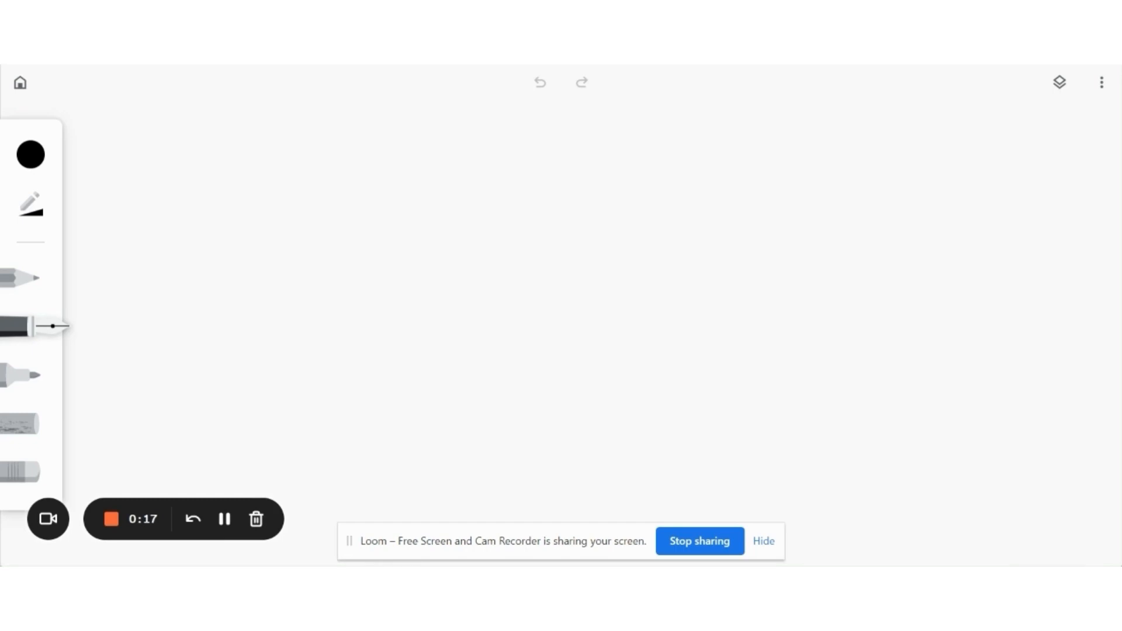
# Start a new drawing from the image file IMG_0742 in the Downloads folder
pyautogui.hotkey('alt', 'Left')
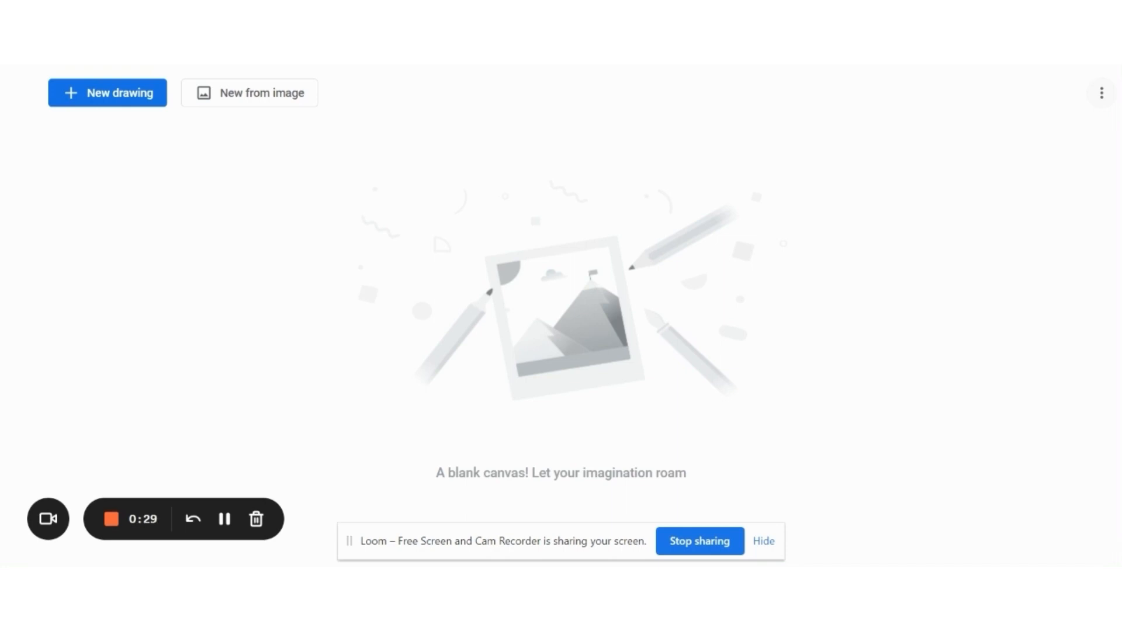
pyautogui.click(250, 93)
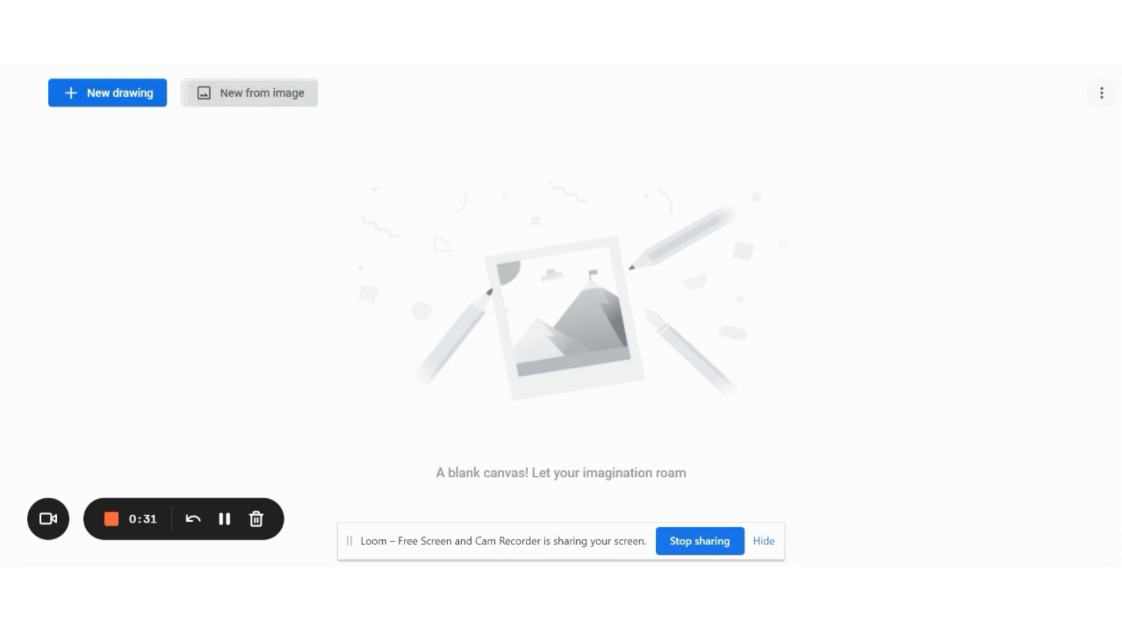
pyautogui.click(233, 125)
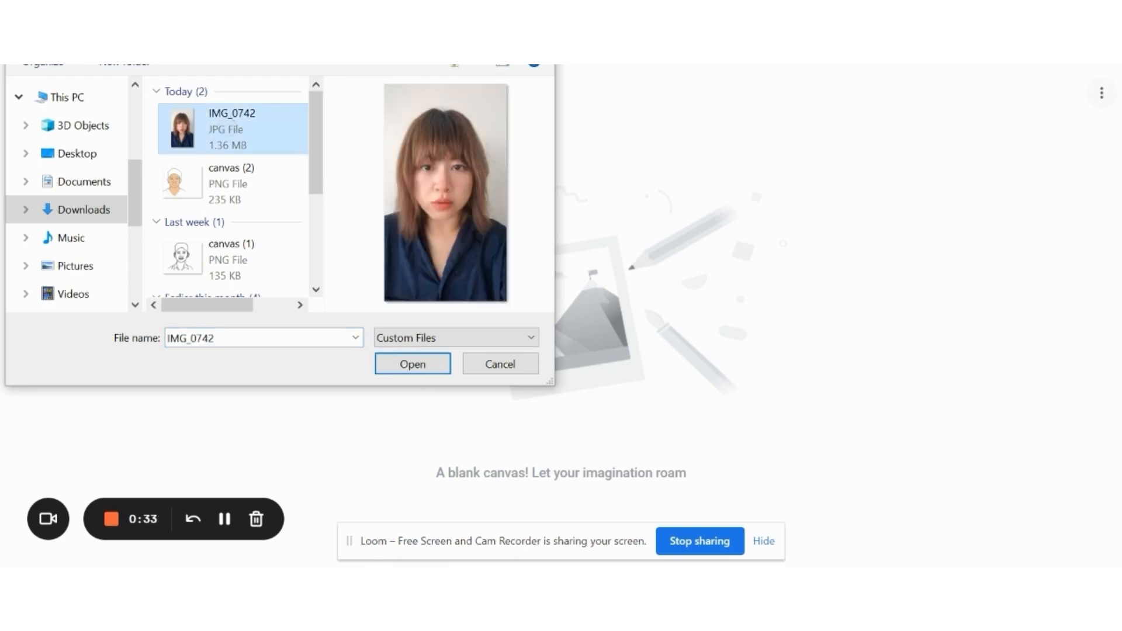
pyautogui.click(426, 374)
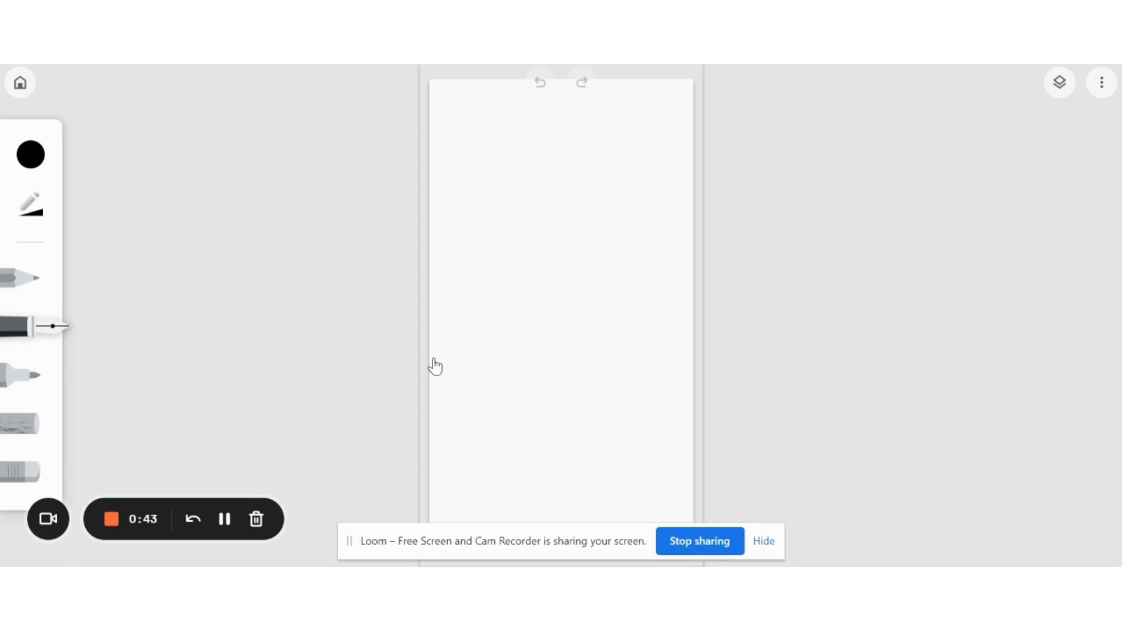
# Add several blank layers above the imported portrait photo for tracing
pyautogui.click(1060, 81)
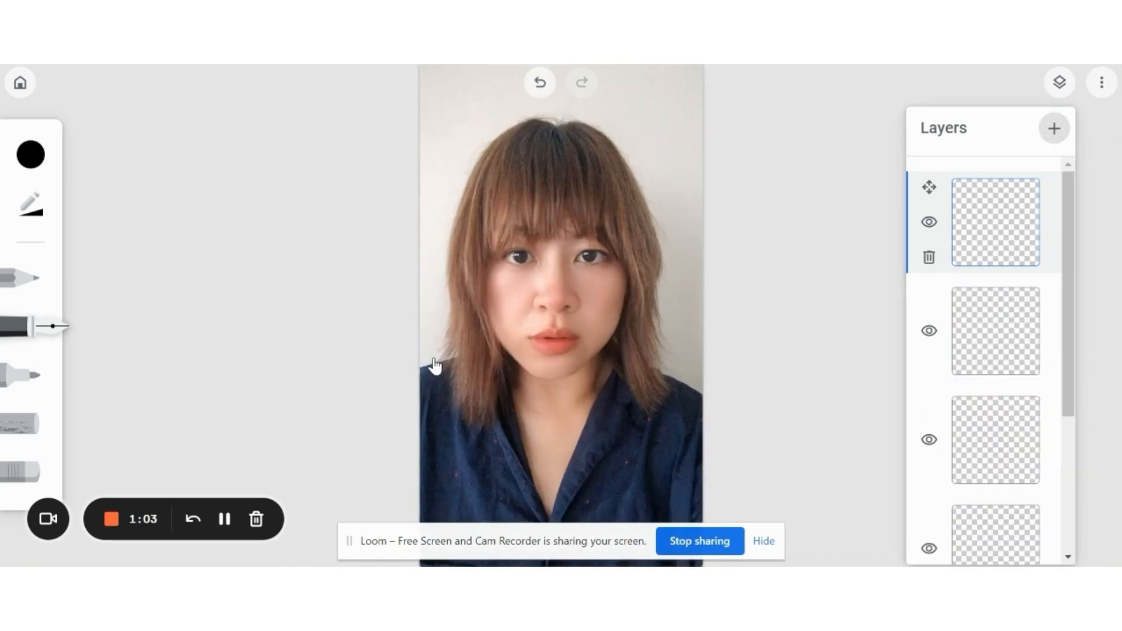
pyautogui.click(1054, 128)
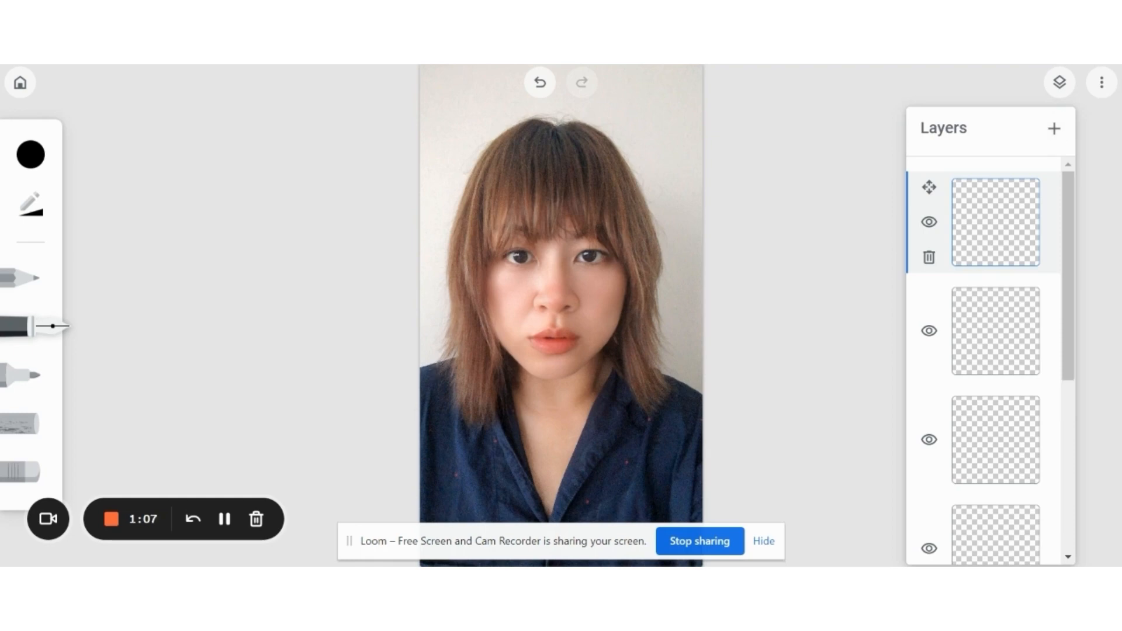
# Try a dark brown custom colour and restore black as the drawing colour from the palette
pyautogui.click(31, 154)
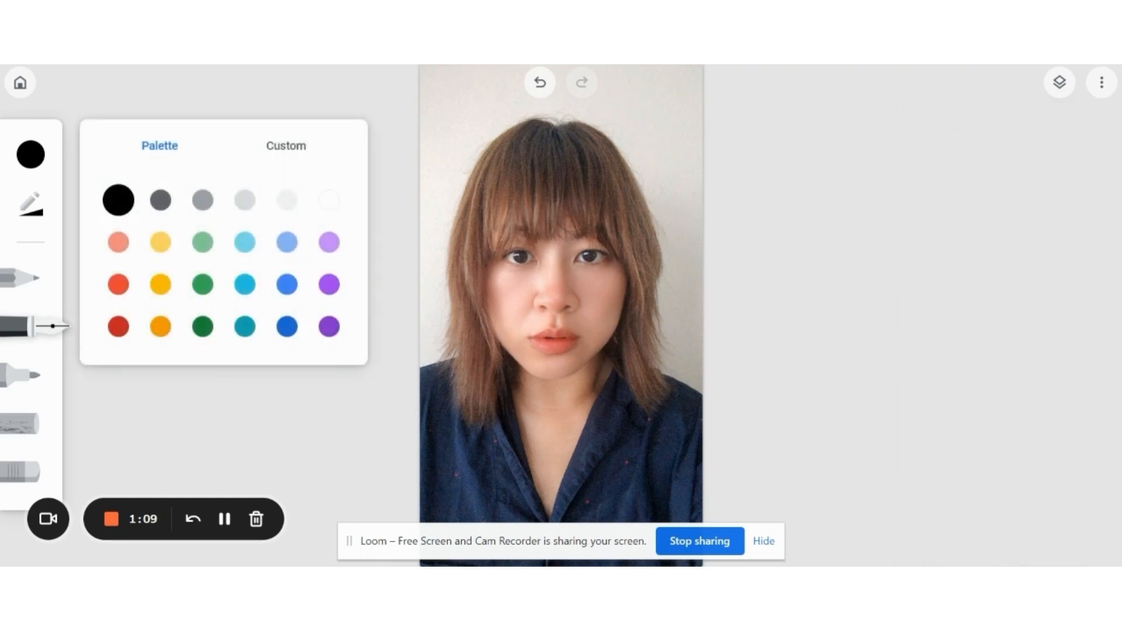
pyautogui.click(286, 146)
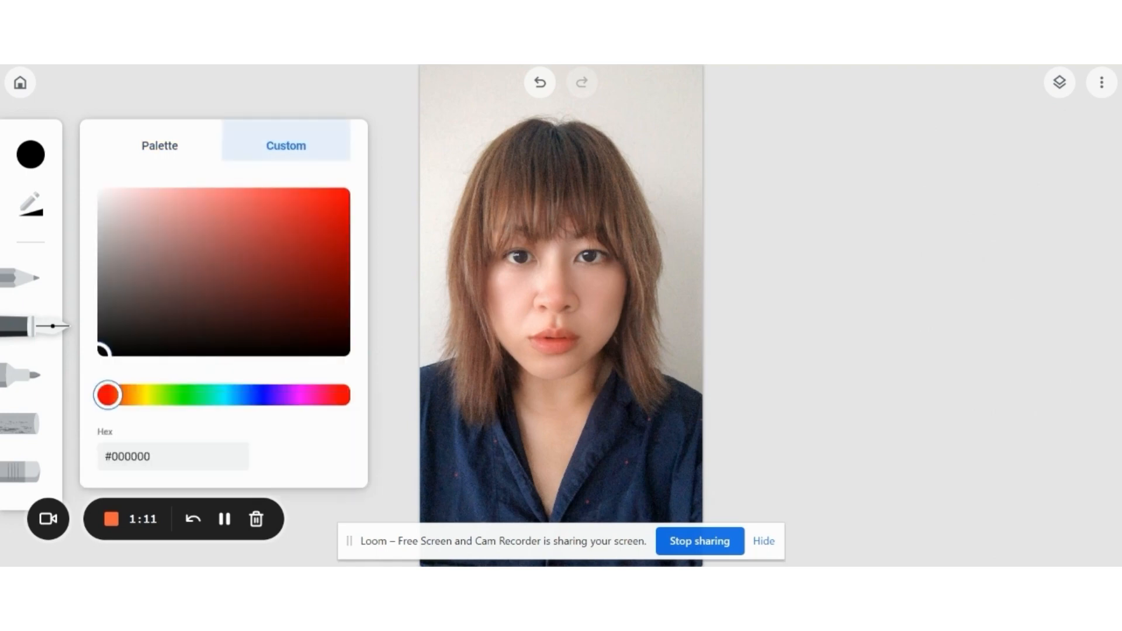
pyautogui.click(159, 146)
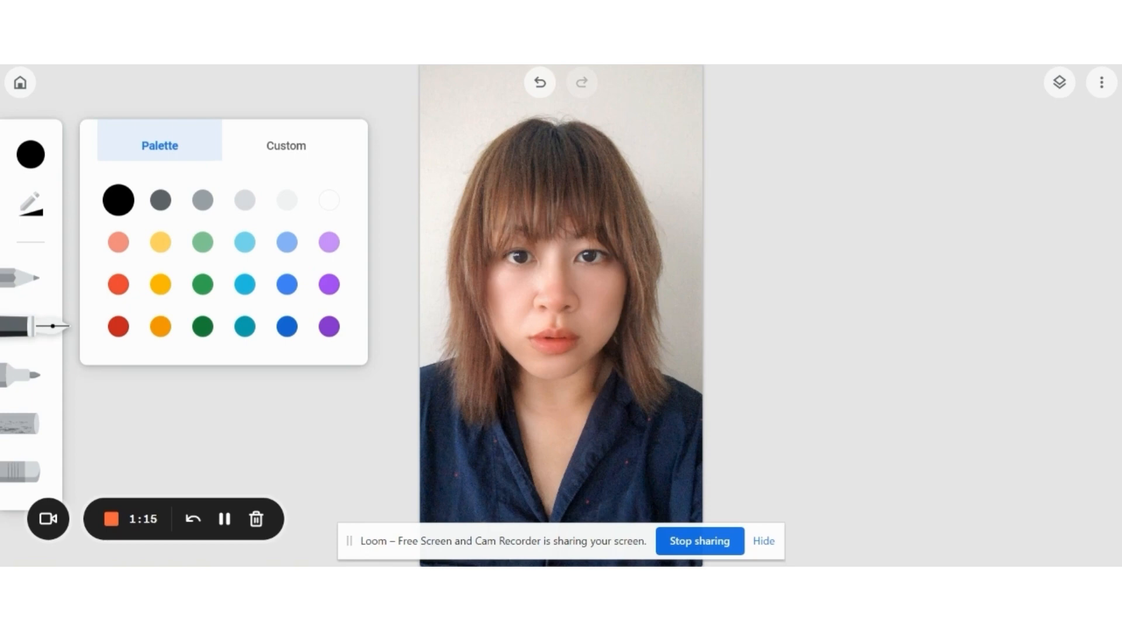
pyautogui.click(285, 145)
pyautogui.moveTo(183, 296)
pyautogui.mouseDown()
pyautogui.moveTo(147, 315)
pyautogui.moveTo(180, 318)
pyautogui.mouseUp()
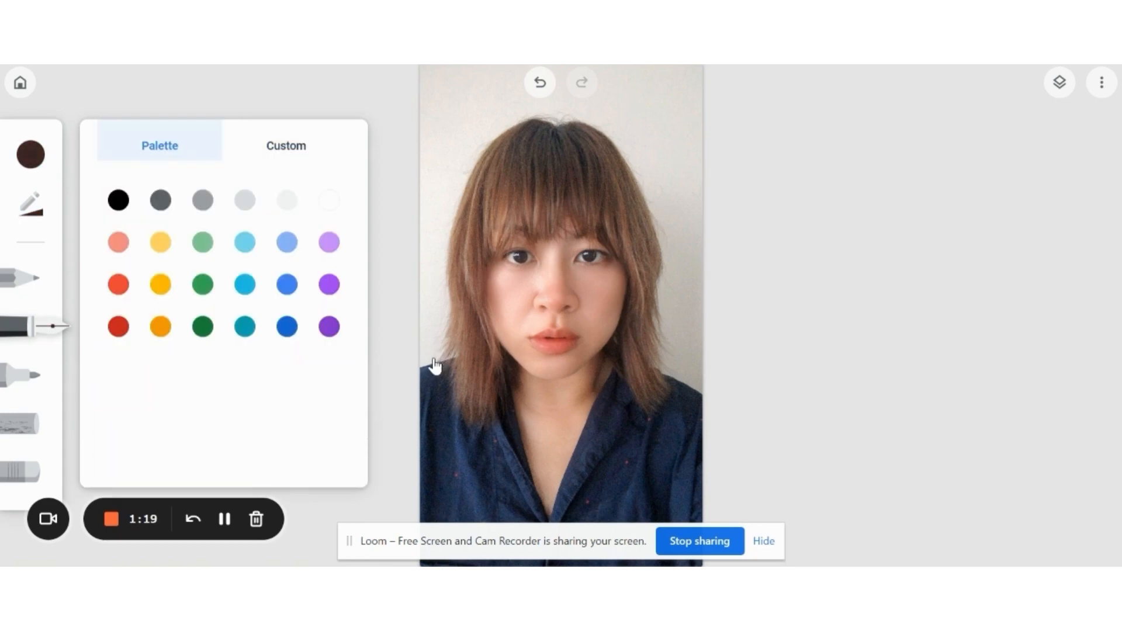
pyautogui.click(160, 146)
pyautogui.click(119, 200)
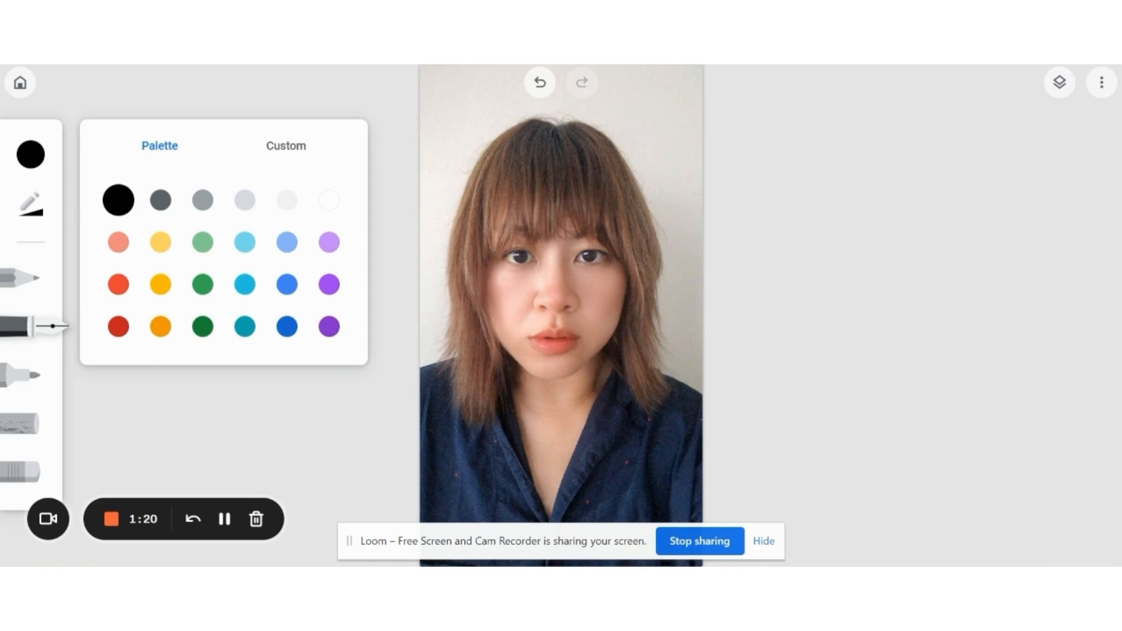
pyautogui.click(434, 361)
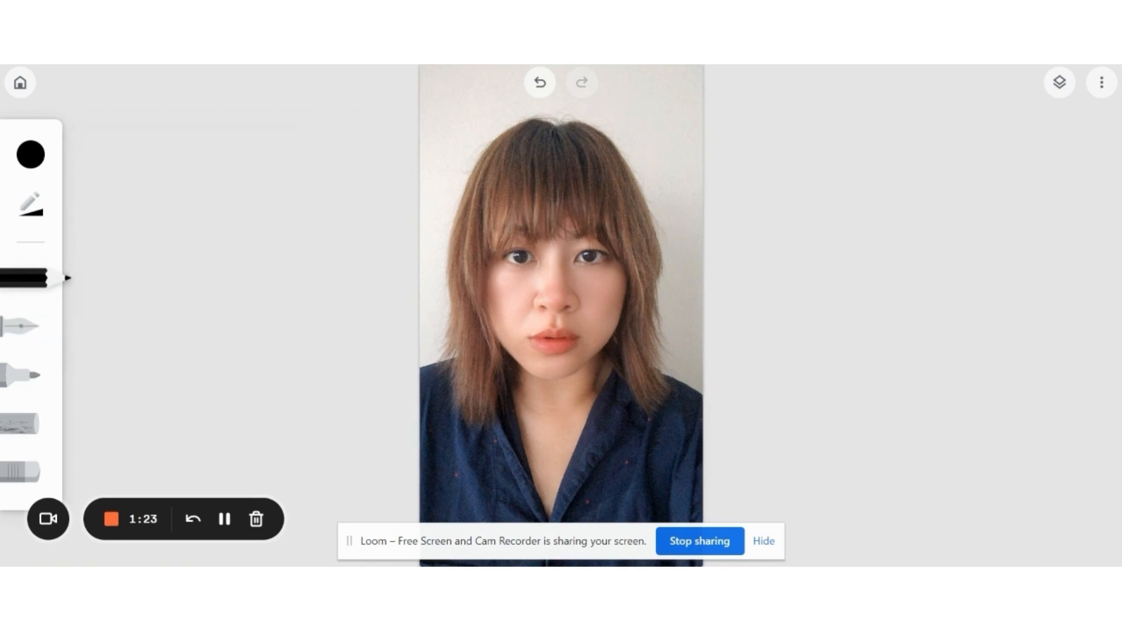
# Compare the available drawing tools and choose the marker
pyautogui.click(21, 326)
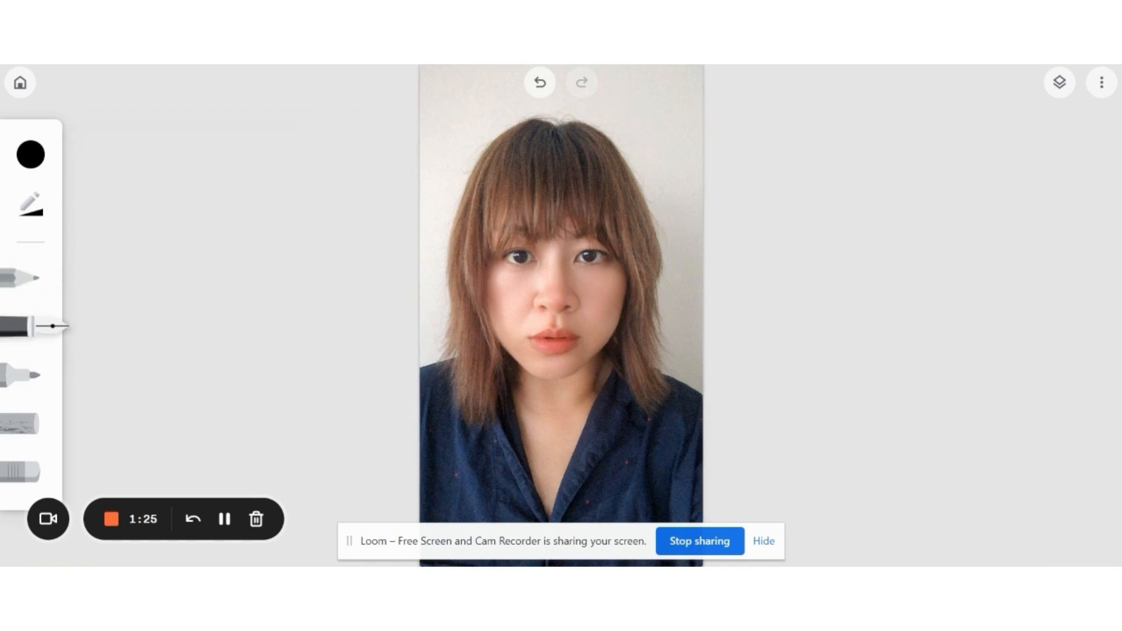
pyautogui.click(21, 376)
pyautogui.press('Down')
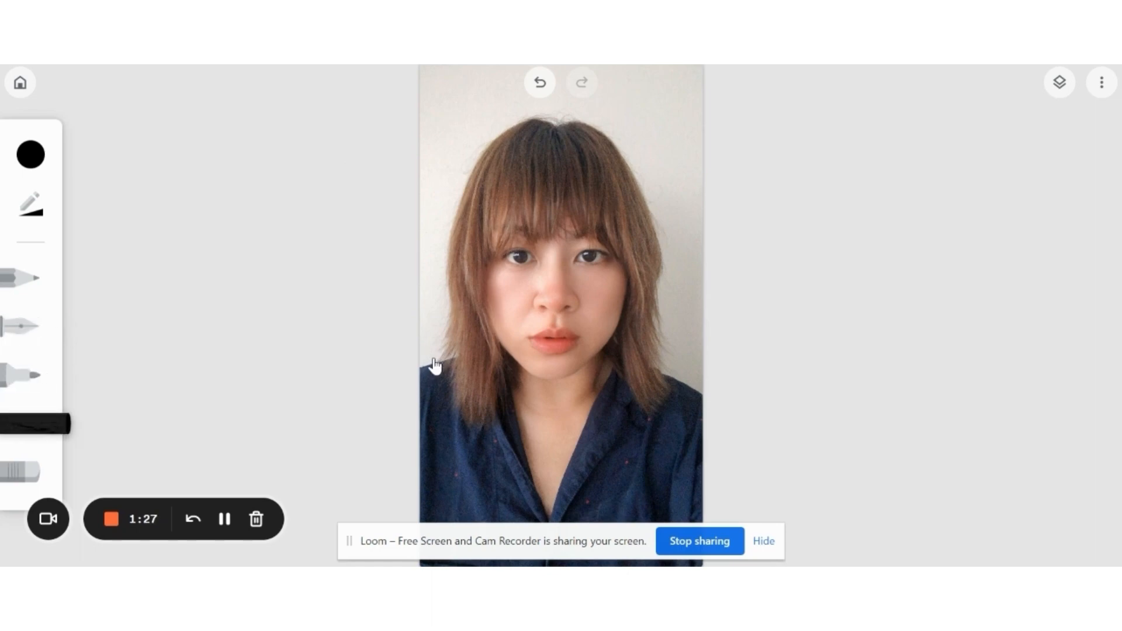
pyautogui.press('Down')
pyautogui.press('Down')
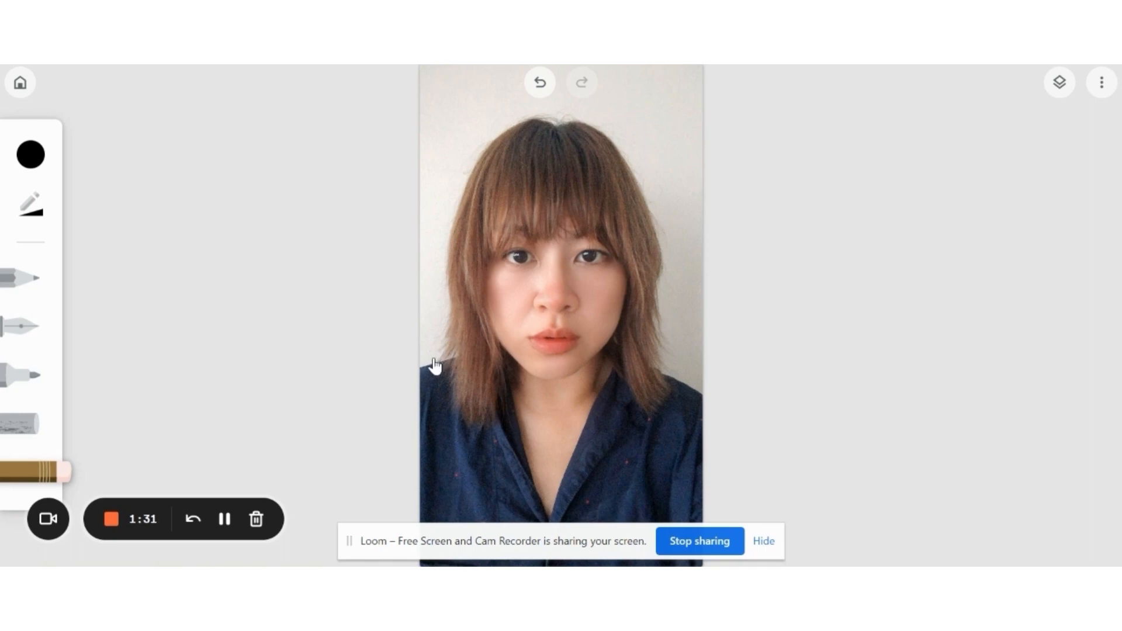
pyautogui.hscroll(-1, 433, 367)
pyautogui.hscroll(1, 433, 368)
pyautogui.press('Up')
pyautogui.press('Up')
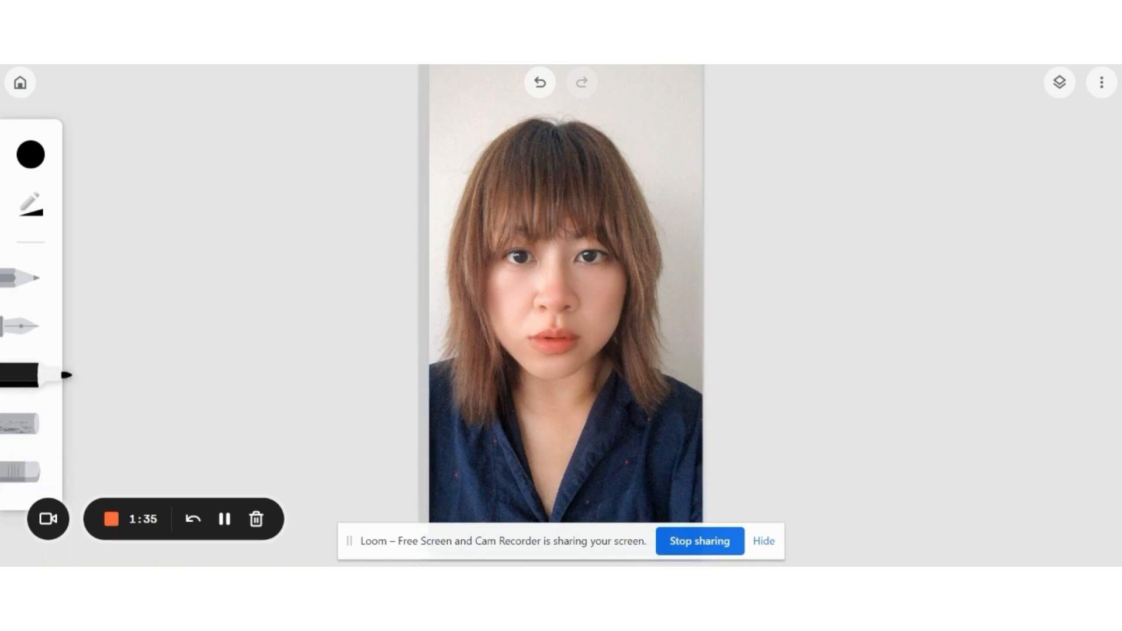
# Set the marker to the minimum size and full opacity
pyautogui.click(30, 205)
pyautogui.click(187, 183)
pyautogui.moveTo(188, 183); pyautogui.dragTo(153, 183)
pyautogui.click(286, 225)
pyautogui.moveTo(286, 225)
pyautogui.mouseDown()
pyautogui.moveTo(301, 225)
pyautogui.moveTo(177, 225)
pyautogui.moveTo(300, 224)
pyautogui.mouseUp()
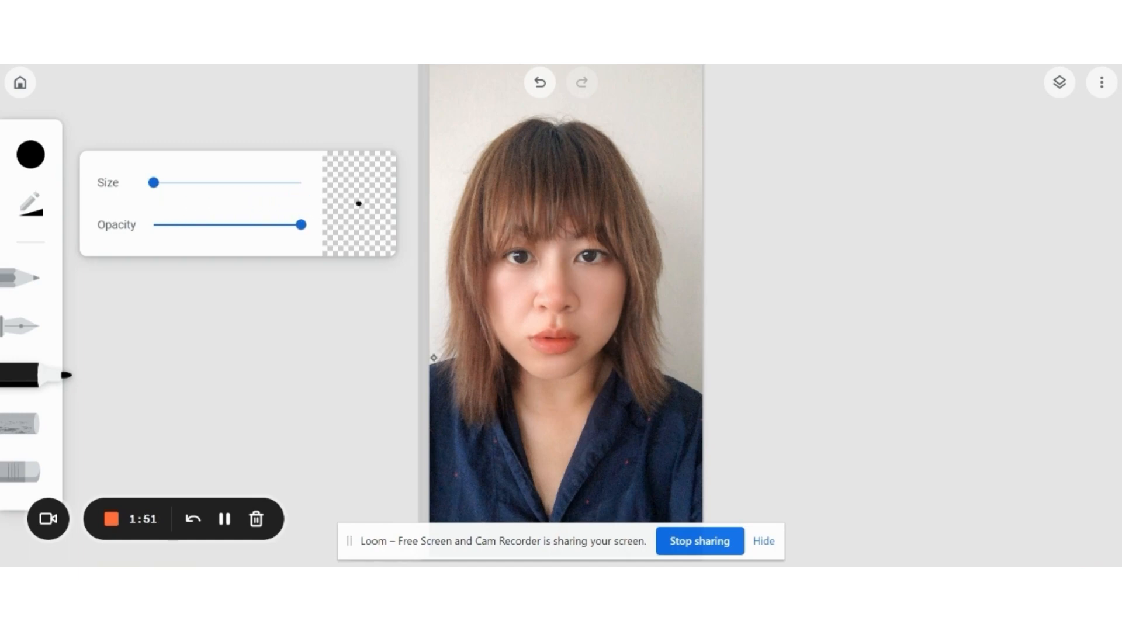
# Check that the blank top layer is active and undo the last change
pyautogui.click(1059, 83)
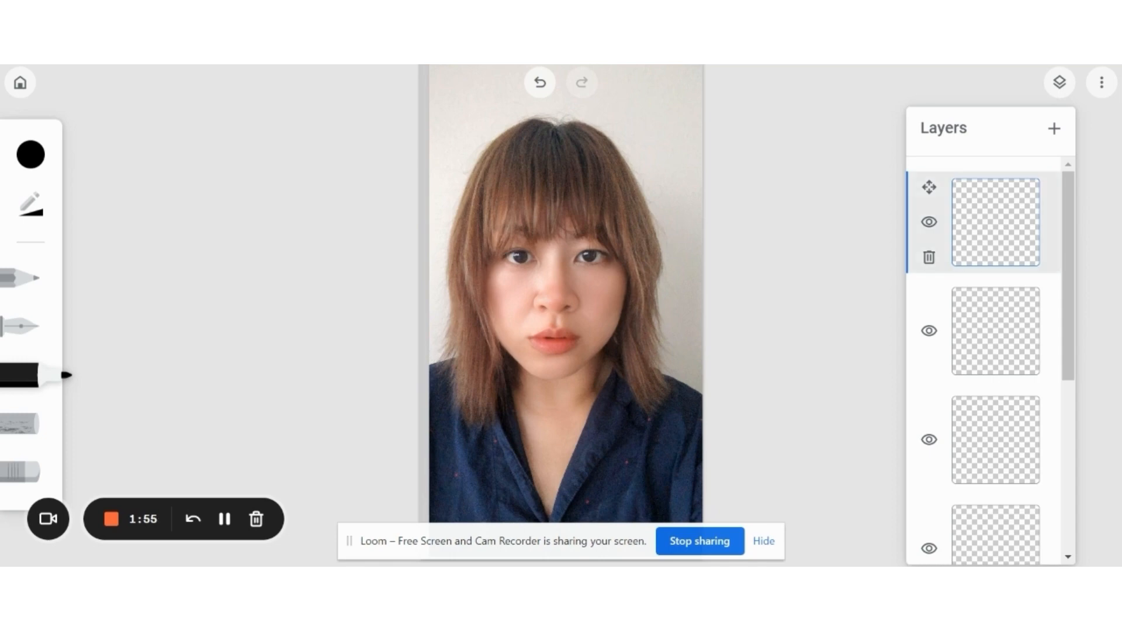
pyautogui.scroll(4, 637, 257)
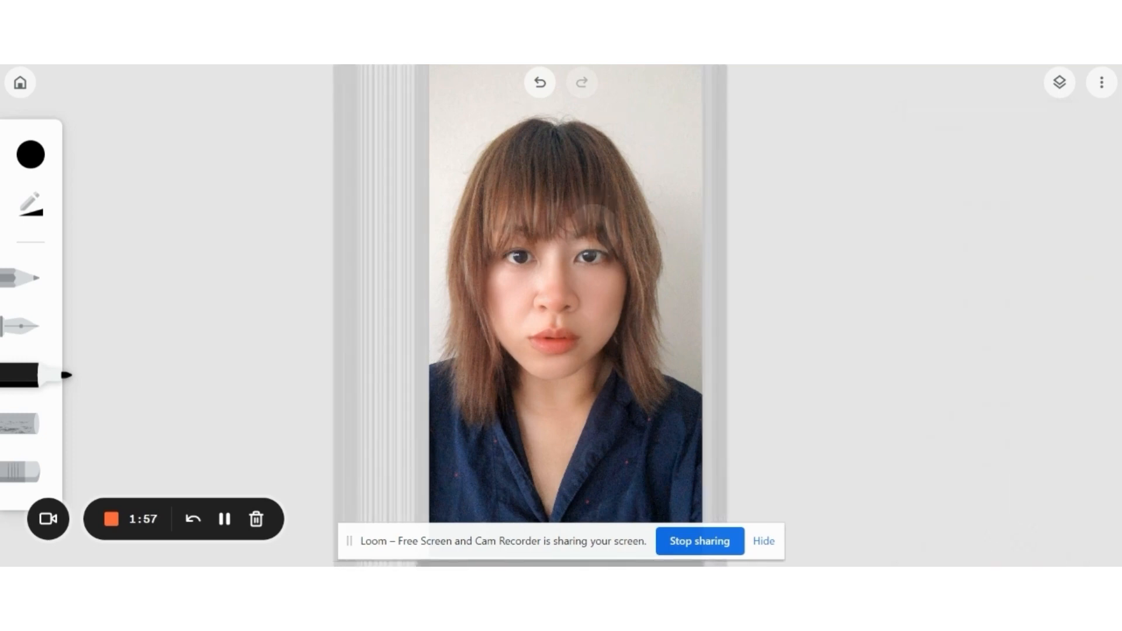
pyautogui.scroll(4, 572, 205)
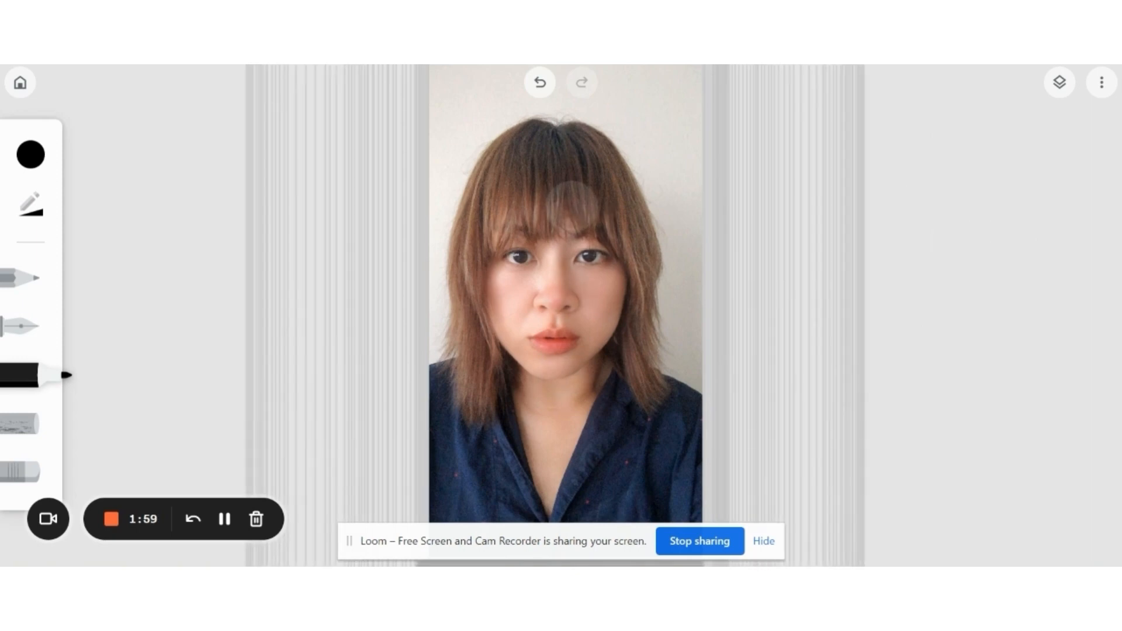
pyautogui.scroll(-1, 573, 206)
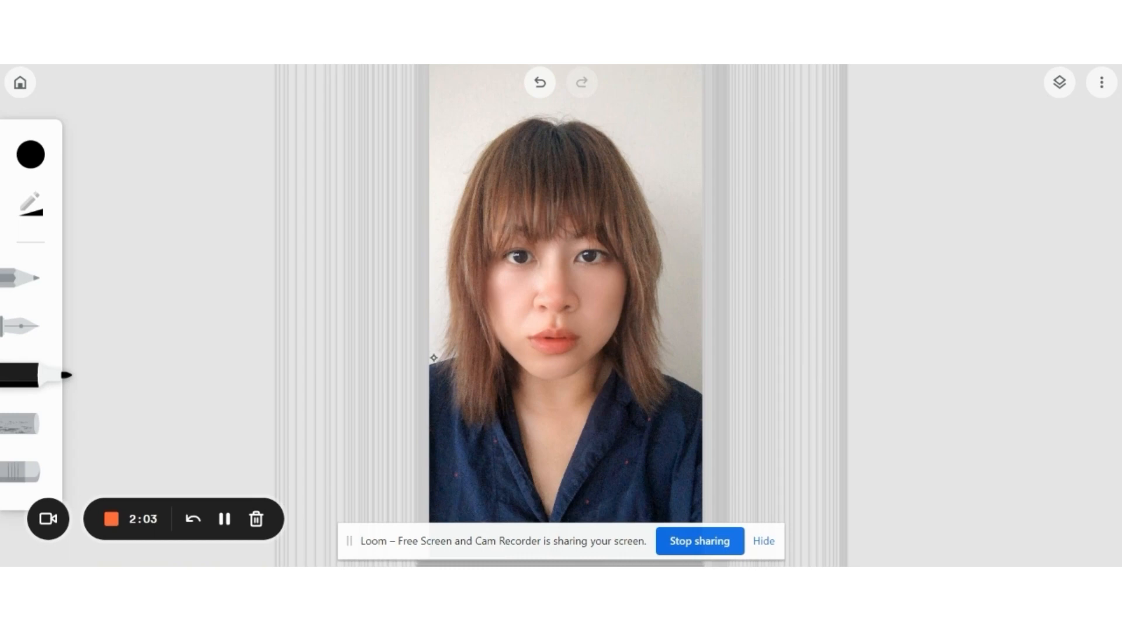
pyautogui.scroll(3, 561, 198)
pyautogui.click(539, 82)
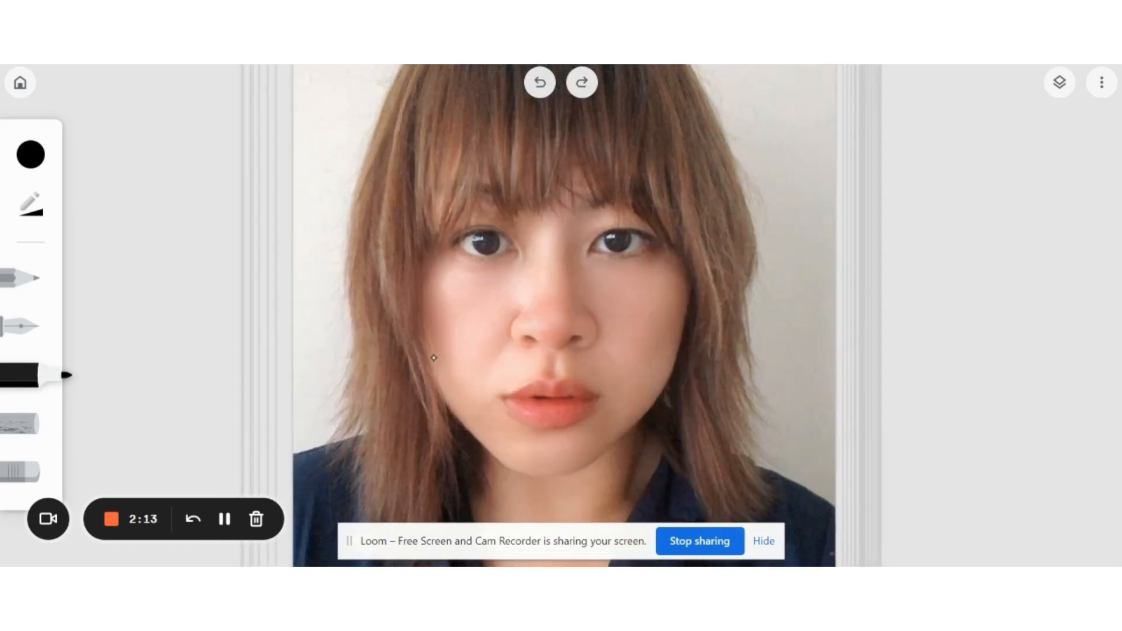
# Try a marker stroke down the left cheek and remove it with undo and the eraser
pyautogui.moveTo(421, 262)
pyautogui.mouseDown()
pyautogui.moveTo(433, 370)
pyautogui.moveTo(499, 453)
pyautogui.mouseUp()
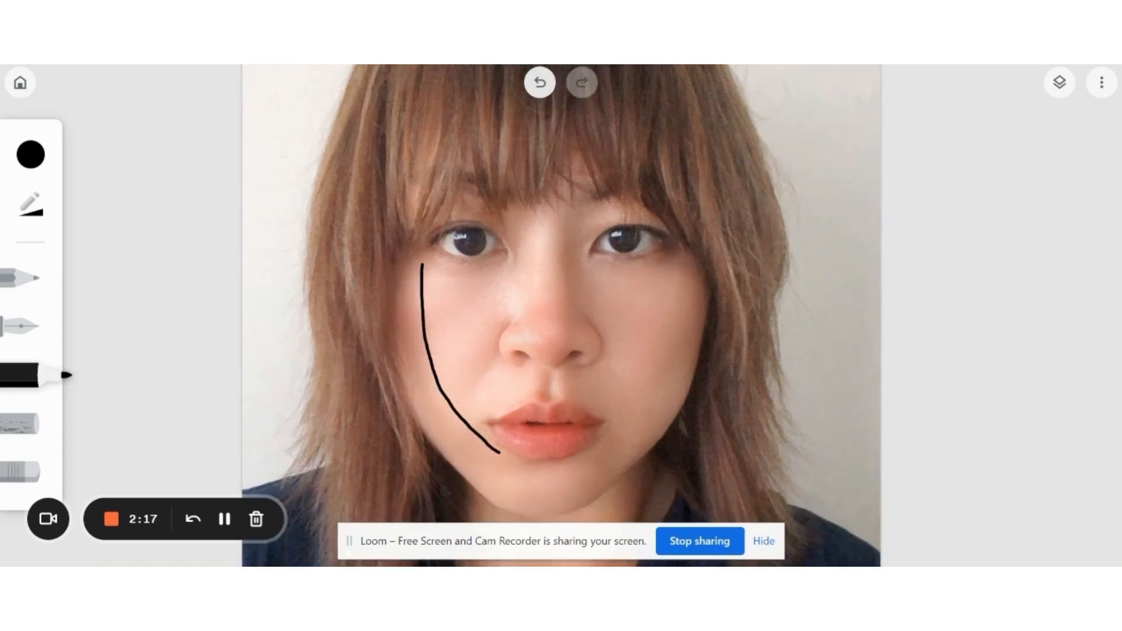
pyautogui.click(540, 82)
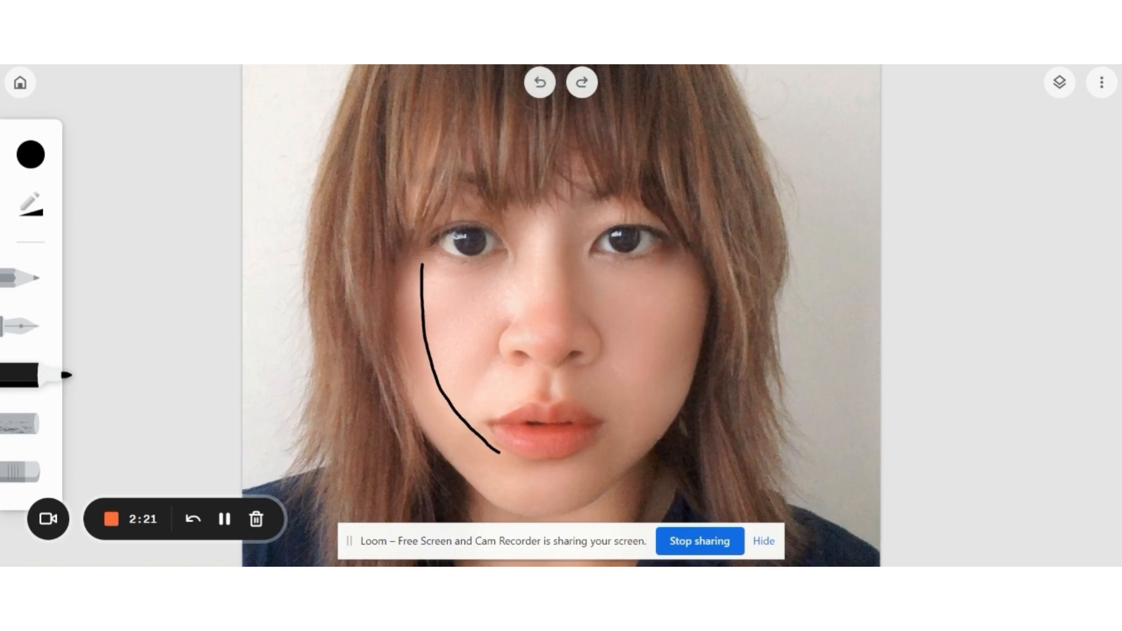
pyautogui.press('e')
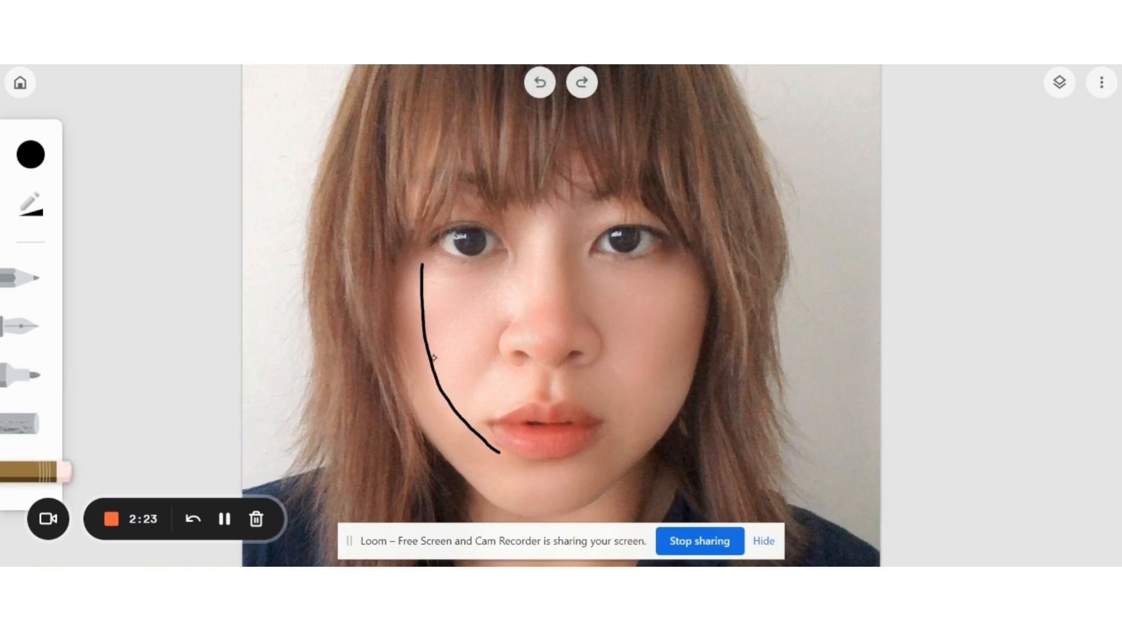
pyautogui.click(433, 357)
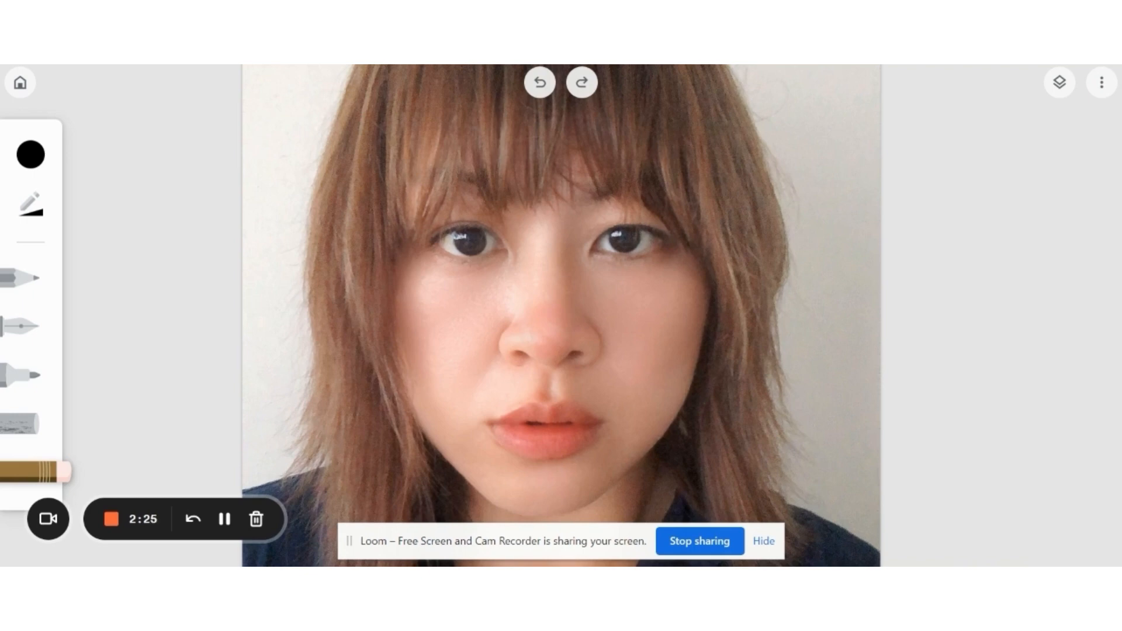
# Trace the left edge of the face with the marker from eye level to the jaw, undoing the chin portion
pyautogui.press('m')
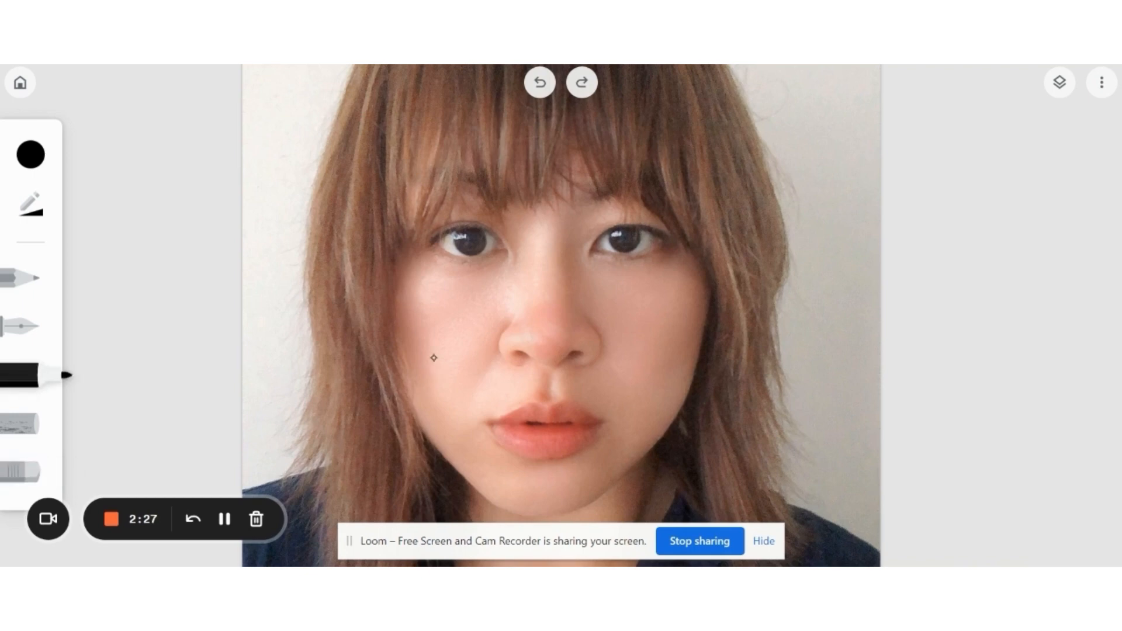
pyautogui.moveTo(403, 258)
pyautogui.mouseDown()
pyautogui.moveTo(402, 369)
pyautogui.moveTo(429, 439)
pyautogui.moveTo(500, 504)
pyautogui.moveTo(583, 498)
pyautogui.mouseUp()
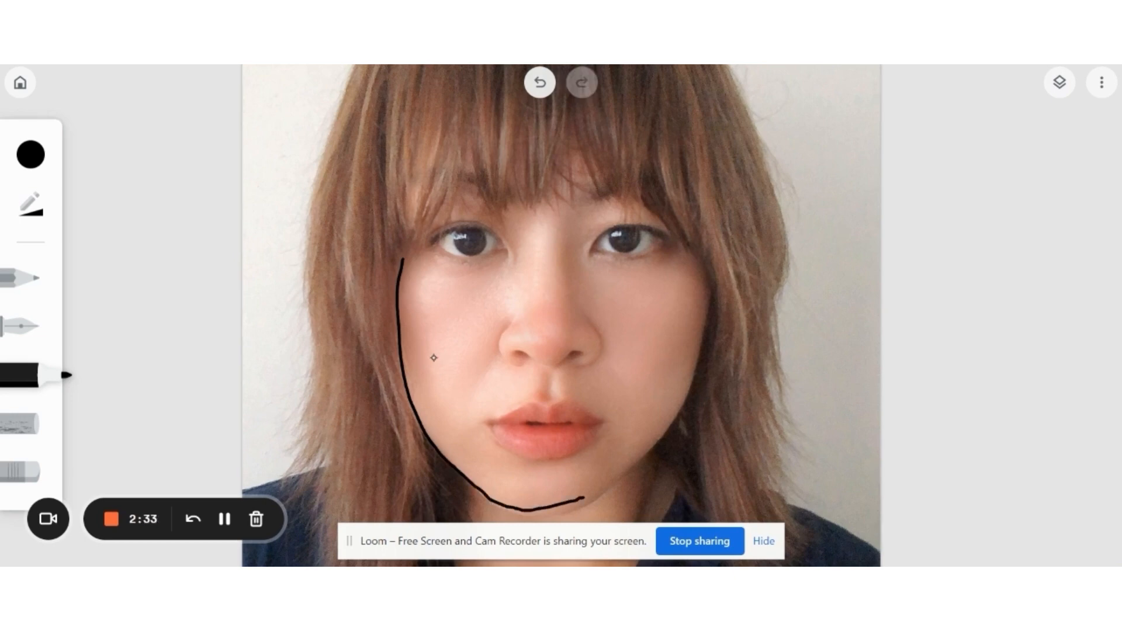
pyautogui.click(540, 82)
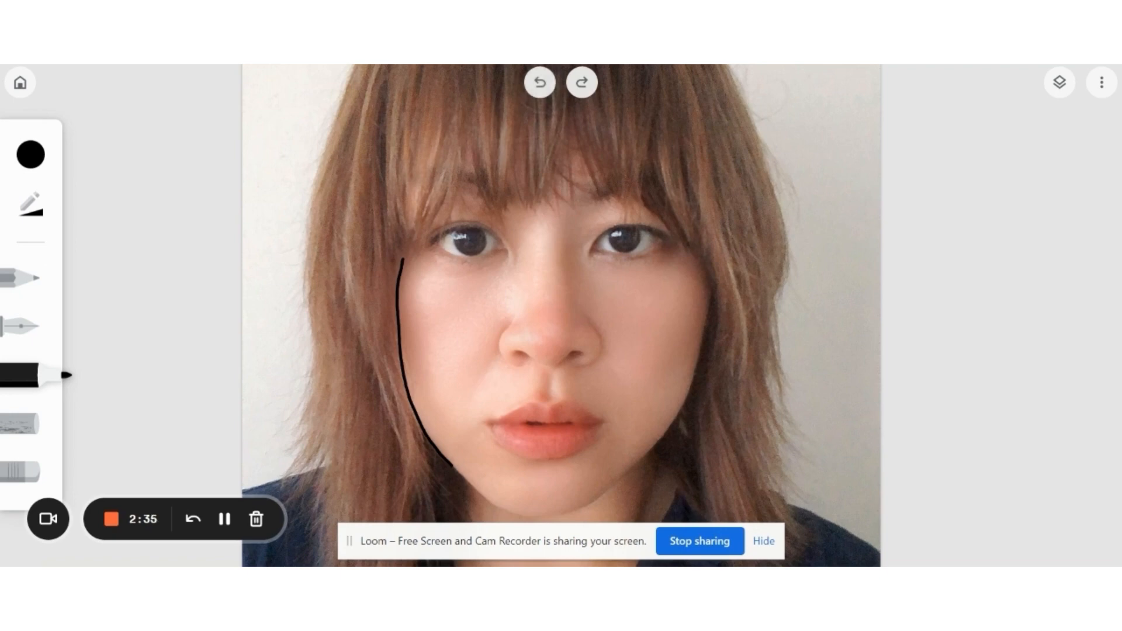
# Try to trace the chin onward from the end of the left jaw line, undoing each attempt
pyautogui.scroll(-3, 561, 315)
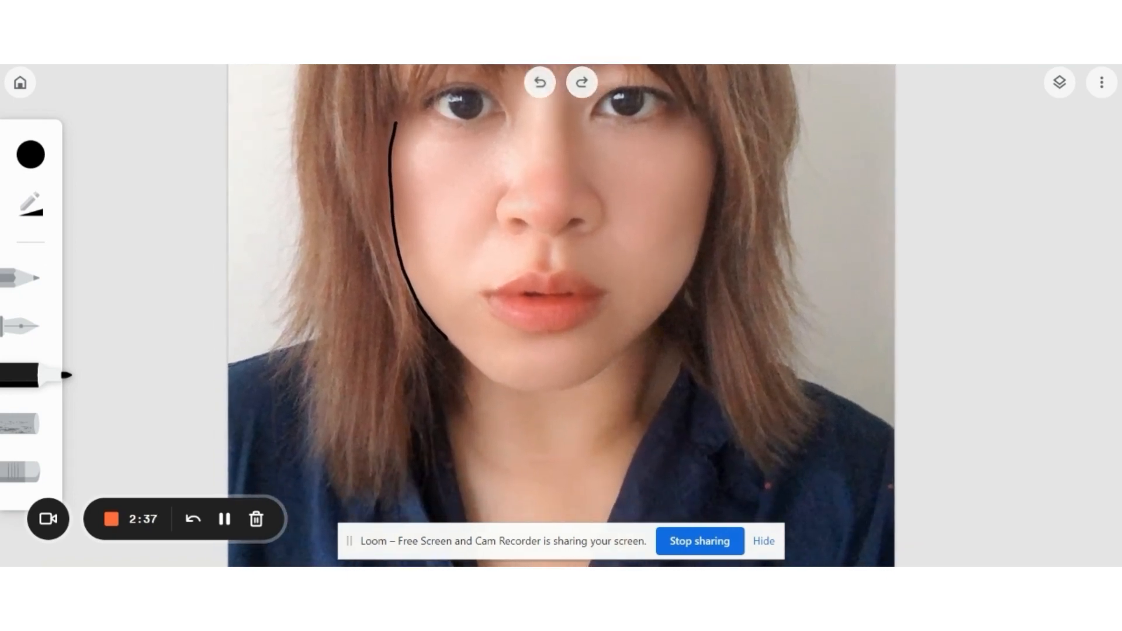
pyautogui.moveTo(447, 337)
pyautogui.mouseDown()
pyautogui.moveTo(505, 384)
pyautogui.moveTo(540, 395)
pyautogui.moveTo(571, 384)
pyautogui.mouseUp()
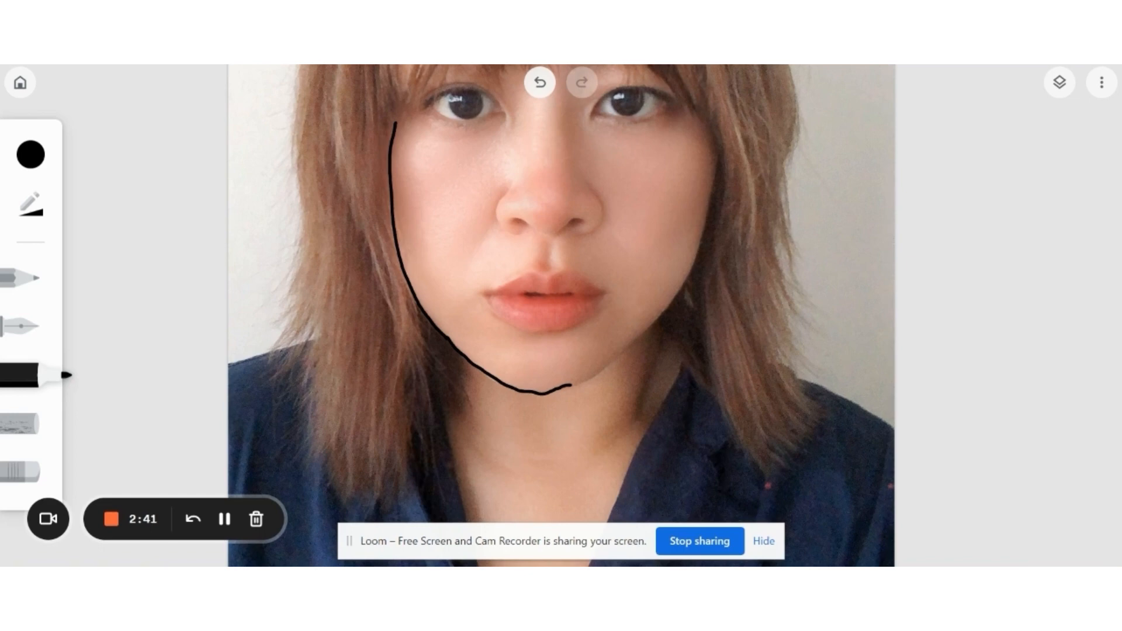
pyautogui.click(539, 82)
pyautogui.moveTo(461, 355)
pyautogui.mouseDown()
pyautogui.moveTo(516, 388)
pyautogui.moveTo(531, 363)
pyautogui.moveTo(560, 391)
pyautogui.mouseUp()
pyautogui.hotkey('ctrl', 'z')
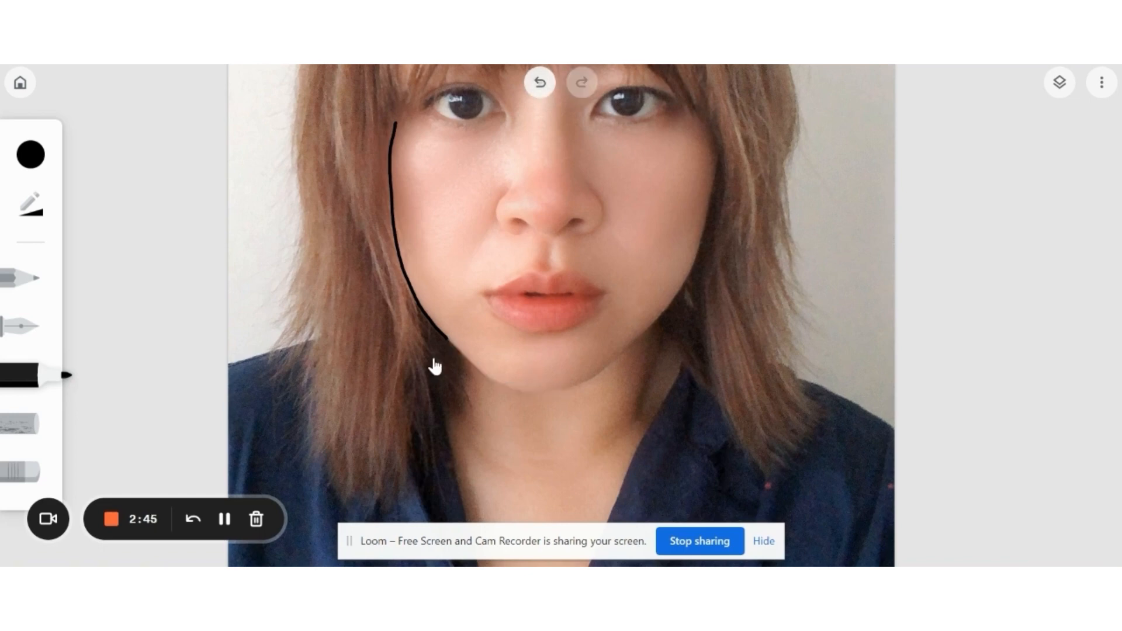
# Trace the right edge of the face down to the chin and join it to the left jaw line
pyautogui.scroll(1, 561, 315)
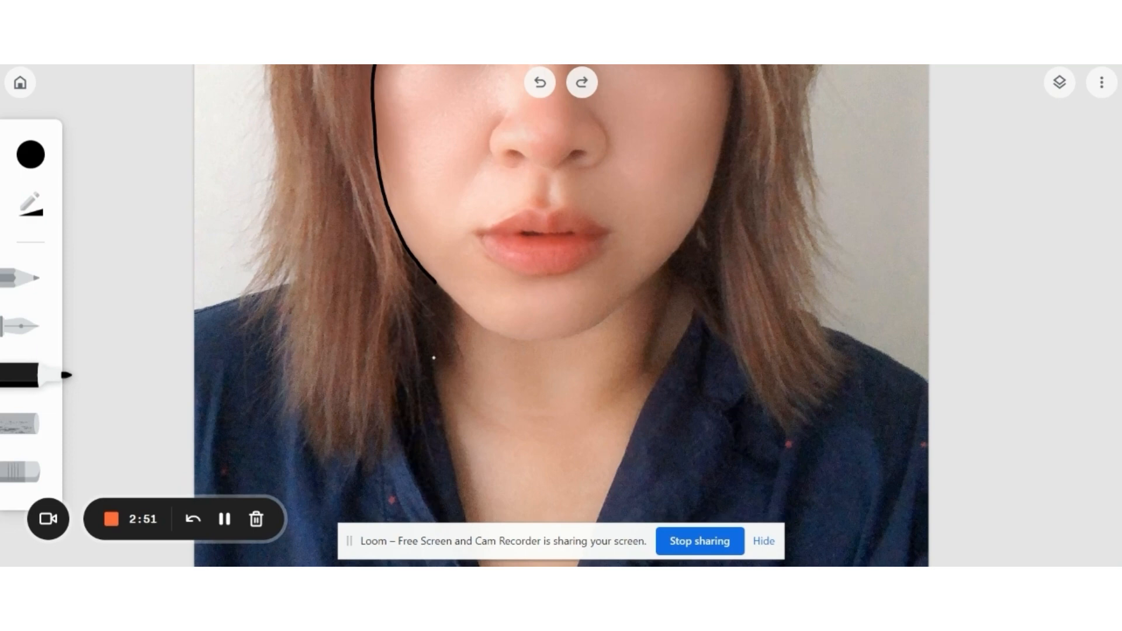
pyautogui.moveTo(734, 83)
pyautogui.mouseDown()
pyautogui.moveTo(697, 225)
pyautogui.moveTo(608, 316)
pyautogui.moveTo(560, 339)
pyautogui.mouseUp()
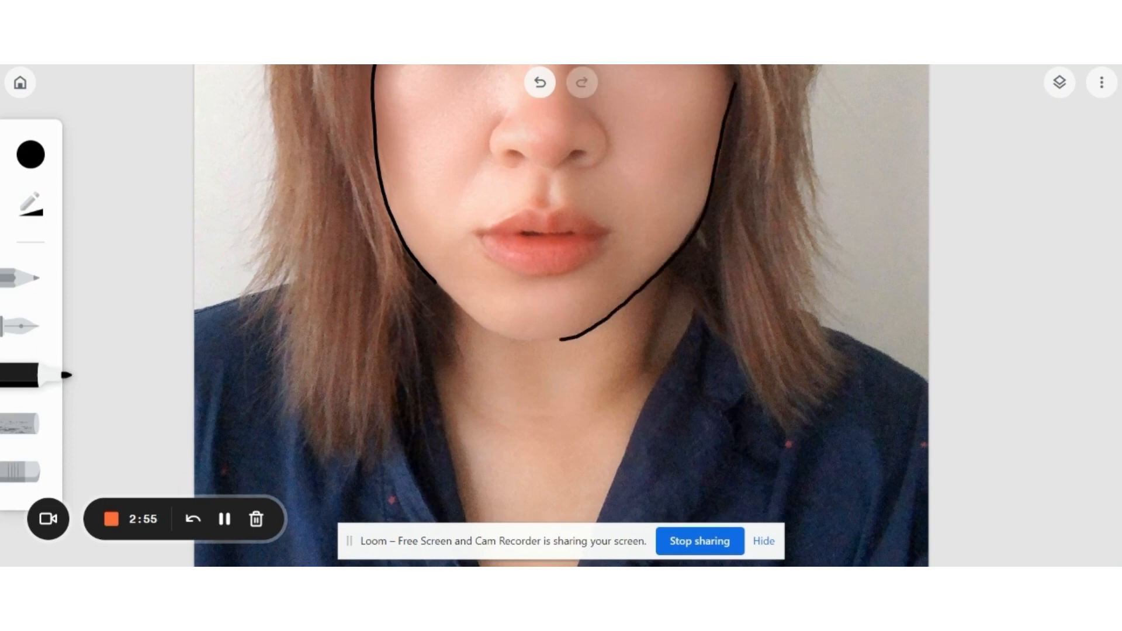
pyautogui.moveTo(436, 283)
pyautogui.mouseDown()
pyautogui.moveTo(466, 321)
pyautogui.moveTo(515, 346)
pyautogui.moveTo(568, 341)
pyautogui.mouseUp()
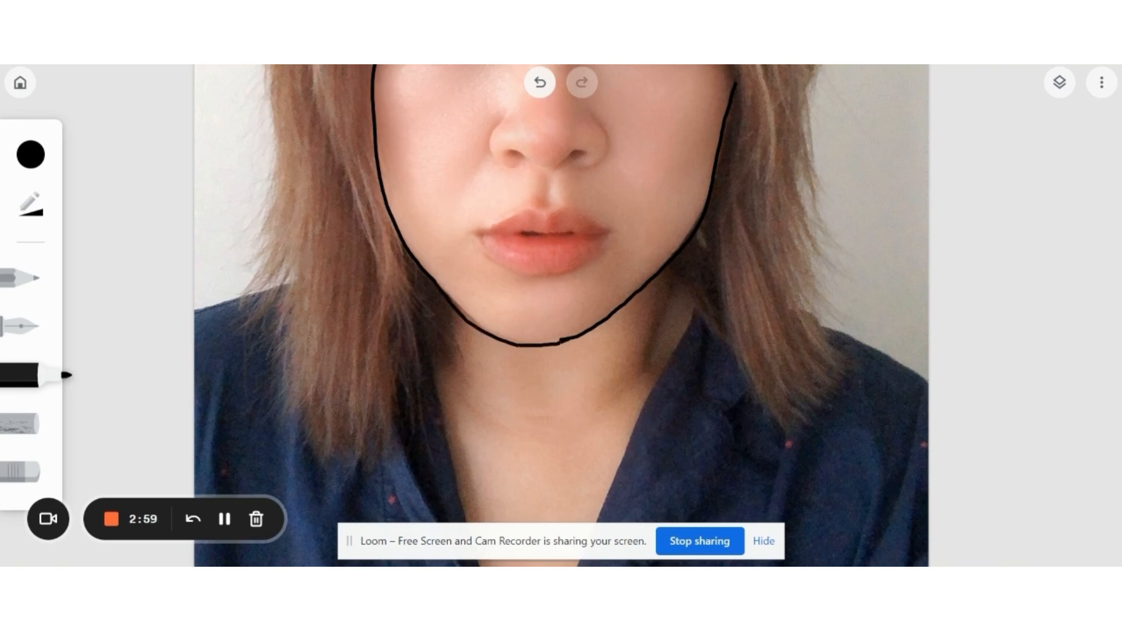
# Trace the upper face edges beside both eyes and the jagged fringe across the forehead, joining them to the cheek lines
pyautogui.scroll(-2, 561, 315)
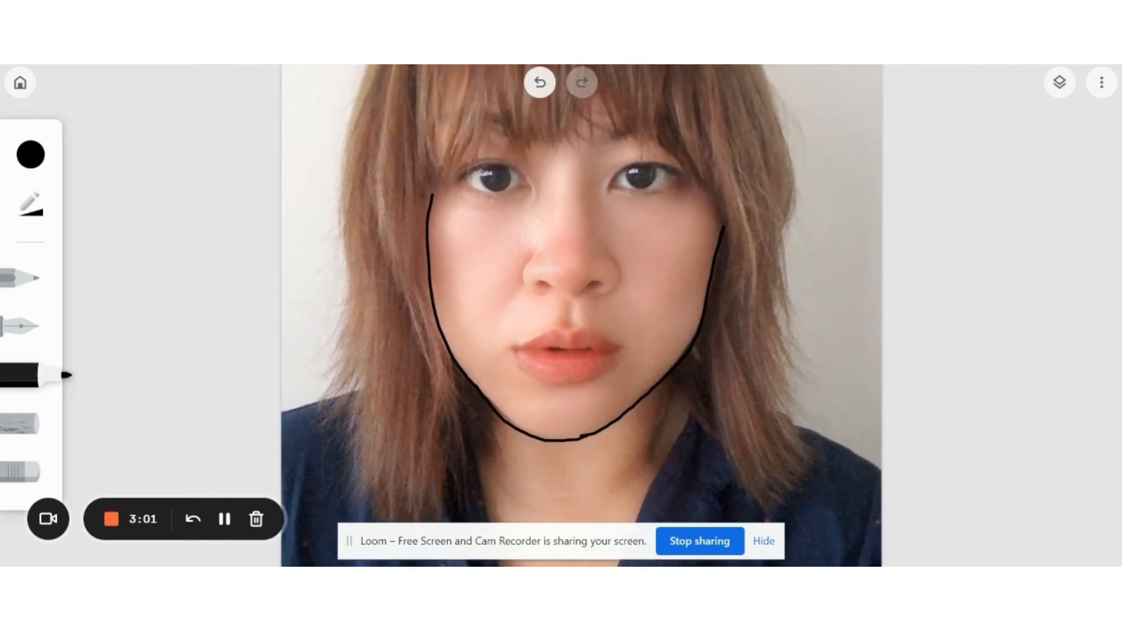
pyautogui.moveTo(634, 134); pyautogui.dragTo(706, 230)
pyautogui.moveTo(636, 135)
pyautogui.mouseDown()
pyautogui.moveTo(651, 83)
pyautogui.moveTo(680, 178)
pyautogui.mouseUp()
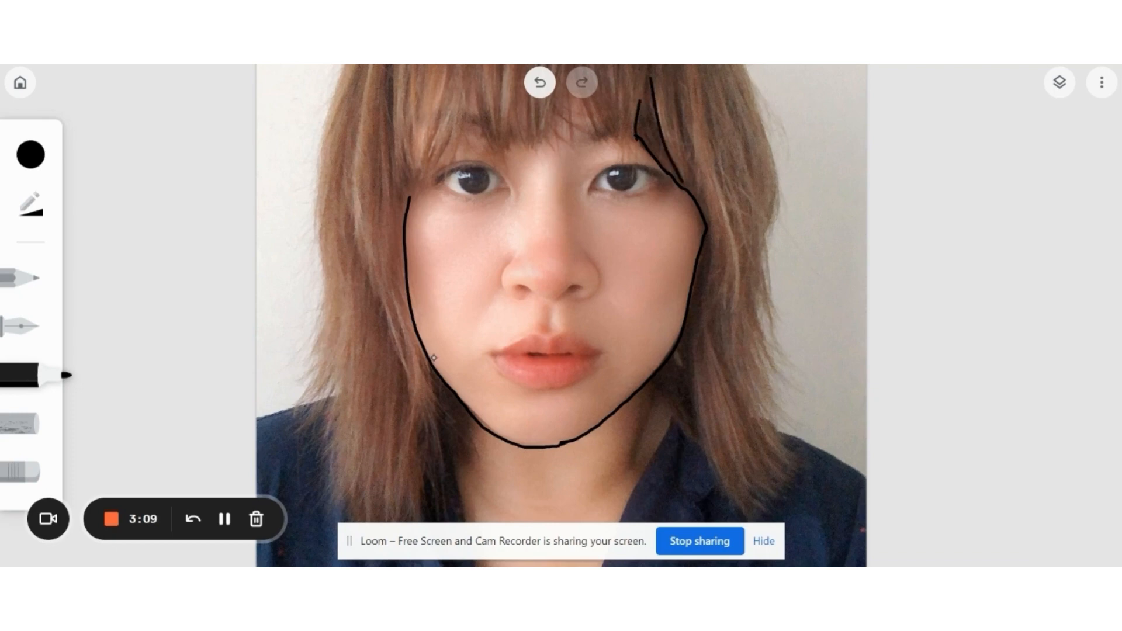
pyautogui.moveTo(641, 98); pyautogui.dragTo(649, 75)
pyautogui.moveTo(637, 139)
pyautogui.mouseDown()
pyautogui.moveTo(588, 102)
pyautogui.moveTo(599, 140)
pyautogui.moveTo(577, 101)
pyautogui.moveTo(594, 138)
pyautogui.moveTo(559, 116)
pyautogui.moveTo(571, 149)
pyautogui.moveTo(548, 138)
pyautogui.moveTo(530, 151)
pyautogui.moveTo(513, 108)
pyautogui.moveTo(506, 171)
pyautogui.moveTo(477, 91)
pyautogui.mouseUp()
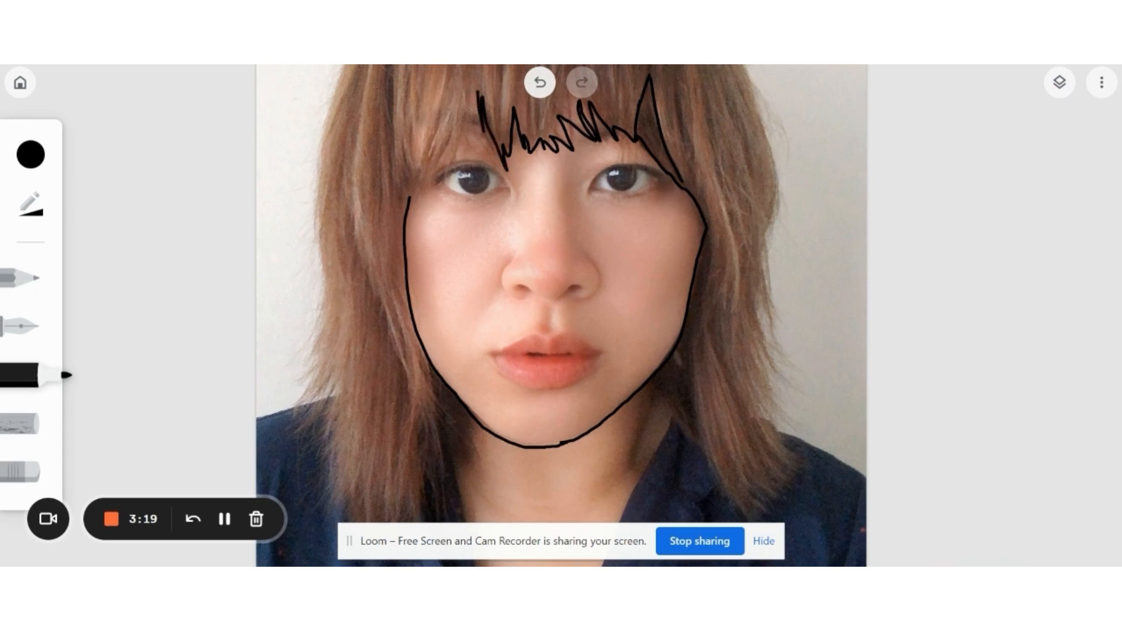
pyautogui.moveTo(409, 198)
pyautogui.mouseDown()
pyautogui.moveTo(468, 101)
pyautogui.moveTo(459, 130)
pyautogui.moveTo(476, 94)
pyautogui.mouseUp()
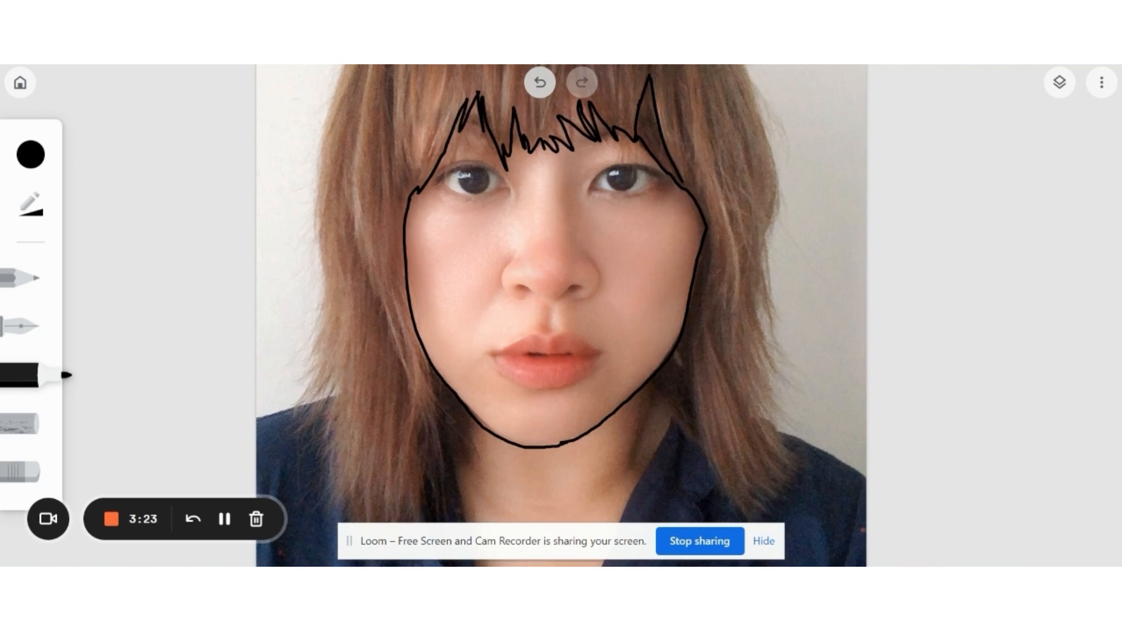
# Trace the upper lid, lower lid and iris of the eye on the right side of the face
pyautogui.scroll(5, 642, 193)
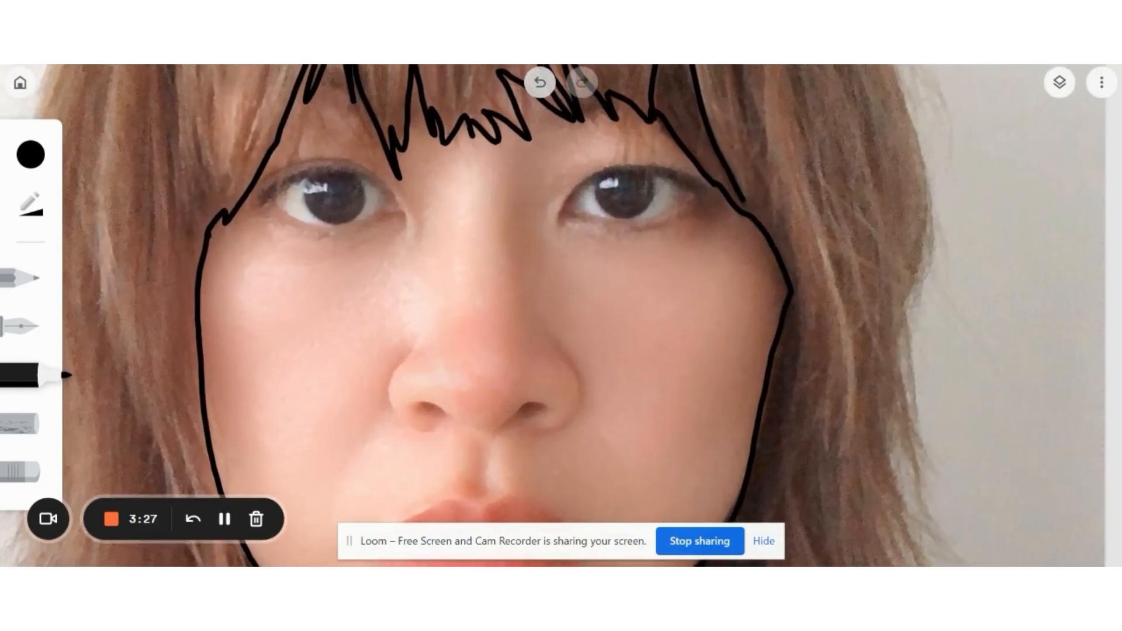
pyautogui.moveTo(555, 223)
pyautogui.mouseDown()
pyautogui.moveTo(581, 185)
pyautogui.moveTo(616, 170)
pyautogui.moveTo(686, 180)
pyautogui.mouseUp()
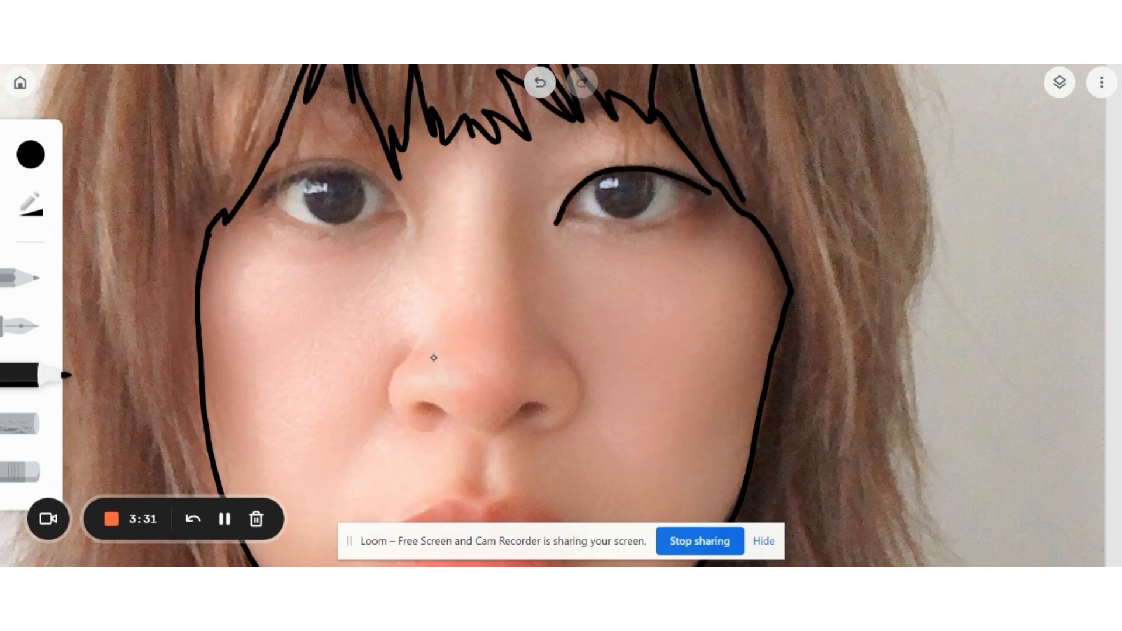
pyautogui.moveTo(557, 222)
pyautogui.mouseDown()
pyautogui.moveTo(636, 225)
pyautogui.moveTo(705, 195)
pyautogui.mouseUp()
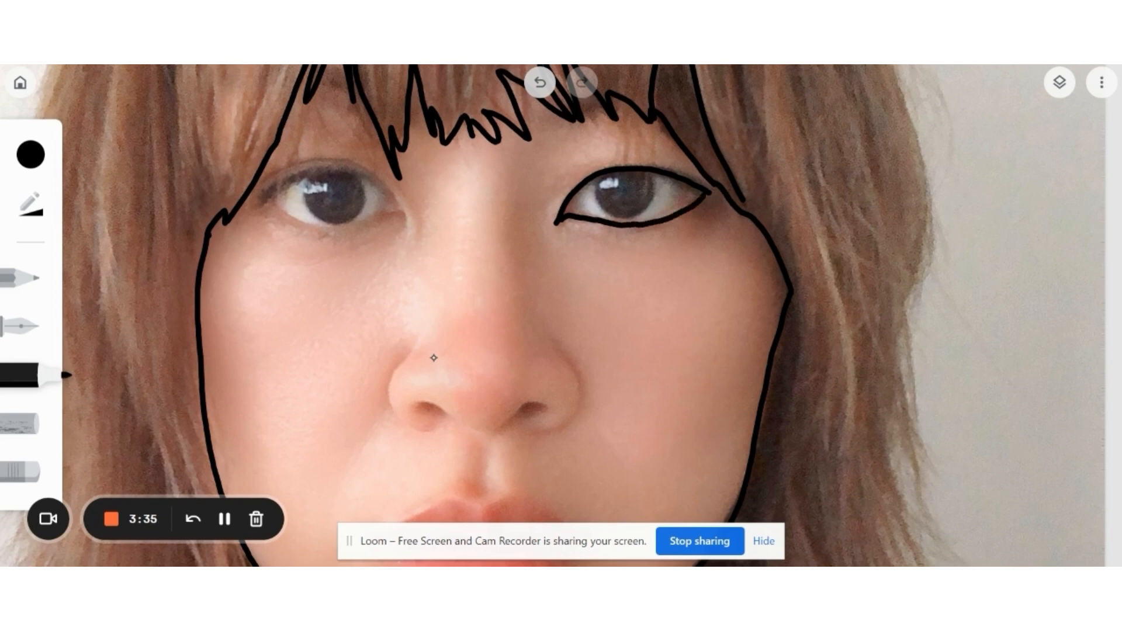
pyautogui.moveTo(596, 177)
pyautogui.mouseDown()
pyautogui.moveTo(607, 212)
pyautogui.moveTo(631, 217)
pyautogui.moveTo(658, 192)
pyautogui.moveTo(656, 176)
pyautogui.moveTo(626, 165)
pyautogui.moveTo(705, 186)
pyautogui.mouseUp()
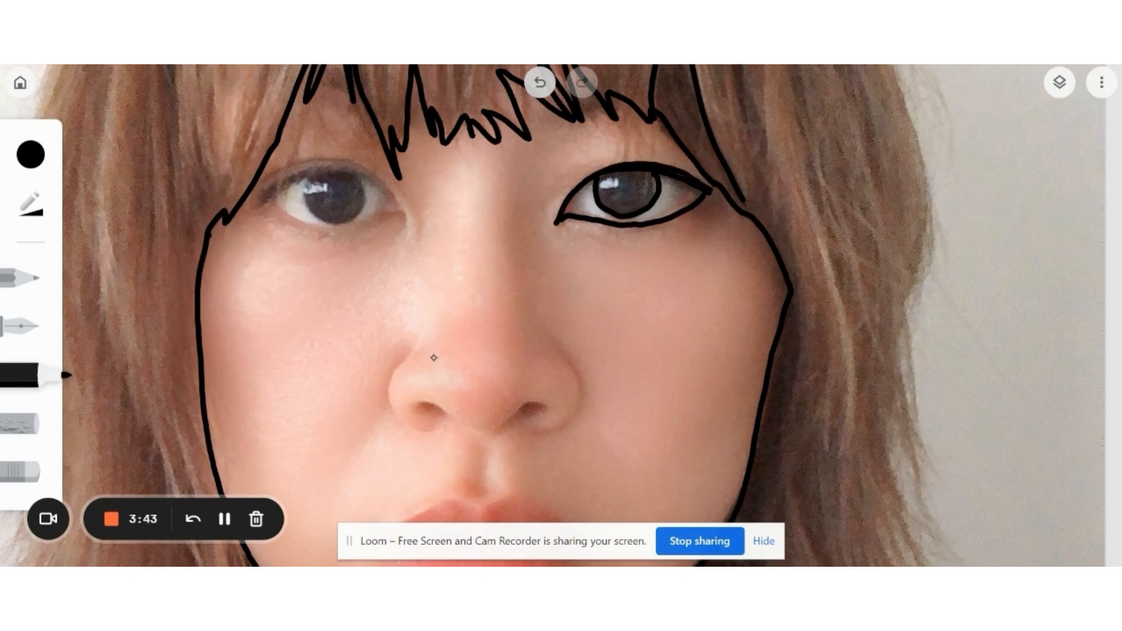
# Trace the left eye's lids, iris and upper crease, erasing the lid line's overshoot at the inner corner
pyautogui.moveTo(256, 205)
pyautogui.mouseDown()
pyautogui.moveTo(292, 178)
pyautogui.moveTo(342, 169)
pyautogui.moveTo(400, 202)
pyautogui.moveTo(408, 228)
pyautogui.mouseUp()
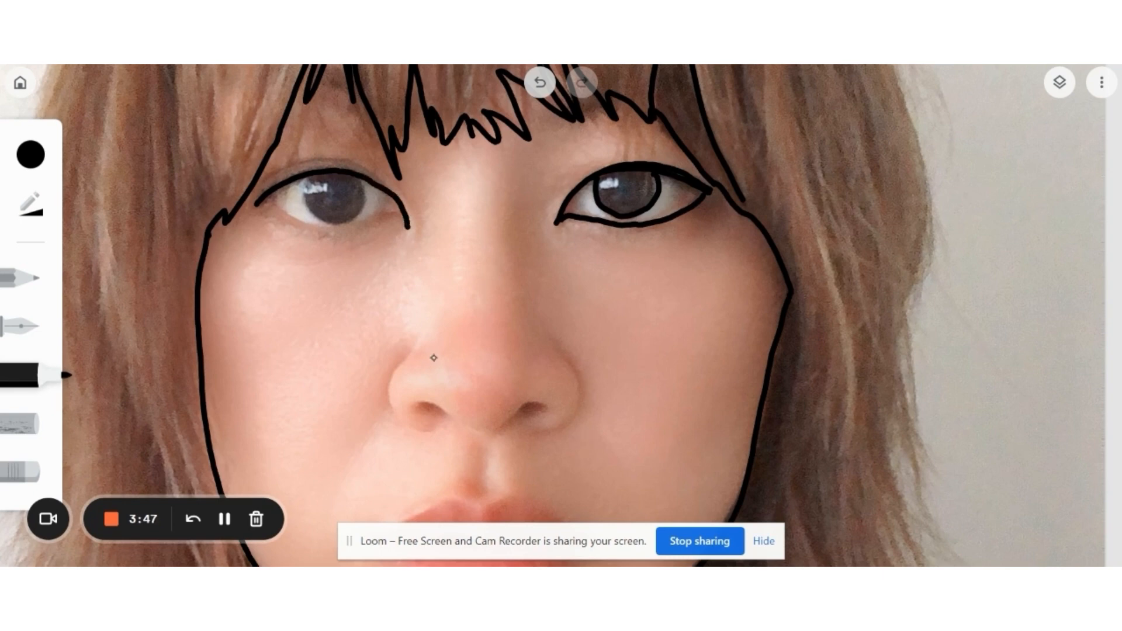
pyautogui.moveTo(268, 196)
pyautogui.mouseDown()
pyautogui.moveTo(328, 226)
pyautogui.moveTo(404, 212)
pyautogui.mouseUp()
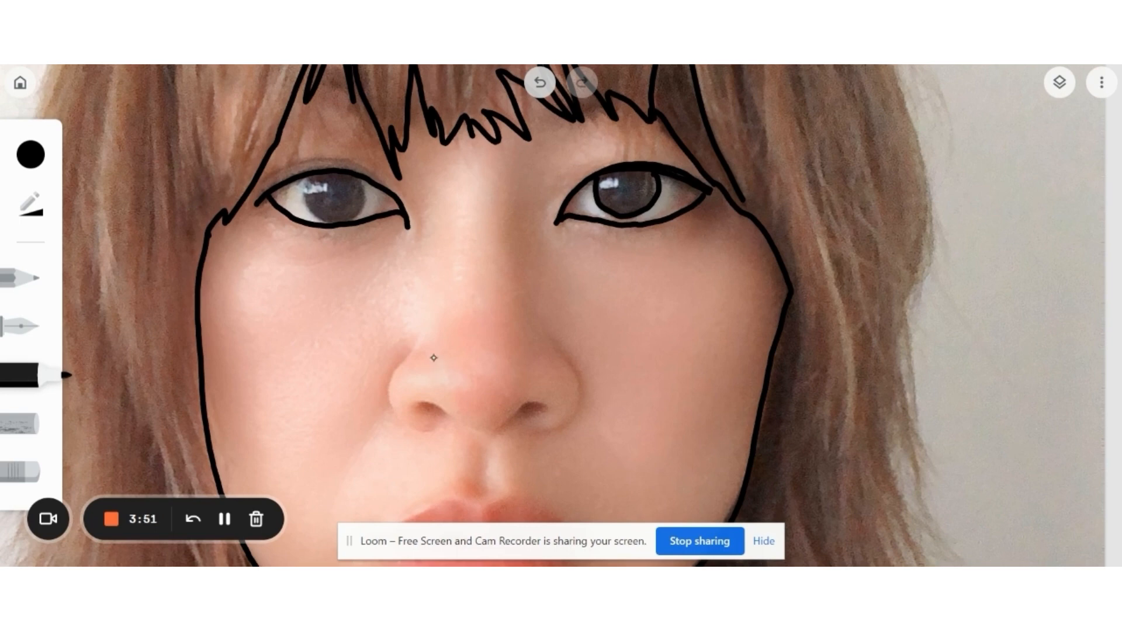
pyautogui.click(26, 472)
pyautogui.moveTo(410, 230); pyautogui.dragTo(409, 223)
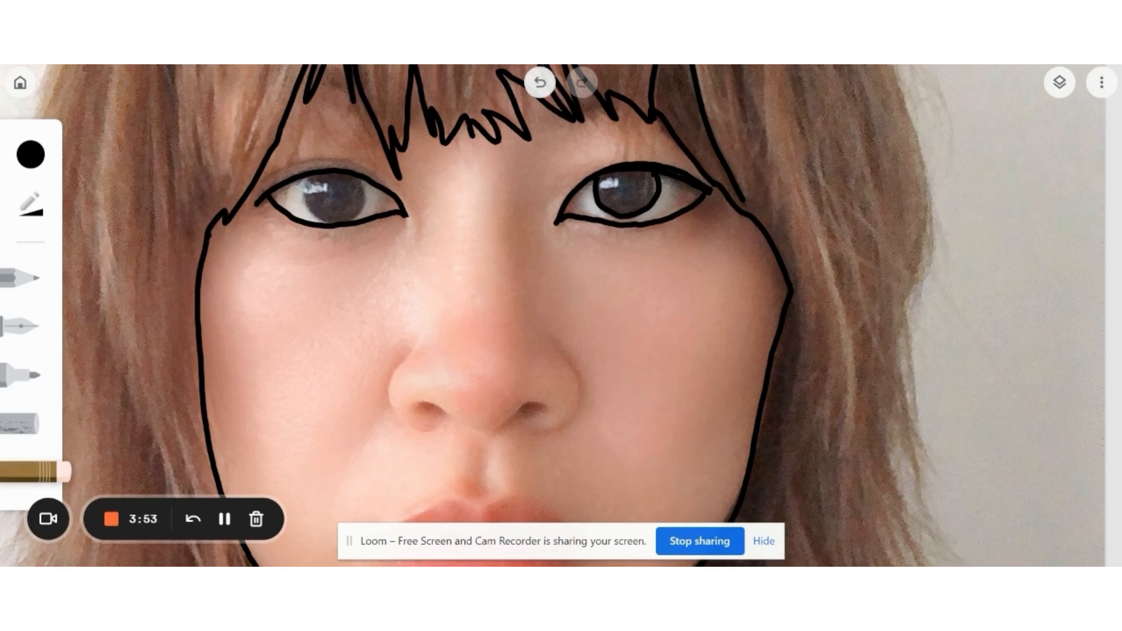
pyautogui.click(23, 375)
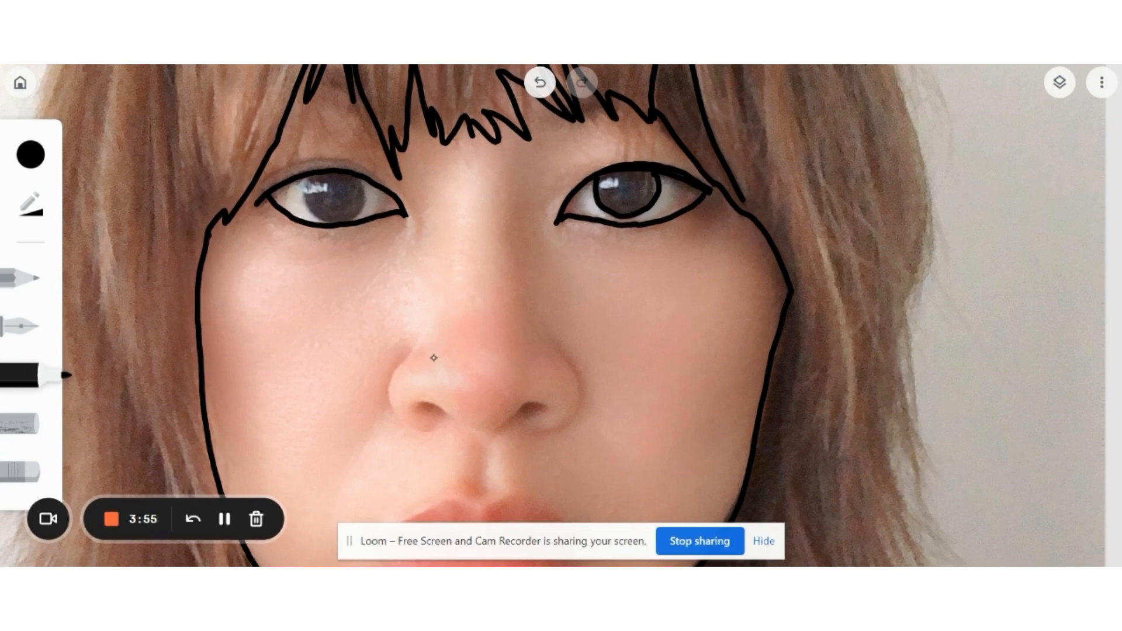
pyautogui.moveTo(305, 177)
pyautogui.mouseDown()
pyautogui.moveTo(315, 217)
pyautogui.moveTo(331, 221)
pyautogui.mouseUp()
pyautogui.moveTo(358, 177)
pyautogui.mouseDown()
pyautogui.moveTo(368, 191)
pyautogui.moveTo(359, 217)
pyautogui.moveTo(330, 222)
pyautogui.mouseUp()
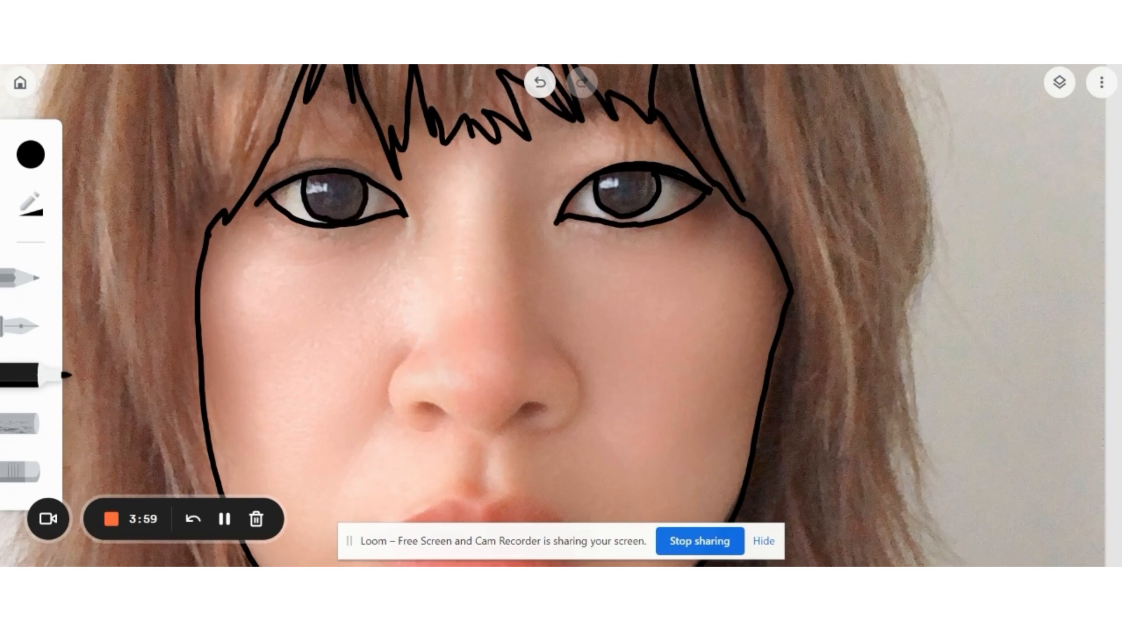
pyautogui.moveTo(258, 182)
pyautogui.mouseDown()
pyautogui.moveTo(309, 161)
pyautogui.moveTo(350, 165)
pyautogui.moveTo(391, 185)
pyautogui.moveTo(419, 231)
pyautogui.mouseUp()
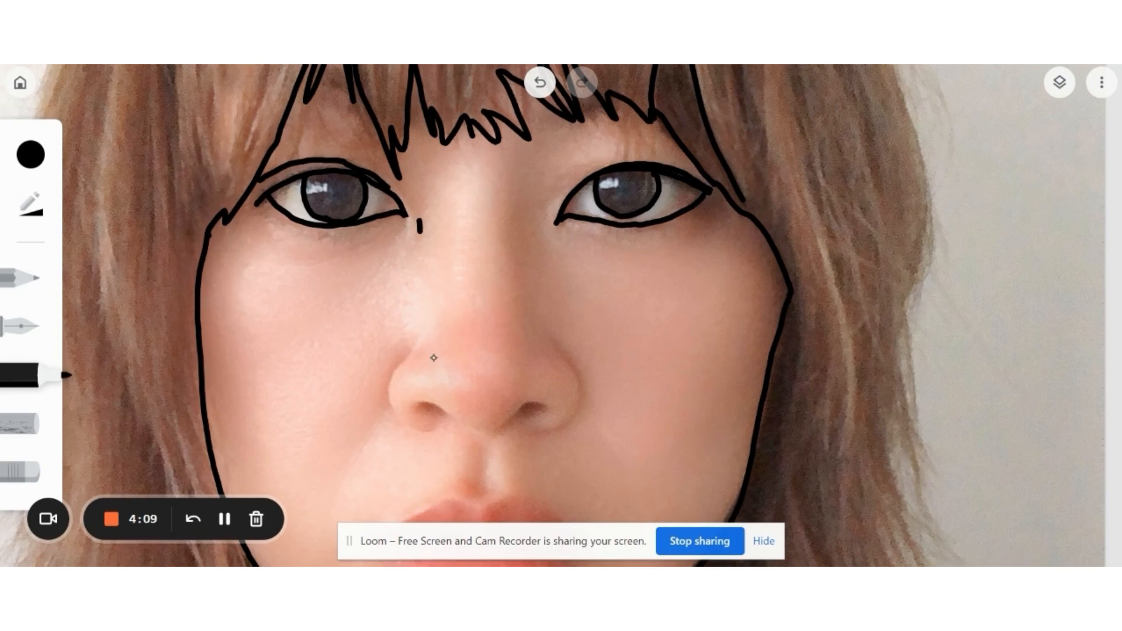
# Trace the nose with its outer wings, both nostrils and the base line
pyautogui.moveTo(397, 414)
pyautogui.mouseDown()
pyautogui.moveTo(391, 378)
pyautogui.moveTo(416, 342)
pyautogui.mouseUp()
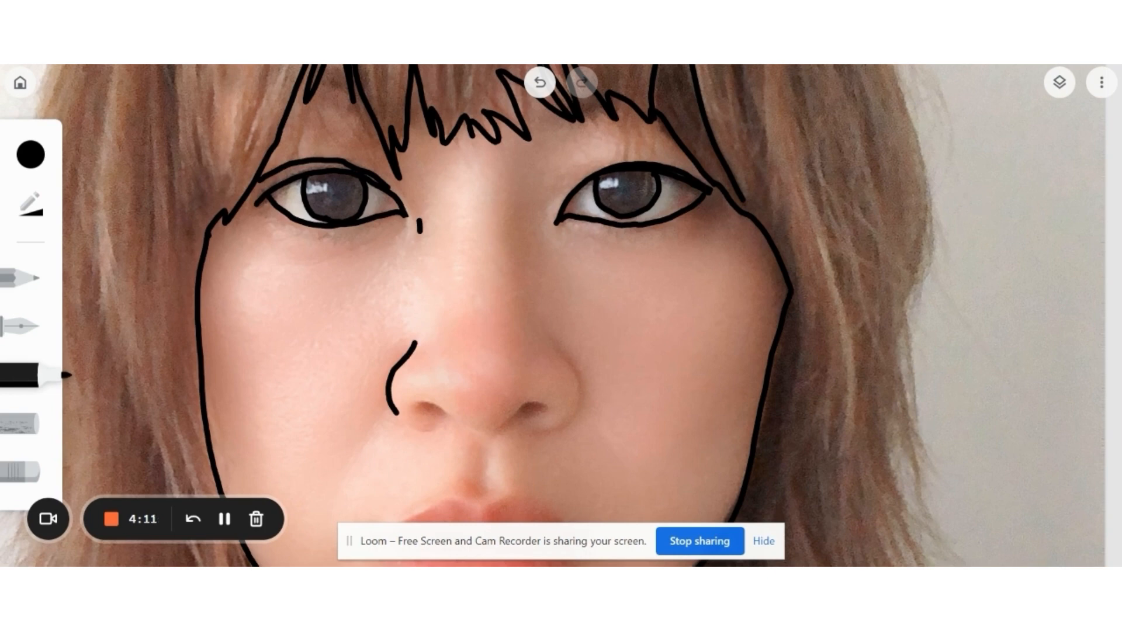
pyautogui.moveTo(412, 414)
pyautogui.mouseDown()
pyautogui.moveTo(456, 417)
pyautogui.moveTo(425, 417)
pyautogui.moveTo(493, 427)
pyautogui.moveTo(533, 404)
pyautogui.moveTo(545, 407)
pyautogui.moveTo(513, 421)
pyautogui.moveTo(560, 426)
pyautogui.moveTo(581, 395)
pyautogui.moveTo(535, 315)
pyautogui.mouseUp()
pyautogui.click(422, 417)
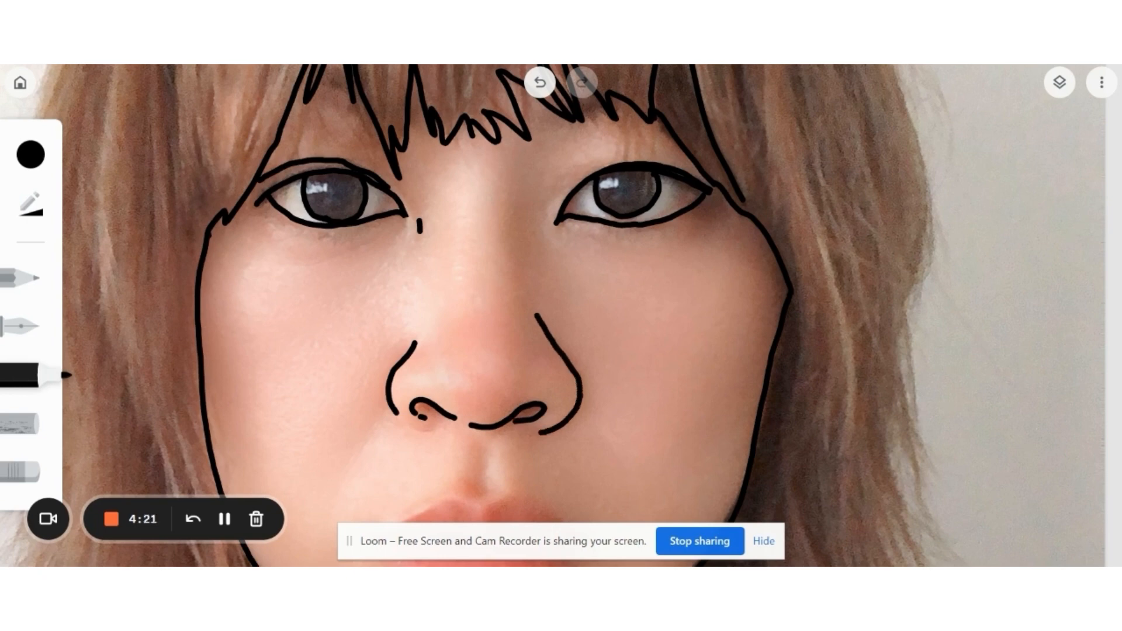
# Trace the upper lip, lower lip and mouth line, undoing and redrawing the right half of the upper lip
pyautogui.scroll(-5, 560, 315)
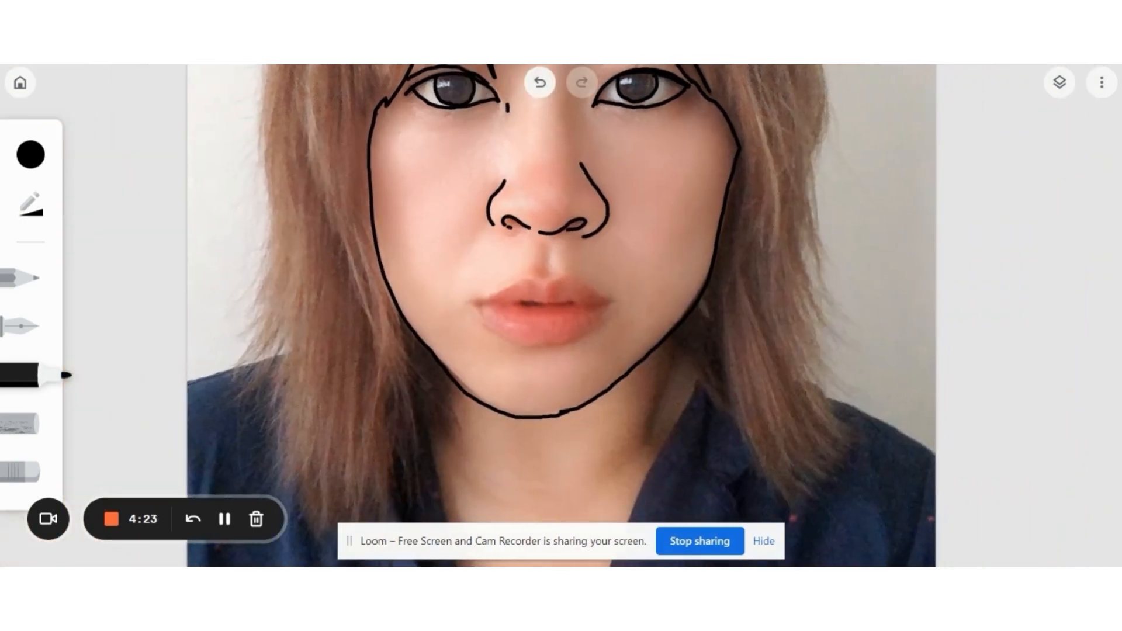
pyautogui.moveTo(476, 299)
pyautogui.mouseDown()
pyautogui.moveTo(531, 277)
pyautogui.moveTo(579, 275)
pyautogui.moveTo(617, 300)
pyautogui.mouseUp()
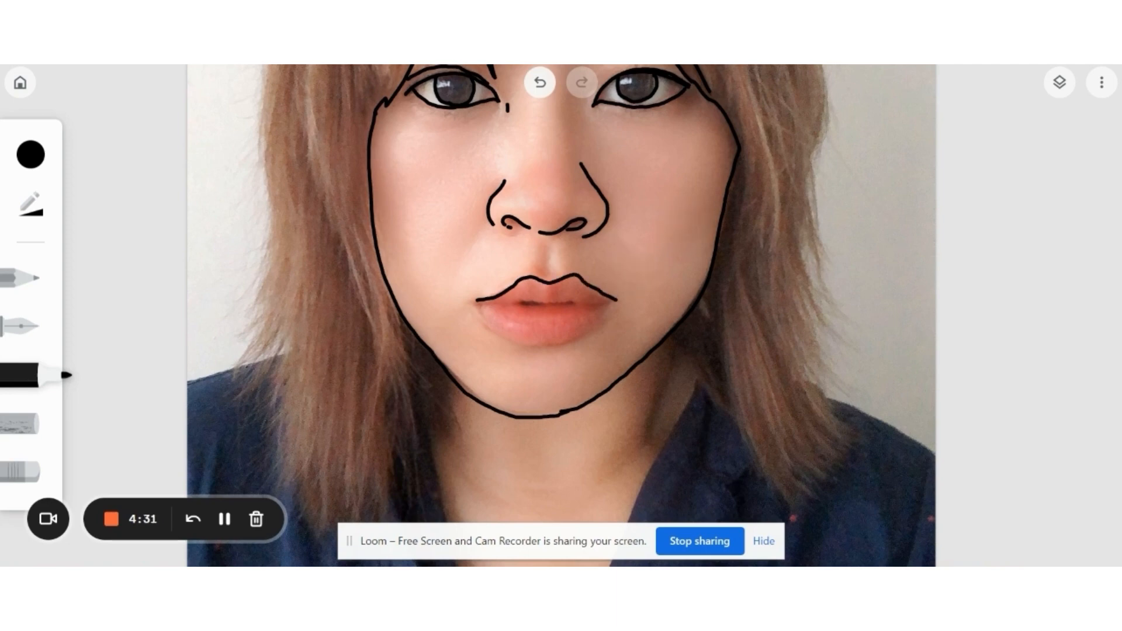
pyautogui.hotkey('ctrl', 'z')
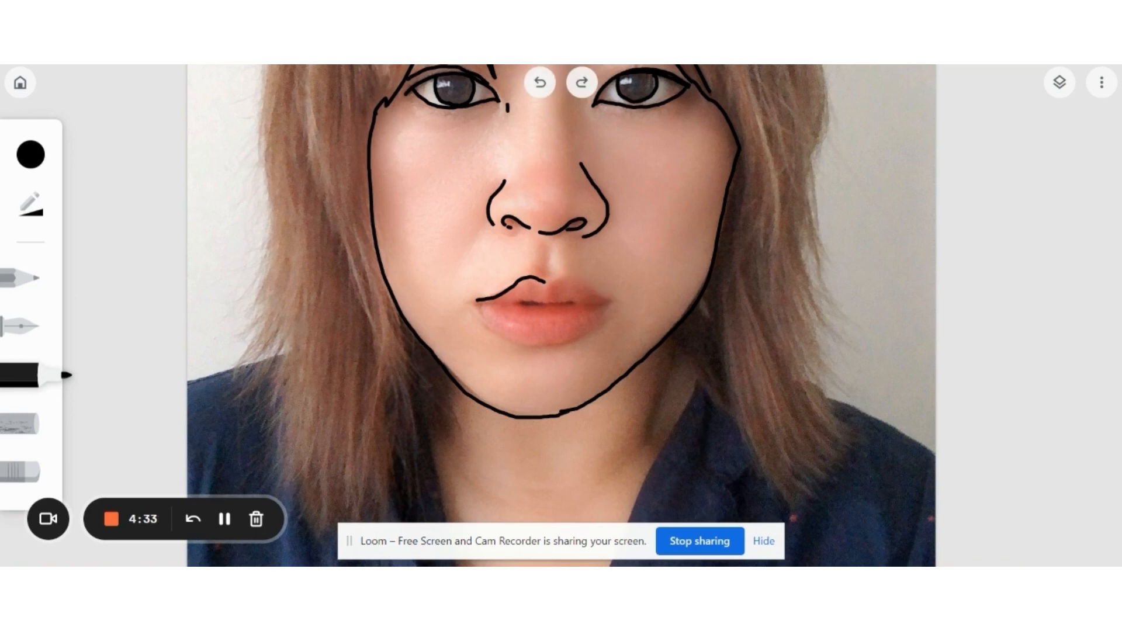
pyautogui.scroll(5, 553, 315)
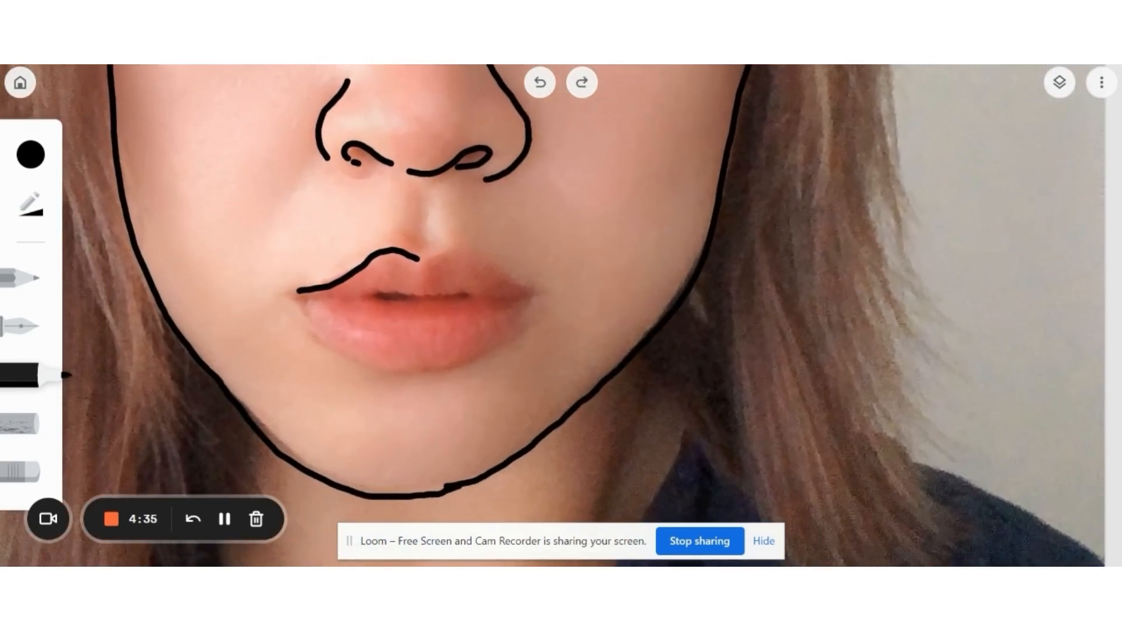
pyautogui.moveTo(425, 259)
pyautogui.mouseDown()
pyautogui.moveTo(454, 253)
pyautogui.moveTo(532, 293)
pyautogui.mouseUp()
pyautogui.moveTo(380, 292)
pyautogui.mouseDown()
pyautogui.moveTo(370, 296)
pyautogui.moveTo(408, 303)
pyautogui.moveTo(389, 290)
pyautogui.moveTo(535, 291)
pyautogui.moveTo(292, 291)
pyautogui.moveTo(355, 358)
pyautogui.moveTo(426, 370)
pyautogui.moveTo(474, 361)
pyautogui.moveTo(535, 295)
pyautogui.mouseUp()
pyautogui.moveTo(295, 292); pyautogui.dragTo(285, 289)
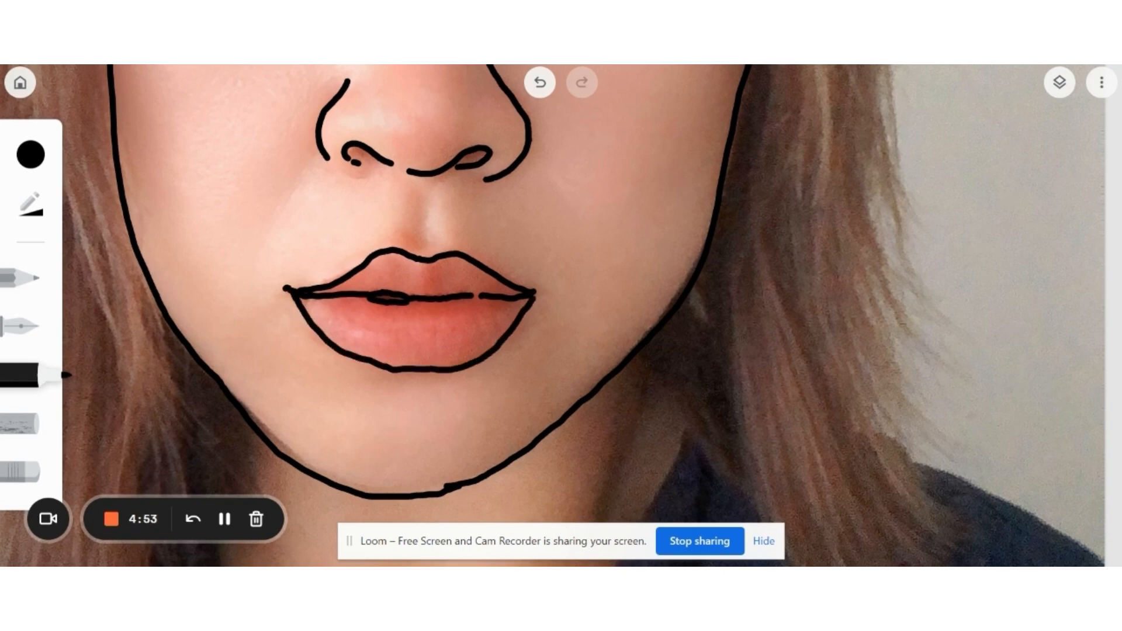
# Try a marker line down the right side of the neck below the jaw and erase it
pyautogui.scroll(-8, 642, 263)
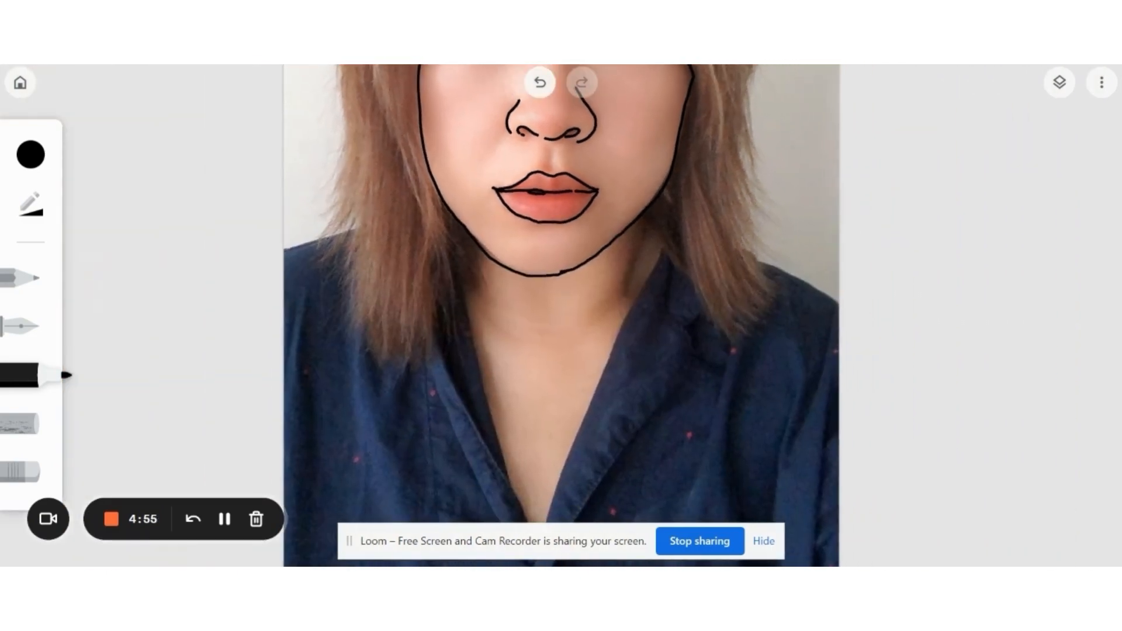
pyautogui.scroll(8, 561, 316)
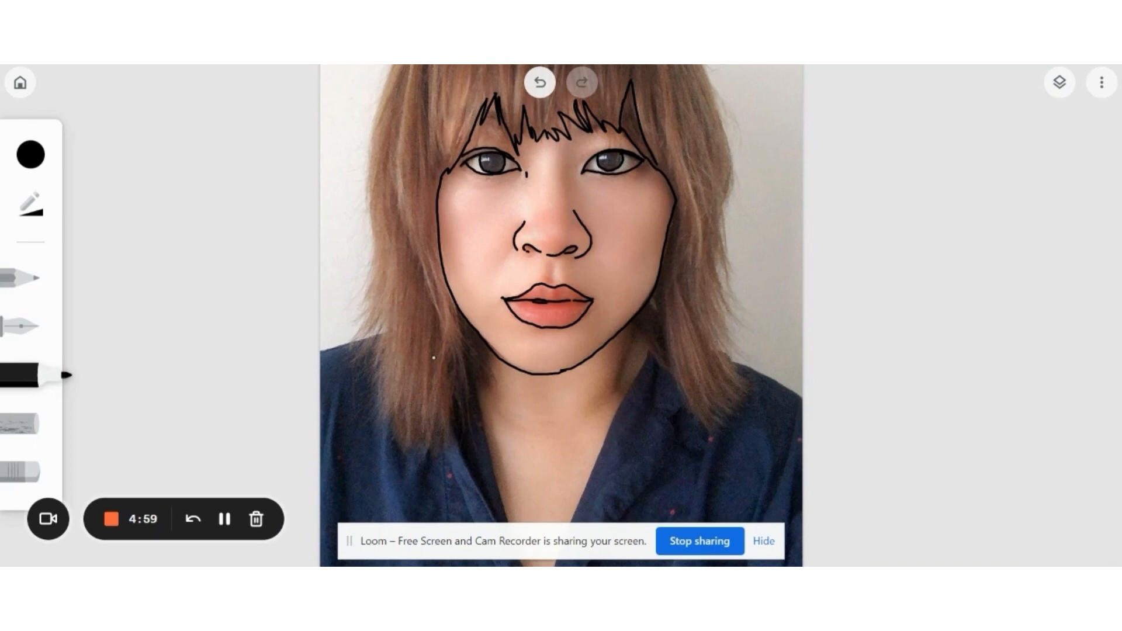
pyautogui.moveTo(631, 334); pyautogui.dragTo(614, 397)
pyautogui.click(32, 471)
pyautogui.moveTo(617, 399); pyautogui.dragTo(631, 342)
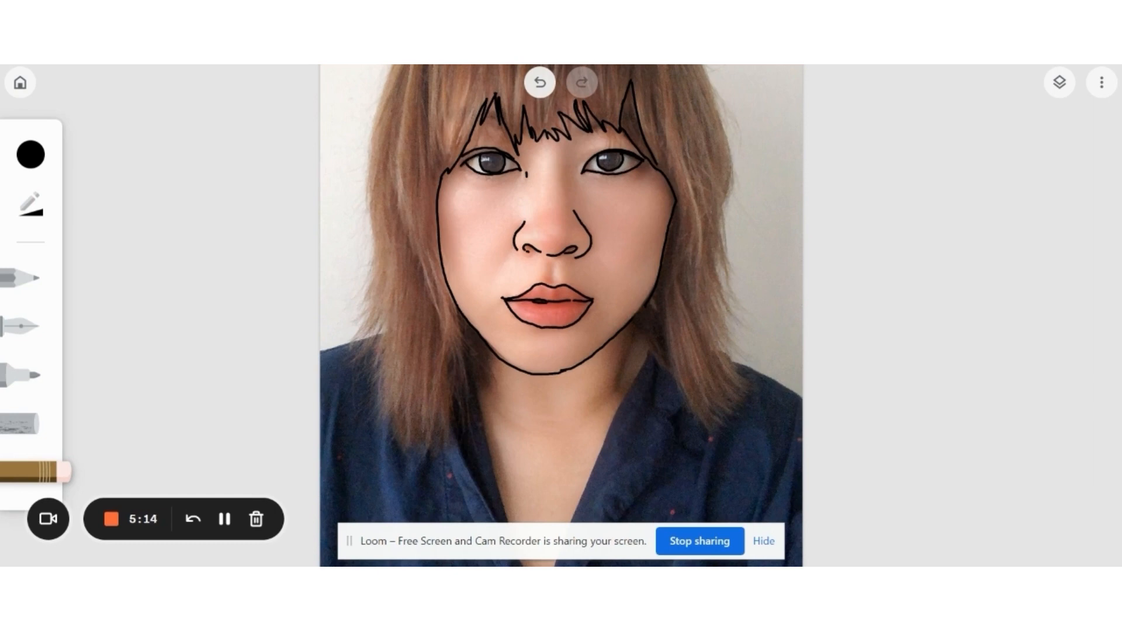
# Trace both sides of the neck with the marker and add a short line from the right jaw to the collar
pyautogui.click(20, 277)
pyautogui.click(21, 375)
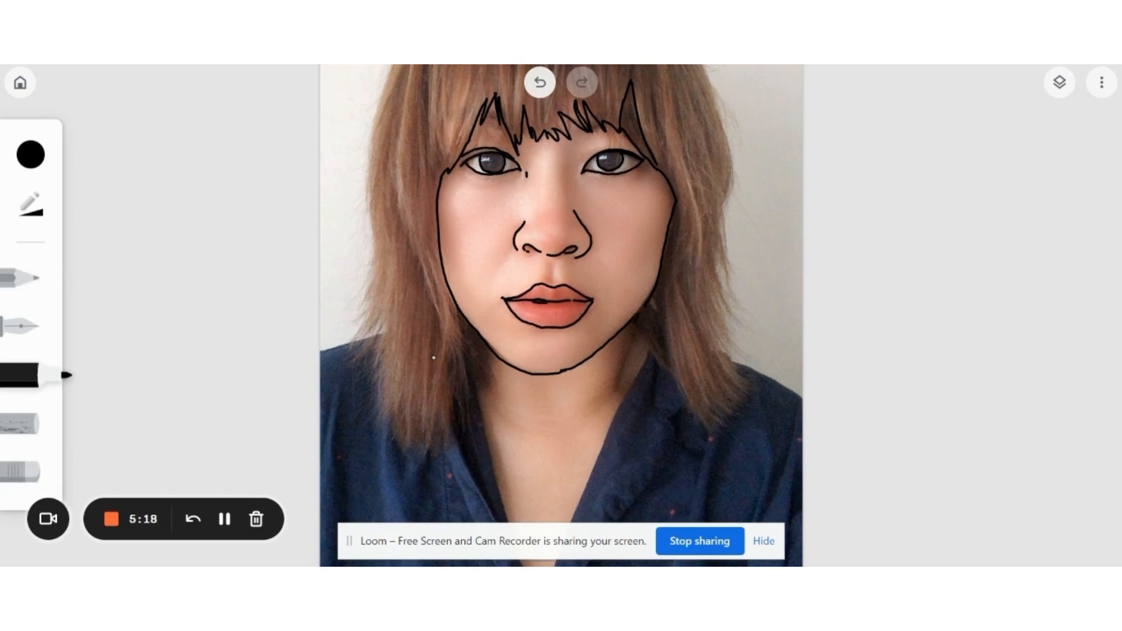
pyautogui.moveTo(634, 323); pyautogui.dragTo(620, 383)
pyautogui.moveTo(479, 340); pyautogui.dragTo(506, 405)
pyautogui.moveTo(642, 308); pyautogui.dragTo(650, 349)
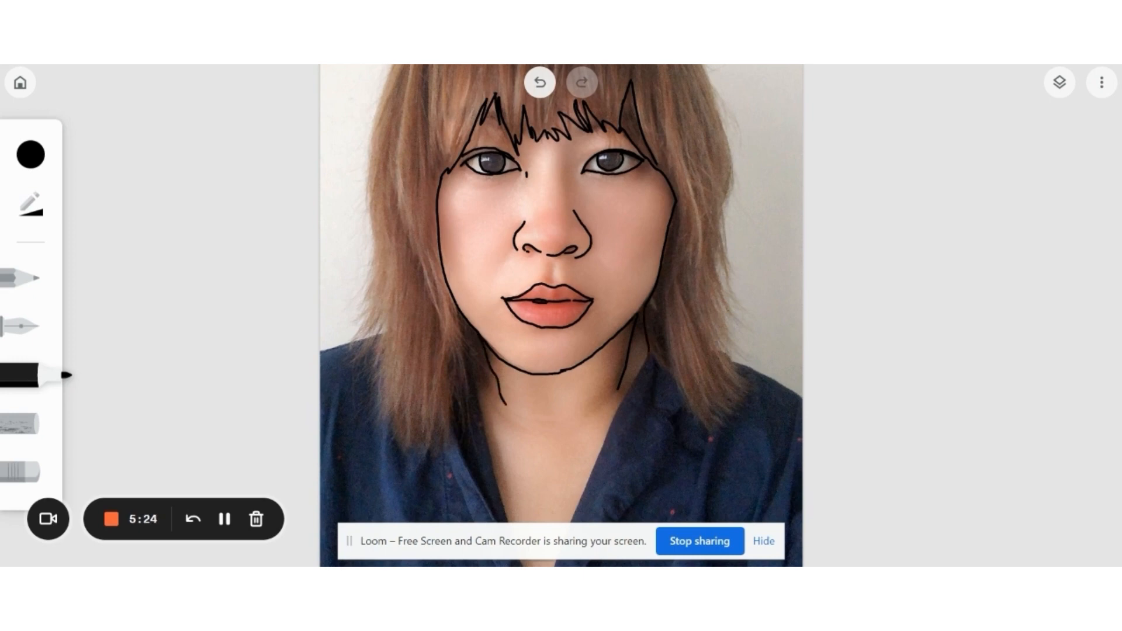
# Trace the shirt's V-shaped neckline and the outer edges of both collar lapels
pyautogui.scroll(-5, 561, 316)
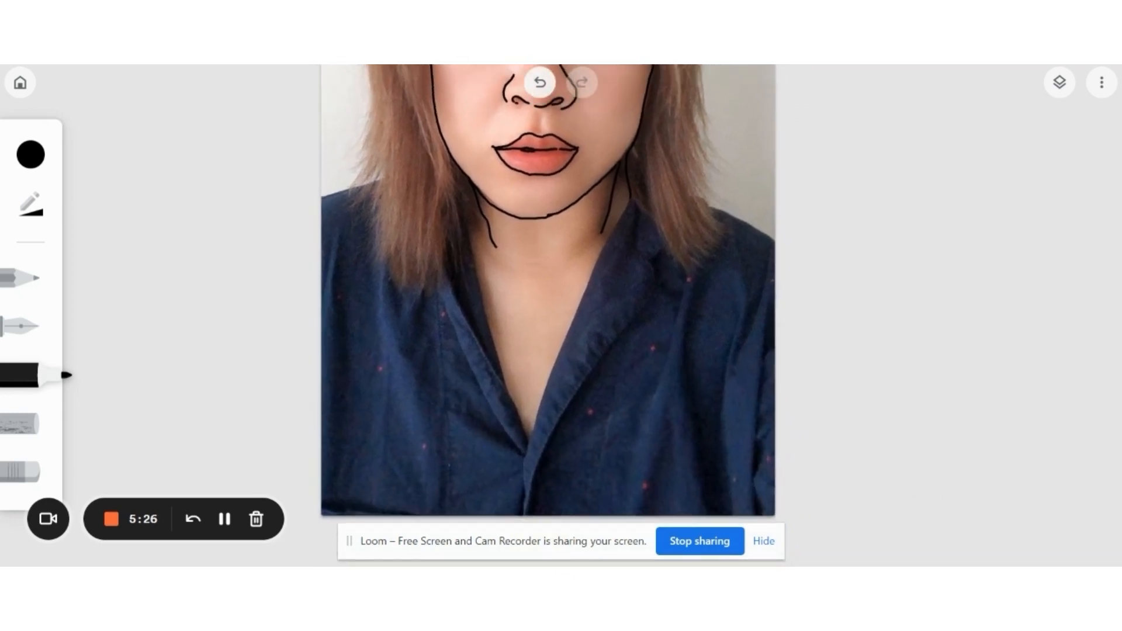
pyautogui.moveTo(642, 234); pyautogui.dragTo(536, 491)
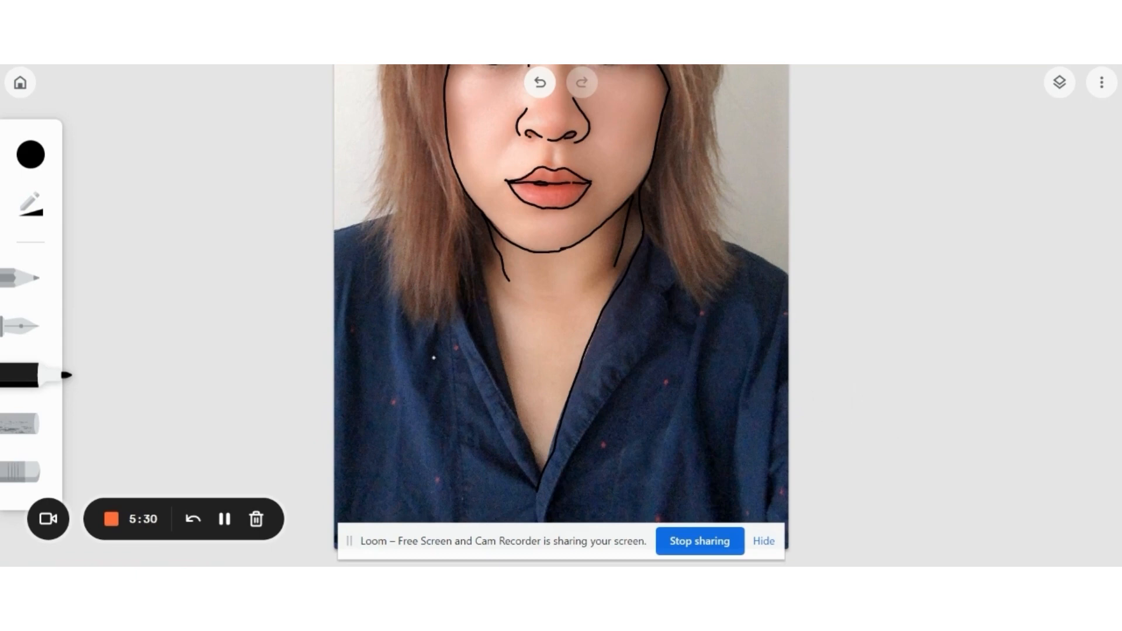
pyautogui.moveTo(475, 234); pyautogui.dragTo(543, 471)
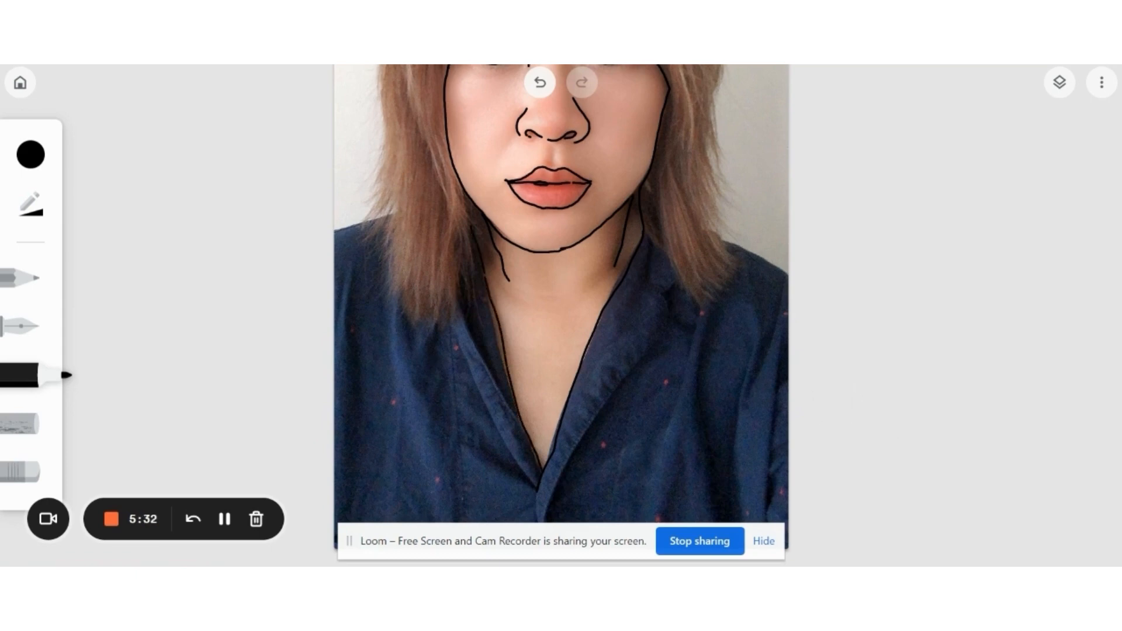
pyautogui.moveTo(449, 305)
pyautogui.mouseDown()
pyautogui.moveTo(515, 413)
pyautogui.moveTo(537, 512)
pyautogui.moveTo(666, 321)
pyautogui.moveTo(679, 269)
pyautogui.moveTo(693, 303)
pyautogui.mouseUp()
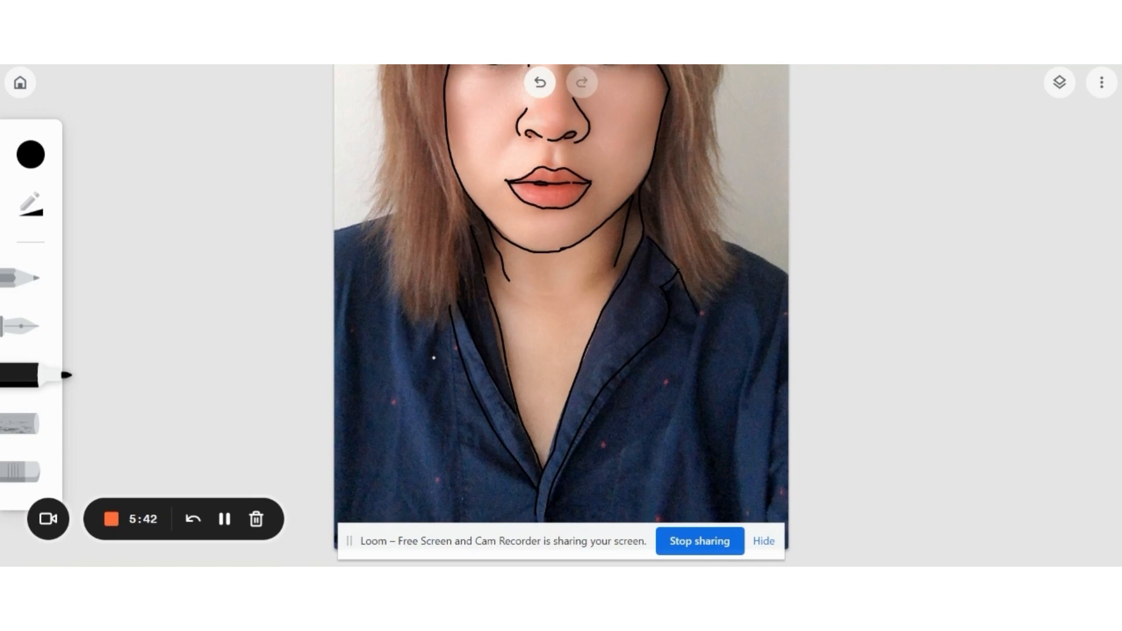
# Draw hair strands beside the right side of the neck and the jagged hair ends over the right shoulder
pyautogui.moveTo(656, 156); pyautogui.dragTo(669, 252)
pyautogui.moveTo(646, 180); pyautogui.dragTo(657, 233)
pyautogui.scroll(3, 560, 316)
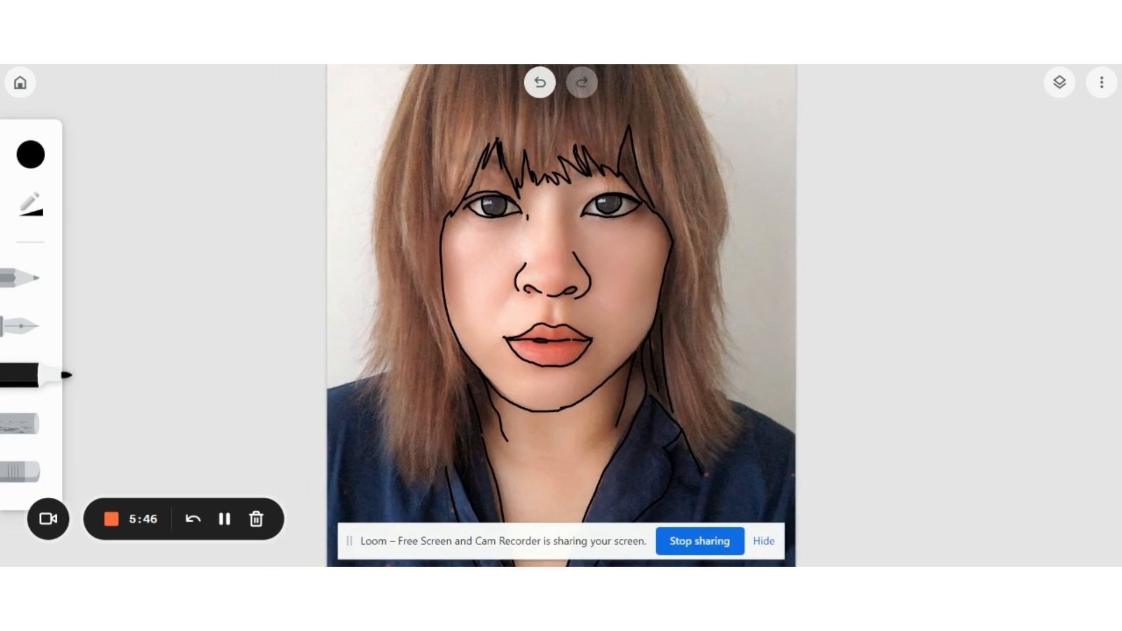
pyautogui.scroll(-5, 561, 315)
pyautogui.moveTo(711, 318)
pyautogui.mouseDown()
pyautogui.moveTo(748, 273)
pyautogui.moveTo(731, 233)
pyautogui.mouseUp()
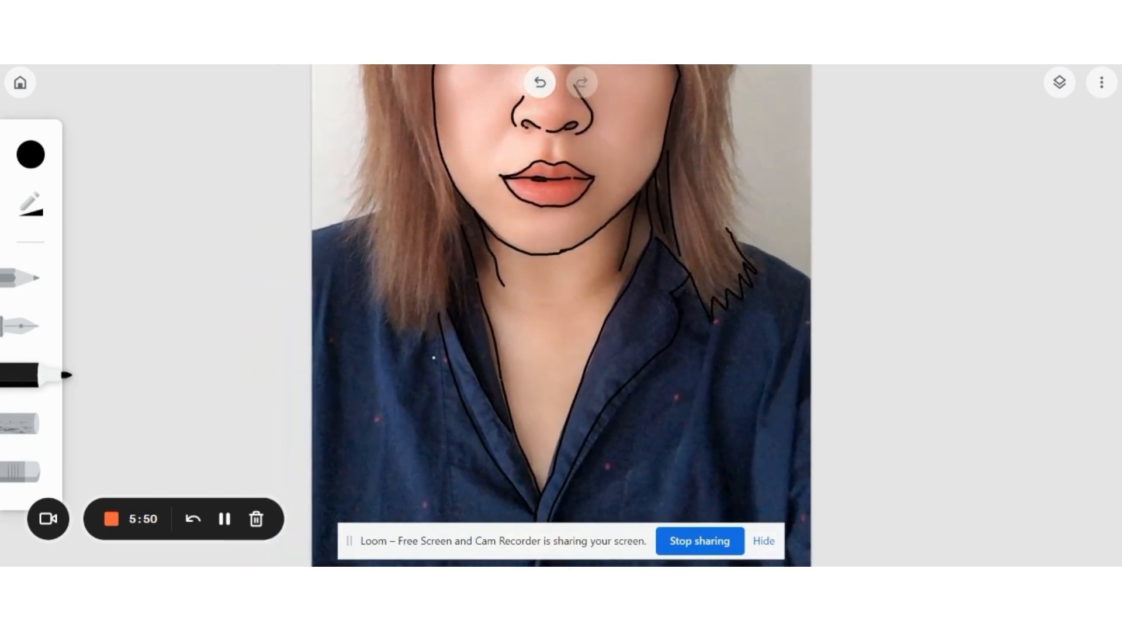
# Trace the shirt's fold lines, the sleeve edge and the shoulder line on the right side of the photo
pyautogui.moveTo(712, 321); pyautogui.dragTo(674, 466)
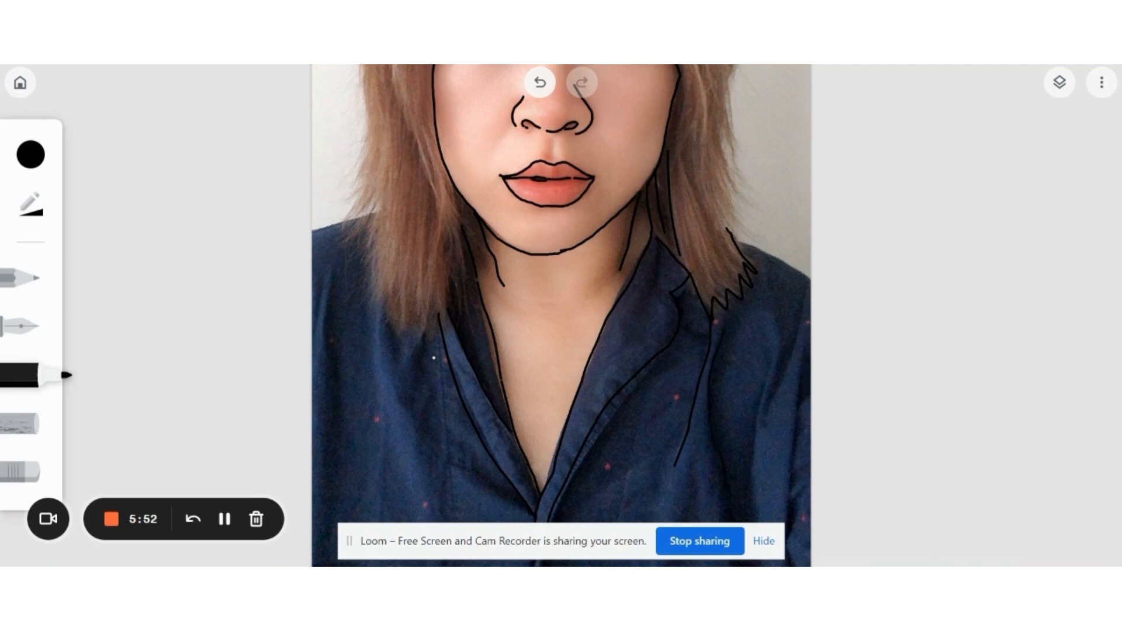
pyautogui.moveTo(770, 322); pyautogui.dragTo(753, 429)
pyautogui.moveTo(788, 357); pyautogui.dragTo(801, 285)
pyautogui.moveTo(734, 240); pyautogui.dragTo(796, 279)
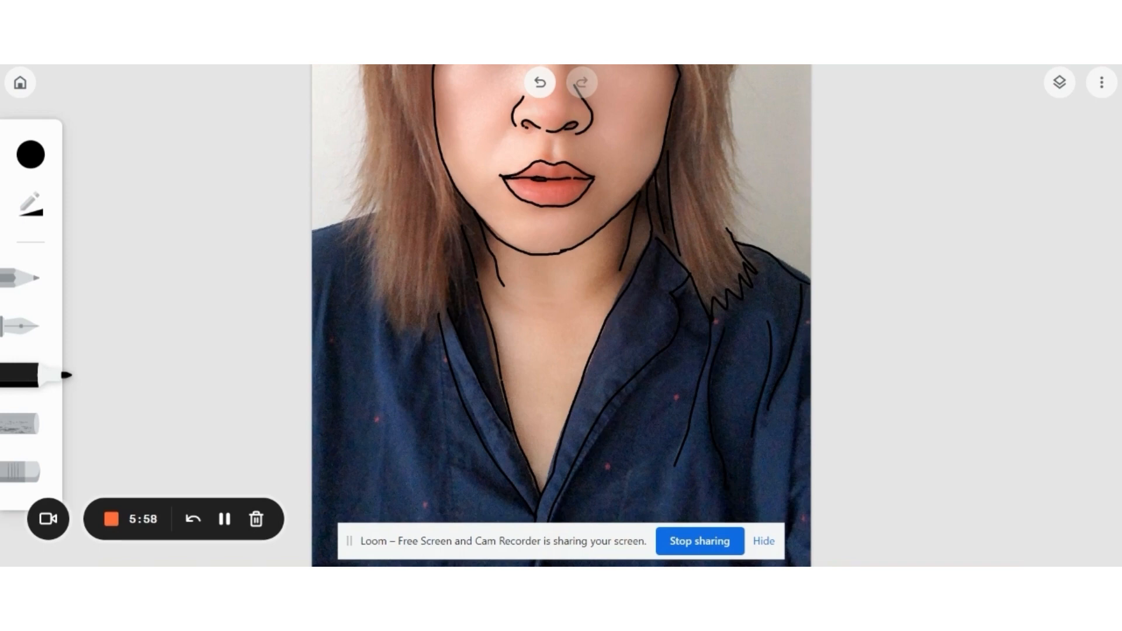
pyautogui.scroll(-5, 561, 315)
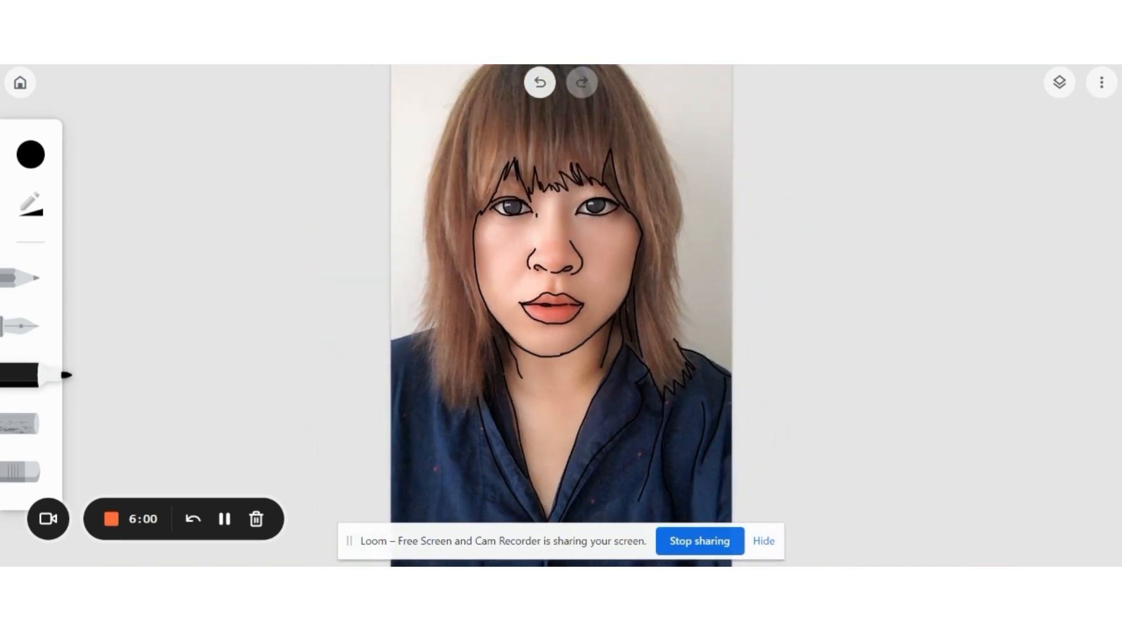
# Trace the outer edge of the hair on the right side of the photo, from the crown to the jagged ends
pyautogui.scroll(-3, 561, 292)
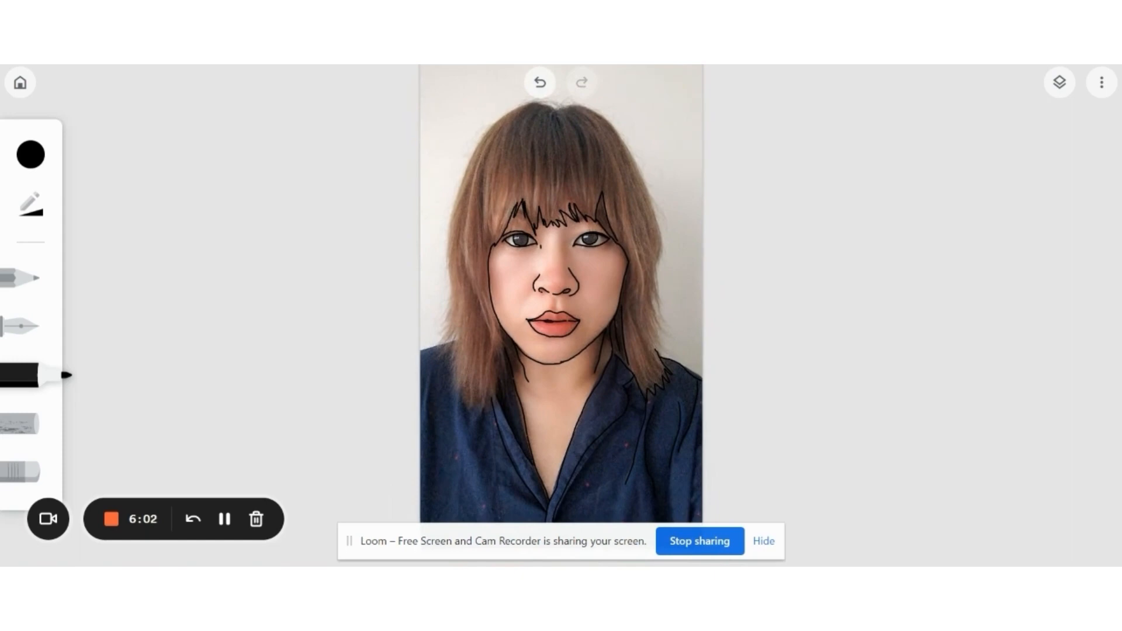
pyautogui.moveTo(652, 348)
pyautogui.mouseDown()
pyautogui.moveTo(656, 329)
pyautogui.moveTo(662, 345)
pyautogui.moveTo(661, 250)
pyautogui.mouseUp()
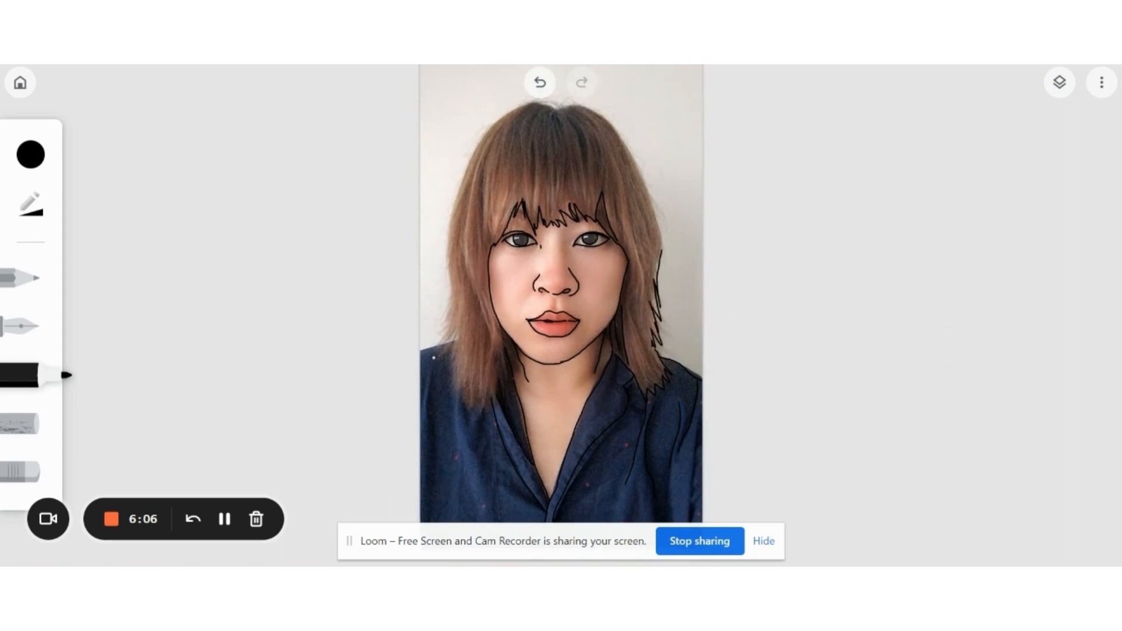
pyautogui.moveTo(558, 100)
pyautogui.mouseDown()
pyautogui.moveTo(611, 120)
pyautogui.moveTo(660, 237)
pyautogui.mouseUp()
pyautogui.press('super+space')
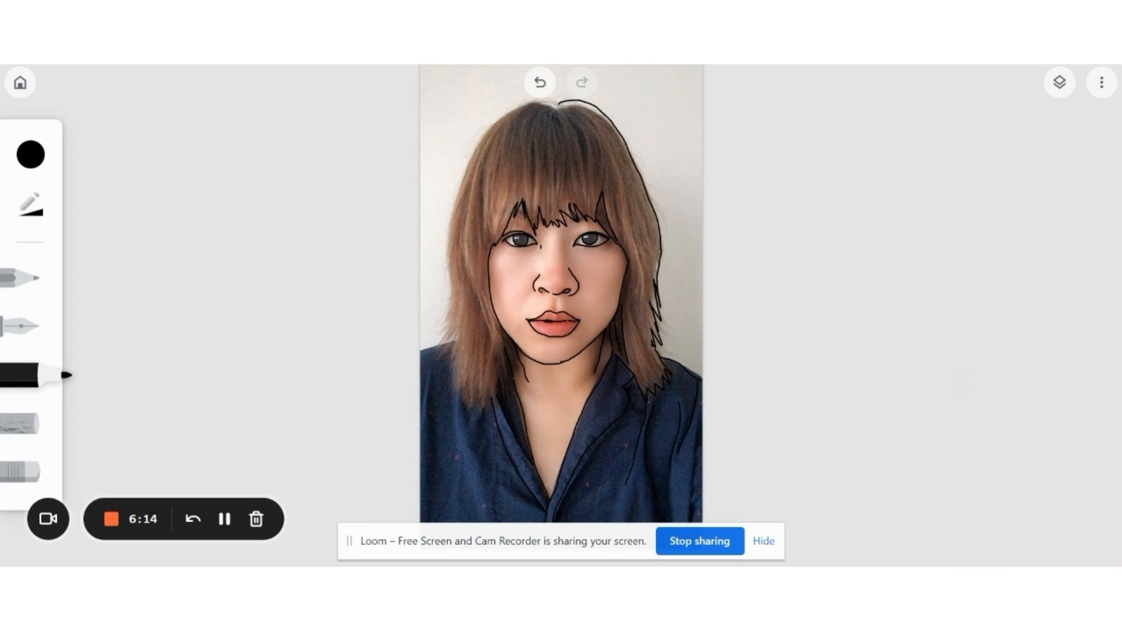
# Trace the hair's outer edge and jagged ends on the left side of the photo, plus the shirt's fold lines below
pyautogui.moveTo(559, 103)
pyautogui.mouseDown()
pyautogui.moveTo(496, 129)
pyautogui.moveTo(457, 229)
pyautogui.mouseUp()
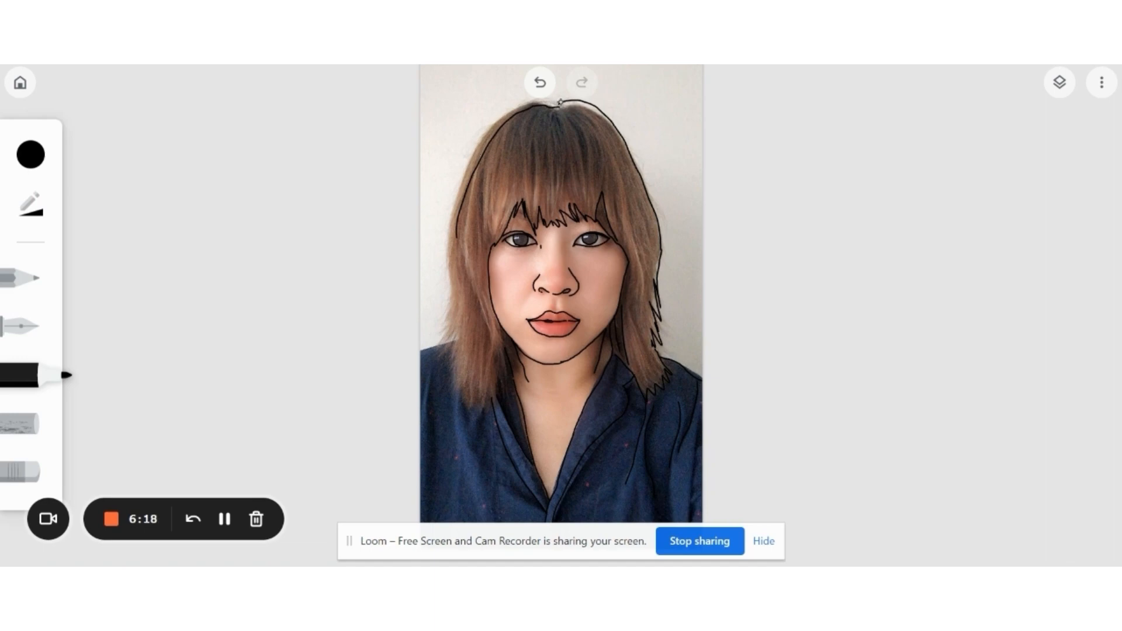
pyautogui.moveTo(559, 103)
pyautogui.mouseDown()
pyautogui.moveTo(500, 120)
pyautogui.moveTo(453, 222)
pyautogui.moveTo(443, 338)
pyautogui.moveTo(484, 403)
pyautogui.moveTo(497, 357)
pyautogui.mouseUp()
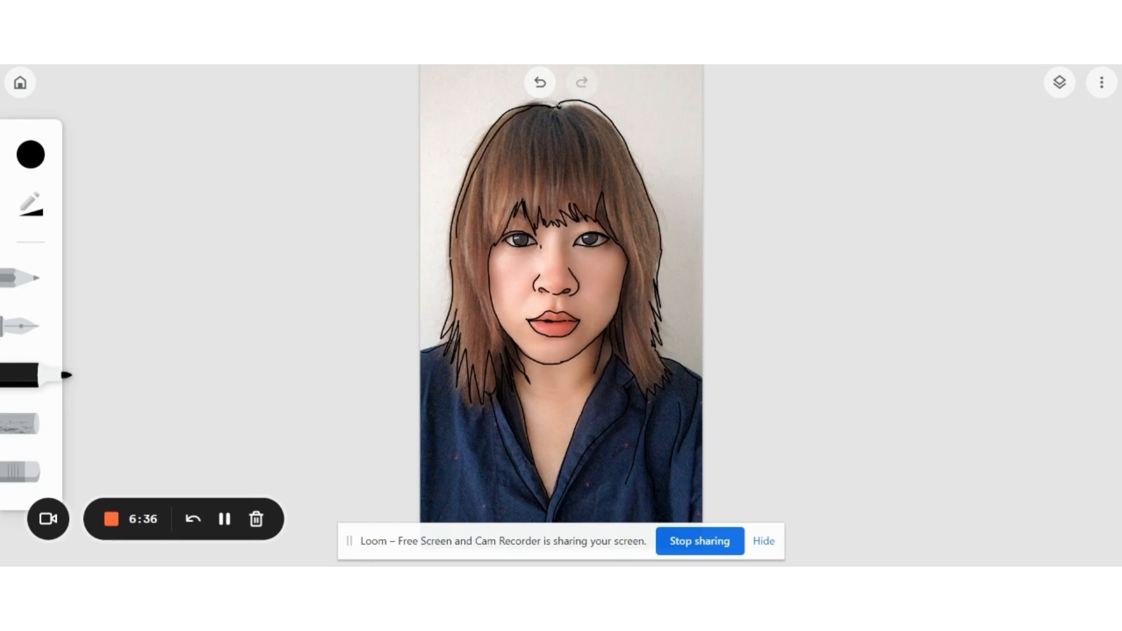
pyautogui.moveTo(491, 396); pyautogui.dragTo(501, 484)
pyautogui.moveTo(453, 394); pyautogui.dragTo(461, 455)
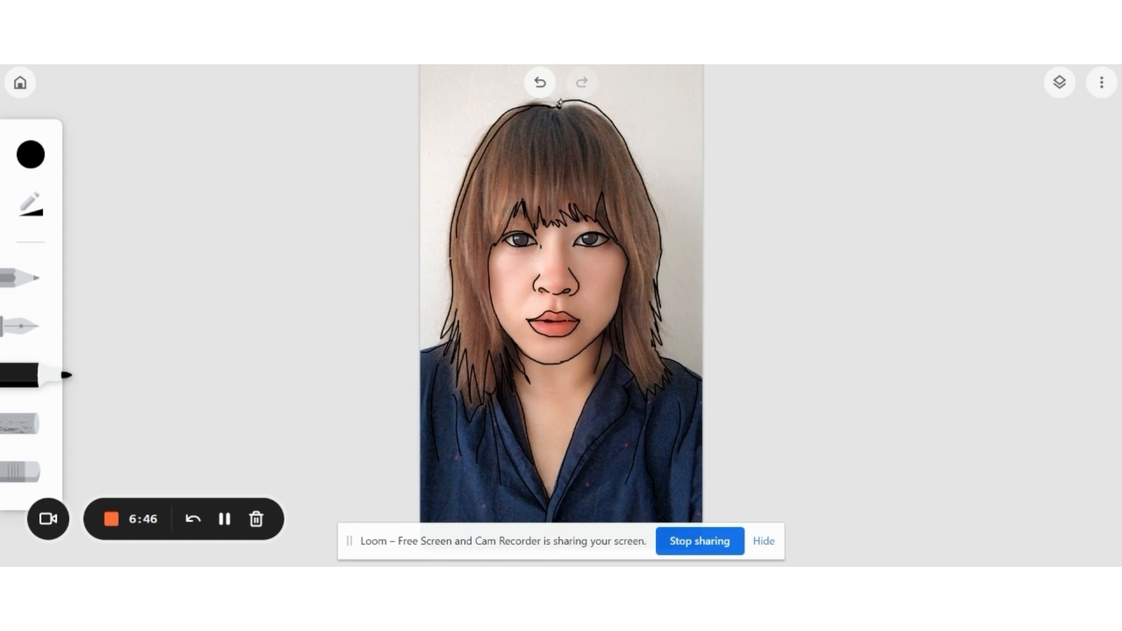
# Draw long hair strands fanning out from the parting at the crown over the fringe and both sides
pyautogui.moveTo(567, 104)
pyautogui.mouseDown()
pyautogui.moveTo(608, 141)
pyautogui.moveTo(625, 220)
pyautogui.mouseUp()
pyautogui.moveTo(559, 106); pyautogui.dragTo(580, 196)
pyautogui.moveTo(557, 108)
pyautogui.mouseDown()
pyautogui.moveTo(547, 190)
pyautogui.moveTo(564, 189)
pyautogui.mouseUp()
pyautogui.moveTo(556, 108); pyautogui.dragTo(530, 188)
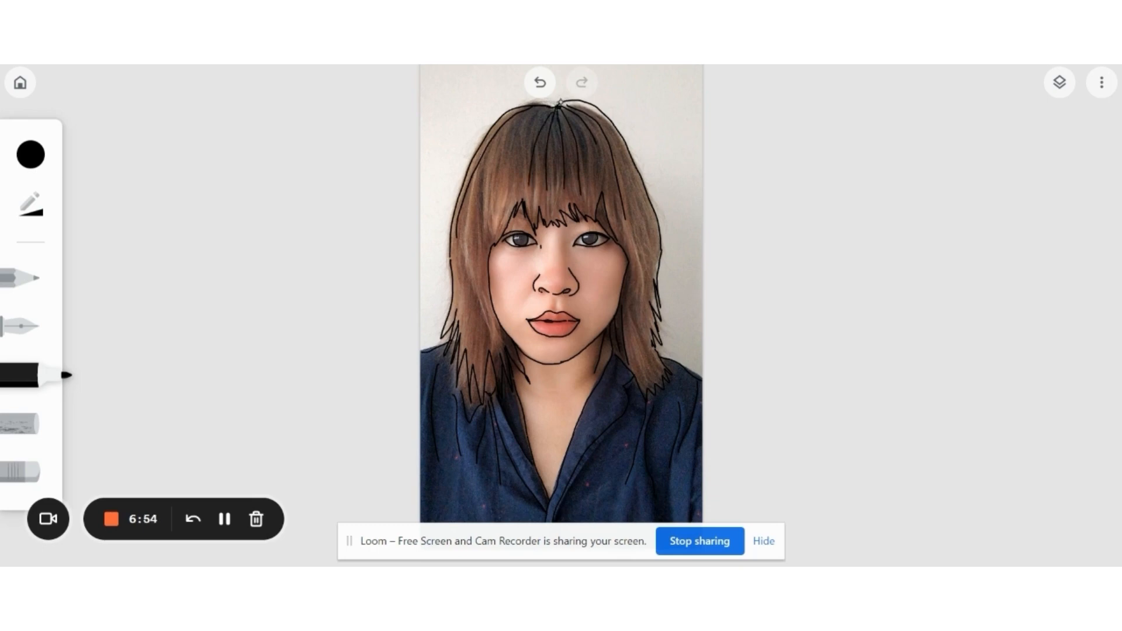
pyautogui.moveTo(555, 108); pyautogui.dragTo(519, 176)
pyautogui.moveTo(560, 103)
pyautogui.mouseDown()
pyautogui.moveTo(493, 164)
pyautogui.moveTo(485, 231)
pyautogui.mouseUp()
# Add strand lines within the hair lengths on both sides of the face
pyautogui.moveTo(484, 165)
pyautogui.mouseDown()
pyautogui.moveTo(471, 290)
pyautogui.moveTo(497, 338)
pyautogui.mouseUp()
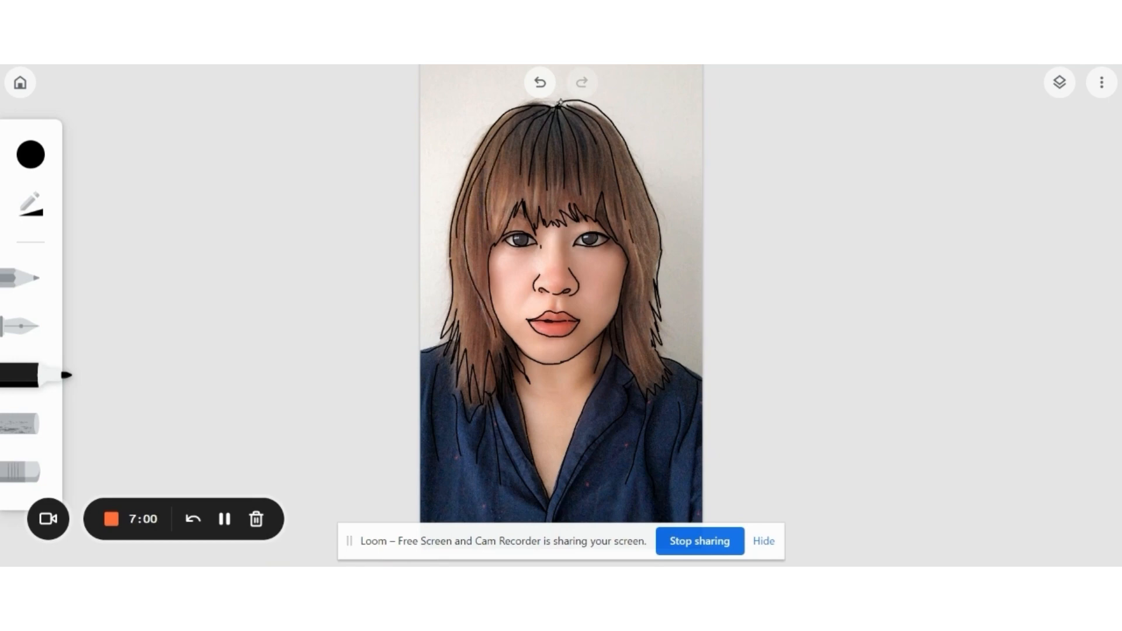
pyautogui.moveTo(633, 240); pyautogui.dragTo(655, 378)
pyautogui.moveTo(614, 135); pyautogui.dragTo(648, 262)
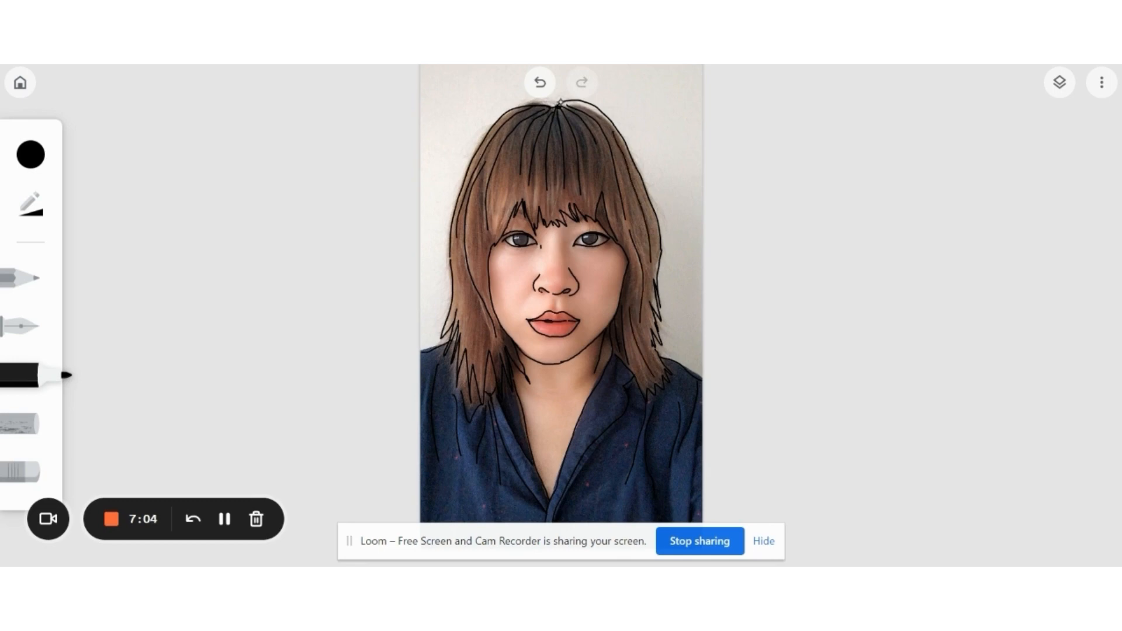
pyautogui.moveTo(477, 199); pyautogui.dragTo(474, 258)
# Review the layer stack down to the photo background and toggle that layer's visibility off and back on
pyautogui.click(1059, 82)
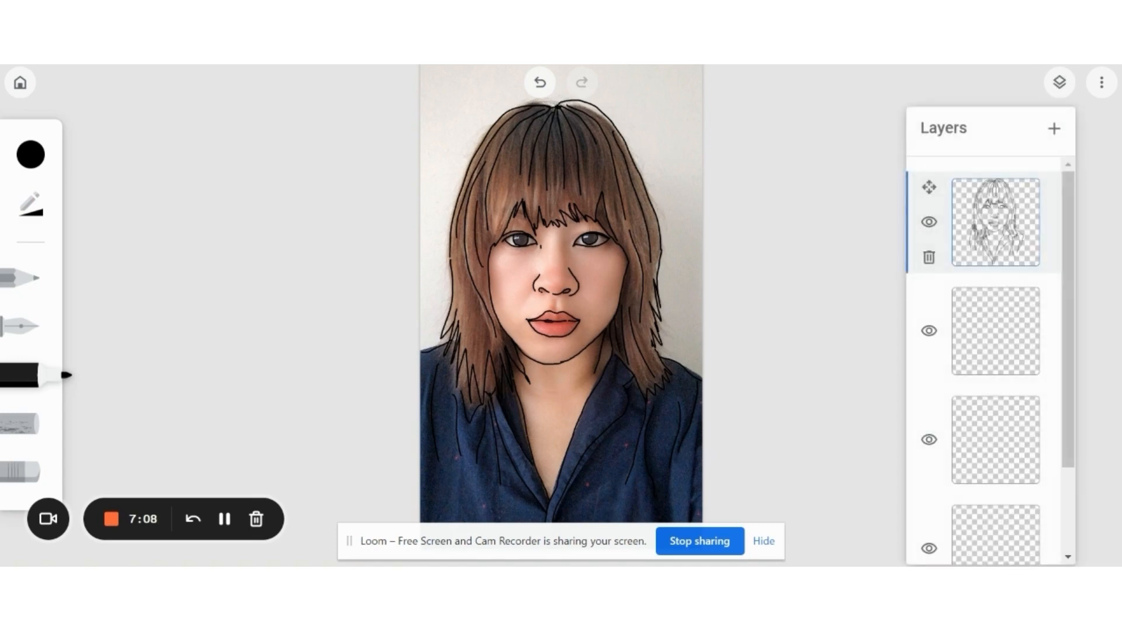
pyautogui.scroll(-2, 990, 362)
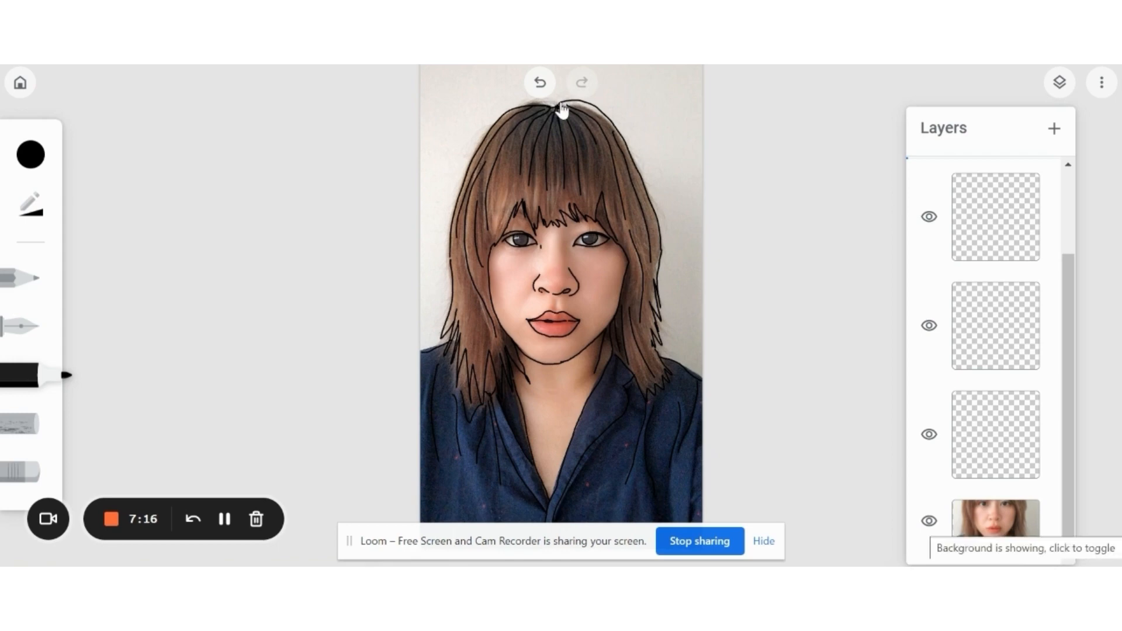
pyautogui.click(929, 520)
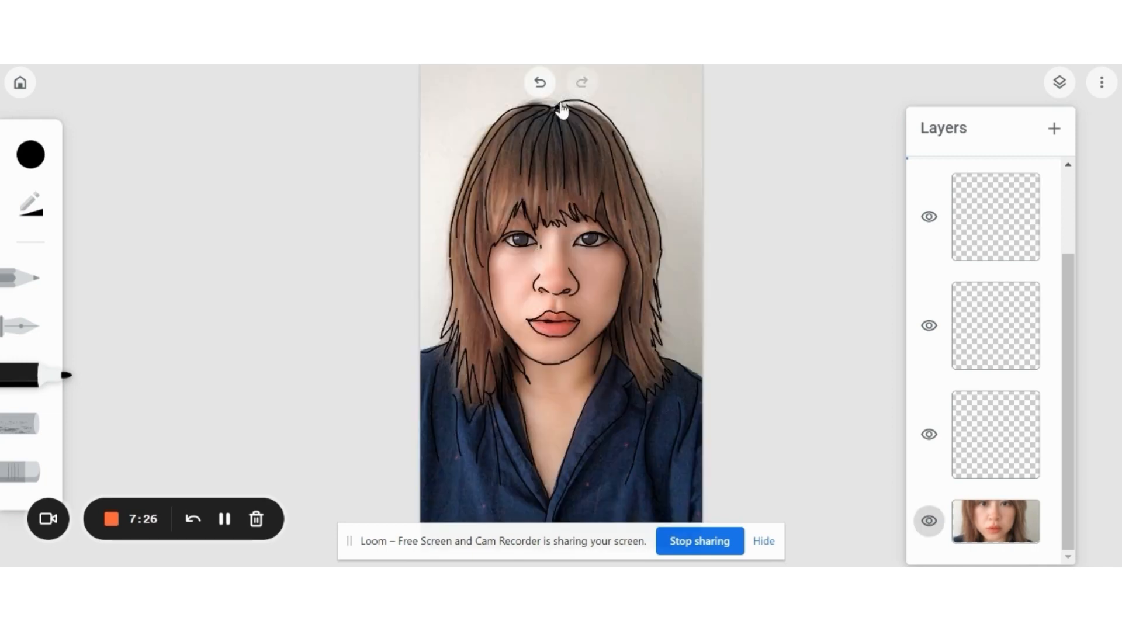
pyautogui.click(928, 521)
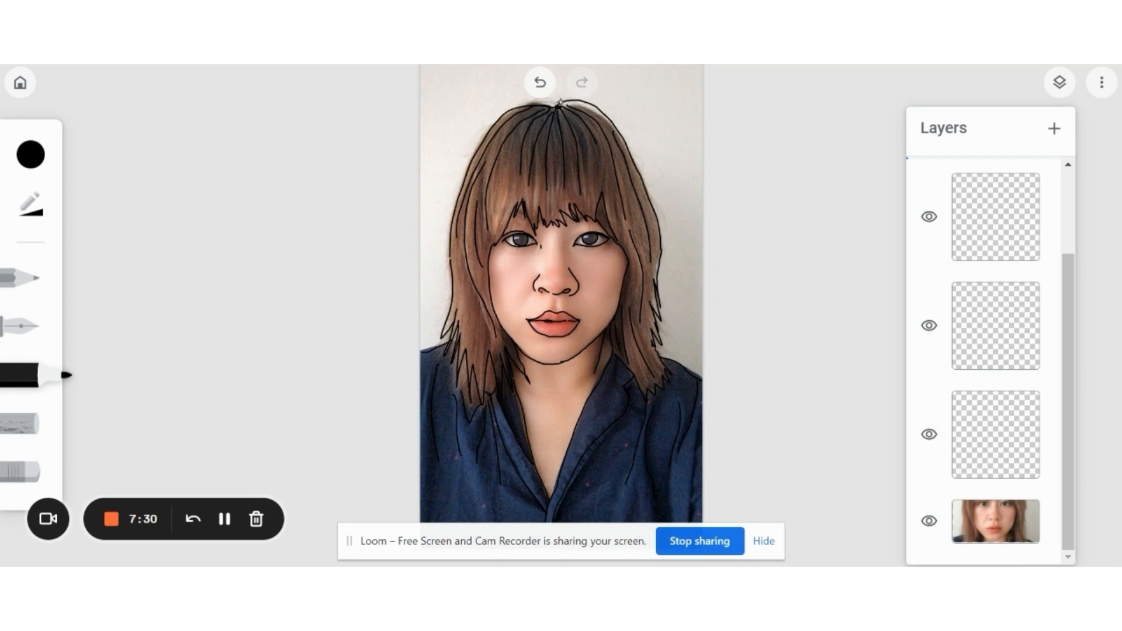
pyautogui.scroll(2, 991, 361)
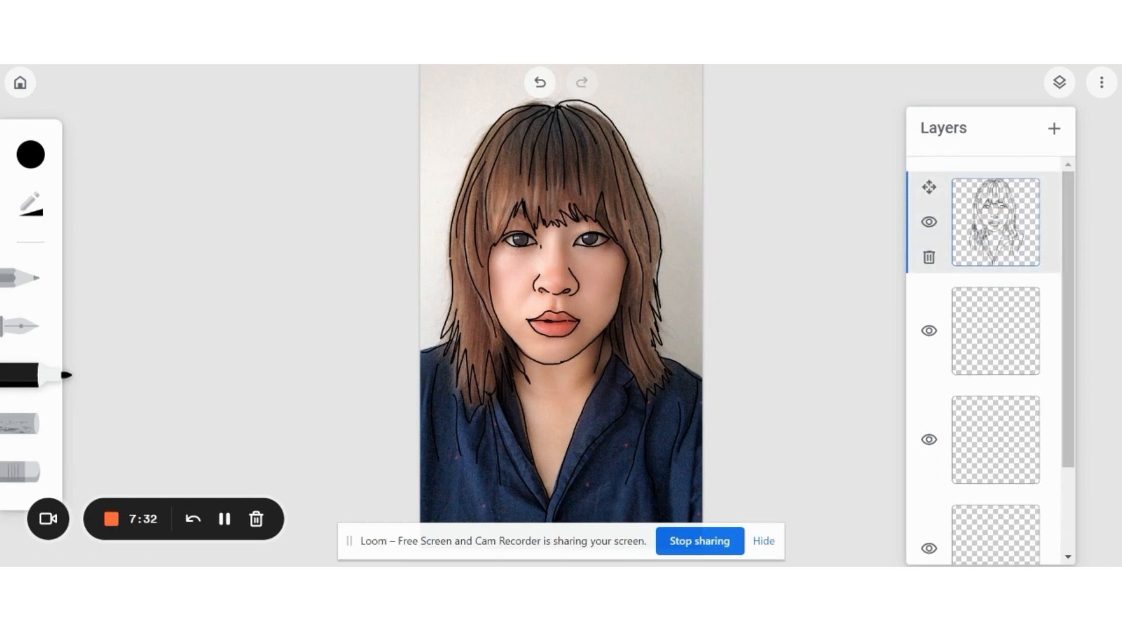
pyautogui.click(789, 373)
# Retrace and thicken the upper eyelid line of the eye on the right side of the photo
pyautogui.scroll(5, 665, 183)
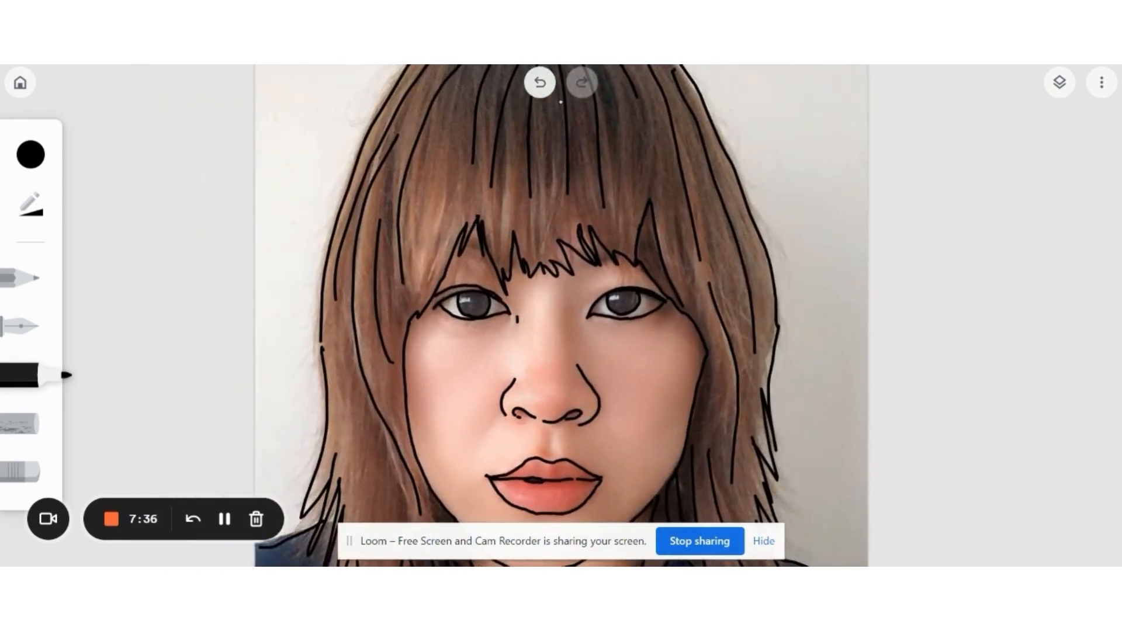
pyautogui.moveTo(590, 307); pyautogui.dragTo(631, 284)
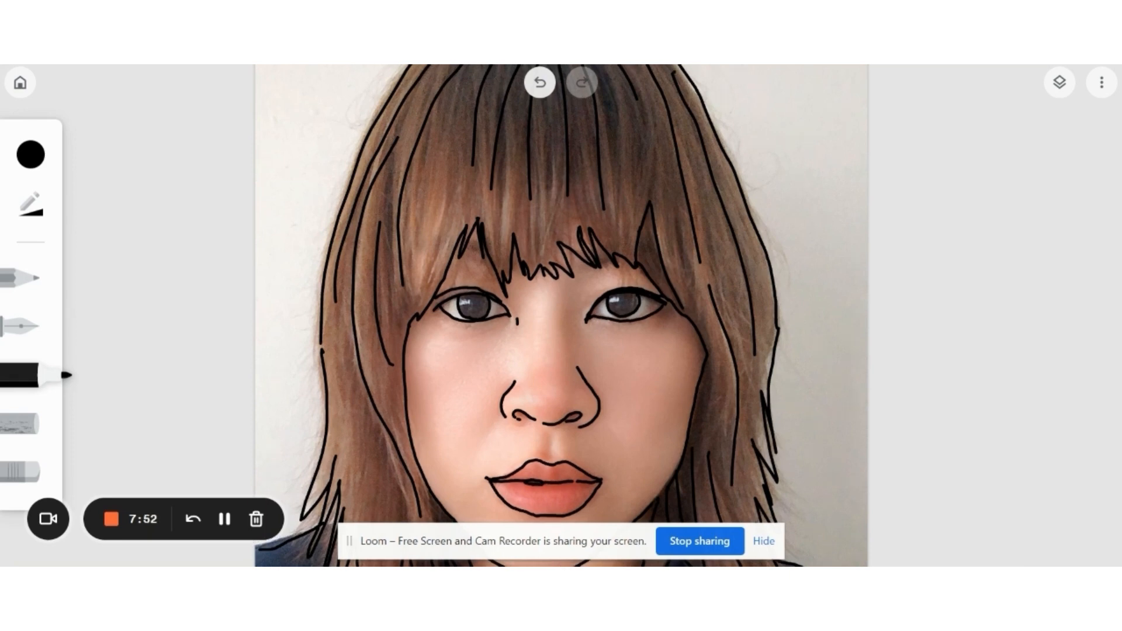
pyautogui.scroll(-5, 567, 227)
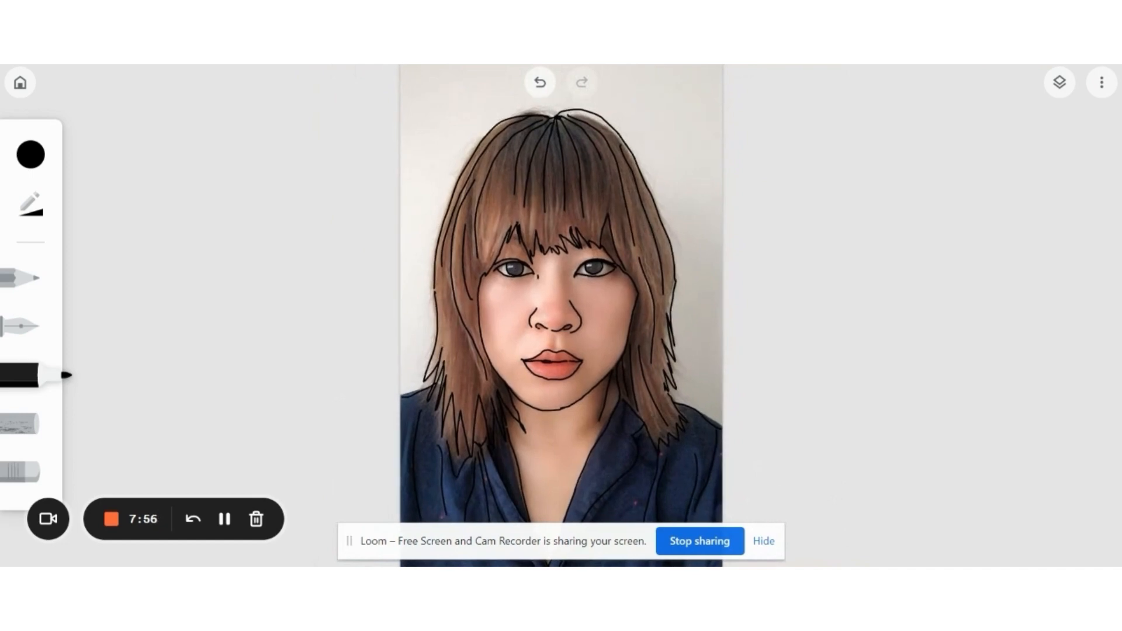
pyautogui.scroll(-3, 561, 227)
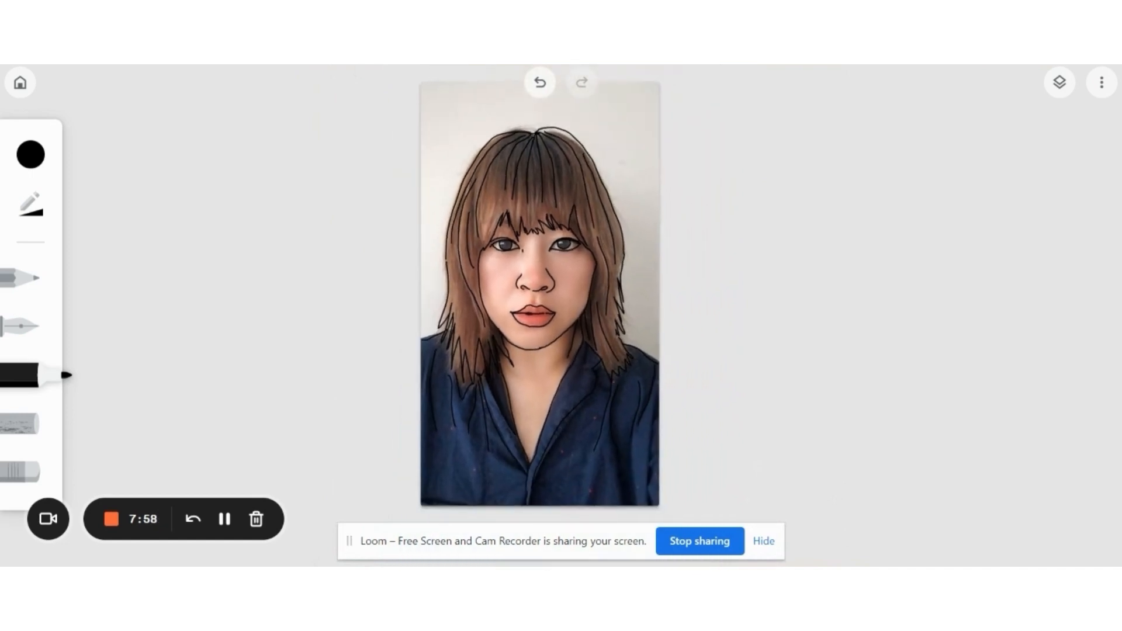
# Hide the photo background layer and select the empty layer directly above it for colouring
pyautogui.click(1059, 82)
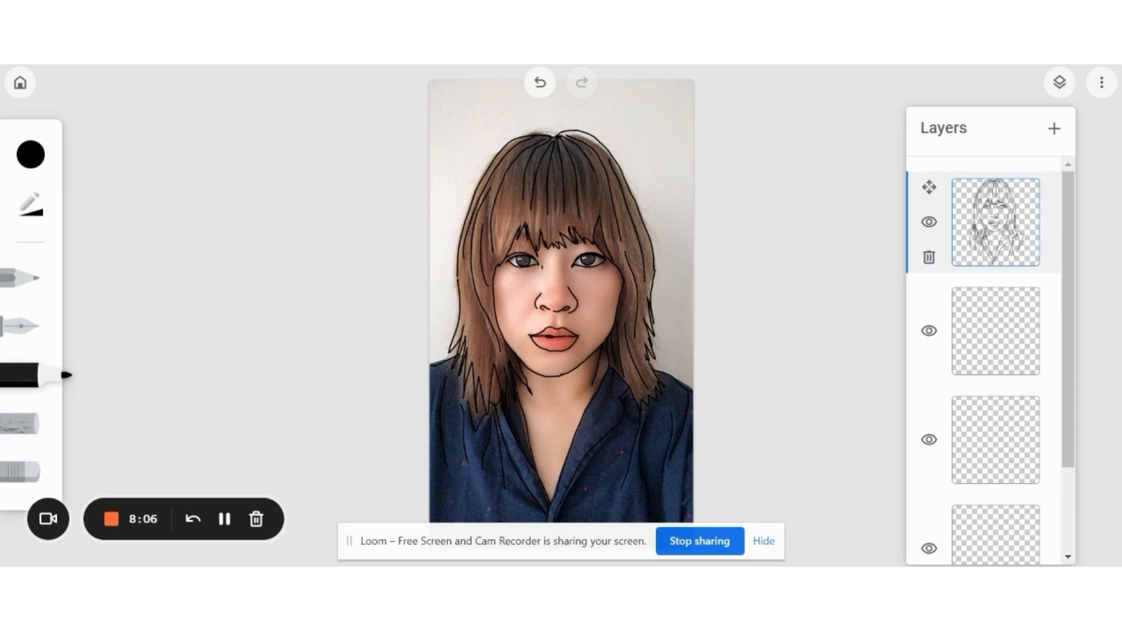
pyautogui.scroll(-1, 990, 361)
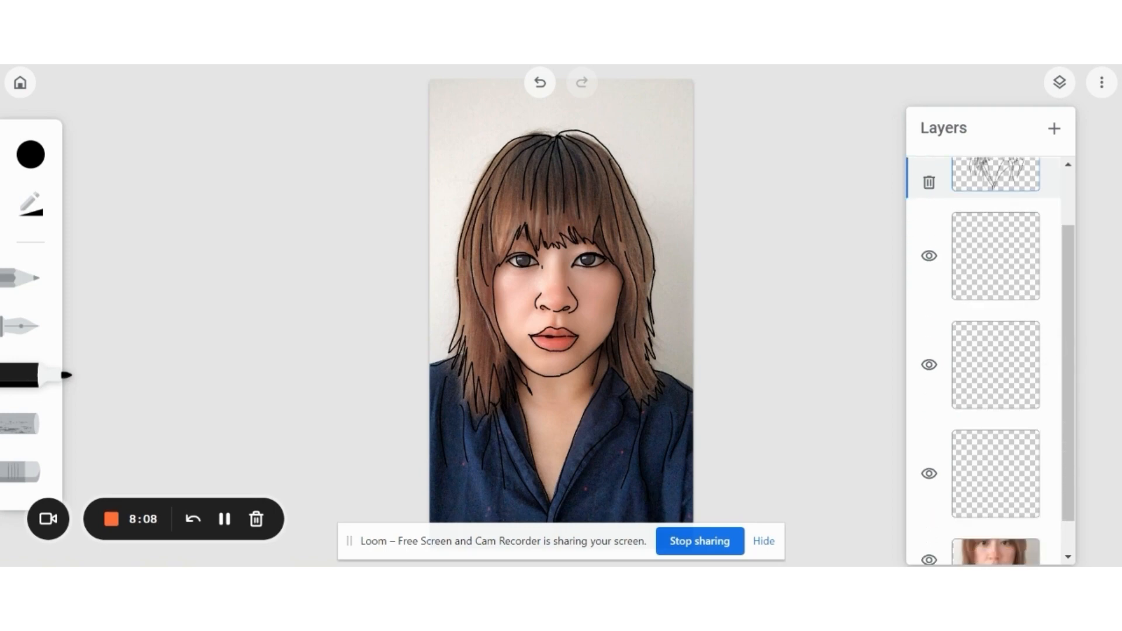
pyautogui.scroll(-1, 990, 361)
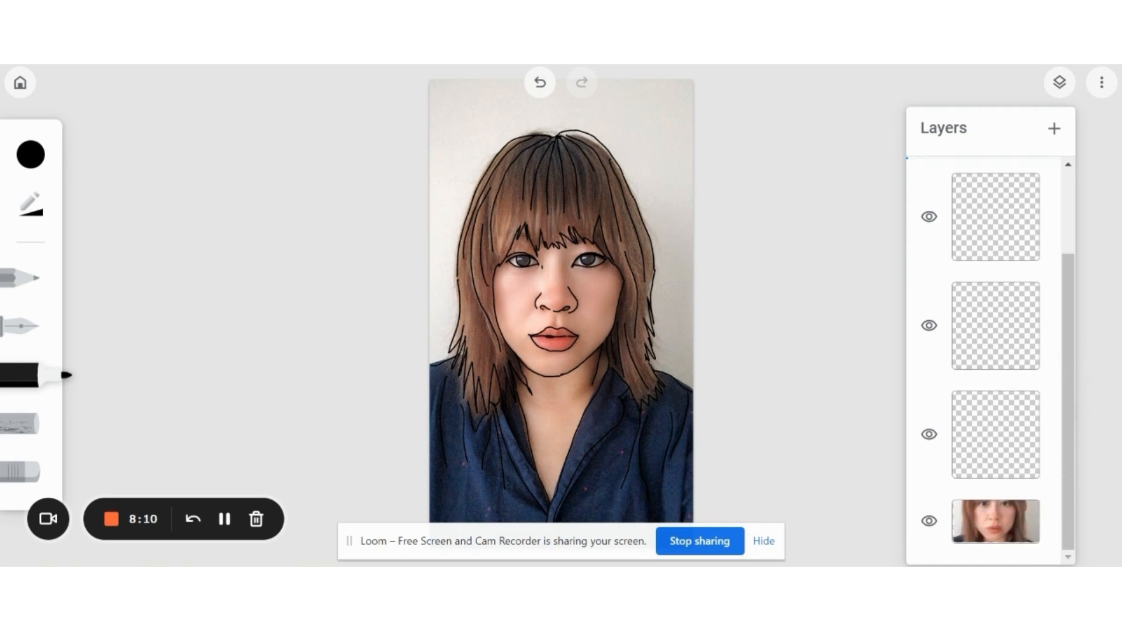
pyautogui.click(930, 521)
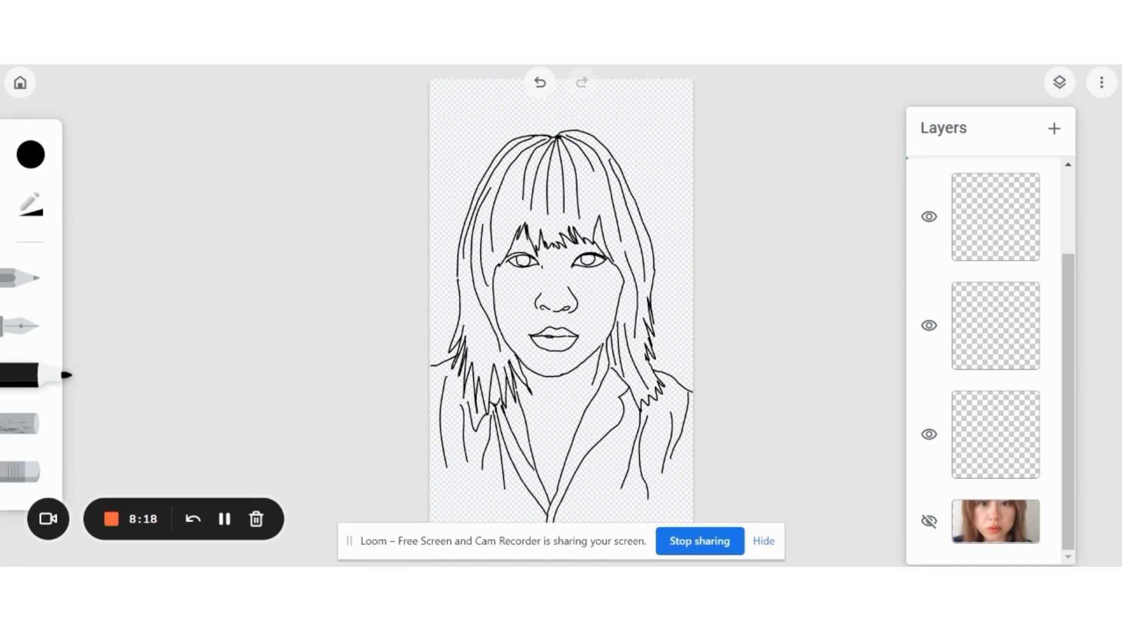
pyautogui.click(996, 435)
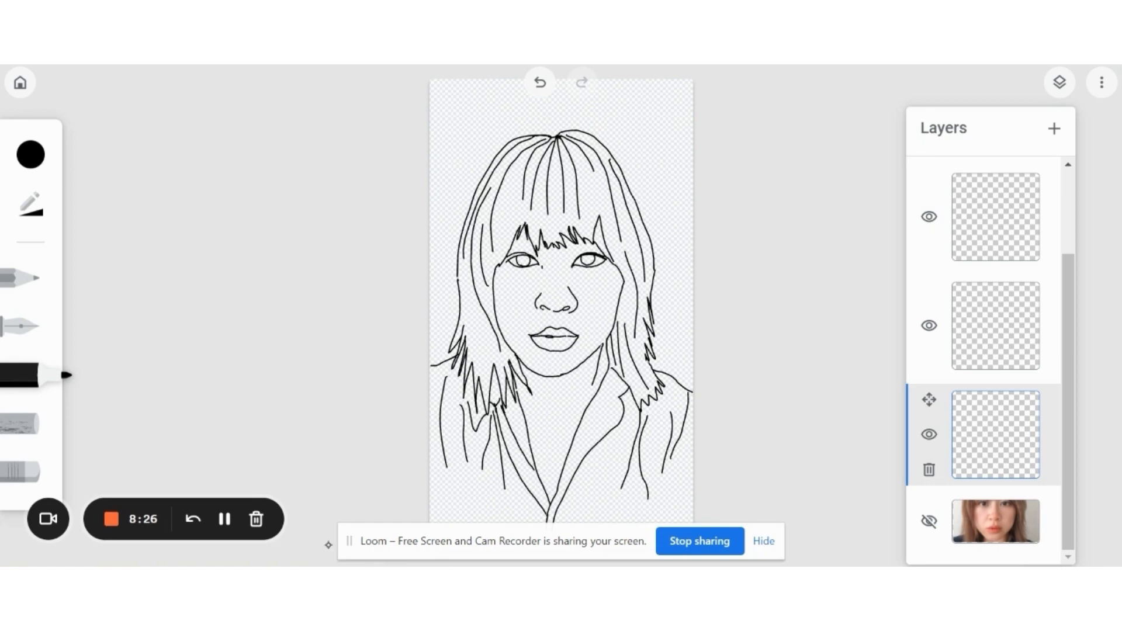
# Set the marker to the custom tan colour #c09b82 and show the photo background layer again
pyautogui.click(30, 155)
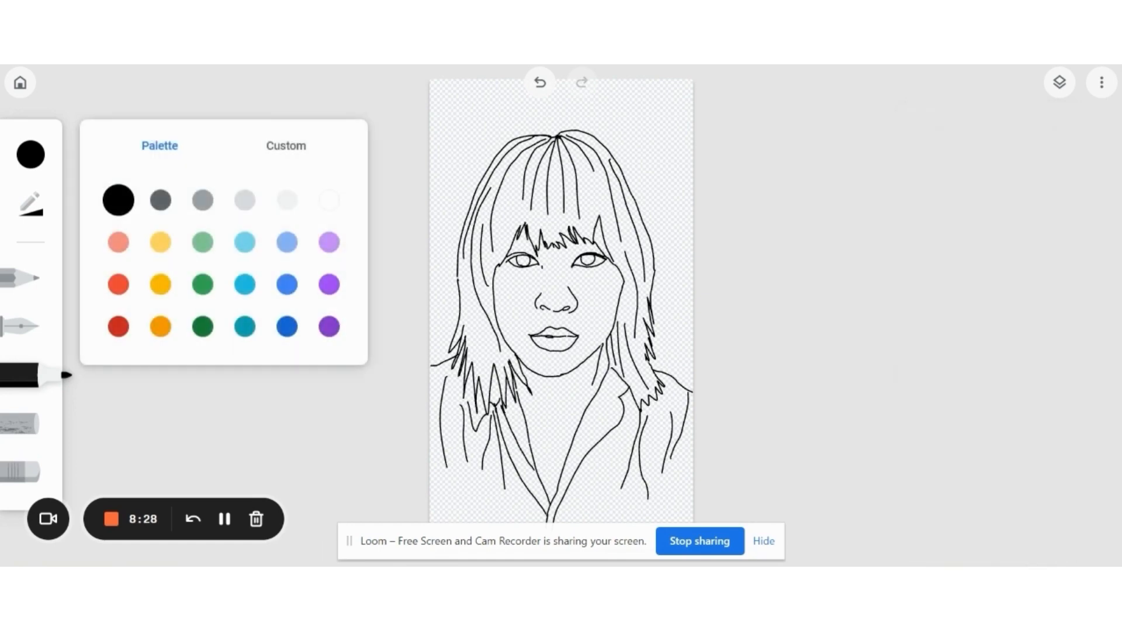
pyautogui.click(286, 145)
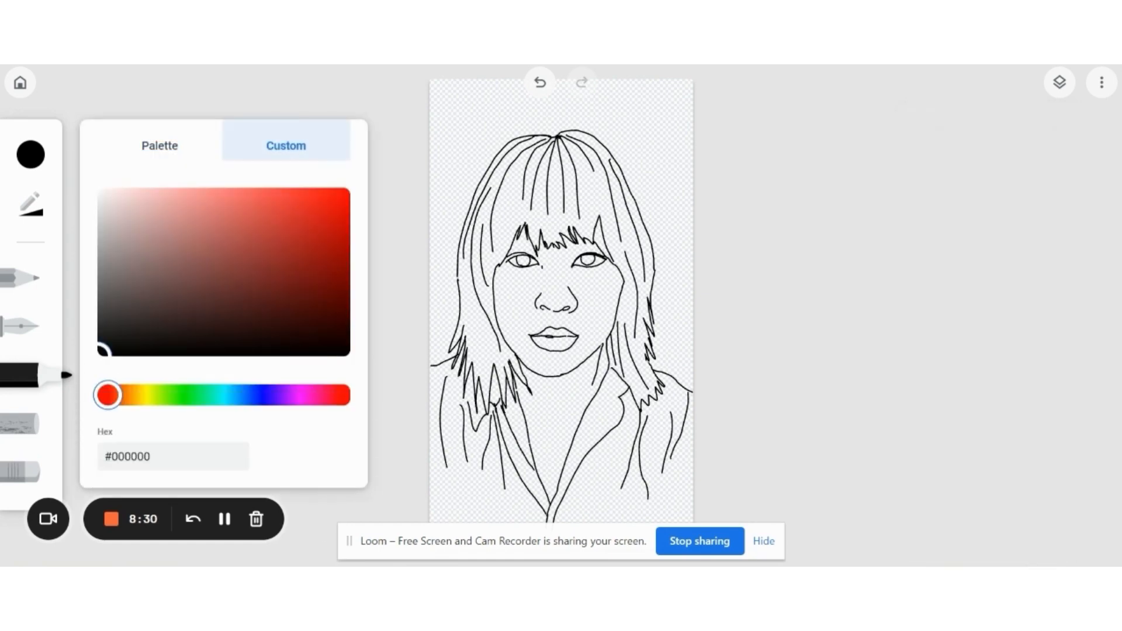
pyautogui.moveTo(108, 395); pyautogui.dragTo(122, 395)
pyautogui.moveTo(165, 238)
pyautogui.mouseDown()
pyautogui.moveTo(150, 245)
pyautogui.moveTo(173, 210)
pyautogui.moveTo(165, 245)
pyautogui.moveTo(179, 228)
pyautogui.mouseUp()
pyautogui.click(1059, 82)
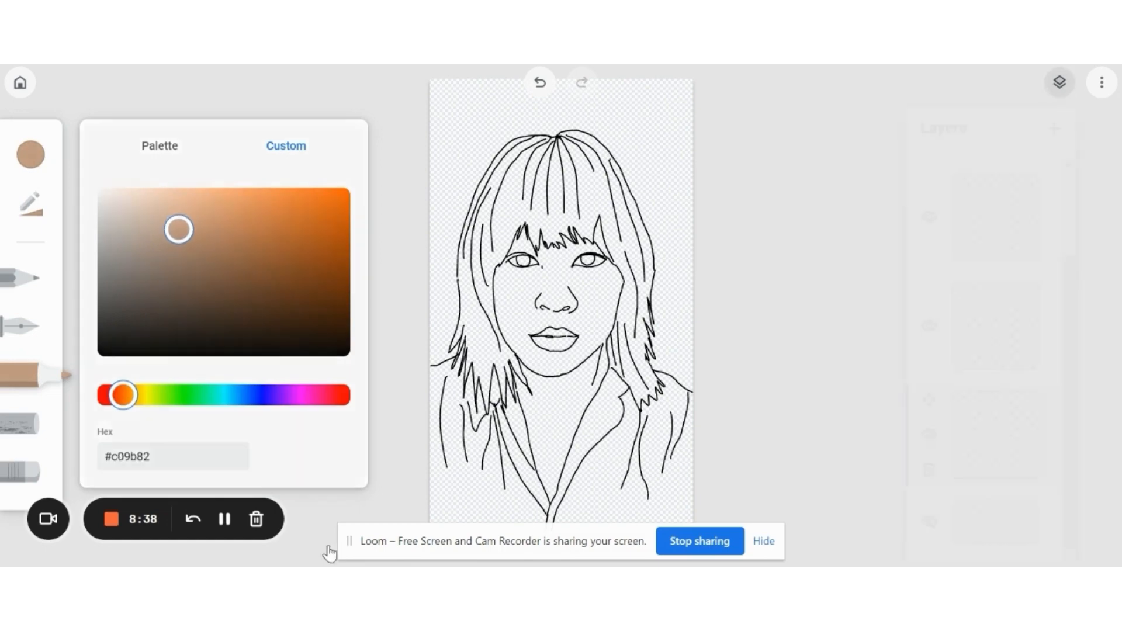
pyautogui.click(929, 520)
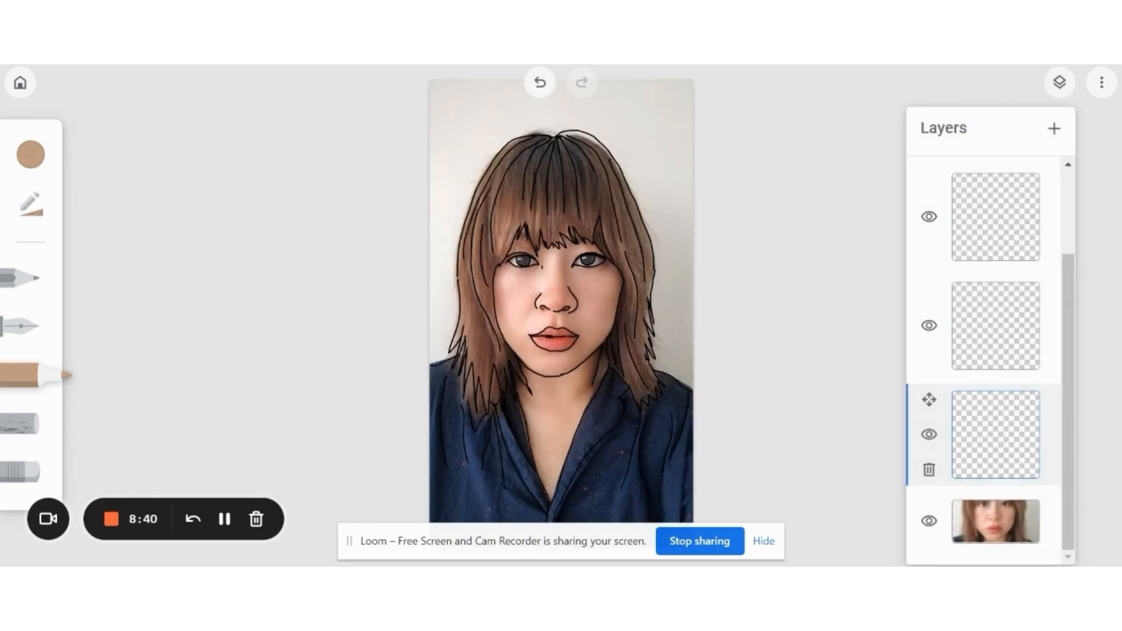
# Try the lighter skin colour #e4aa82 with test strokes on the right cheek and undo them
pyautogui.click(31, 154)
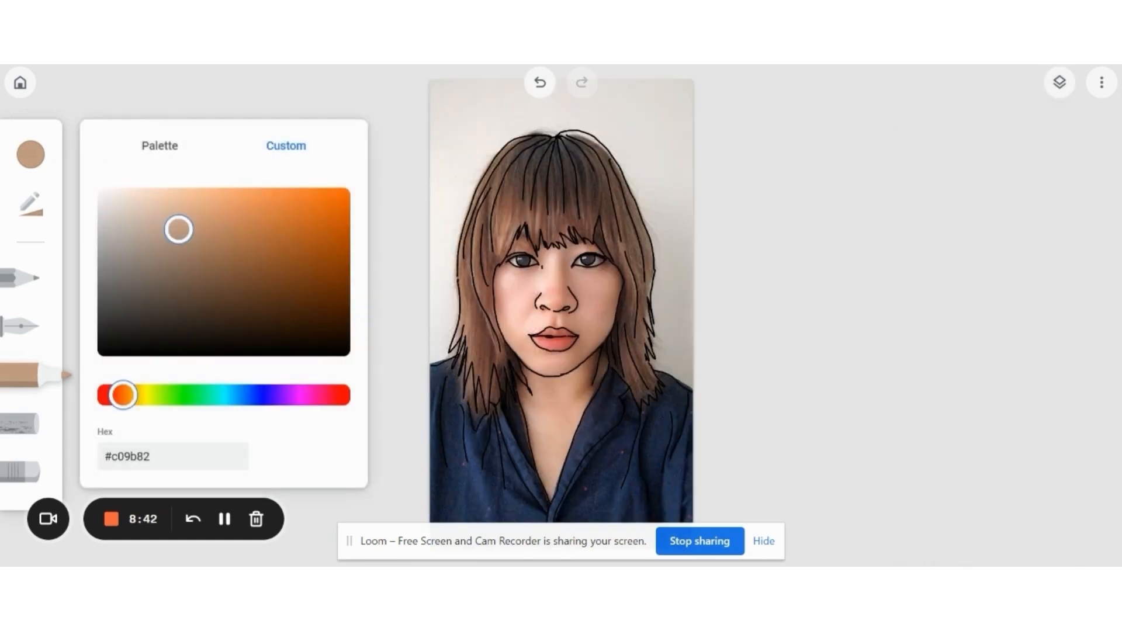
pyautogui.moveTo(179, 229); pyautogui.dragTo(205, 205)
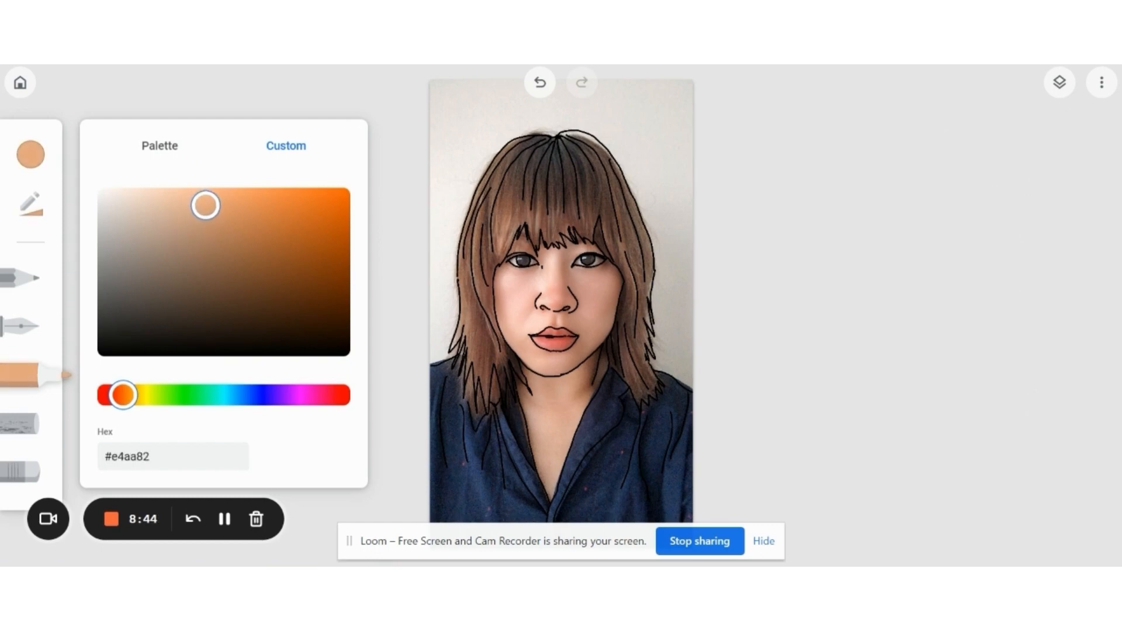
pyautogui.click(328, 545)
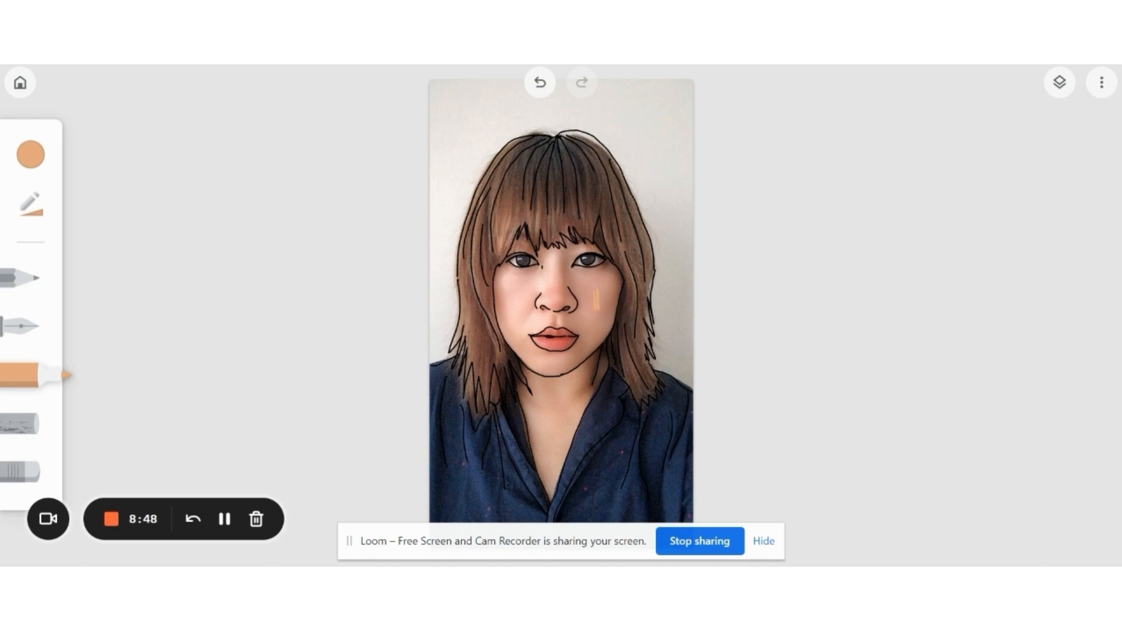
pyautogui.hotkey('ctrl', 'z')
pyautogui.hotkey('ctrl', 'z')
pyautogui.hotkey('ctrl', 'z')
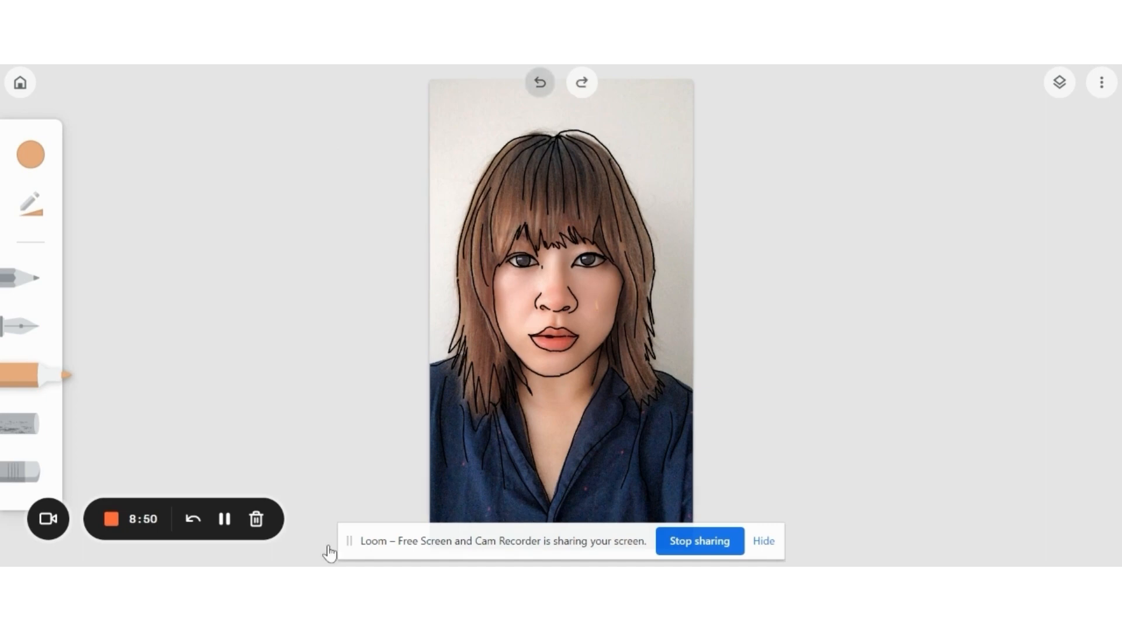
# Change the marker's custom colour to a more saturated orange skin tone
pyautogui.click(30, 154)
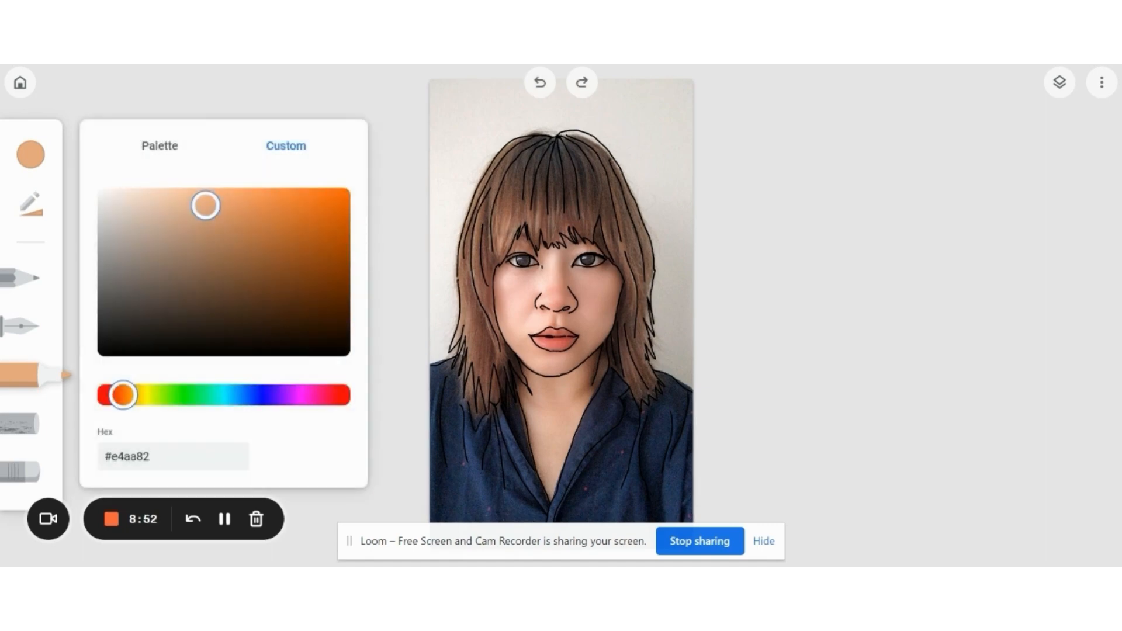
pyautogui.click(202, 212)
pyautogui.moveTo(202, 212)
pyautogui.mouseDown()
pyautogui.moveTo(215, 238)
pyautogui.moveTo(225, 209)
pyautogui.mouseUp()
pyautogui.click(325, 540)
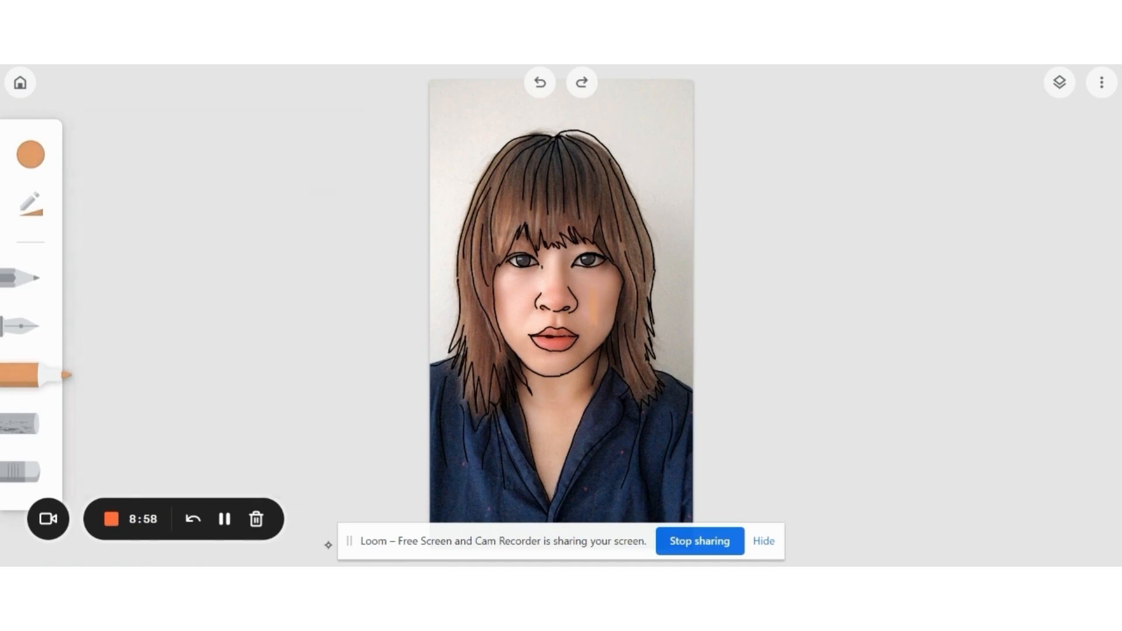
# Test the more saturated orange on the right cheek and undo the test strokes
pyautogui.moveTo(593, 289)
pyautogui.mouseDown()
pyautogui.moveTo(595, 323)
pyautogui.moveTo(600, 294)
pyautogui.mouseUp()
pyautogui.click(540, 82)
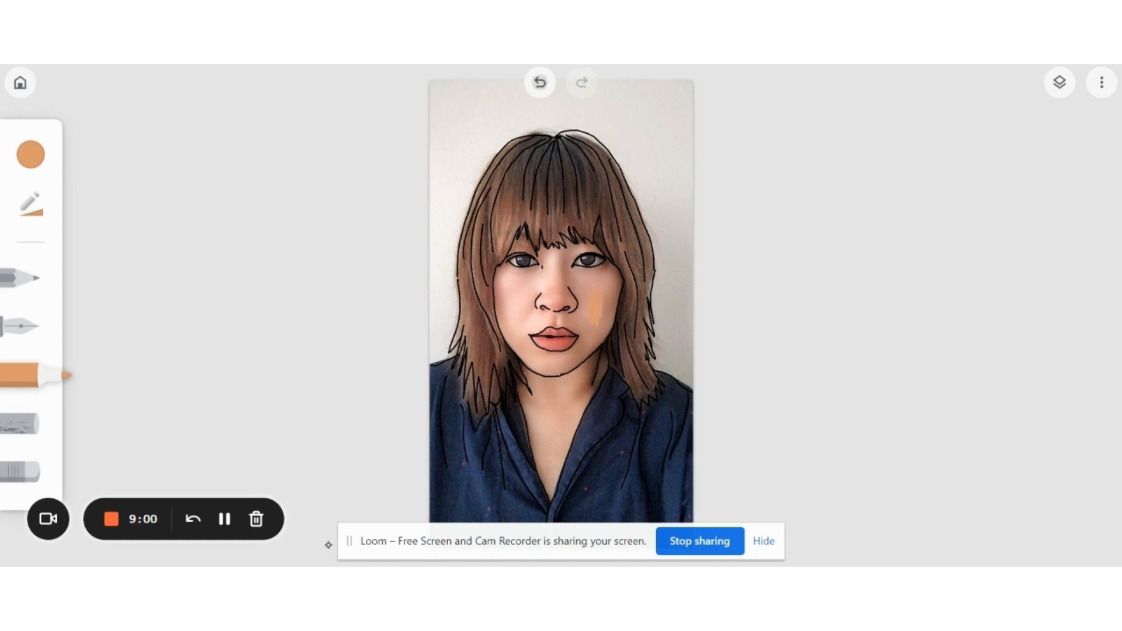
pyautogui.click(540, 83)
pyautogui.click(540, 82)
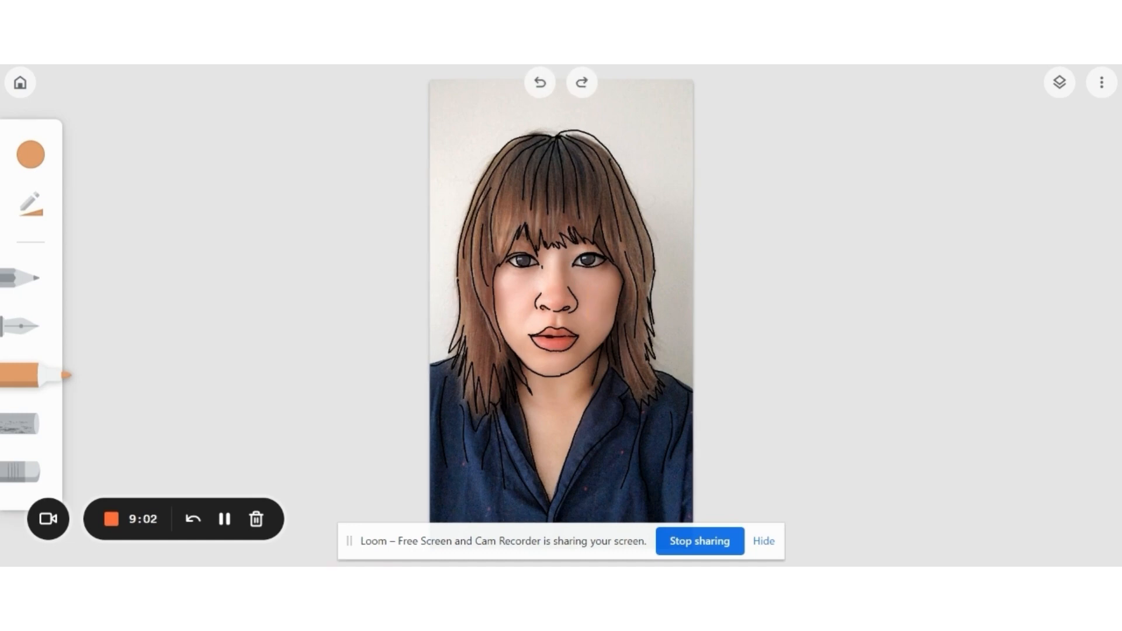
# Enlarge the marker and try the custom skin colour #e29968 with a test patch on the right cheek
pyautogui.click(31, 204)
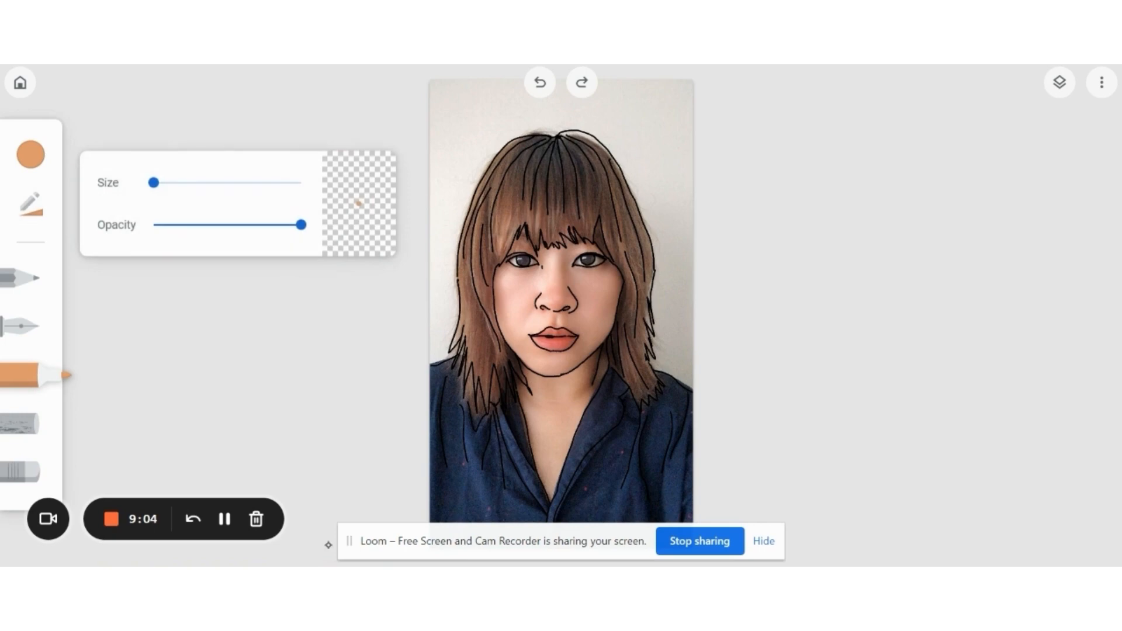
pyautogui.moveTo(153, 182); pyautogui.dragTo(231, 206)
pyautogui.click(31, 154)
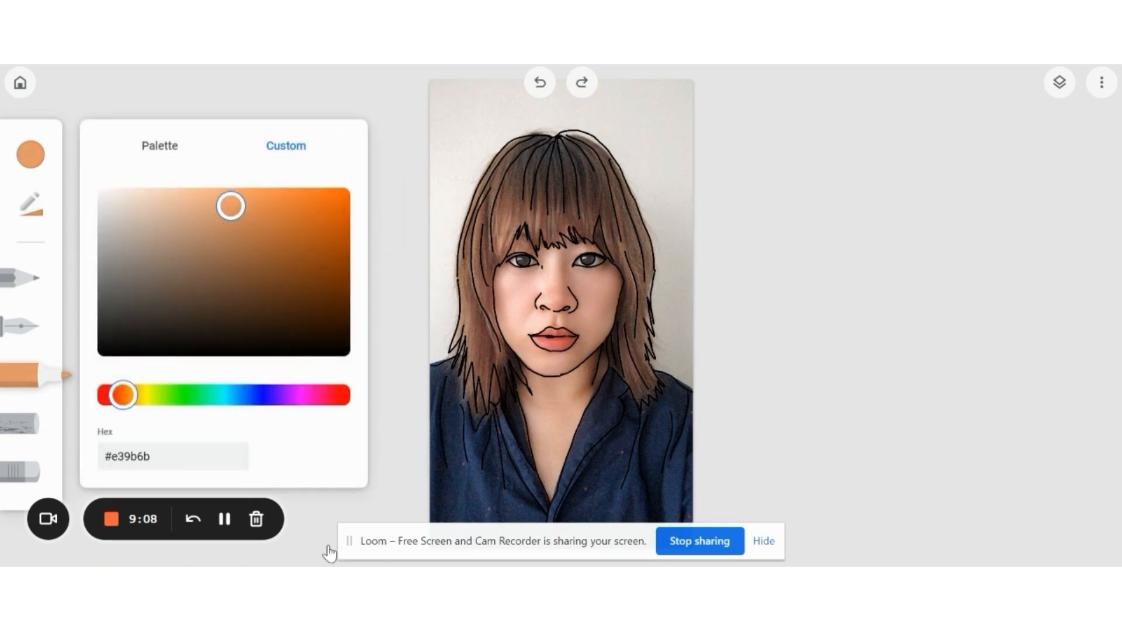
pyautogui.moveTo(123, 395)
pyautogui.mouseDown()
pyautogui.moveTo(132, 395)
pyautogui.moveTo(123, 395)
pyautogui.mouseUp()
pyautogui.moveTo(231, 205); pyautogui.dragTo(234, 207)
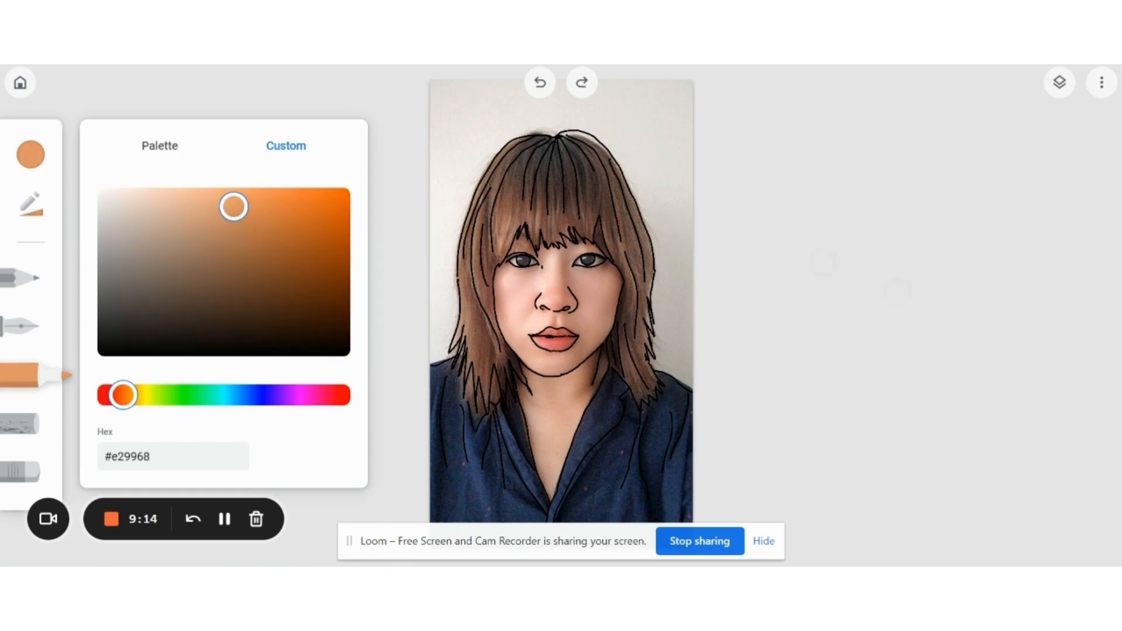
pyautogui.click(598, 299)
pyautogui.moveTo(602, 301); pyautogui.dragTo(594, 295)
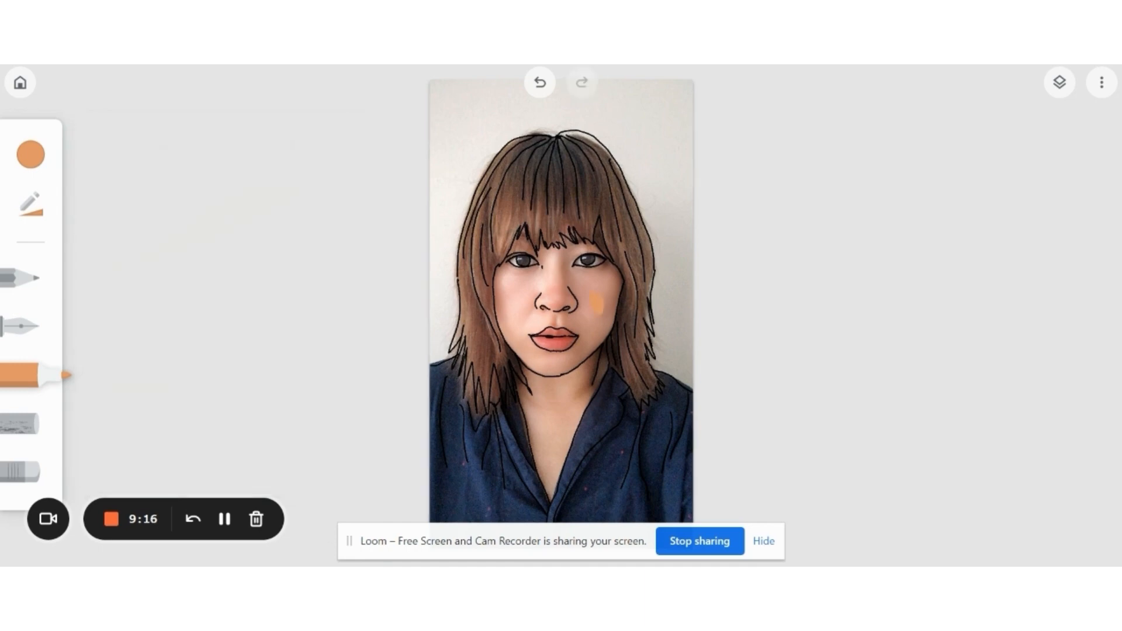
# Try the custom colours #e89761 and #c38760 with test strokes on the right cheek
pyautogui.click(30, 154)
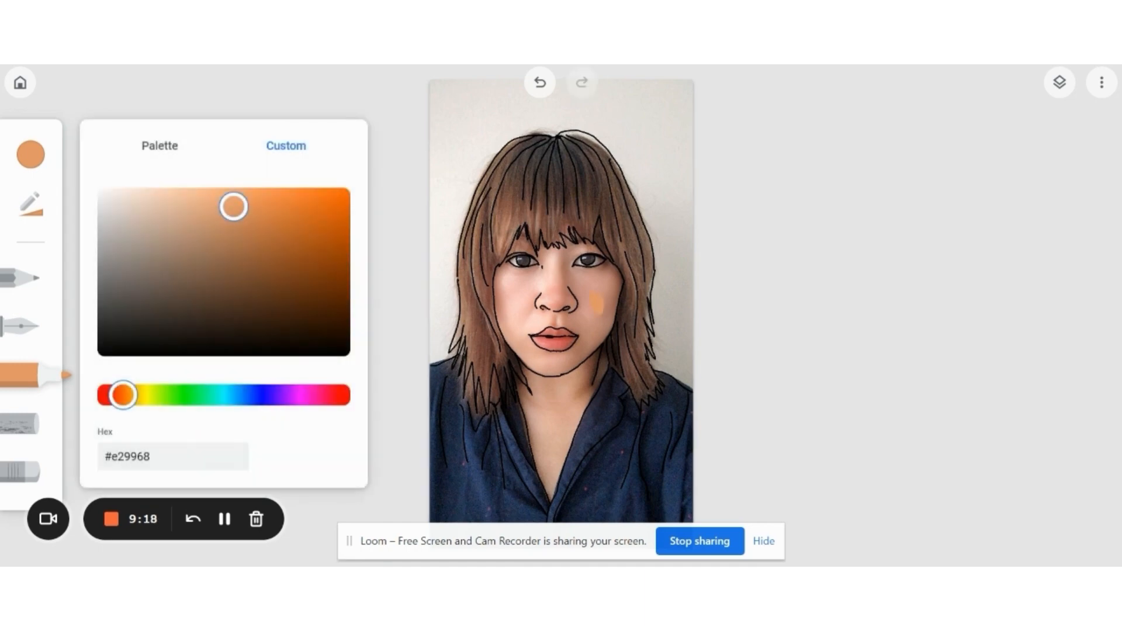
pyautogui.moveTo(234, 206); pyautogui.dragTo(244, 204)
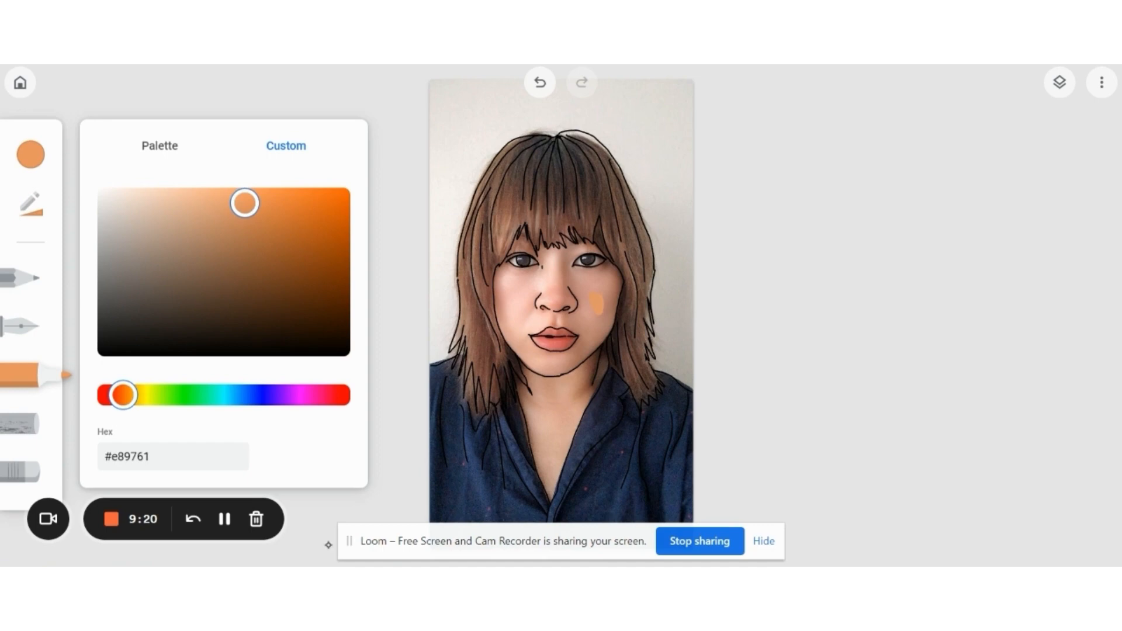
pyautogui.moveTo(597, 298); pyautogui.dragTo(606, 290)
pyautogui.click(30, 154)
pyautogui.moveTo(243, 201); pyautogui.dragTo(225, 227)
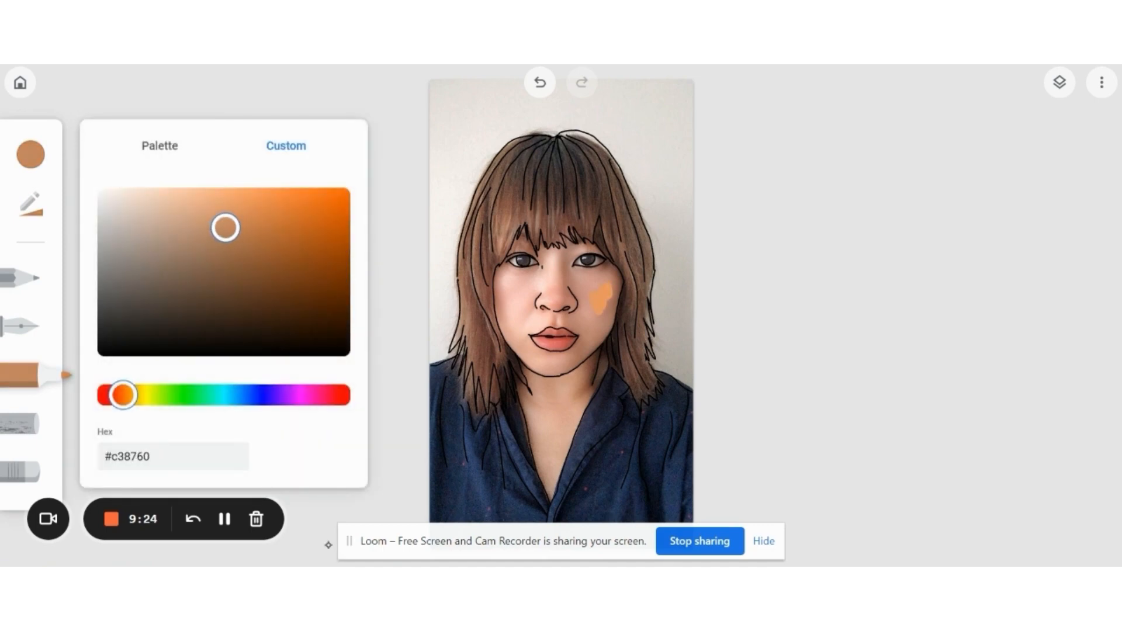
pyautogui.moveTo(589, 291); pyautogui.dragTo(593, 291)
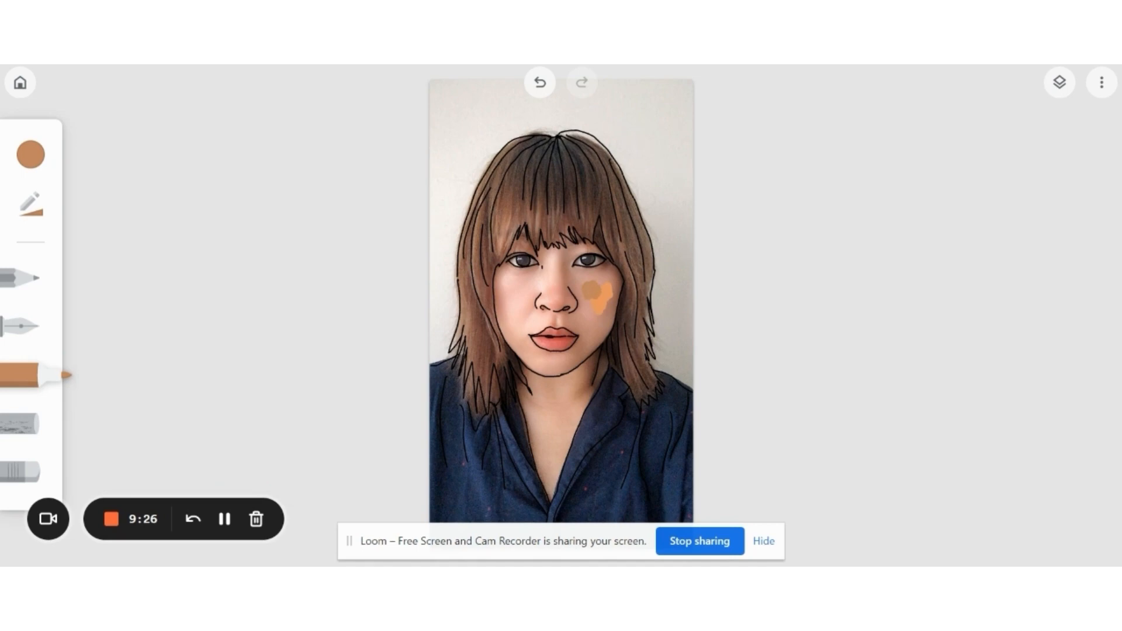
# Set the marker's custom colour to #d39369 and add a test stroke near the outer edge of the right cheek
pyautogui.click(31, 155)
pyautogui.moveTo(226, 226)
pyautogui.mouseDown()
pyautogui.moveTo(236, 215)
pyautogui.moveTo(225, 215)
pyautogui.mouseUp()
pyautogui.moveTo(606, 299)
pyautogui.mouseDown()
pyautogui.moveTo(601, 291)
pyautogui.moveTo(614, 295)
pyautogui.mouseUp()
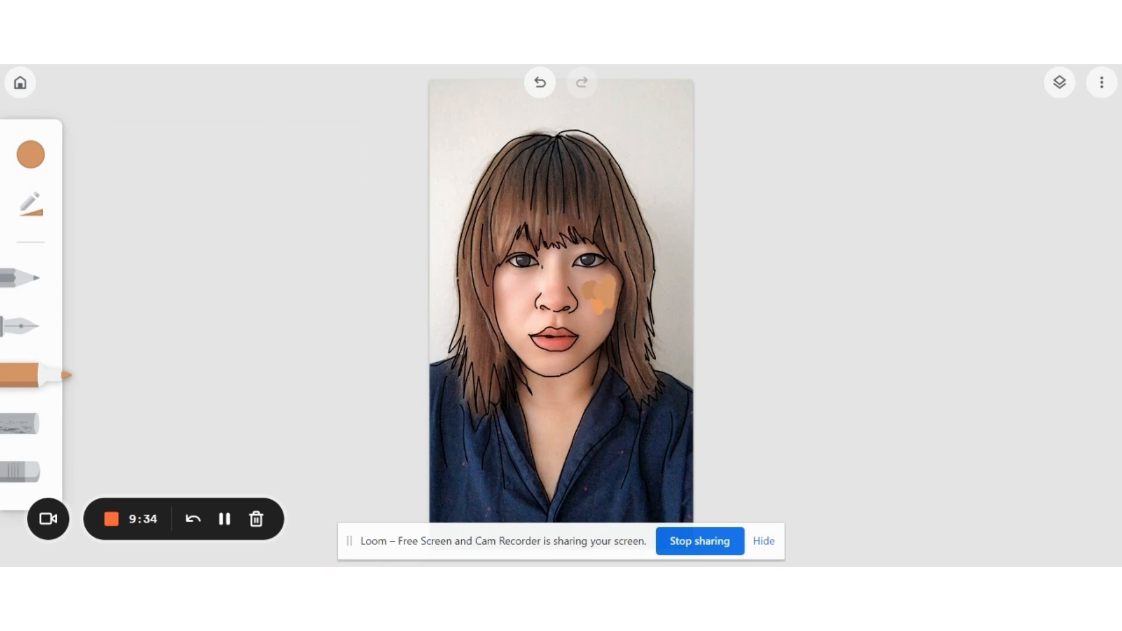
# Examine the layer stack to check where the skin colour layer sits relative to the outline and photo layers
pyautogui.click(1060, 82)
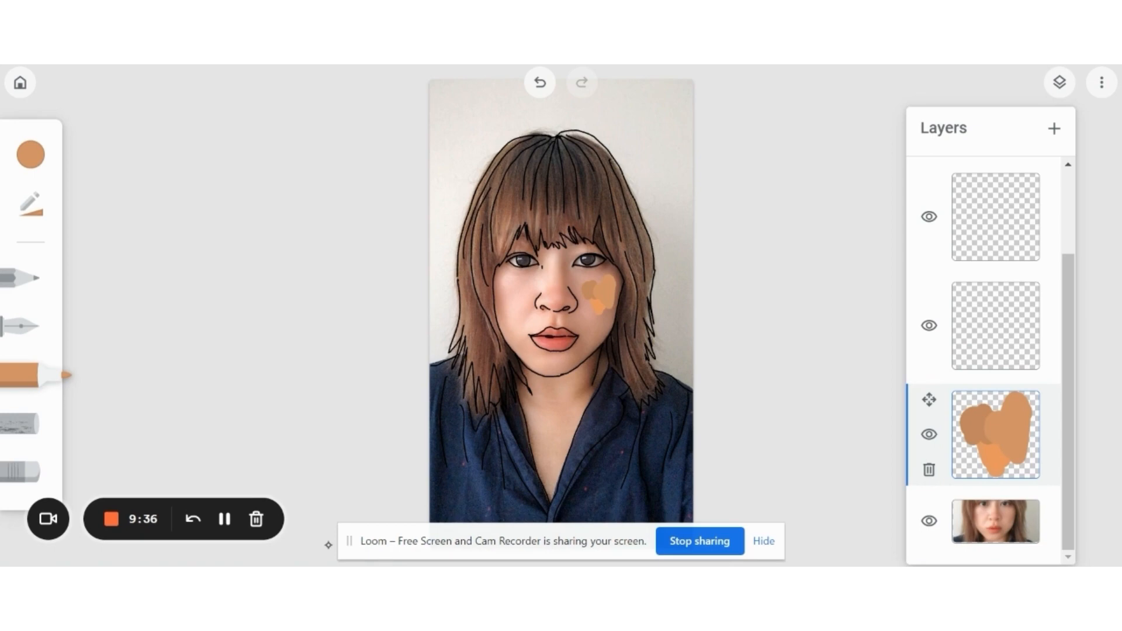
pyautogui.click(592, 323)
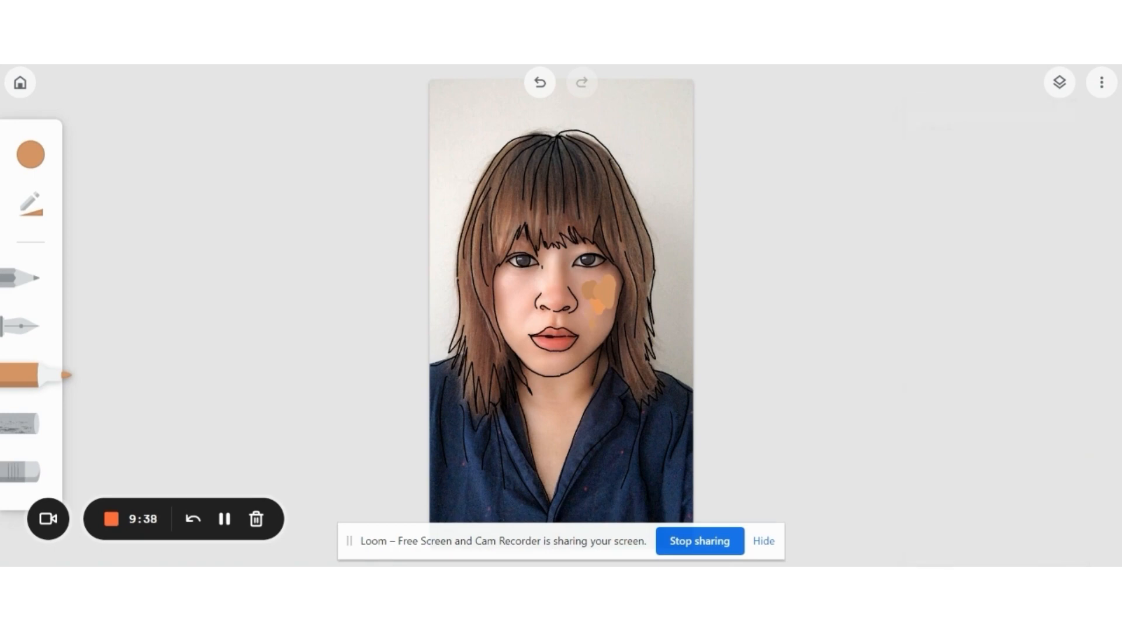
pyautogui.click(1059, 82)
pyautogui.click(1060, 82)
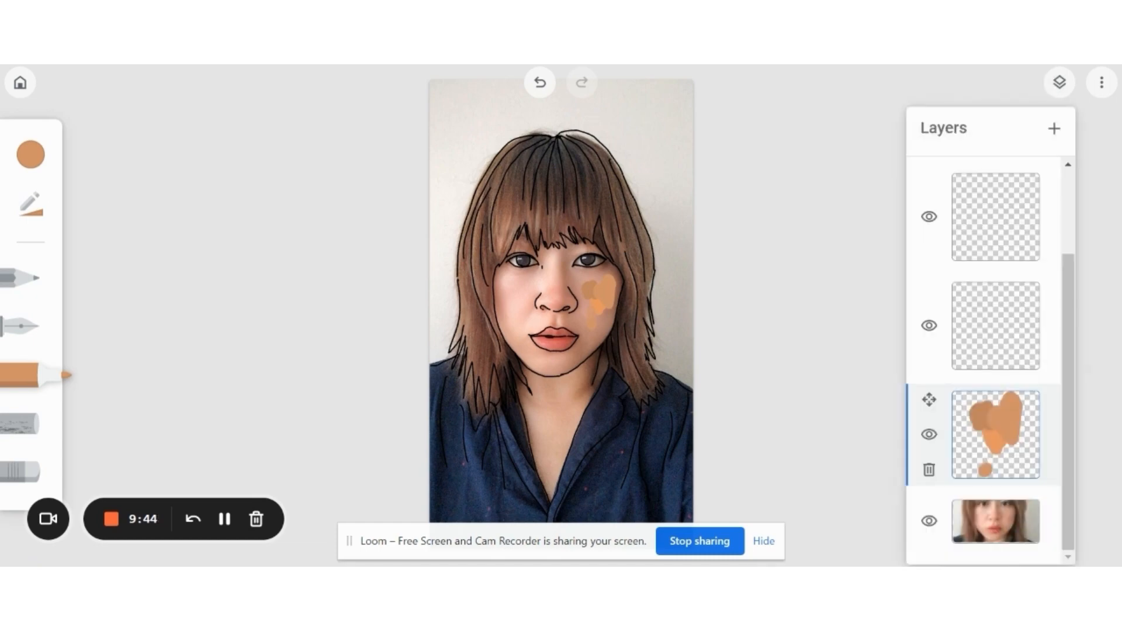
pyautogui.scroll(3, 990, 361)
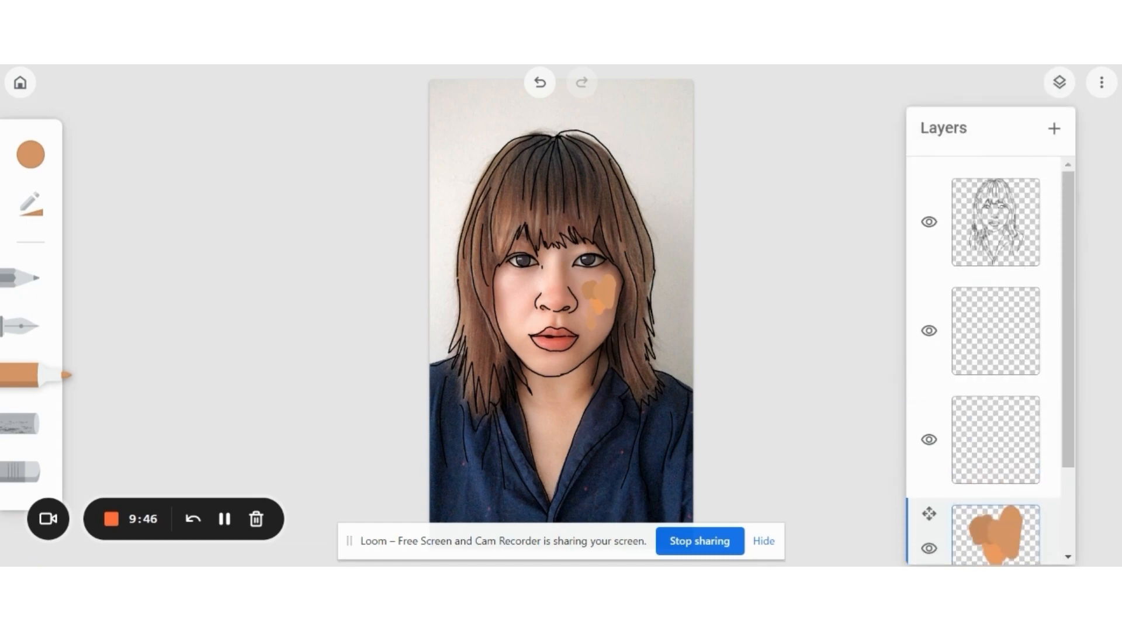
pyautogui.click(328, 544)
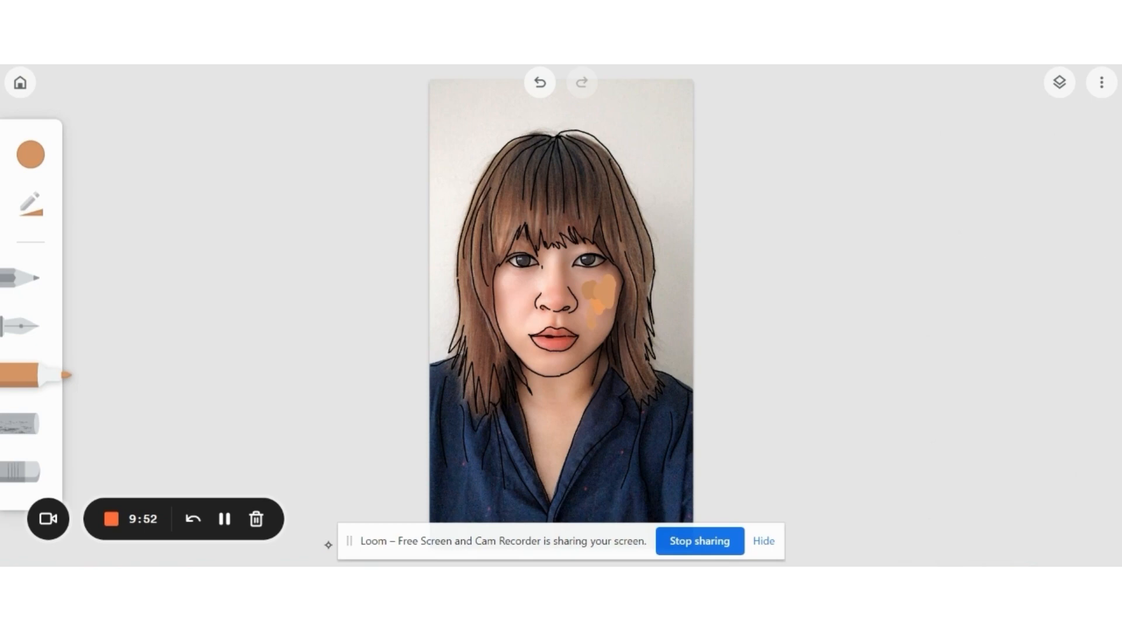
# Leave the portrait for the drawings gallery and reopen it
pyautogui.click(30, 154)
pyautogui.click(328, 545)
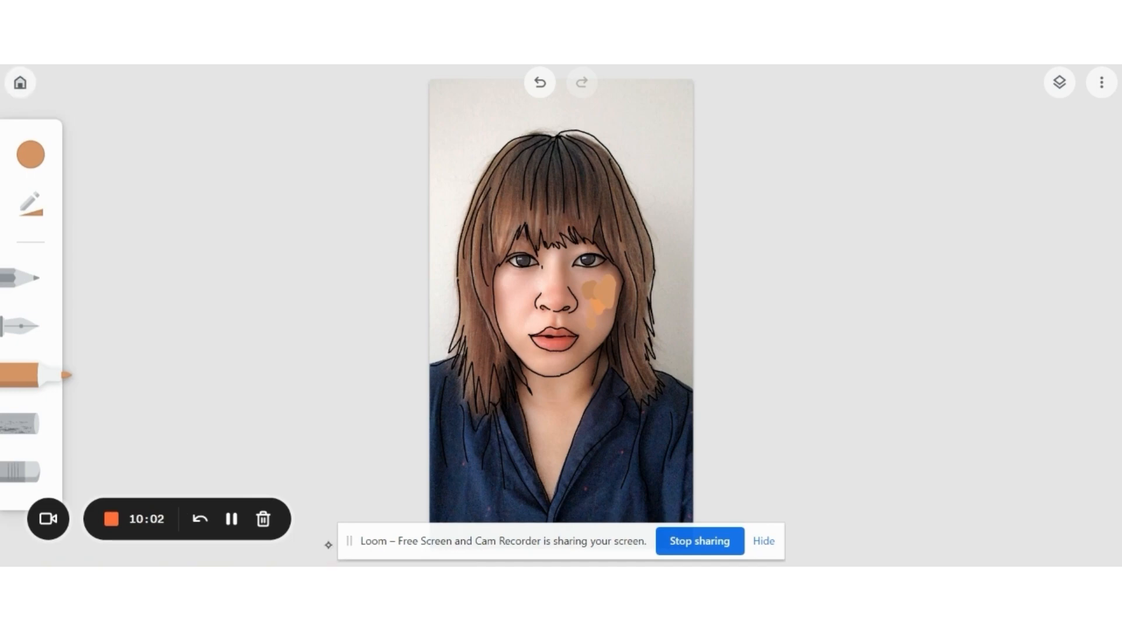
pyautogui.click(19, 82)
pyautogui.click(121, 213)
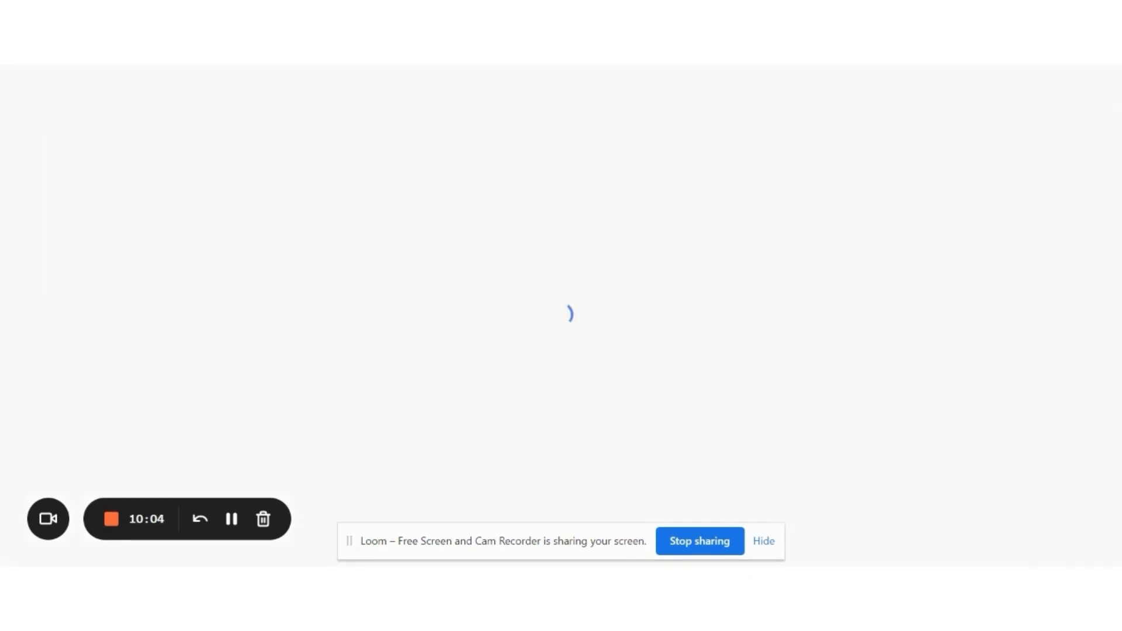
# Check the active layer, marker colour and marker size, with one more test stroke on the right cheek
pyautogui.click(1060, 82)
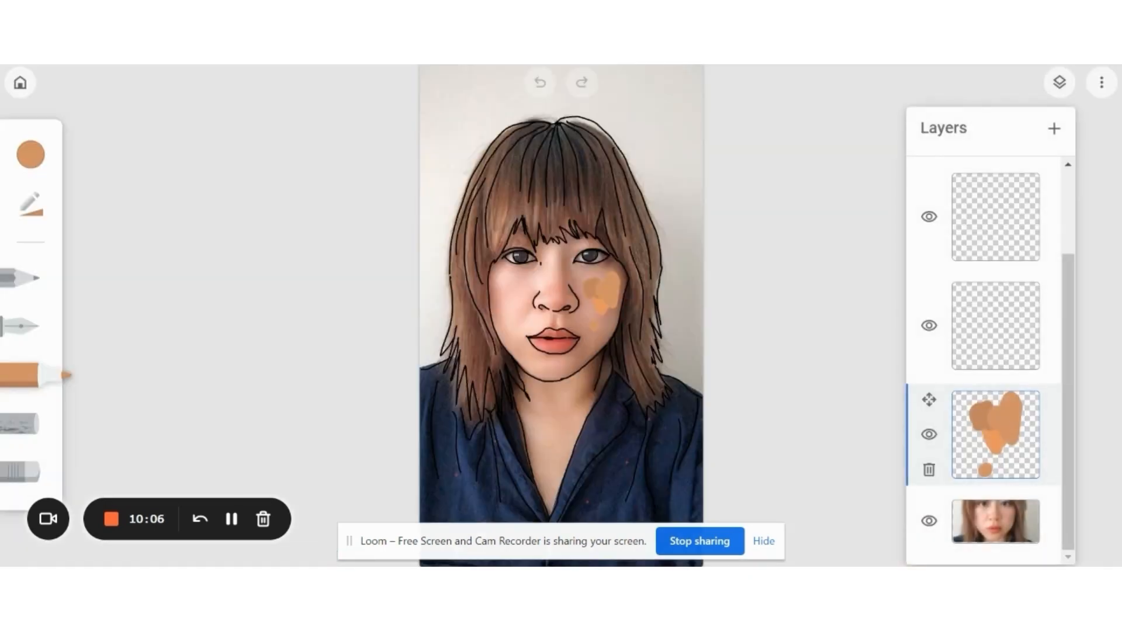
pyautogui.moveTo(595, 299); pyautogui.dragTo(594, 313)
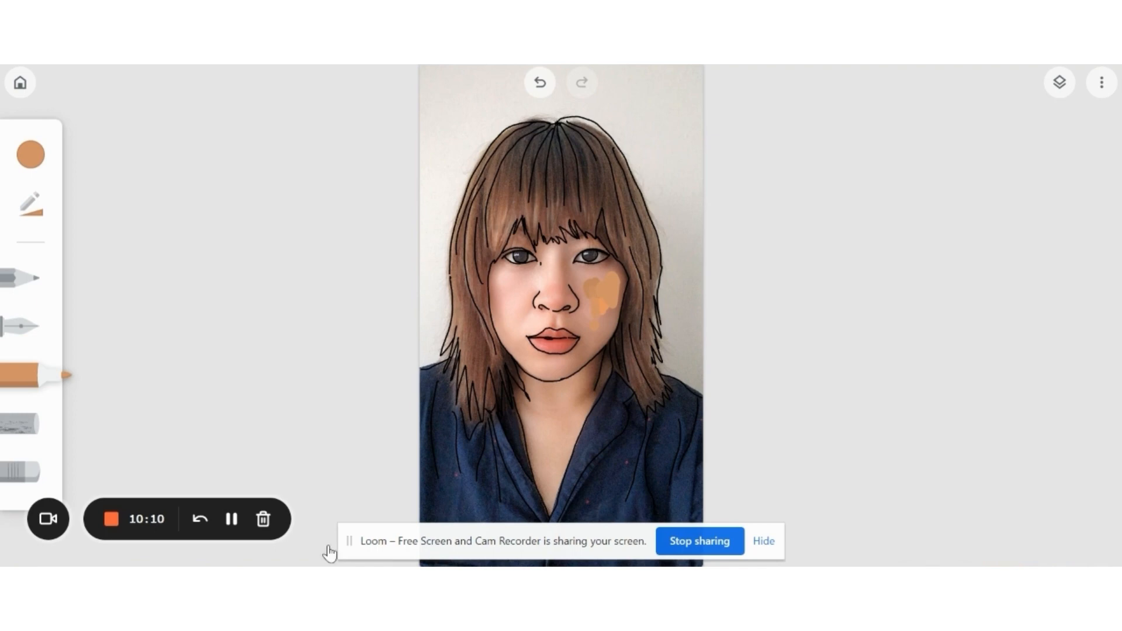
pyautogui.click(30, 154)
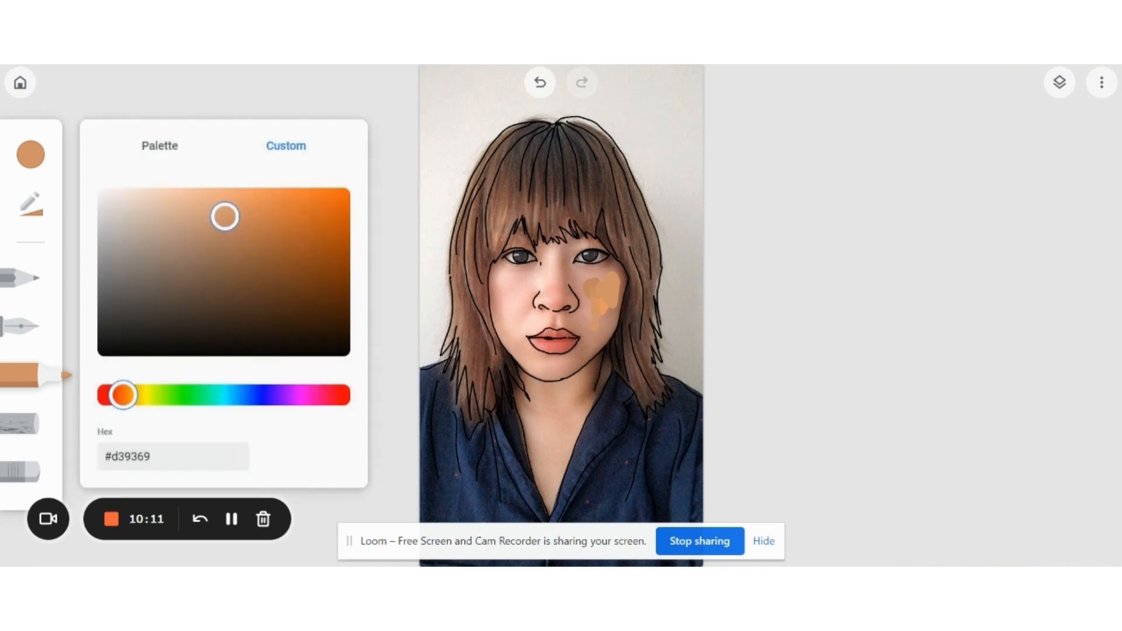
pyautogui.click(325, 549)
pyautogui.click(30, 204)
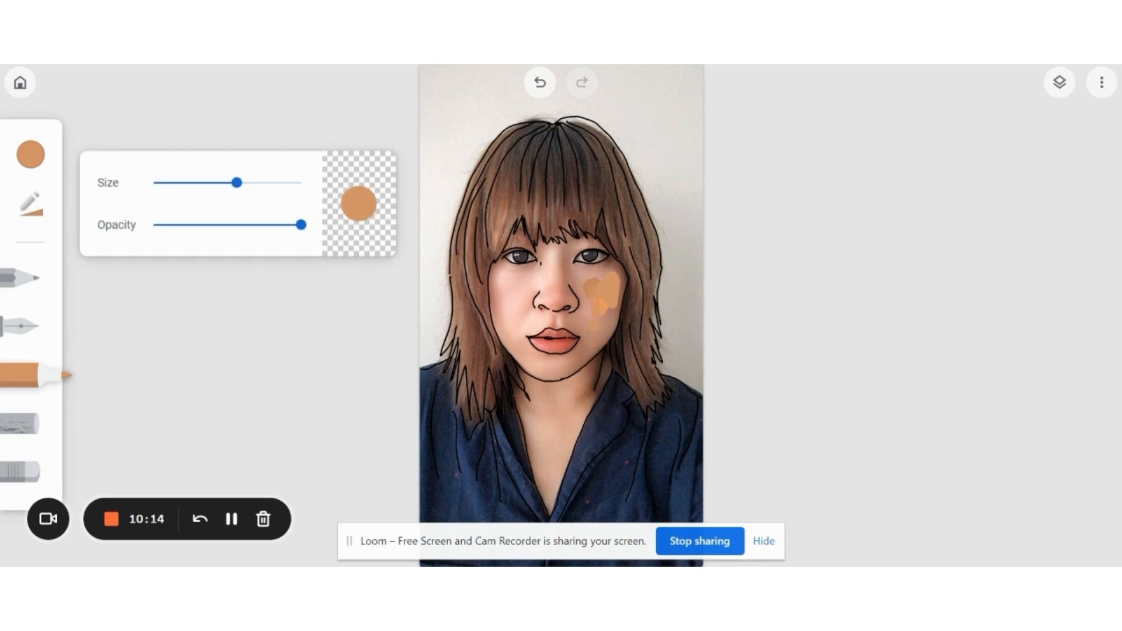
pyautogui.click(327, 545)
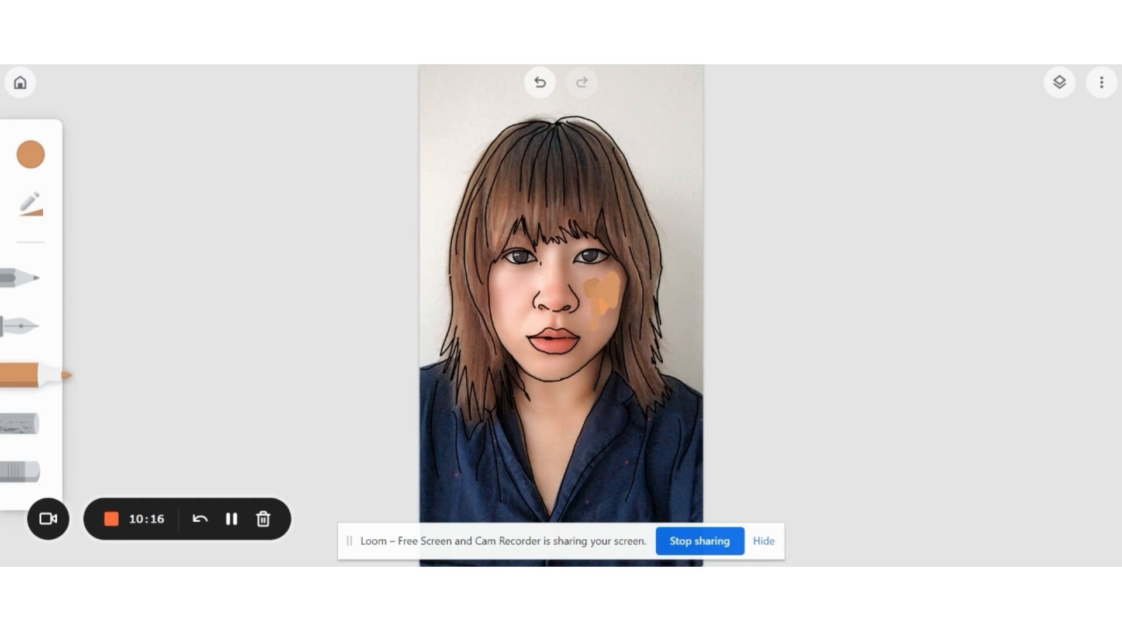
pyautogui.click(1059, 81)
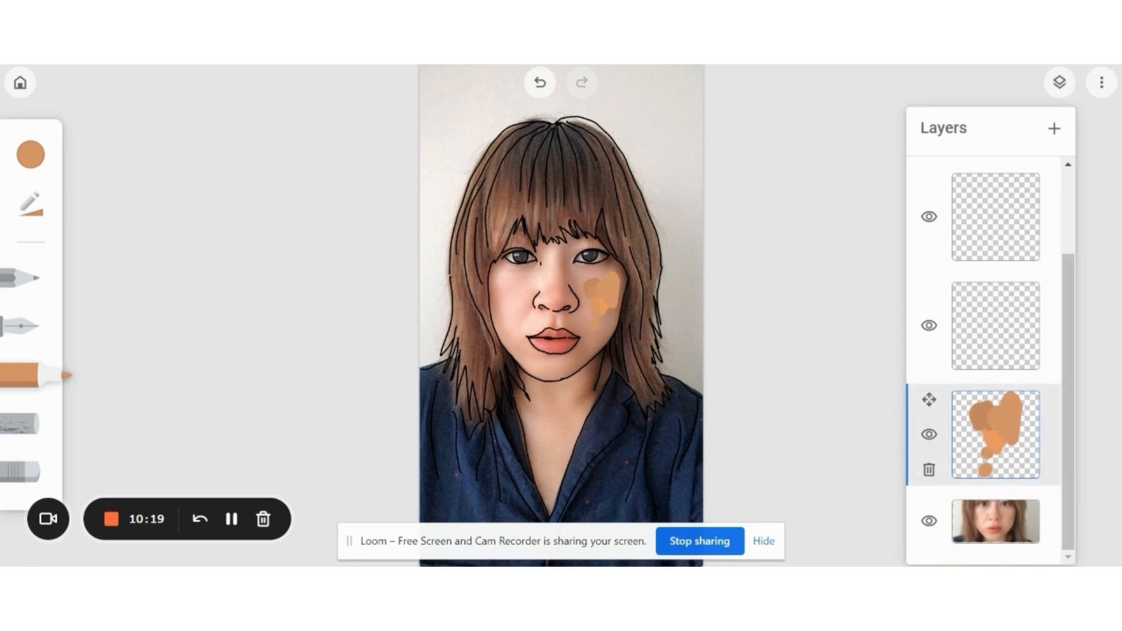
pyautogui.click(328, 545)
# Lighten the marker's custom skin colour slightly
pyautogui.click(31, 154)
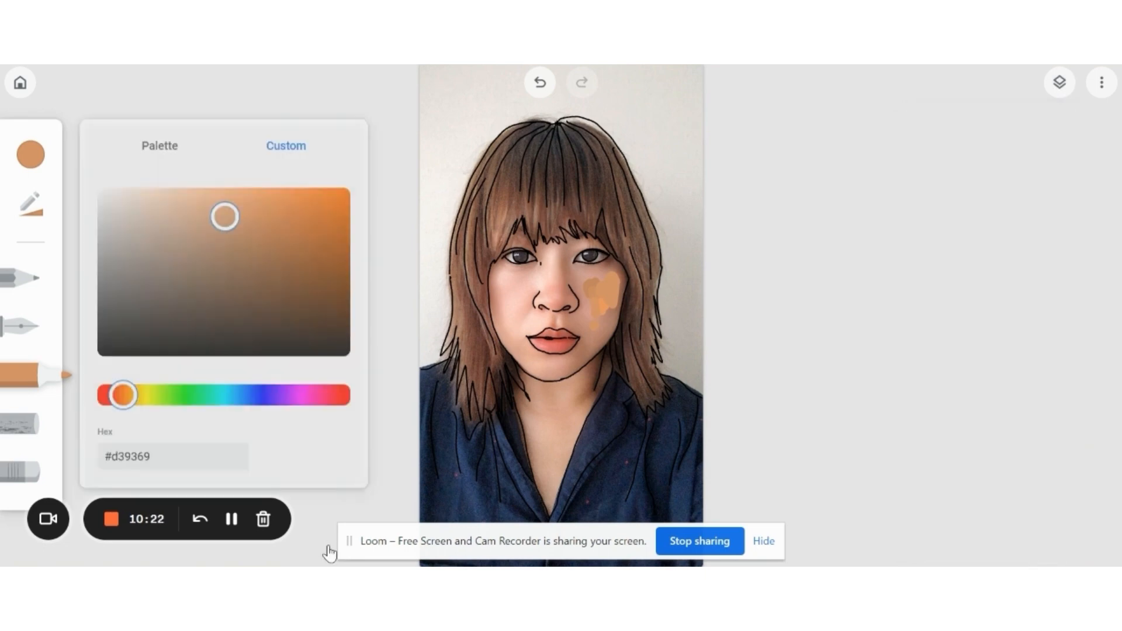
pyautogui.moveTo(224, 218); pyautogui.dragTo(221, 211)
pyautogui.click(327, 545)
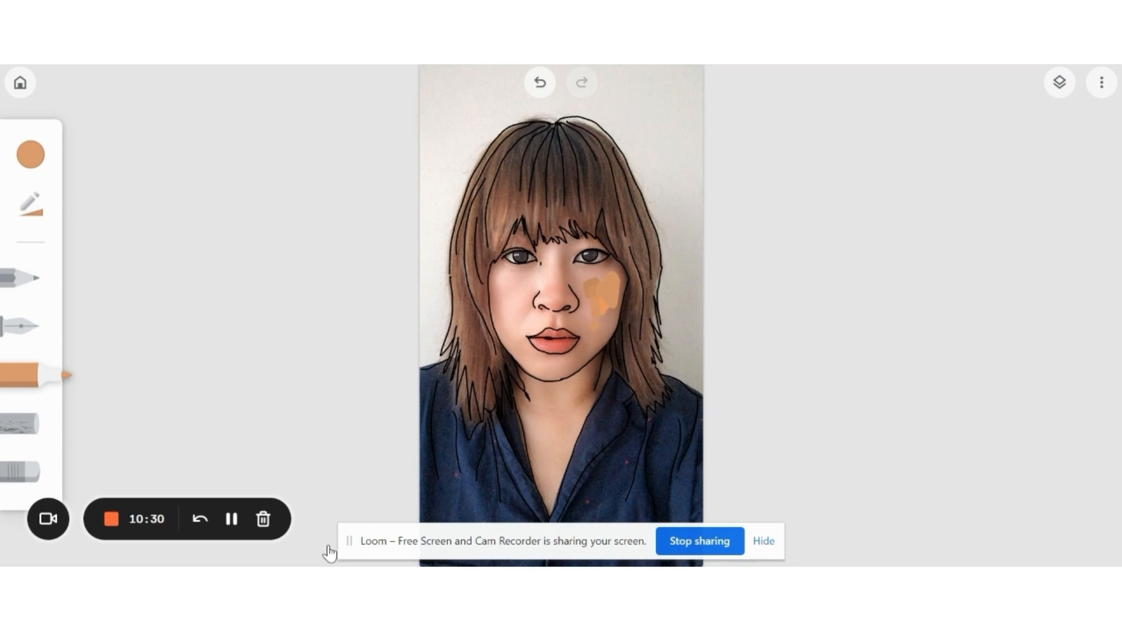
# Fill the cheeks, nose, chin and area below the eyes with the skin colour, leaving the lips and eyes unpainted
pyautogui.click(1060, 83)
pyautogui.moveTo(579, 272)
pyautogui.mouseDown()
pyautogui.moveTo(569, 269)
pyautogui.moveTo(612, 267)
pyautogui.moveTo(615, 283)
pyautogui.moveTo(618, 269)
pyautogui.moveTo(624, 278)
pyautogui.moveTo(599, 345)
pyautogui.moveTo(573, 321)
pyautogui.moveTo(566, 283)
pyautogui.moveTo(542, 321)
pyautogui.mouseUp()
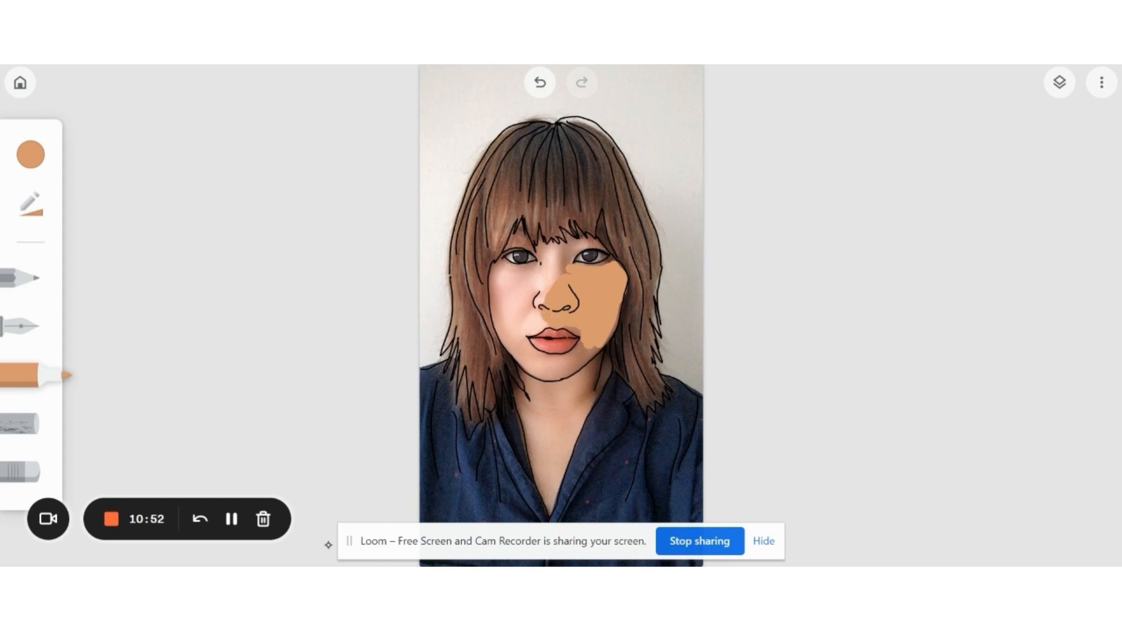
pyautogui.moveTo(570, 330)
pyautogui.mouseDown()
pyautogui.moveTo(584, 358)
pyautogui.moveTo(567, 360)
pyautogui.moveTo(591, 351)
pyautogui.moveTo(573, 361)
pyautogui.moveTo(611, 327)
pyautogui.mouseUp()
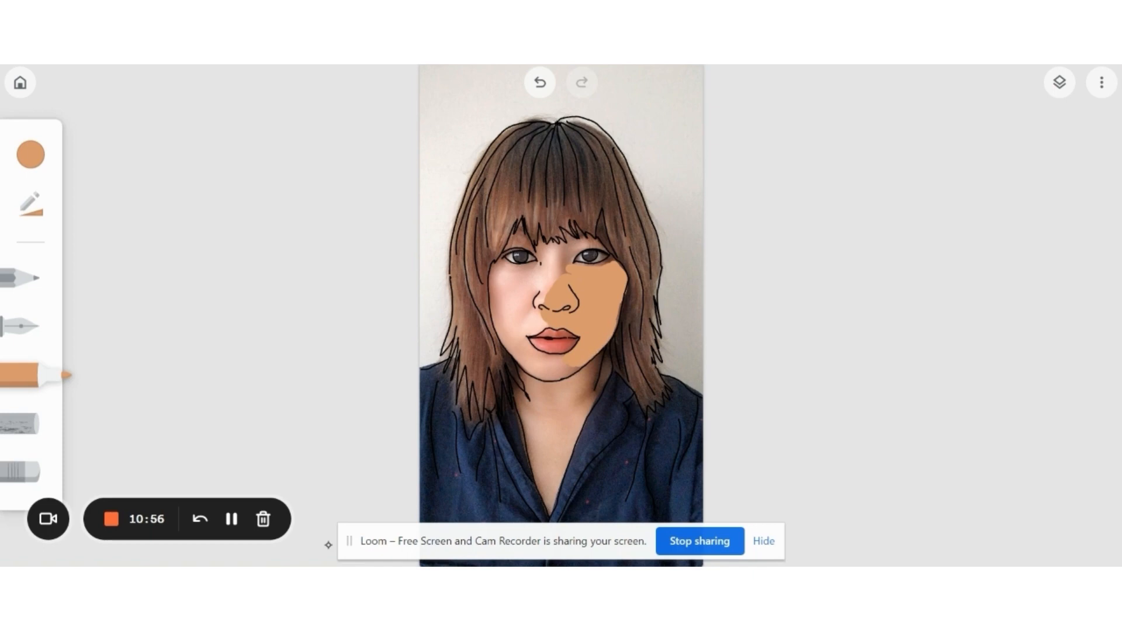
pyautogui.moveTo(560, 285)
pyautogui.mouseDown()
pyautogui.moveTo(556, 267)
pyautogui.moveTo(553, 291)
pyautogui.moveTo(559, 266)
pyautogui.moveTo(539, 249)
pyautogui.moveTo(540, 327)
pyautogui.moveTo(525, 332)
pyautogui.moveTo(545, 327)
pyautogui.mouseUp()
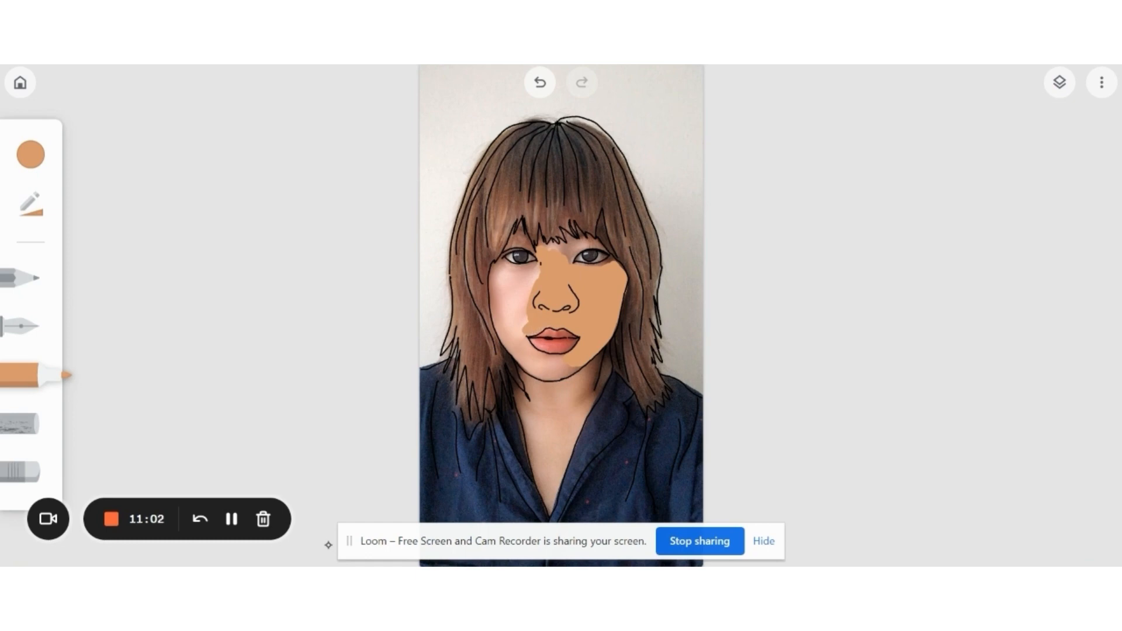
pyautogui.moveTo(532, 281)
pyautogui.mouseDown()
pyautogui.moveTo(517, 320)
pyautogui.moveTo(502, 283)
pyautogui.moveTo(499, 310)
pyautogui.moveTo(490, 286)
pyautogui.mouseUp()
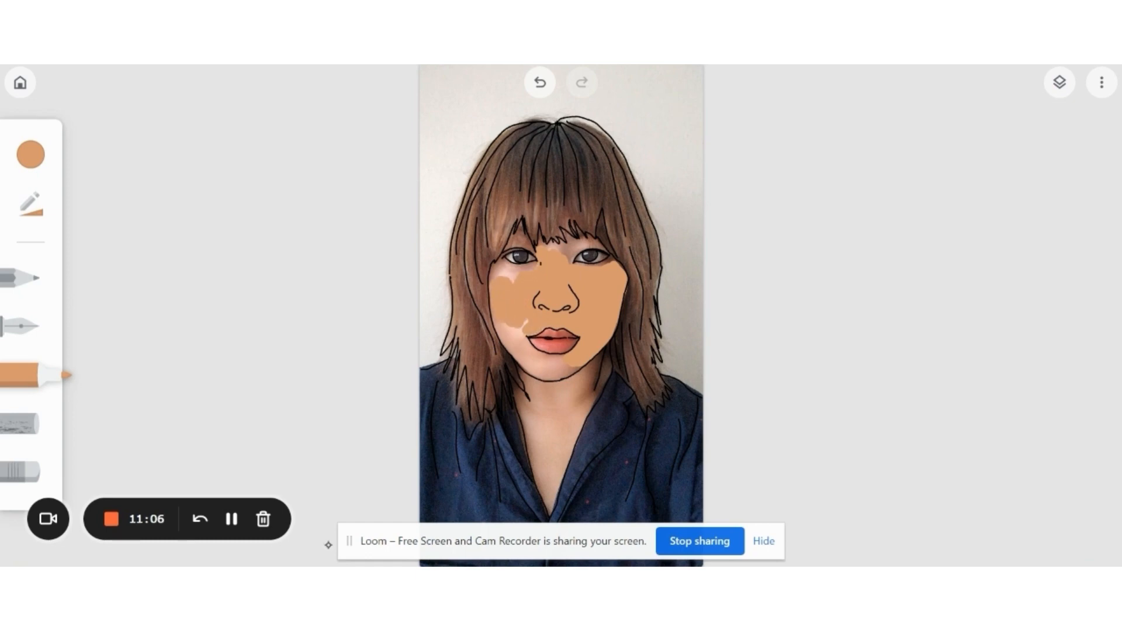
pyautogui.moveTo(518, 328)
pyautogui.mouseDown()
pyautogui.moveTo(507, 340)
pyautogui.moveTo(534, 368)
pyautogui.moveTo(538, 350)
pyautogui.moveTo(531, 370)
pyautogui.moveTo(550, 360)
pyautogui.moveTo(579, 369)
pyautogui.mouseUp()
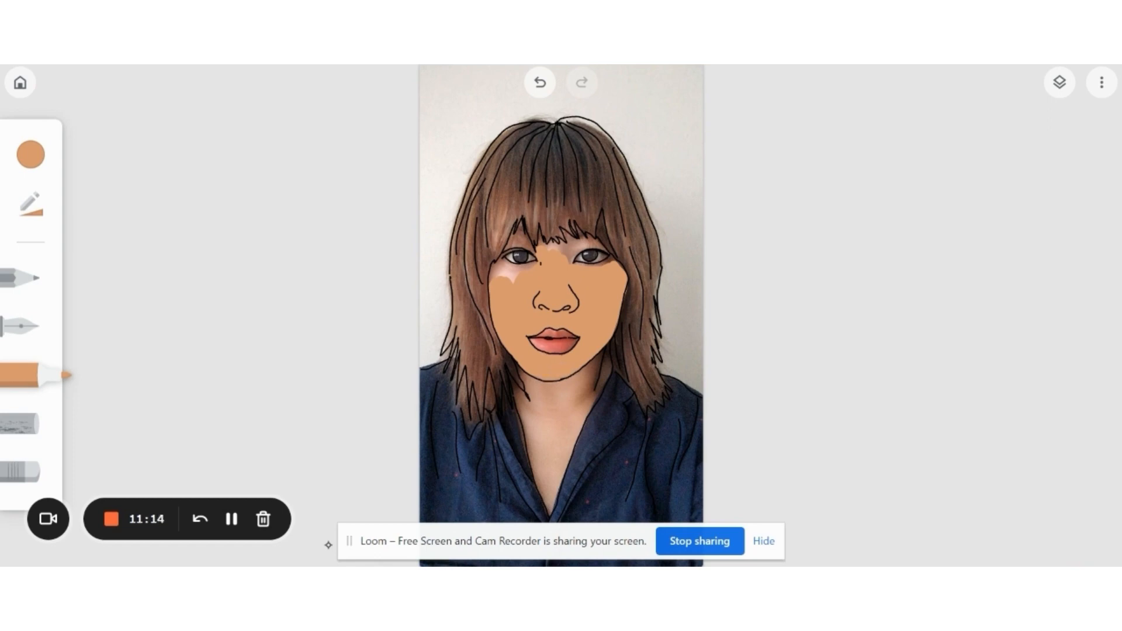
pyautogui.moveTo(516, 282)
pyautogui.mouseDown()
pyautogui.moveTo(499, 272)
pyautogui.moveTo(514, 267)
pyautogui.moveTo(492, 278)
pyautogui.moveTo(495, 265)
pyautogui.mouseUp()
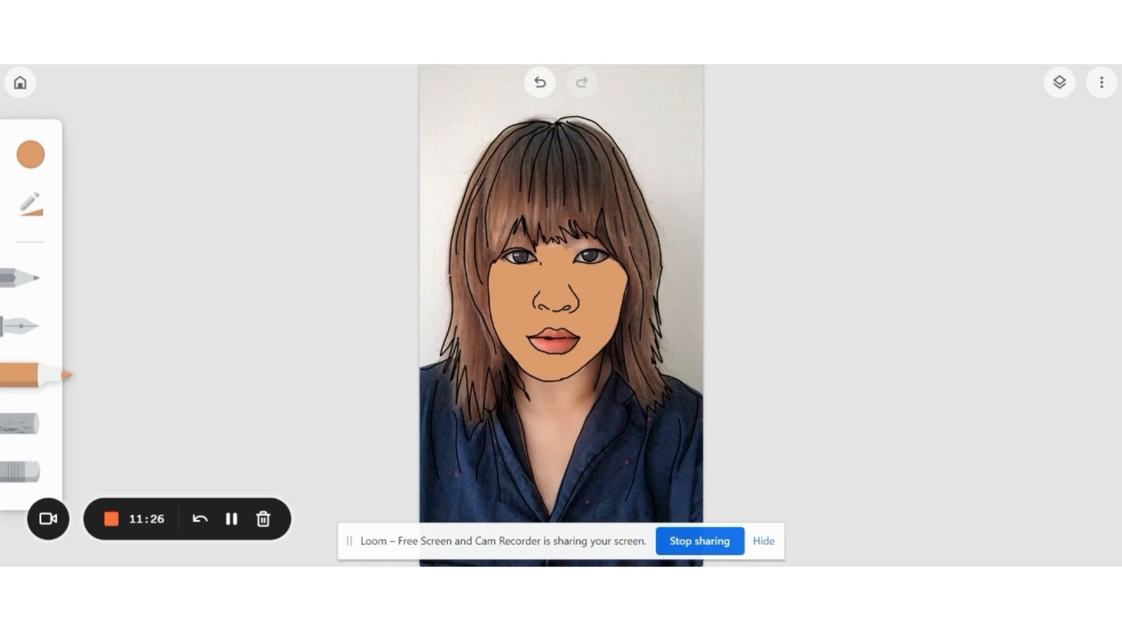
# Reduce the marker size and fill the skin gaps below the fringe and around the right eye
pyautogui.scroll(5, 585, 201)
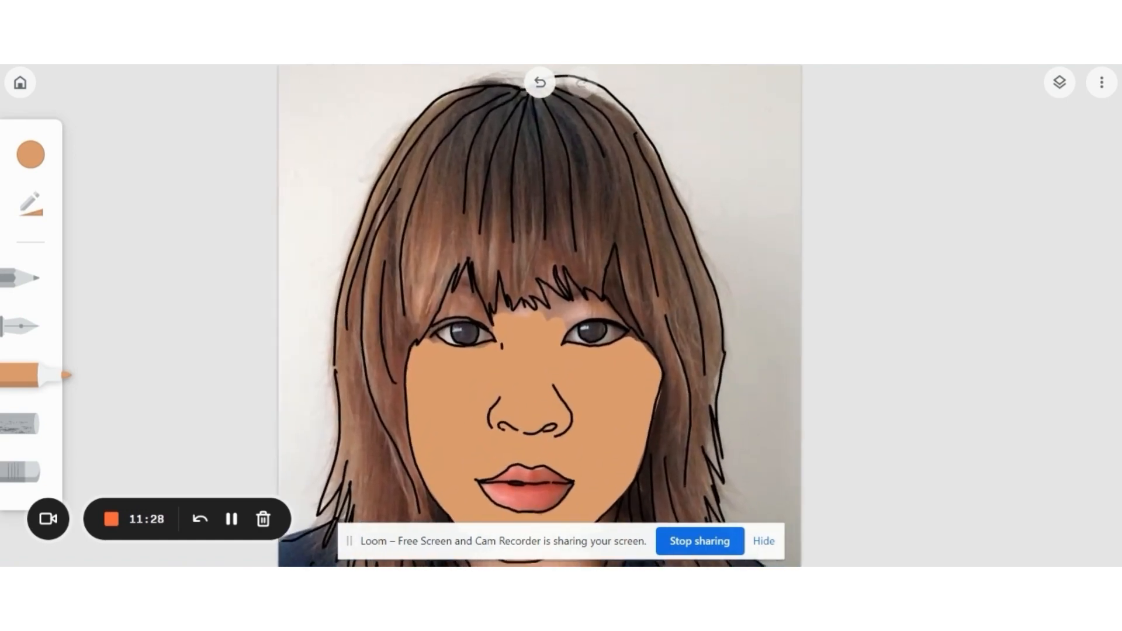
pyautogui.click(30, 203)
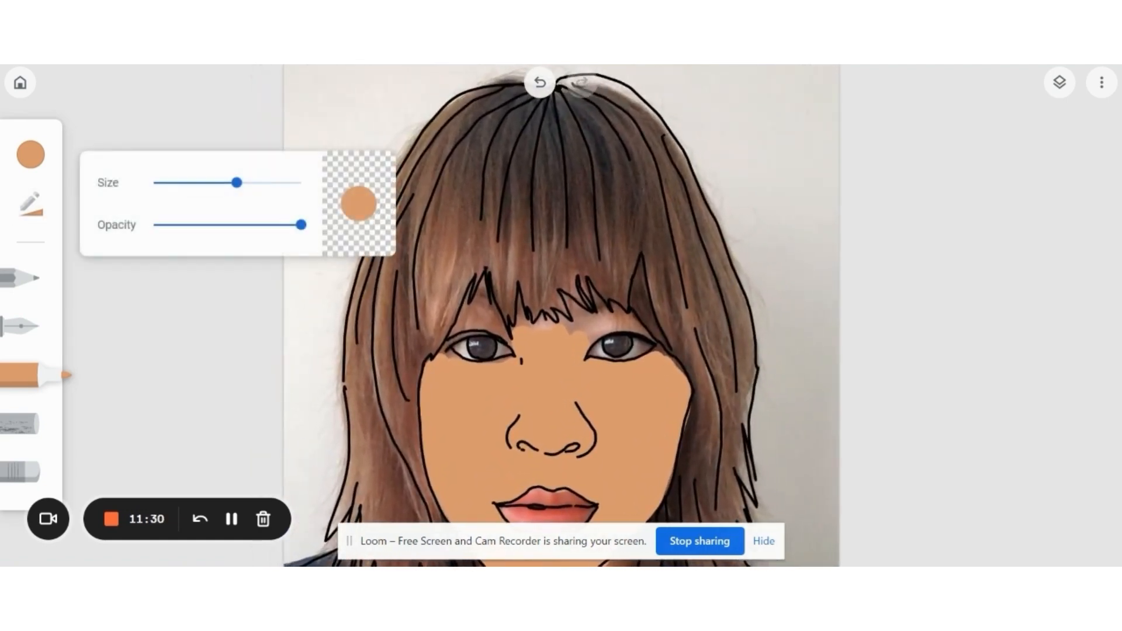
pyautogui.moveTo(237, 183); pyautogui.dragTo(160, 182)
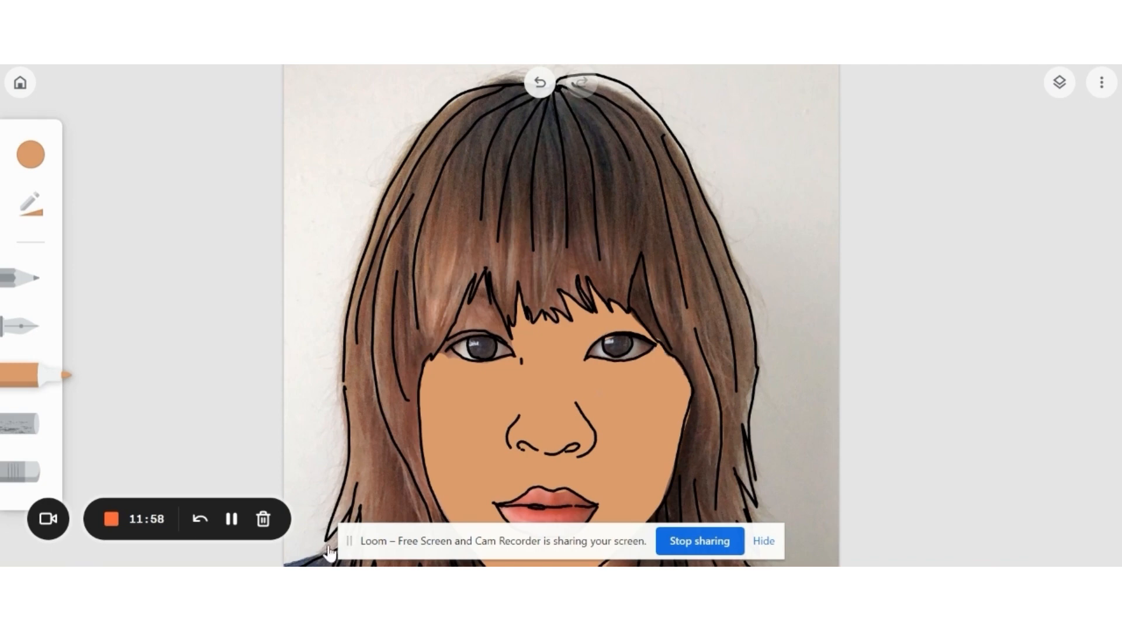
# Fill the remaining skin above and beside the left eye, up to the fringe, with the skin-coloured marker
pyautogui.click(24, 471)
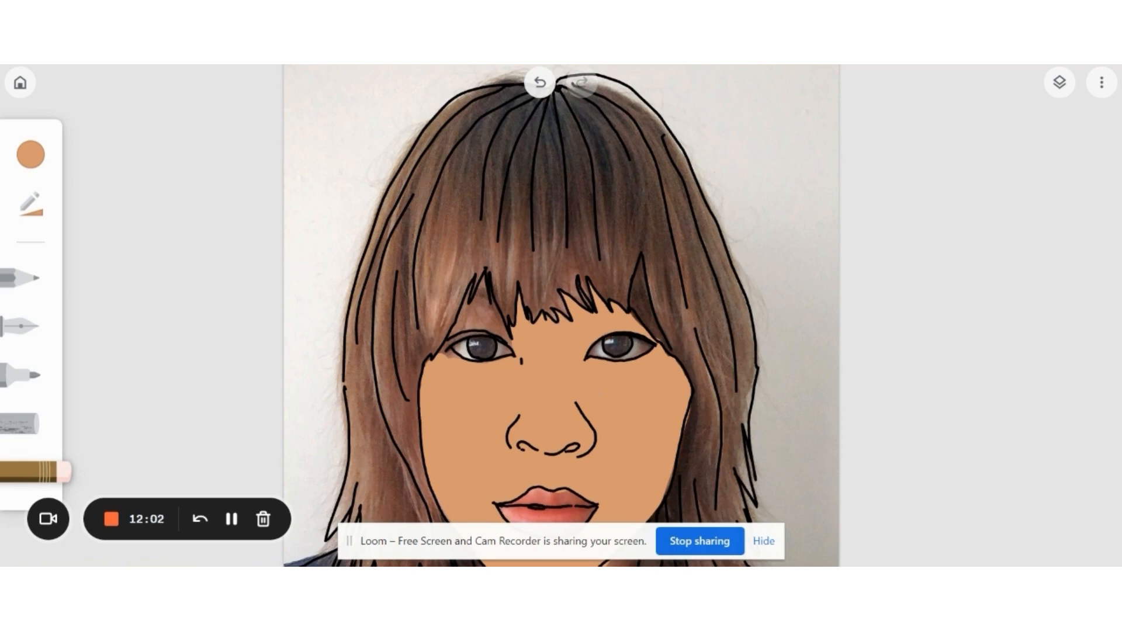
pyautogui.click(31, 203)
pyautogui.click(21, 278)
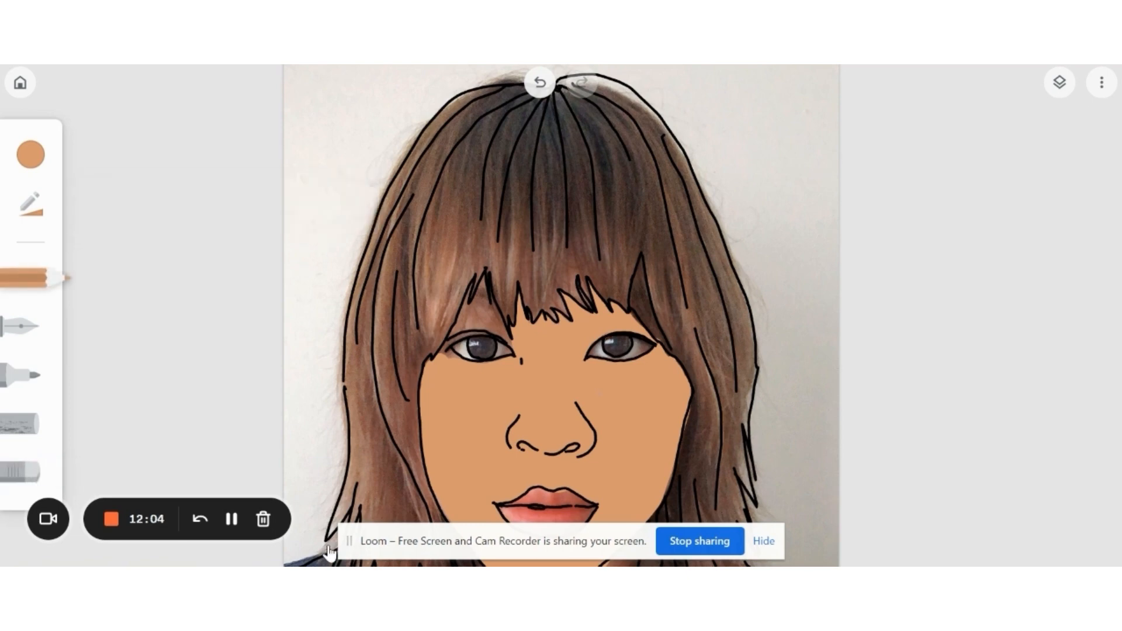
pyautogui.click(22, 375)
pyautogui.moveTo(510, 342)
pyautogui.mouseDown()
pyautogui.moveTo(484, 292)
pyautogui.moveTo(473, 307)
pyautogui.moveTo(480, 285)
pyautogui.mouseUp()
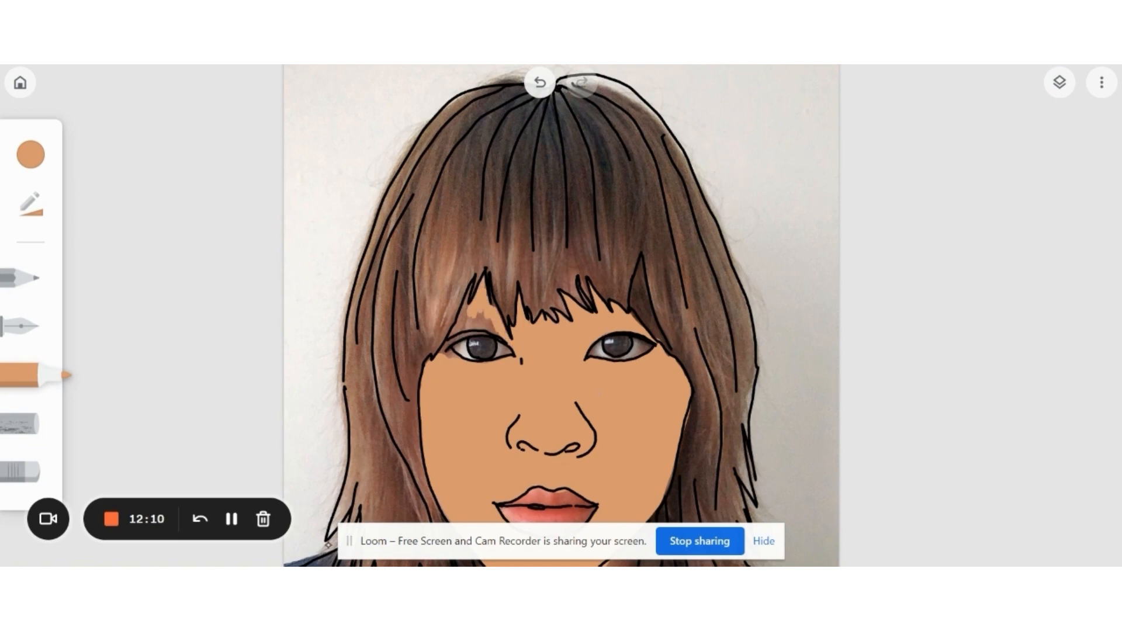
pyautogui.moveTo(494, 328); pyautogui.dragTo(459, 323)
pyautogui.moveTo(466, 313)
pyautogui.mouseDown()
pyautogui.moveTo(457, 329)
pyautogui.moveTo(468, 297)
pyautogui.mouseUp()
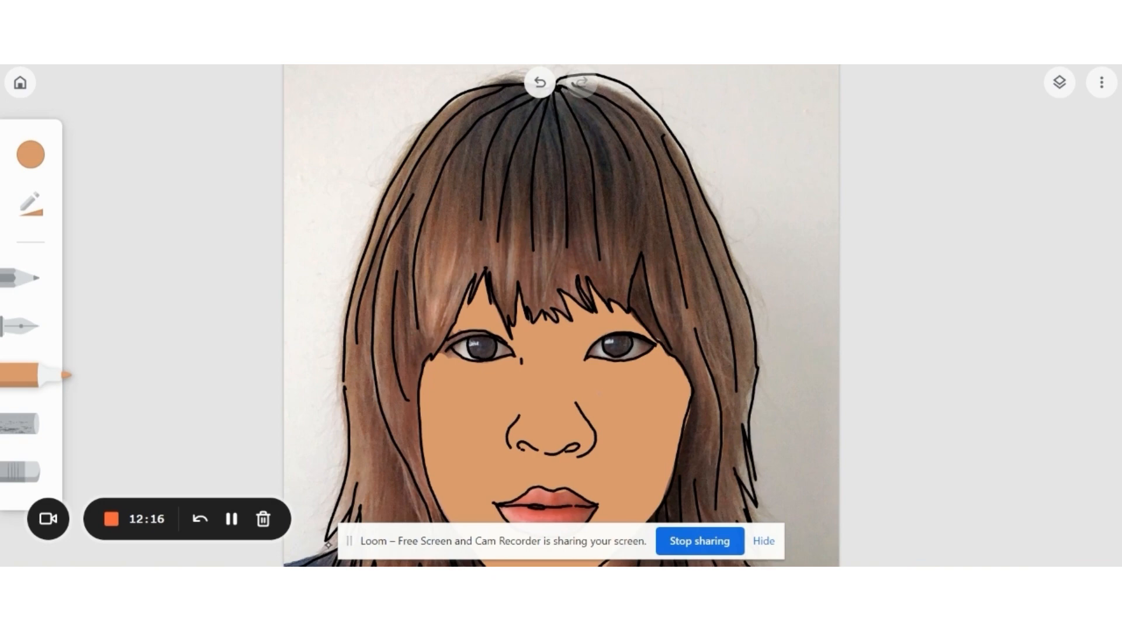
pyautogui.moveTo(441, 350)
pyautogui.mouseDown()
pyautogui.moveTo(449, 343)
pyautogui.moveTo(449, 354)
pyautogui.mouseUp()
# Enlarge the marker, fill the lower neck and chest inside the V-shaped collar with the skin colour, and undo the last stroke
pyautogui.scroll(-3, 561, 316)
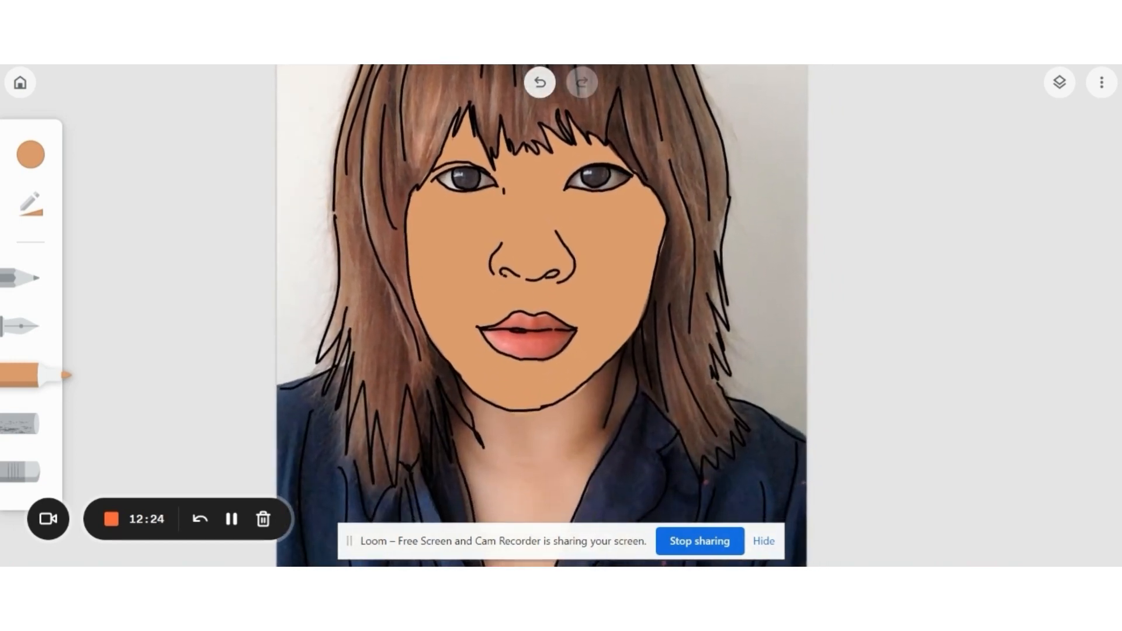
pyautogui.hscroll(-1, 561, 316)
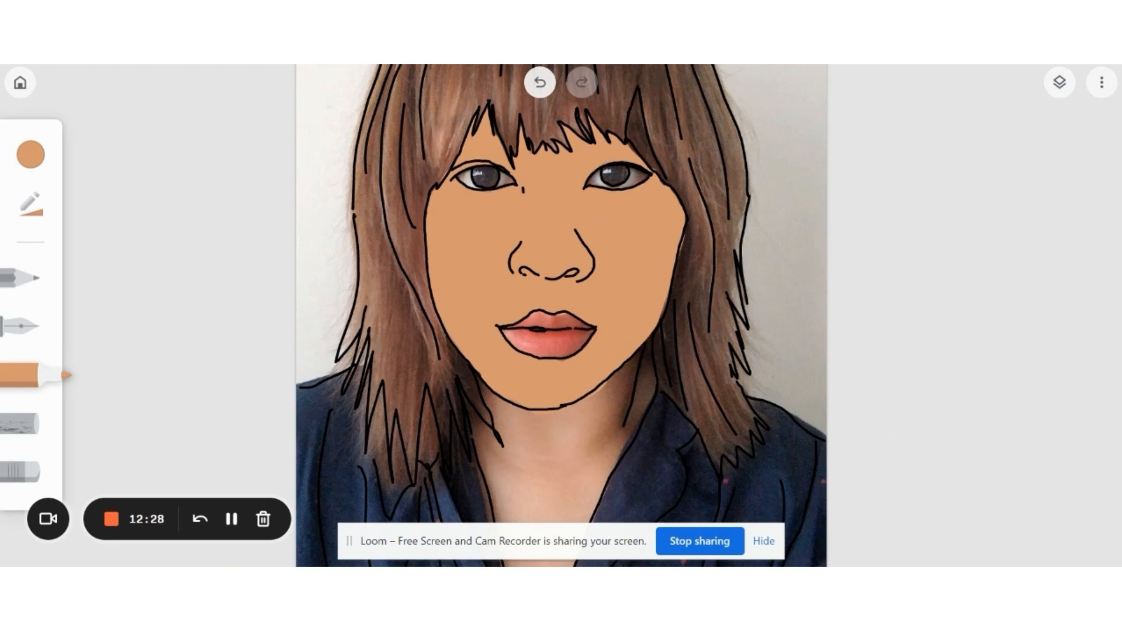
pyautogui.scroll(-5, 561, 316)
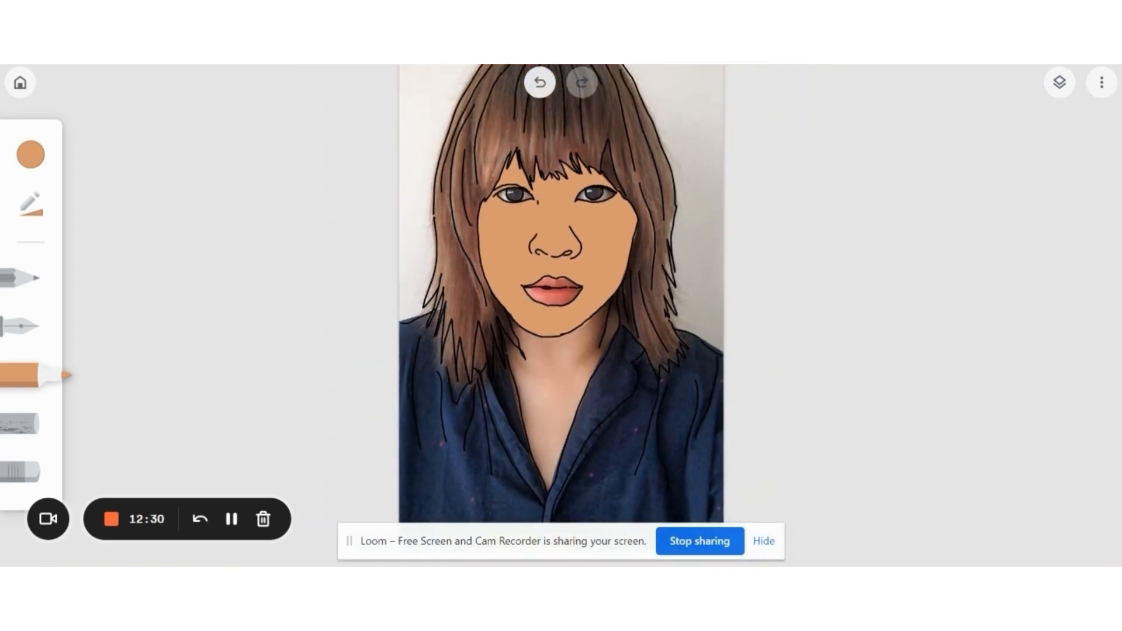
pyautogui.click(31, 204)
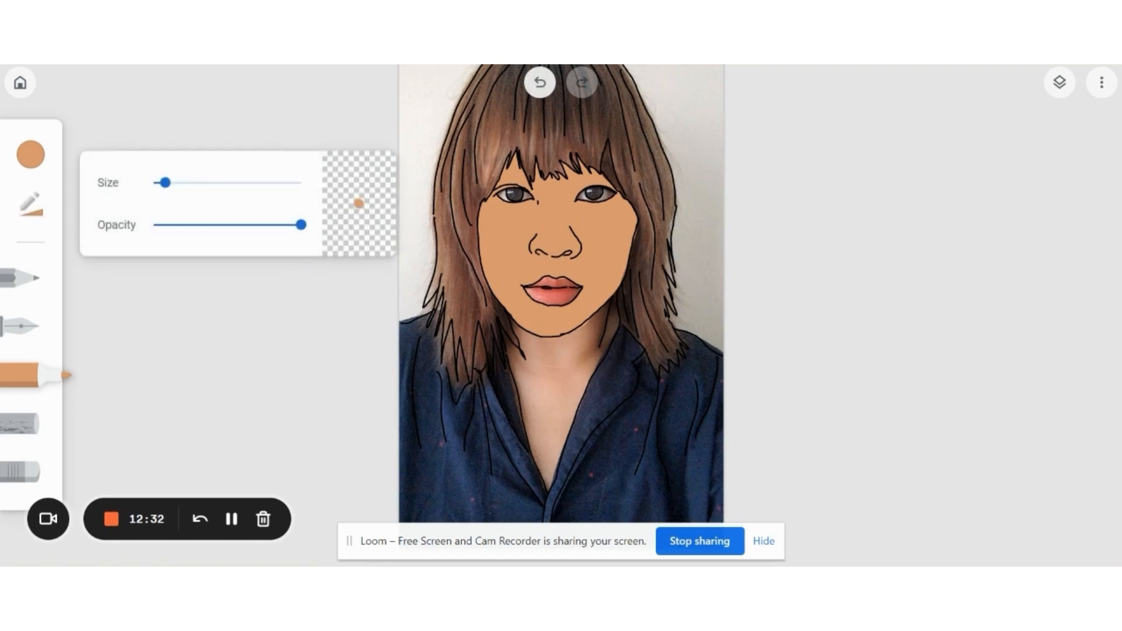
pyautogui.moveTo(166, 183); pyautogui.dragTo(226, 183)
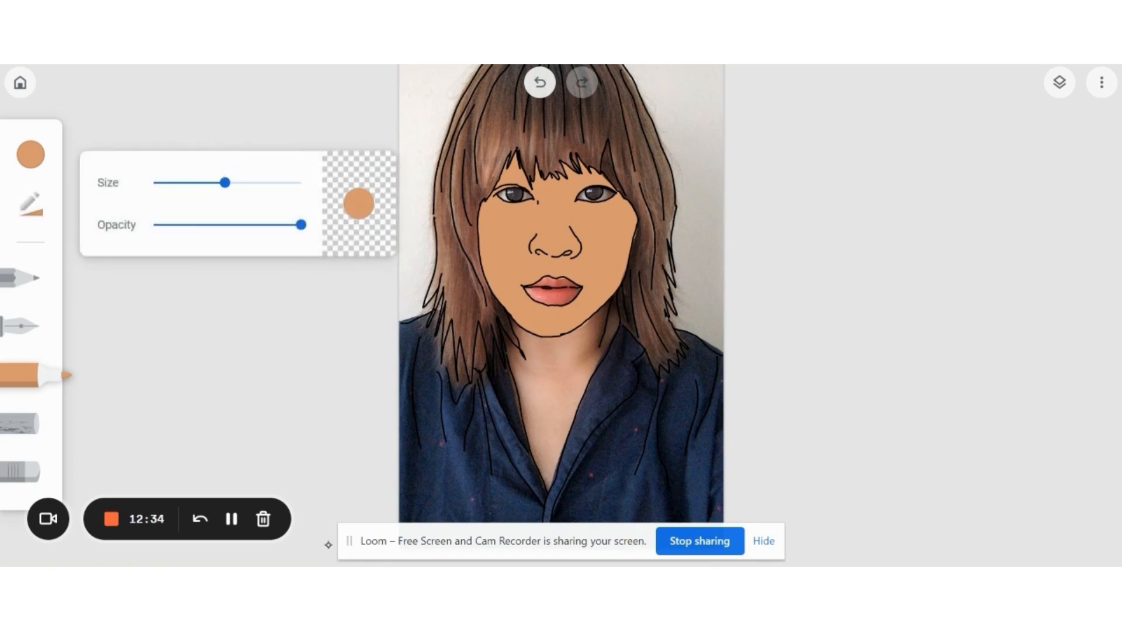
pyautogui.moveTo(532, 388)
pyautogui.mouseDown()
pyautogui.moveTo(542, 447)
pyautogui.moveTo(524, 372)
pyautogui.moveTo(544, 471)
pyautogui.moveTo(551, 380)
pyautogui.moveTo(563, 365)
pyautogui.moveTo(540, 354)
pyautogui.mouseUp()
pyautogui.moveTo(561, 447); pyautogui.dragTo(593, 351)
pyautogui.moveTo(548, 476); pyautogui.dragTo(550, 492)
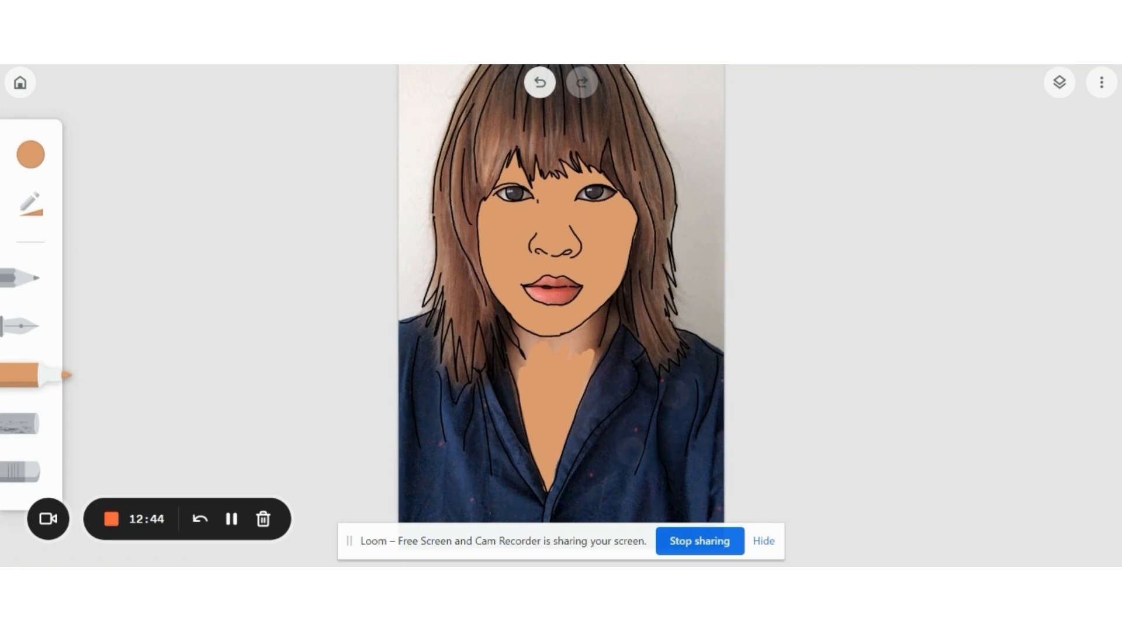
pyautogui.click(539, 82)
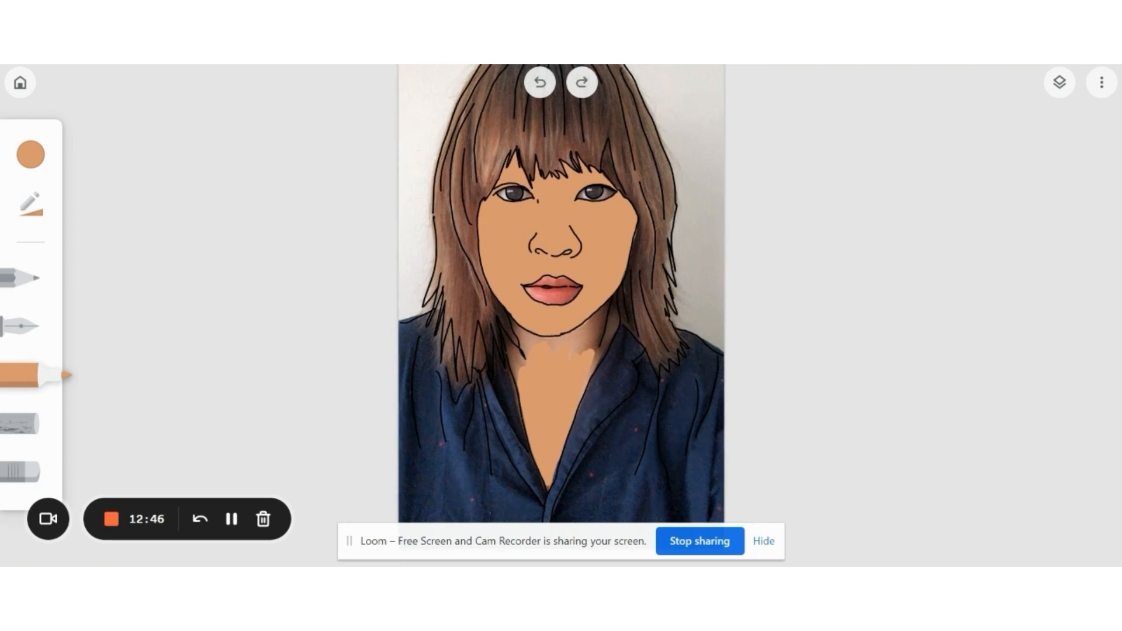
# Fill the upper neck below the chin and along both sides up to the collar and hair with the skin colour
pyautogui.scroll(5, 562, 304)
pyautogui.moveTo(521, 375)
pyautogui.mouseDown()
pyautogui.moveTo(542, 378)
pyautogui.moveTo(630, 327)
pyautogui.moveTo(620, 377)
pyautogui.mouseUp()
pyautogui.moveTo(641, 327)
pyautogui.mouseDown()
pyautogui.moveTo(620, 422)
pyautogui.moveTo(660, 285)
pyautogui.moveTo(665, 340)
pyautogui.moveTo(651, 385)
pyautogui.mouseUp()
pyautogui.moveTo(496, 389); pyautogui.dragTo(468, 325)
pyautogui.moveTo(489, 416)
pyautogui.mouseDown()
pyautogui.moveTo(474, 425)
pyautogui.moveTo(465, 387)
pyautogui.moveTo(475, 387)
pyautogui.moveTo(460, 375)
pyautogui.mouseUp()
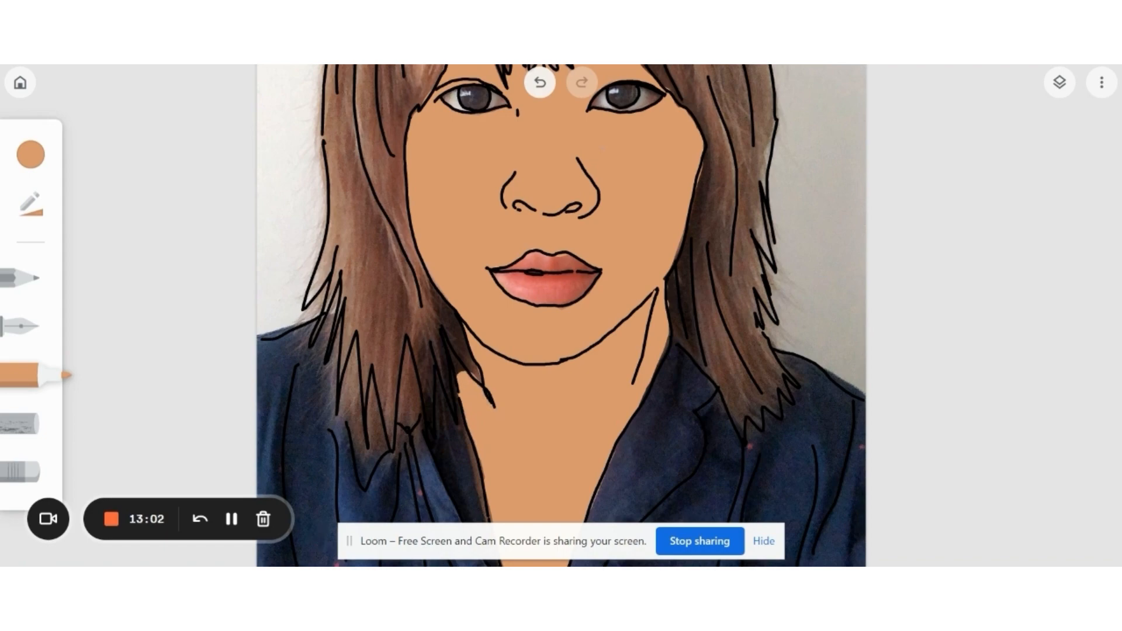
# Reduce the marker size and fill the small neck gap between the left hair tips and the collar
pyautogui.scroll(5, 534, 320)
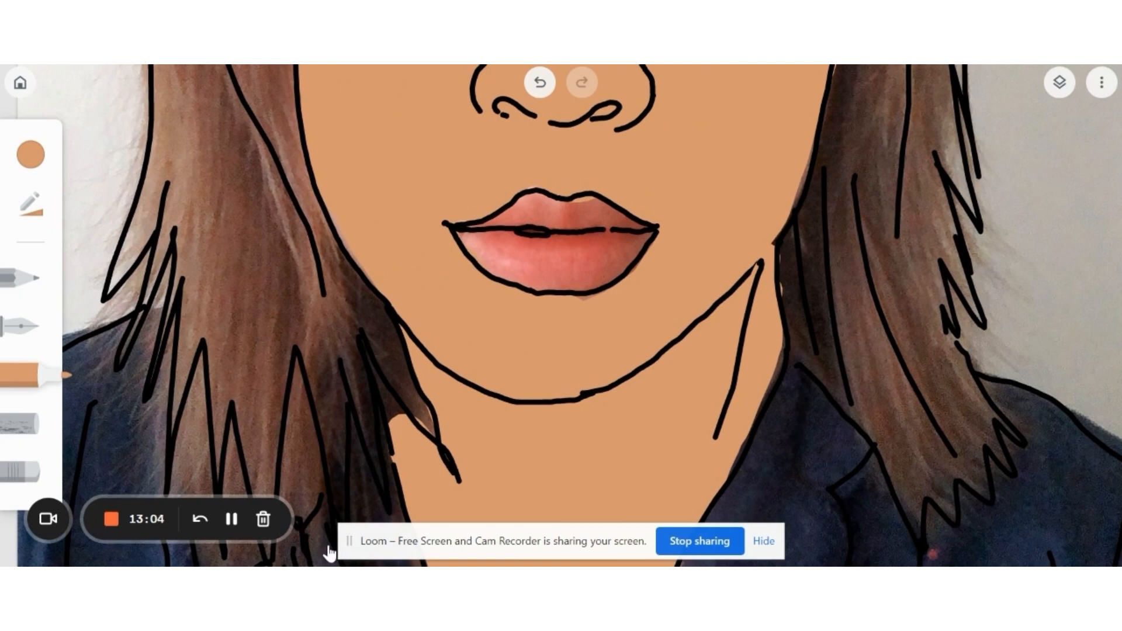
pyautogui.click(31, 204)
pyautogui.moveTo(225, 183); pyautogui.dragTo(170, 182)
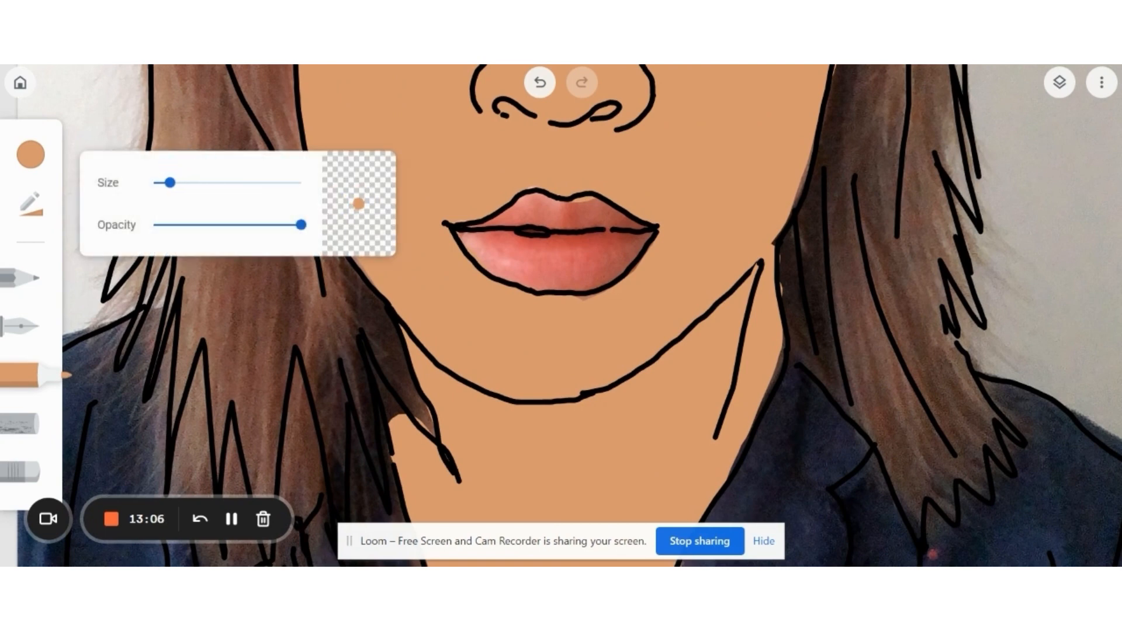
pyautogui.moveTo(397, 413)
pyautogui.mouseDown()
pyautogui.moveTo(368, 339)
pyautogui.moveTo(399, 406)
pyautogui.mouseUp()
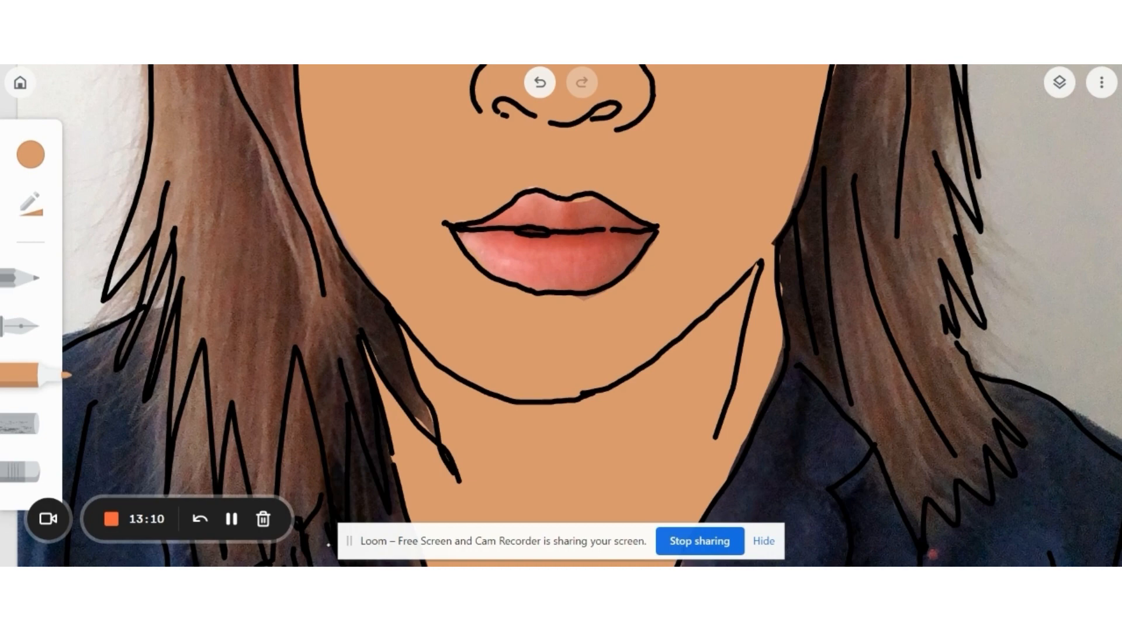
# Hide the photo layer and fill the unpainted gap along the left jawline with the skin colour
pyautogui.scroll(-5, 561, 315)
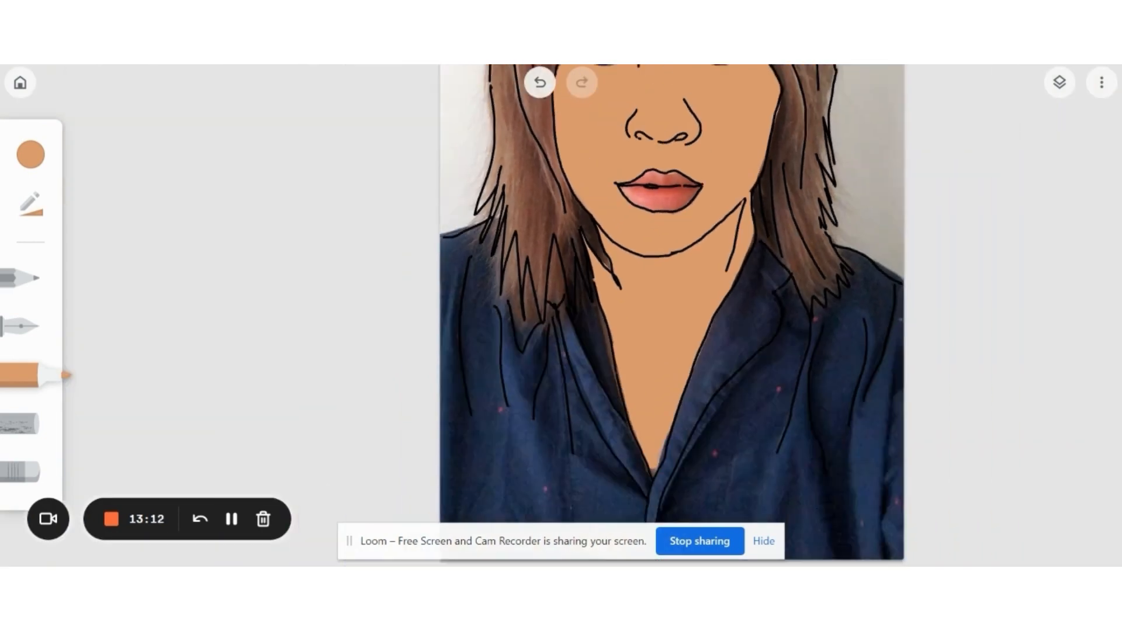
pyautogui.scroll(-5, 561, 292)
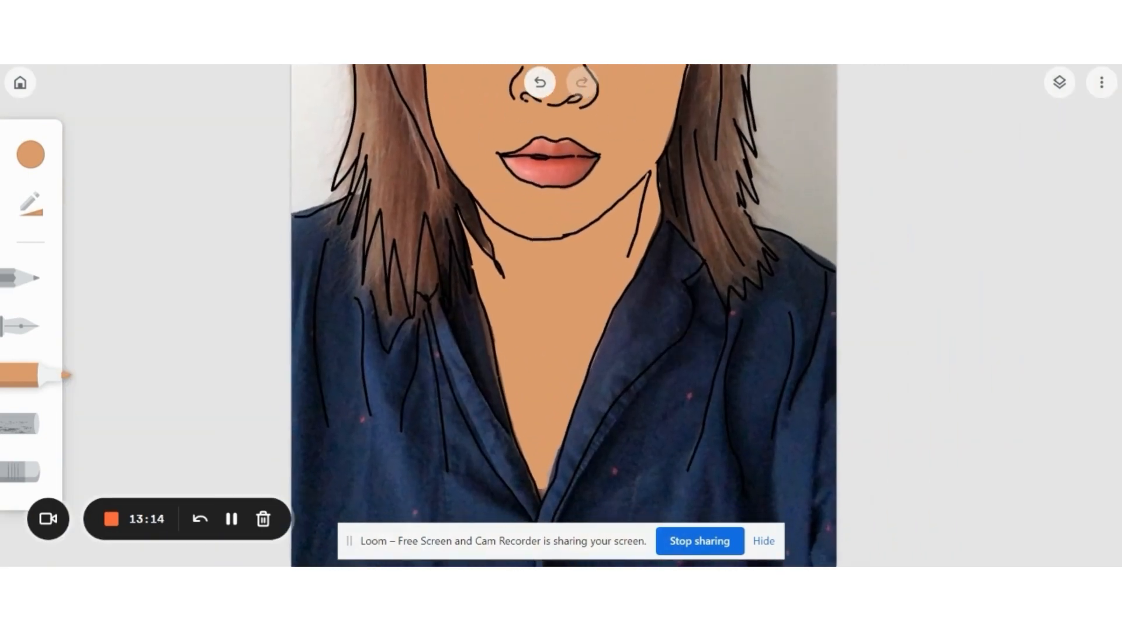
pyautogui.scroll(3, 561, 315)
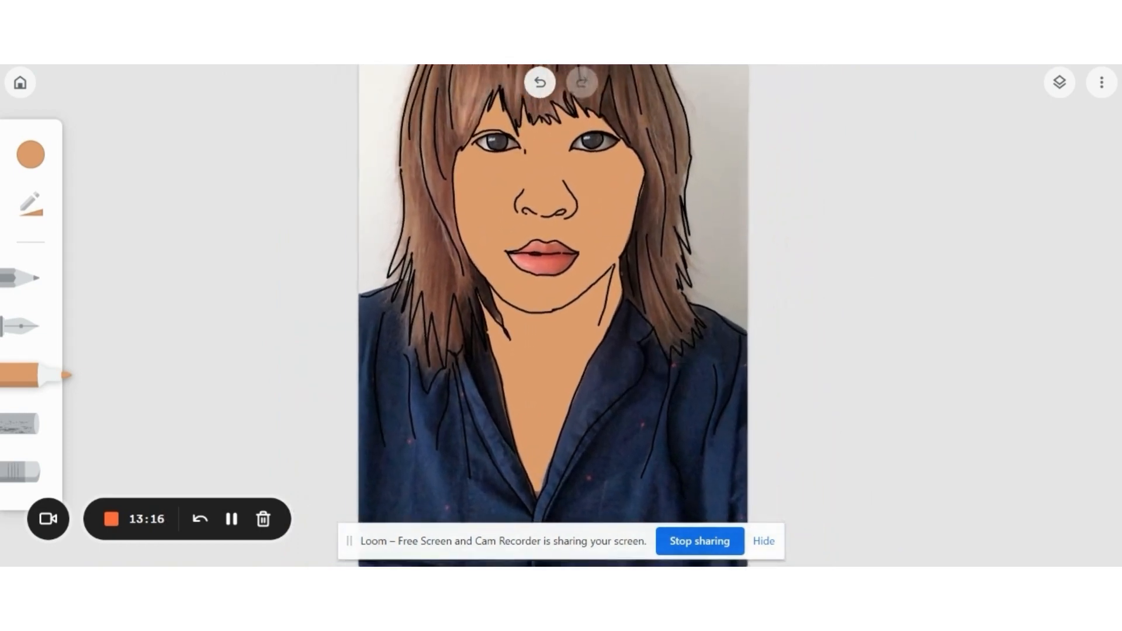
pyautogui.click(1060, 82)
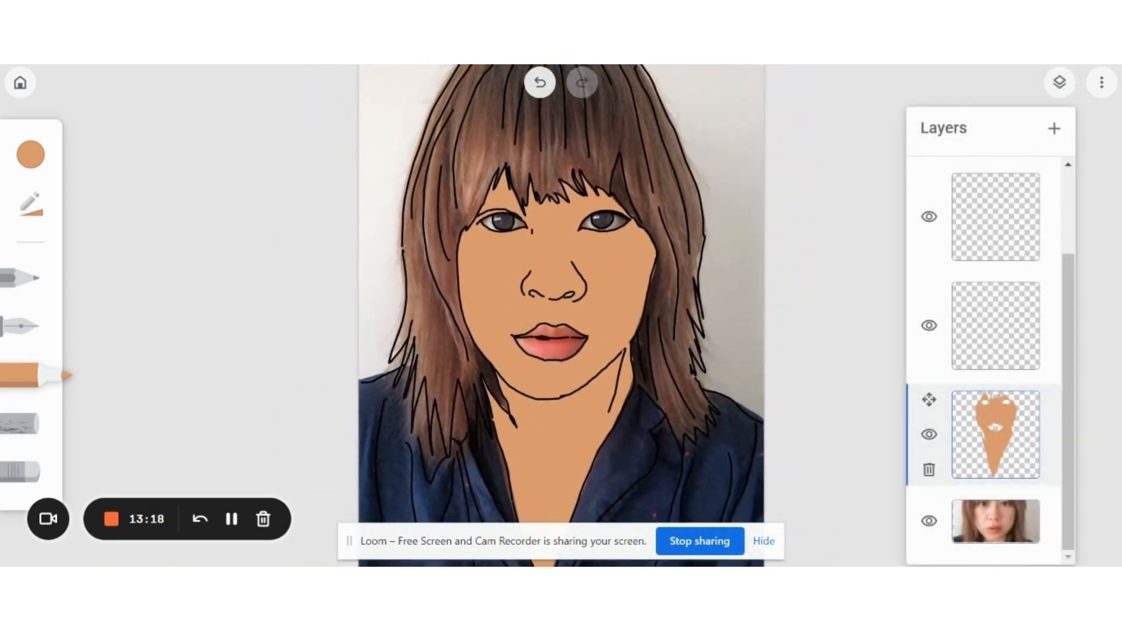
pyautogui.click(929, 521)
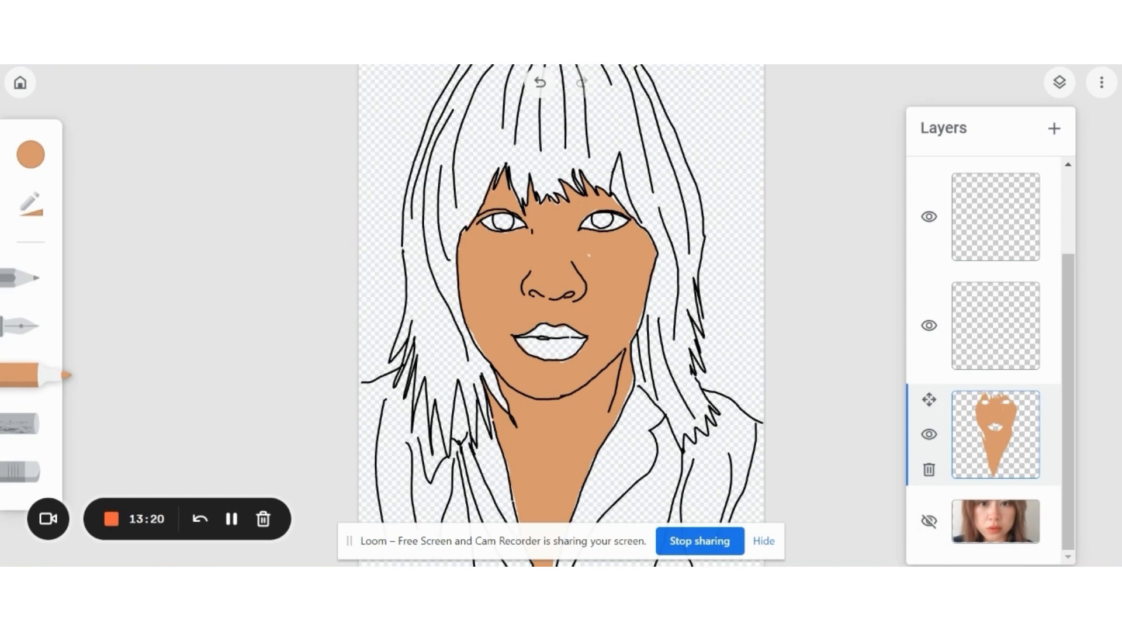
pyautogui.click(30, 204)
pyautogui.click(328, 545)
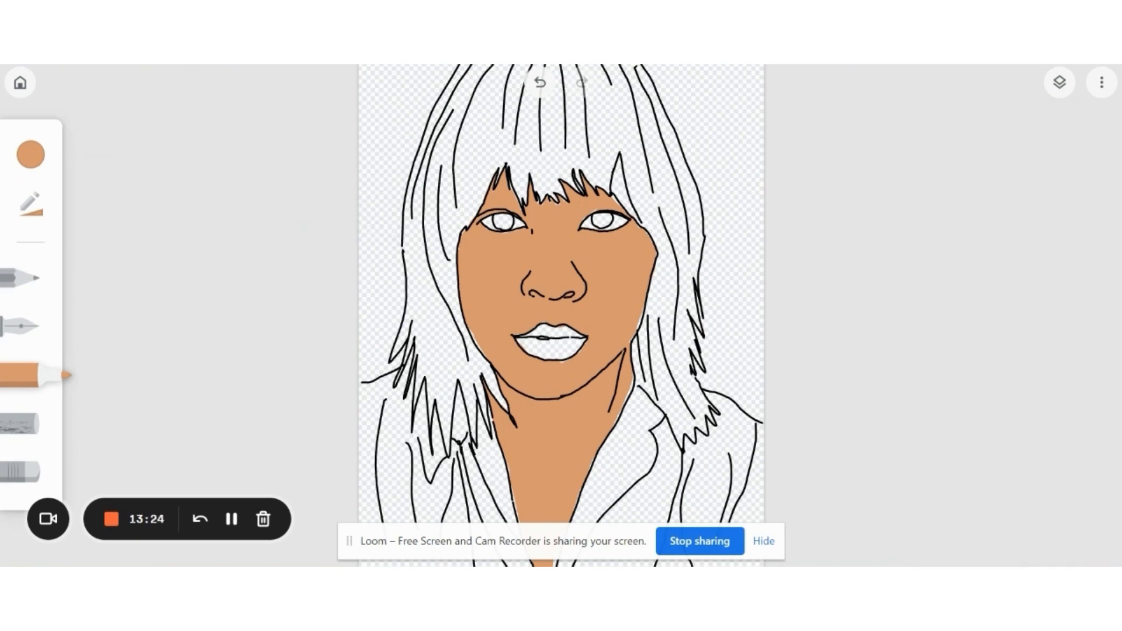
pyautogui.scroll(-2, 561, 315)
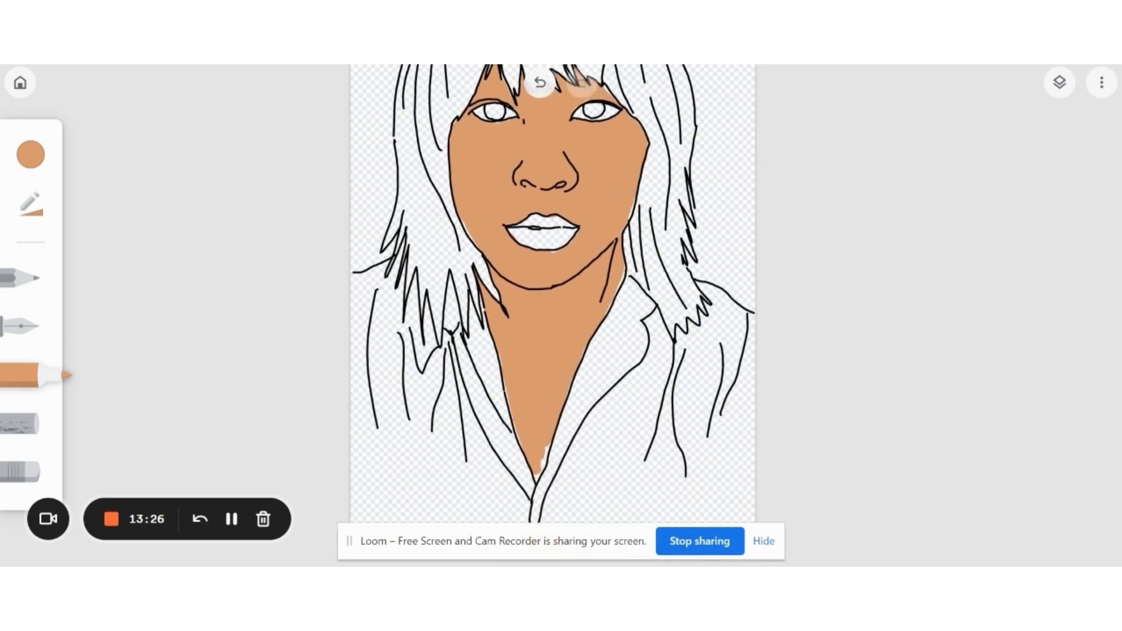
pyautogui.scroll(5, 583, 233)
pyautogui.scroll(3, 622, 224)
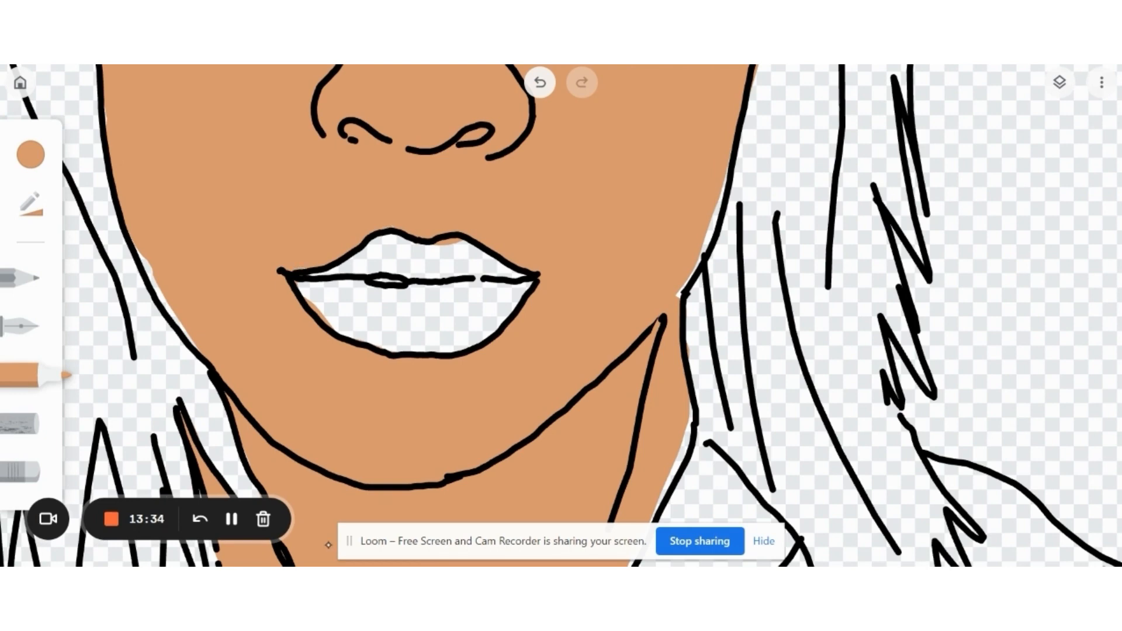
pyautogui.moveTo(139, 246); pyautogui.dragTo(188, 340)
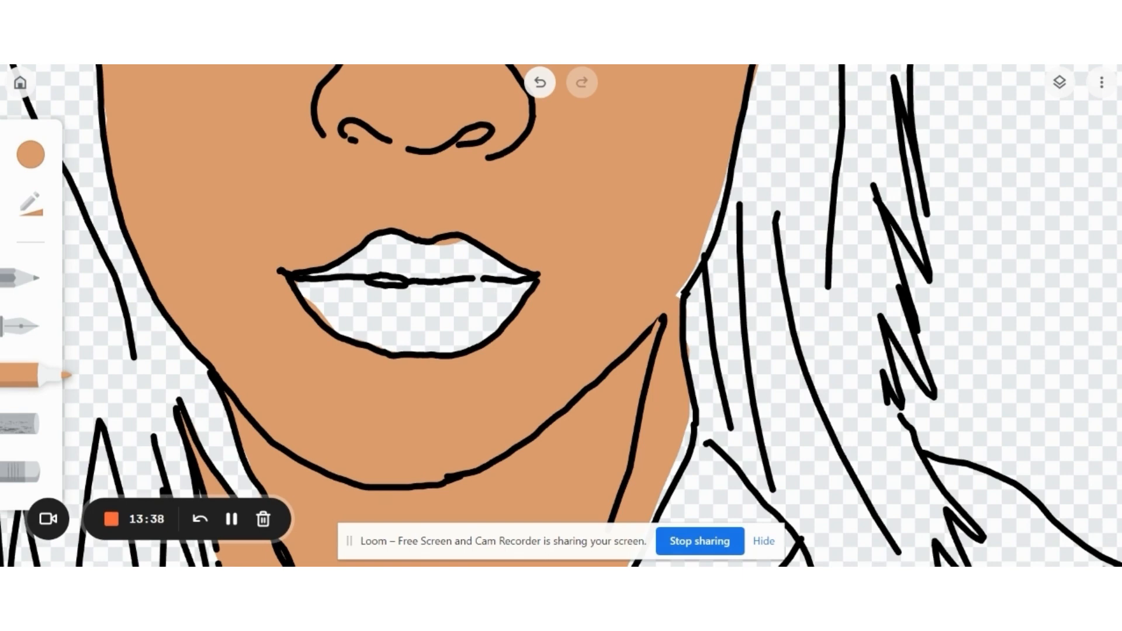
# On the outline layer, set the marker to black at the smallest size and connect the right jawline to the face outline
pyautogui.click(1059, 82)
pyautogui.scroll(2, 994, 362)
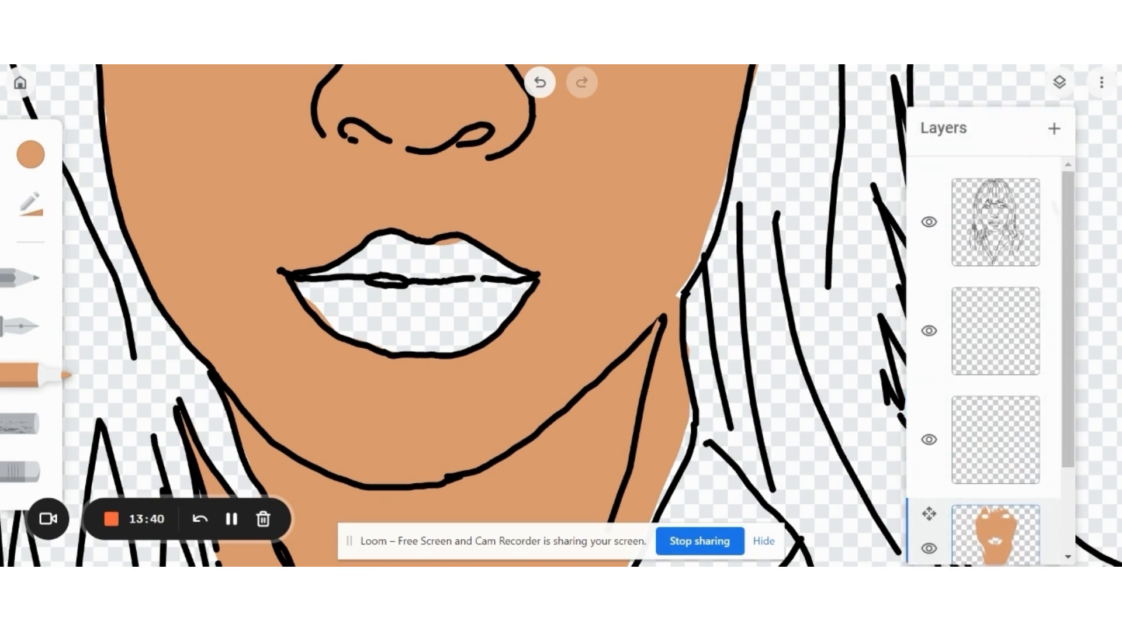
pyautogui.click(995, 222)
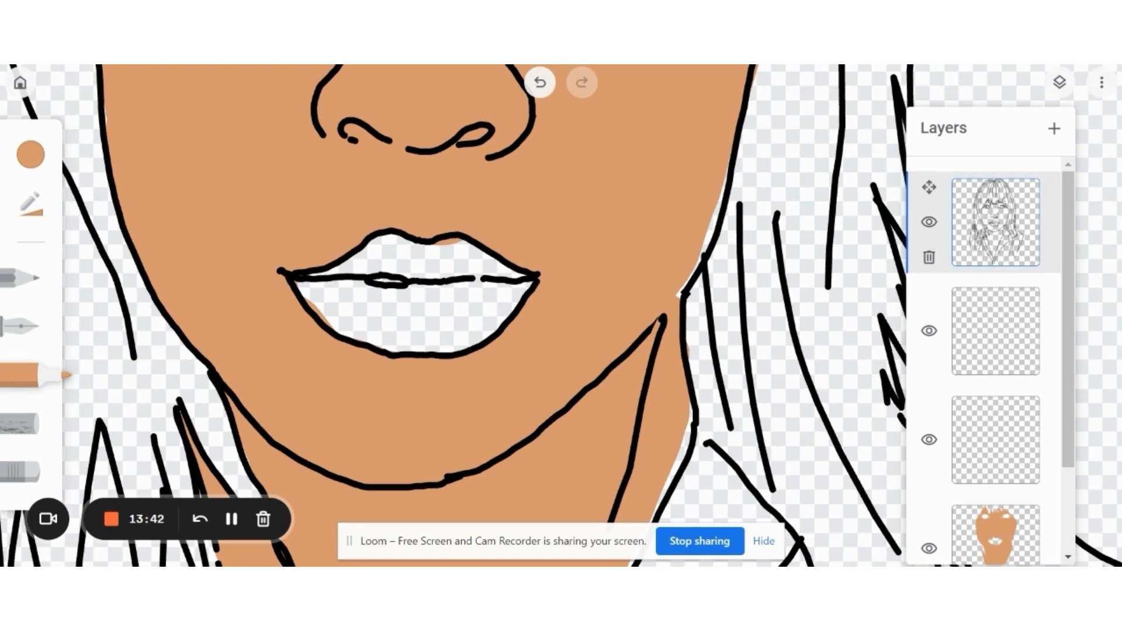
pyautogui.click(30, 154)
pyautogui.click(160, 145)
pyautogui.click(118, 199)
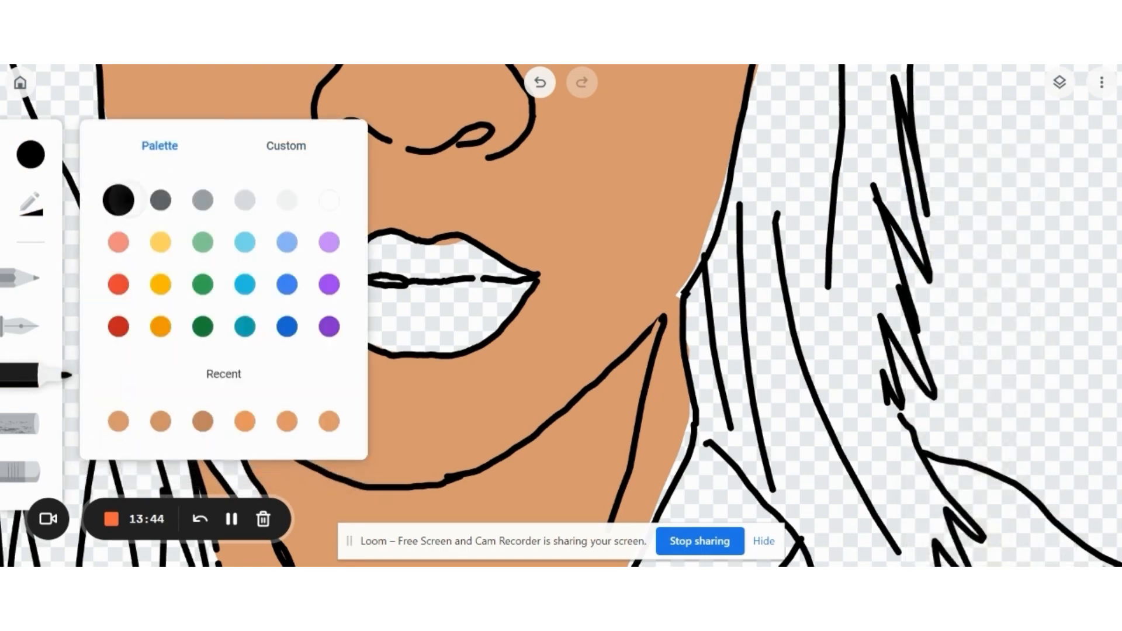
pyautogui.click(30, 204)
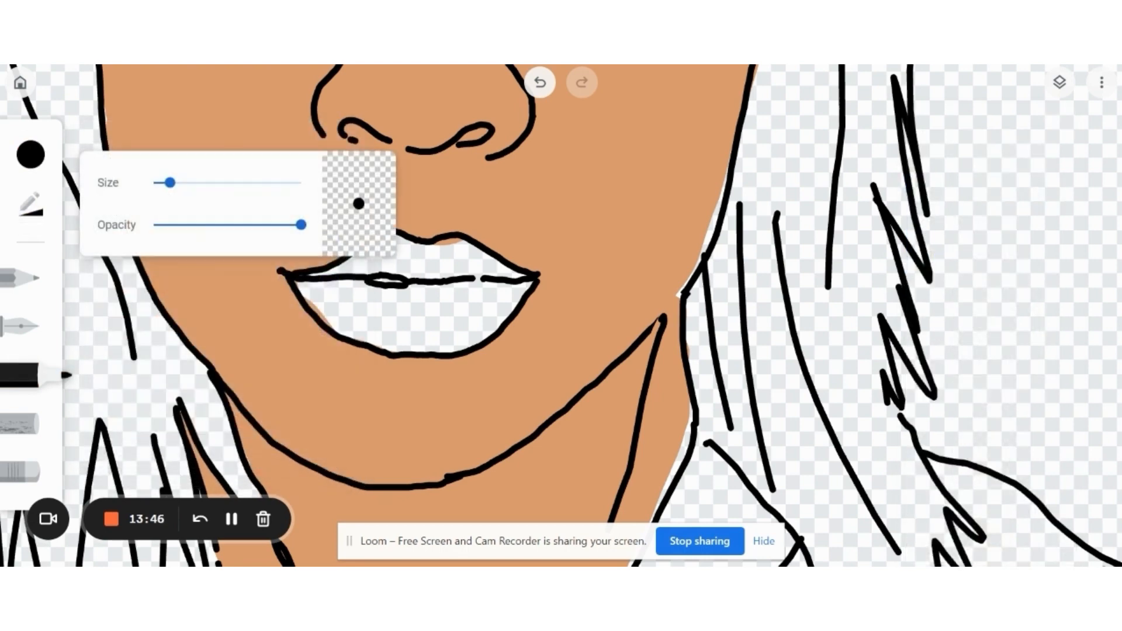
pyautogui.moveTo(165, 182); pyautogui.dragTo(153, 182)
pyautogui.moveTo(653, 331)
pyautogui.mouseDown()
pyautogui.moveTo(691, 277)
pyautogui.moveTo(682, 344)
pyautogui.moveTo(649, 348)
pyautogui.mouseUp()
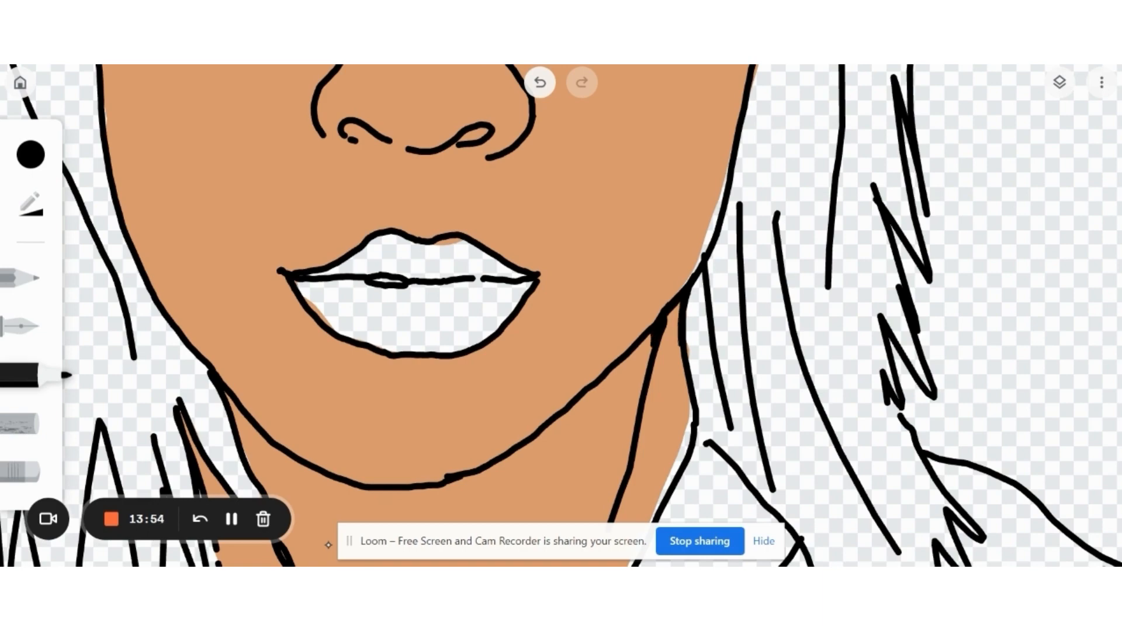
# Select the empty layer directly above the skin layer, choose the light red palette colour, and show the photo layer again
pyautogui.scroll(-6, 701, 380)
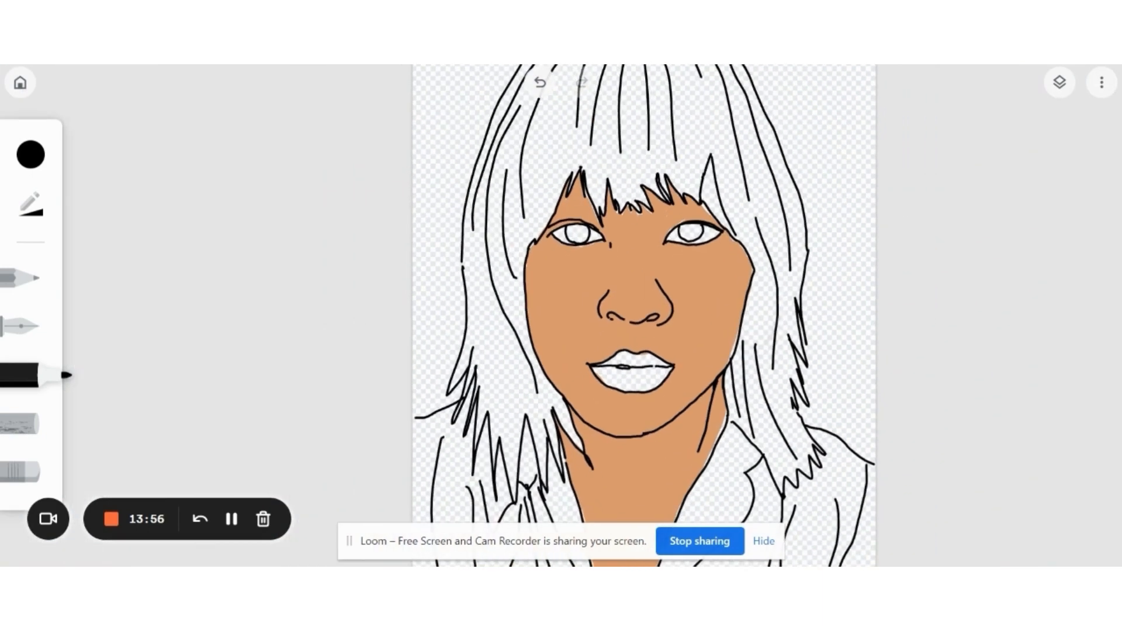
pyautogui.scroll(3, 701, 362)
pyautogui.click(1059, 82)
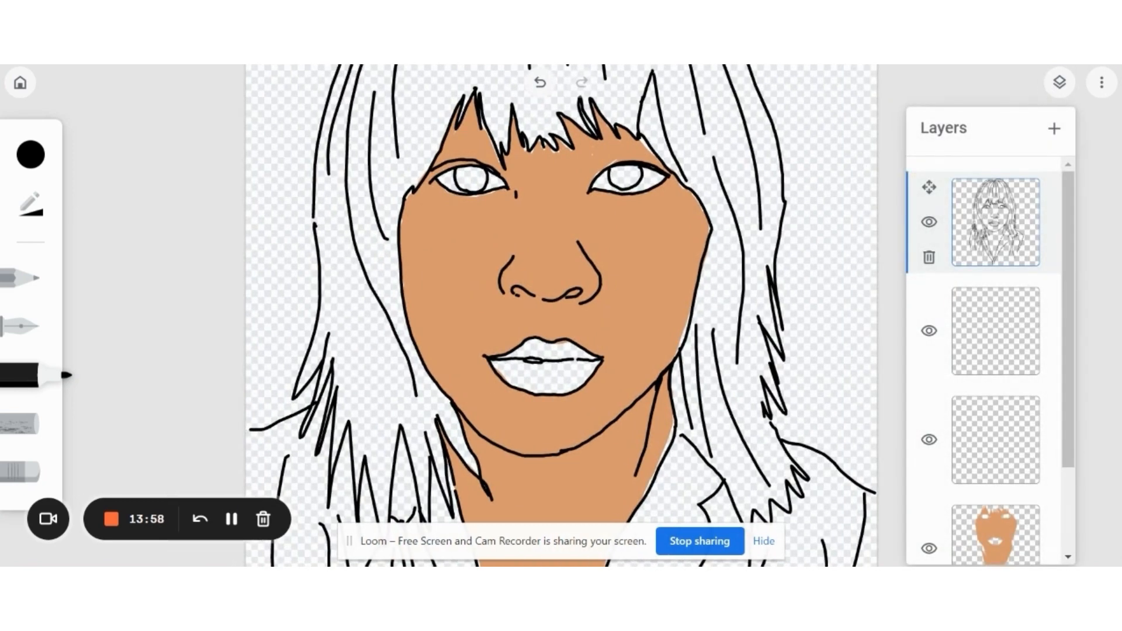
pyautogui.click(995, 440)
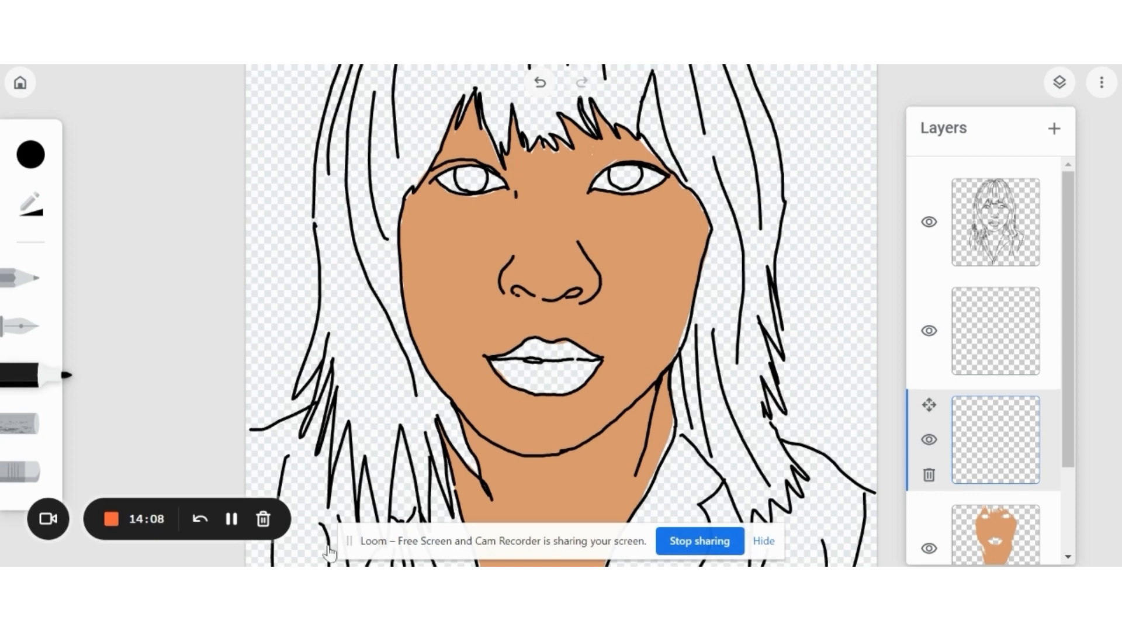
pyautogui.click(30, 154)
pyautogui.click(118, 242)
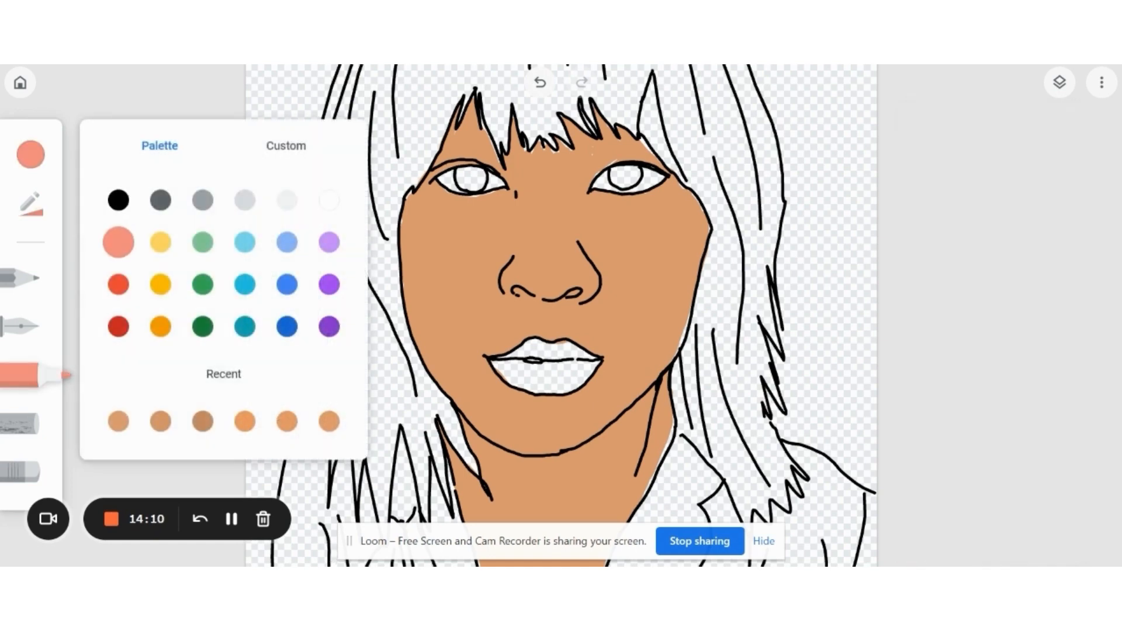
pyautogui.click(1060, 82)
pyautogui.scroll(-2, 996, 351)
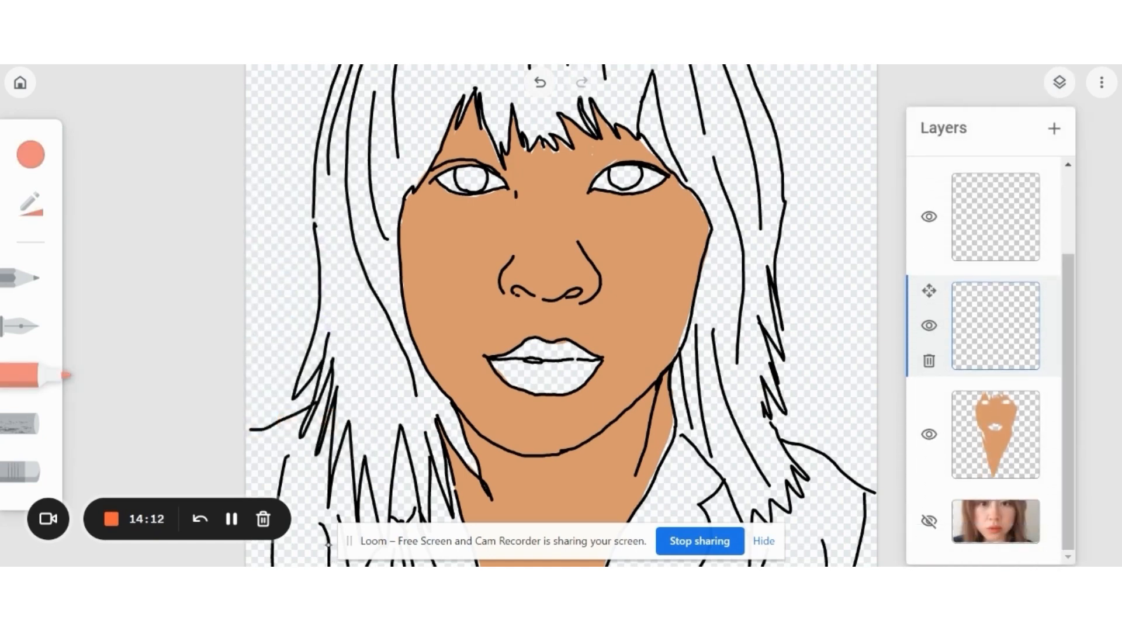
pyautogui.click(929, 520)
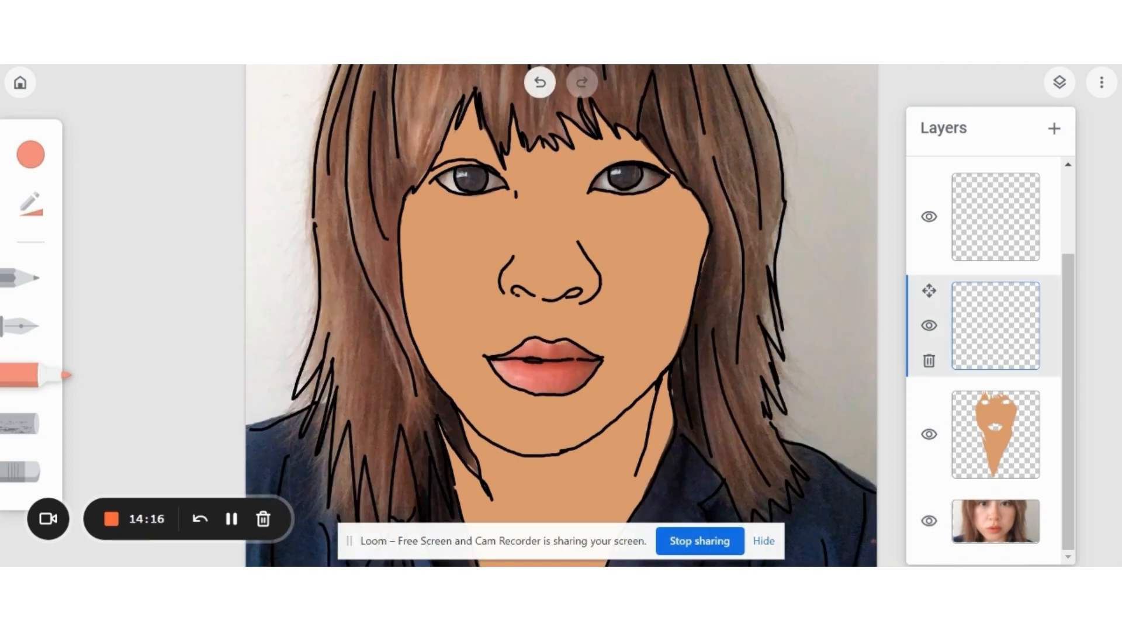
# Fill the upper and lower lips completely with light red, enlarging the marker to about size 29 for the larger area
pyautogui.click(544, 379)
pyautogui.moveTo(537, 381)
pyautogui.mouseDown()
pyautogui.moveTo(572, 375)
pyautogui.moveTo(559, 372)
pyautogui.mouseUp()
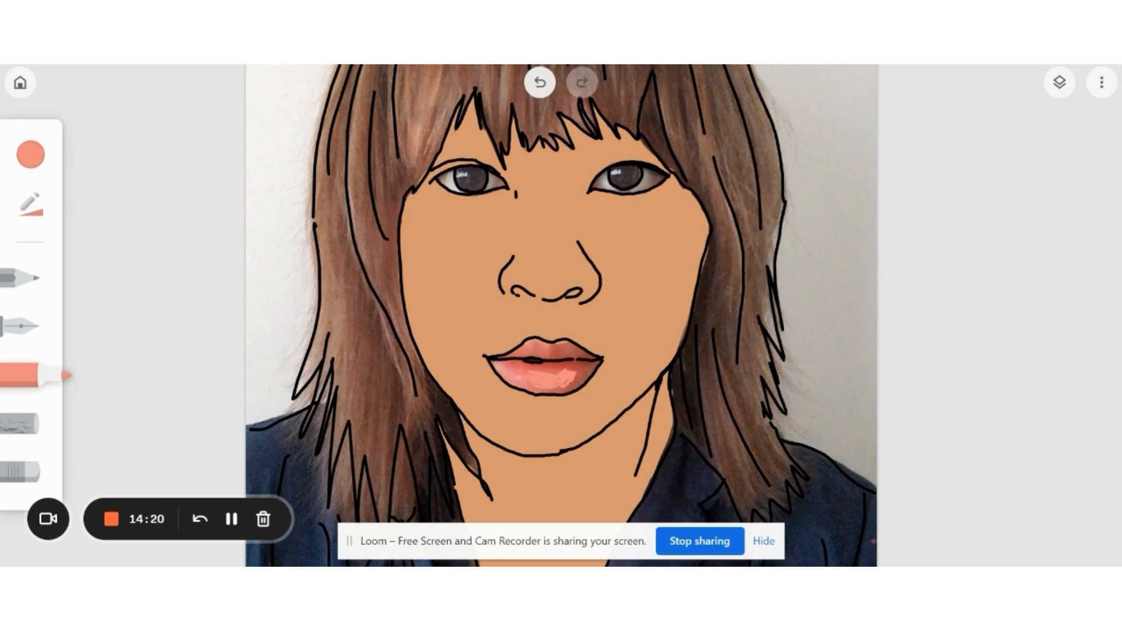
pyautogui.click(1060, 83)
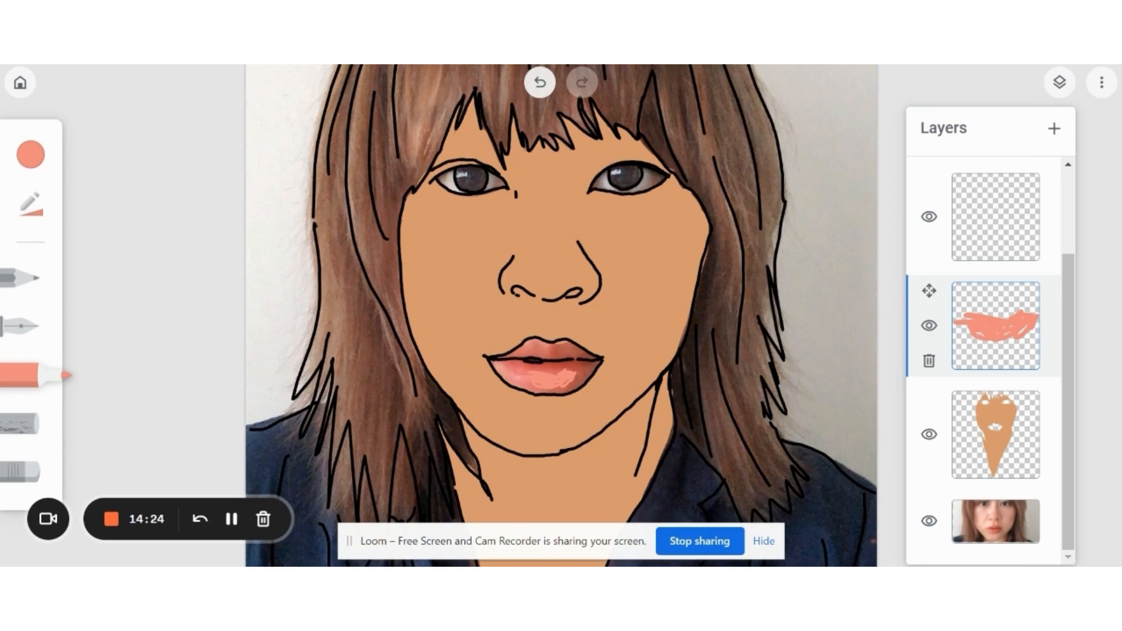
pyautogui.click(31, 204)
pyautogui.moveTo(155, 183); pyautogui.dragTo(195, 183)
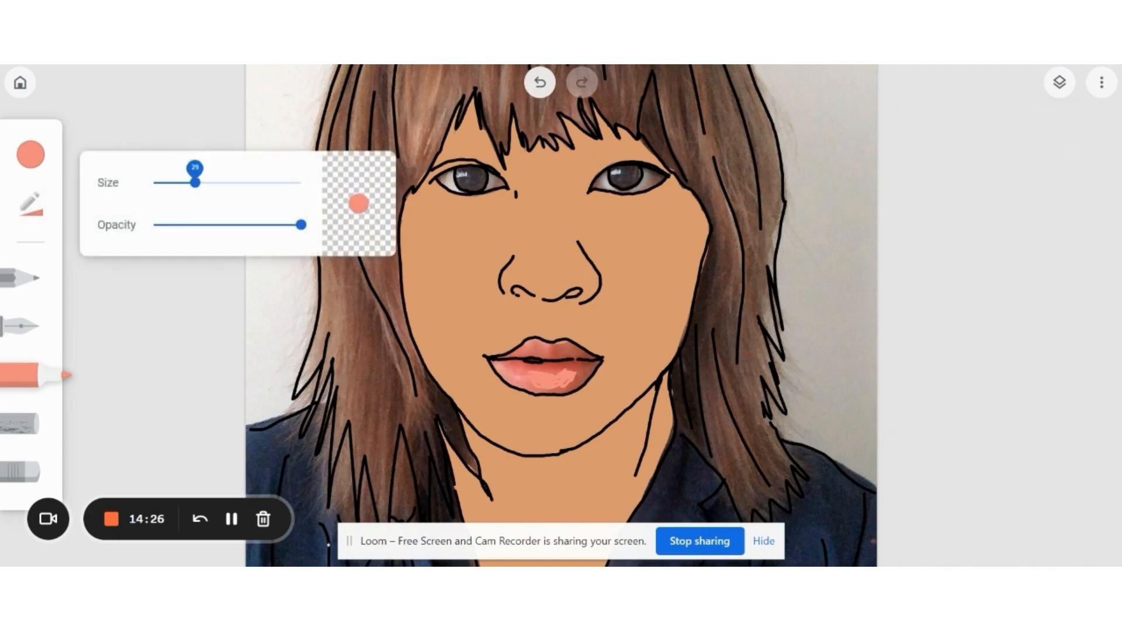
pyautogui.scroll(5, 562, 395)
pyautogui.hscroll(-2, 562, 380)
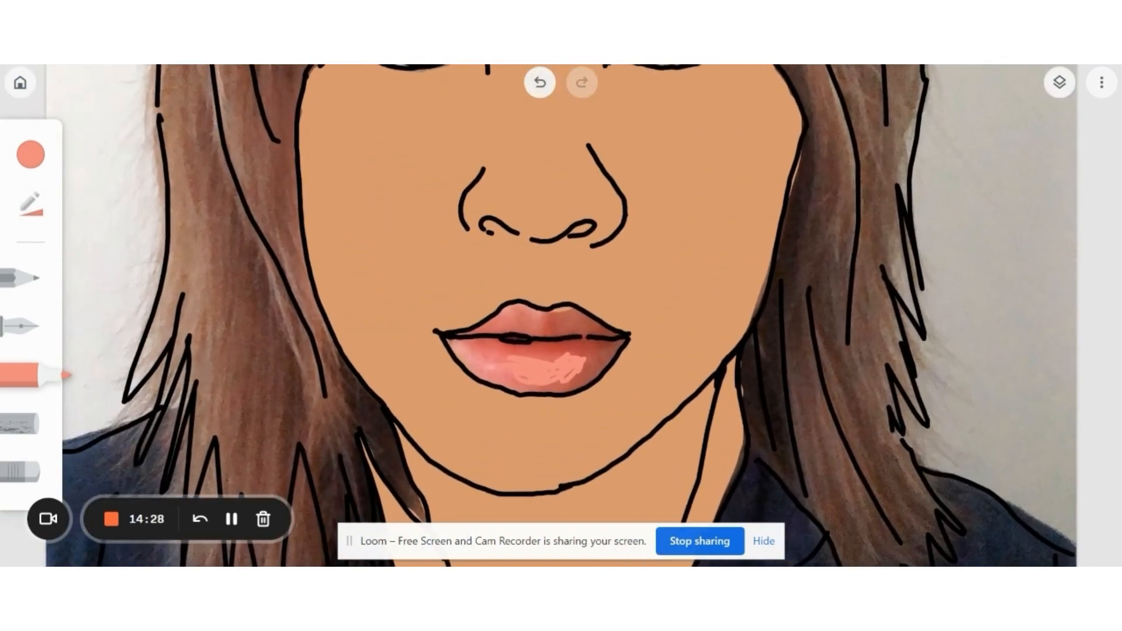
pyautogui.moveTo(486, 353)
pyautogui.mouseDown()
pyautogui.moveTo(514, 358)
pyautogui.moveTo(457, 344)
pyautogui.moveTo(496, 378)
pyautogui.moveTo(548, 389)
pyautogui.moveTo(502, 346)
pyautogui.moveTo(575, 350)
pyautogui.moveTo(561, 388)
pyautogui.moveTo(601, 351)
pyautogui.moveTo(575, 342)
pyautogui.moveTo(572, 388)
pyautogui.moveTo(611, 348)
pyautogui.moveTo(531, 330)
pyautogui.moveTo(560, 315)
pyautogui.moveTo(613, 333)
pyautogui.moveTo(611, 357)
pyautogui.moveTo(517, 327)
pyautogui.moveTo(474, 331)
pyautogui.moveTo(520, 312)
pyautogui.mouseUp()
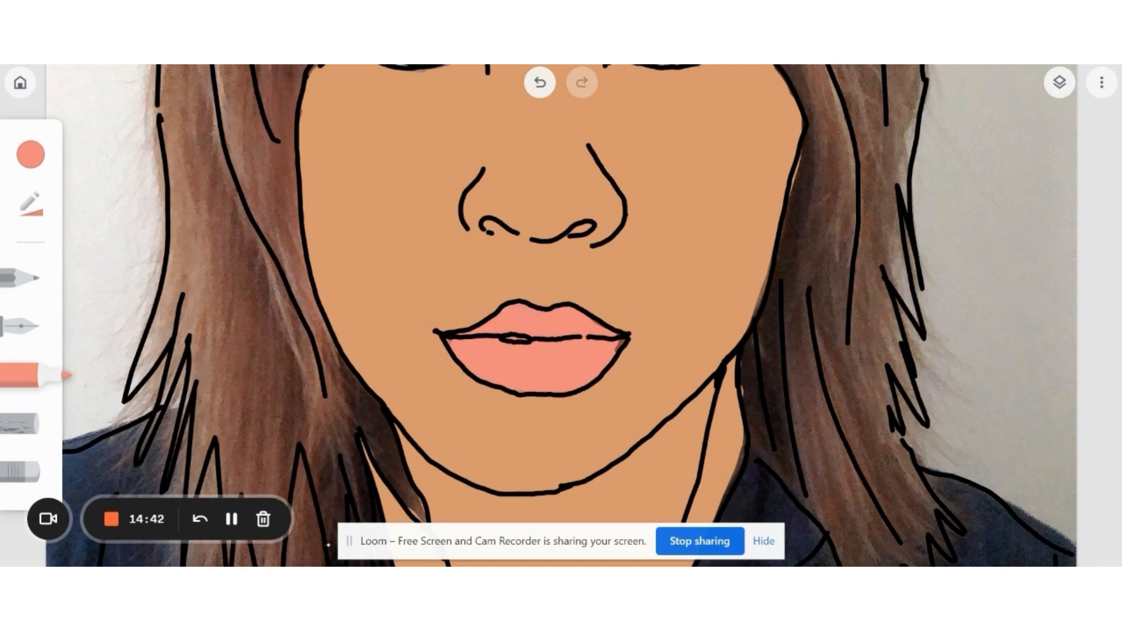
# Reduce the marker to a very small size and hide the photo layer to inspect the lip fill
pyautogui.click(31, 205)
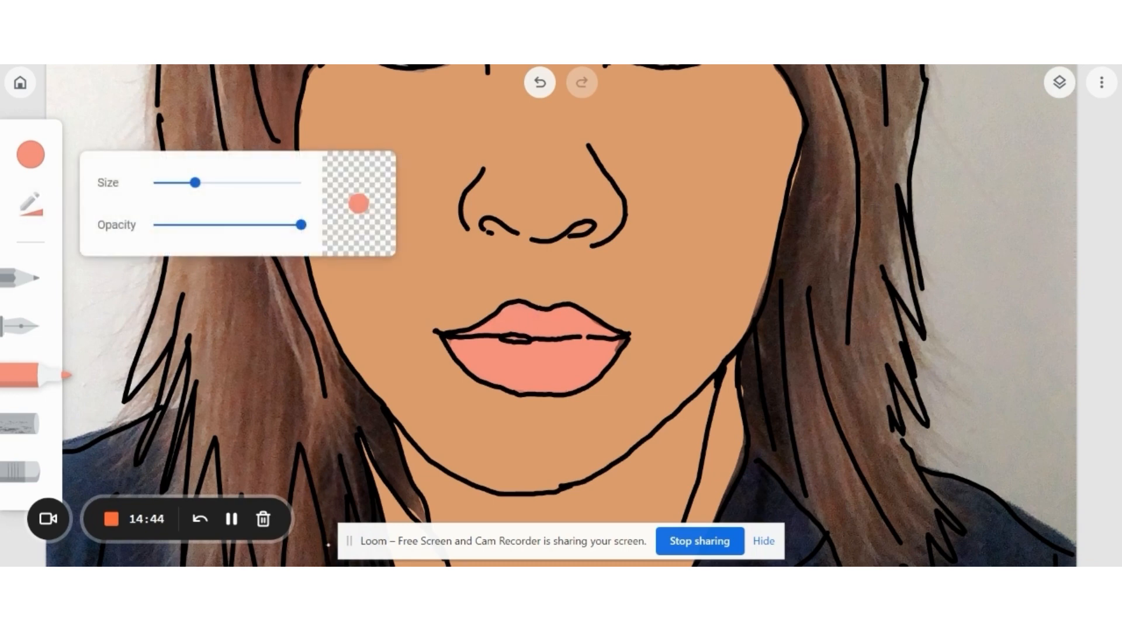
pyautogui.moveTo(195, 183); pyautogui.dragTo(159, 183)
pyautogui.press('Escape')
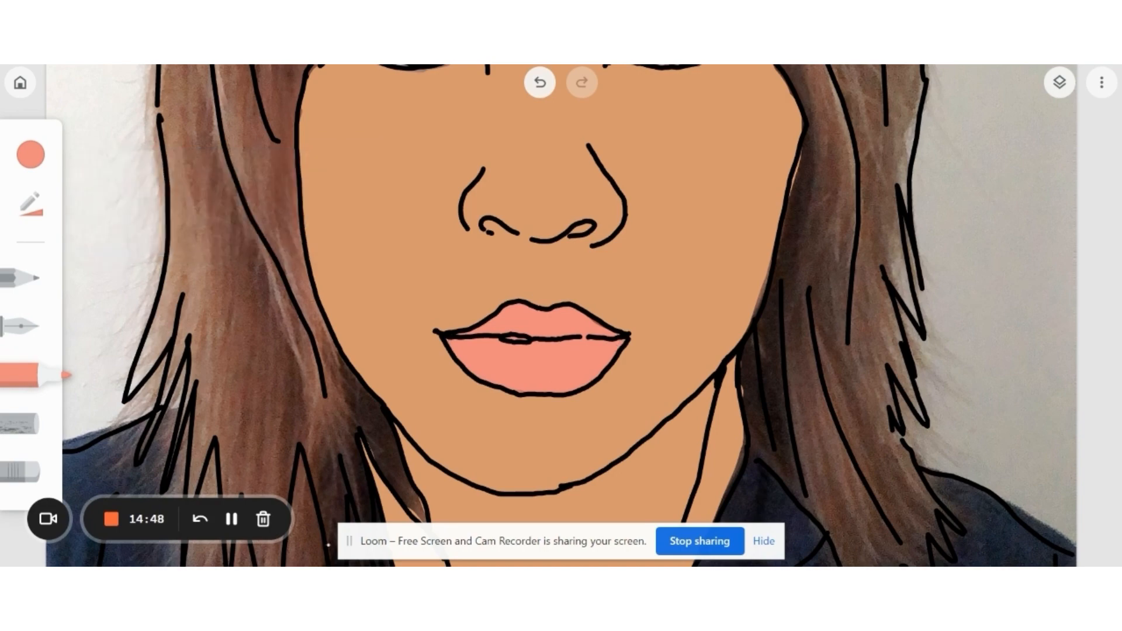
pyautogui.scroll(-5, 514, 350)
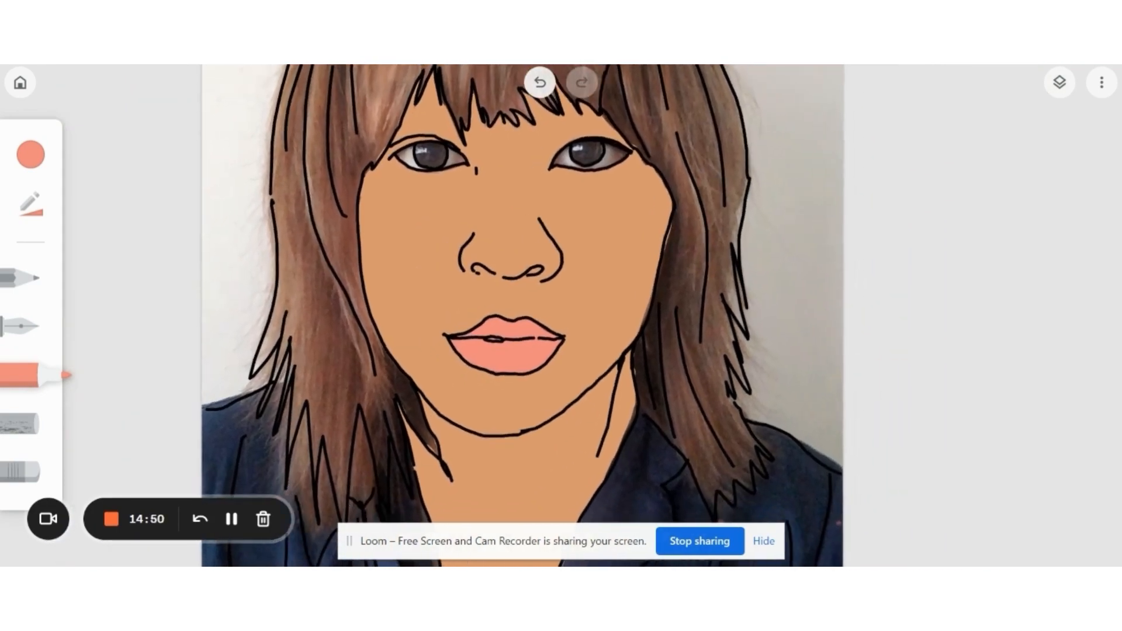
pyautogui.click(1059, 83)
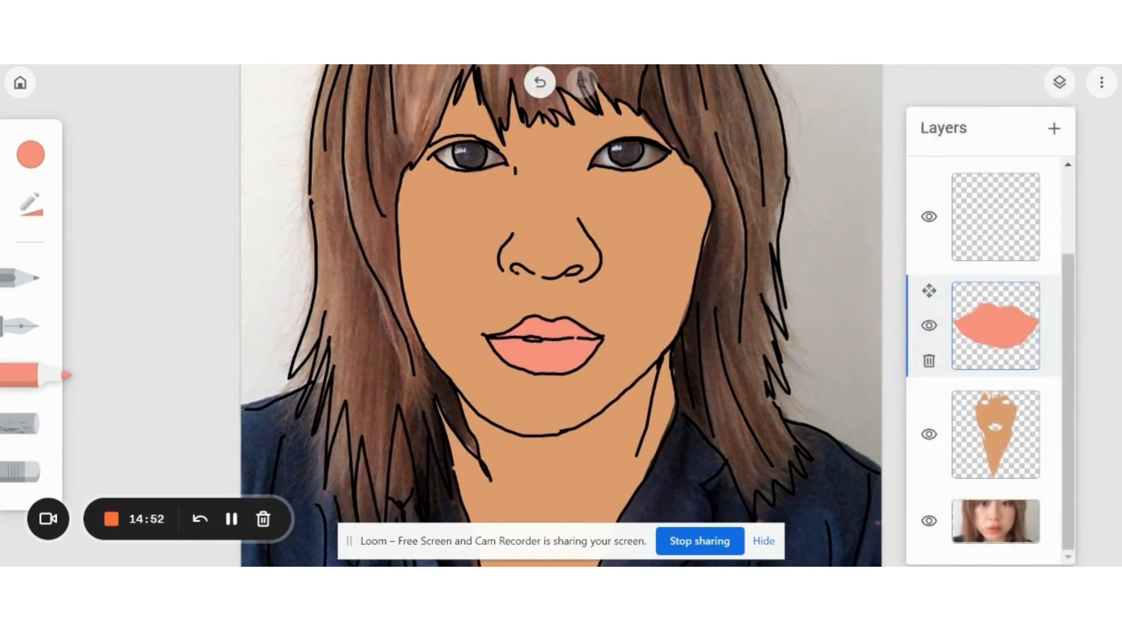
pyautogui.click(929, 521)
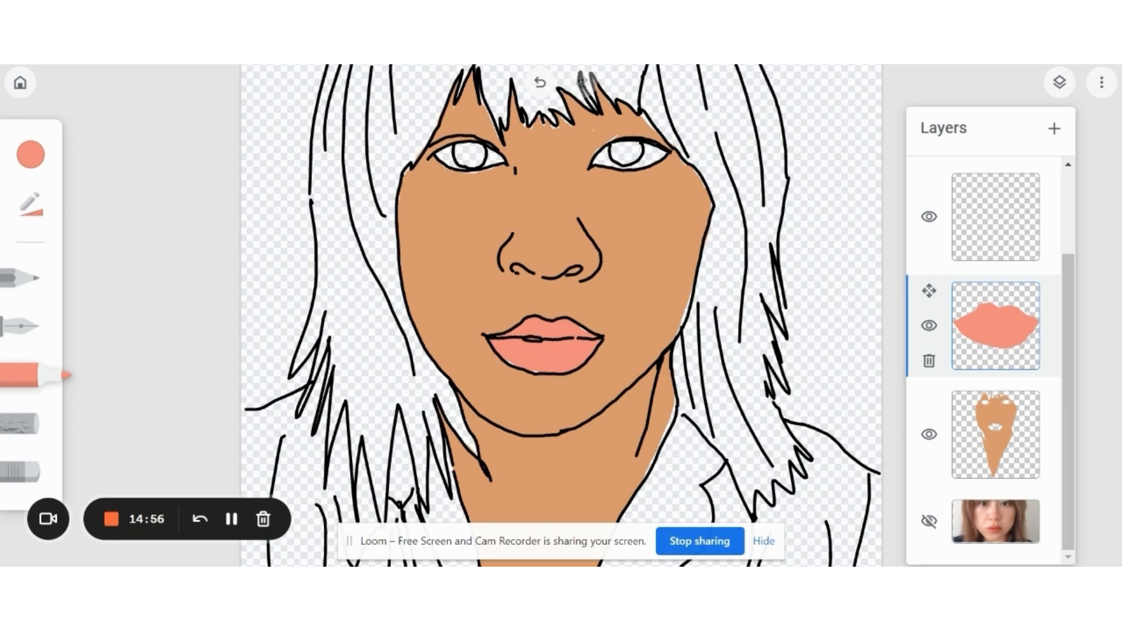
pyautogui.scroll(5, 637, 387)
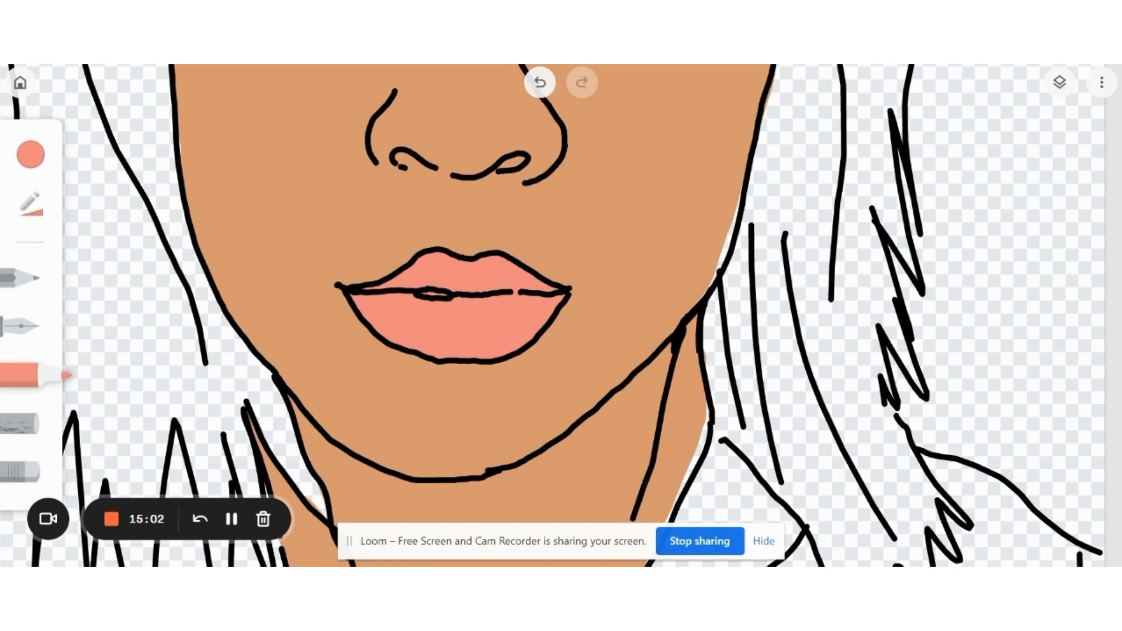
# Try the custom light red #f3887f as the marker colour
pyautogui.click(1059, 82)
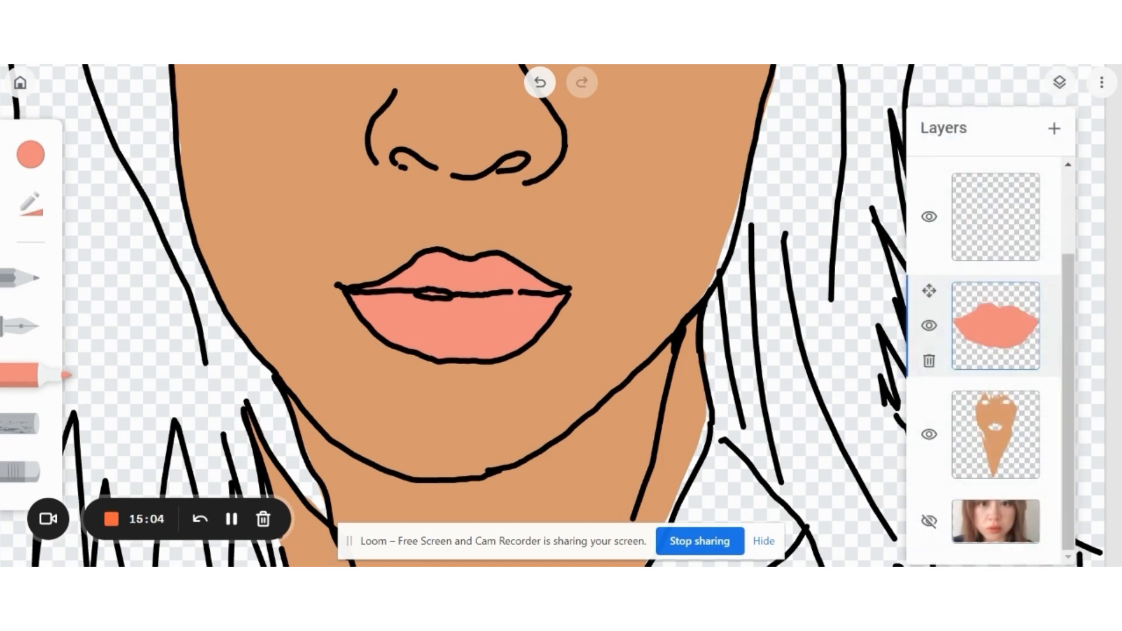
pyautogui.click(31, 155)
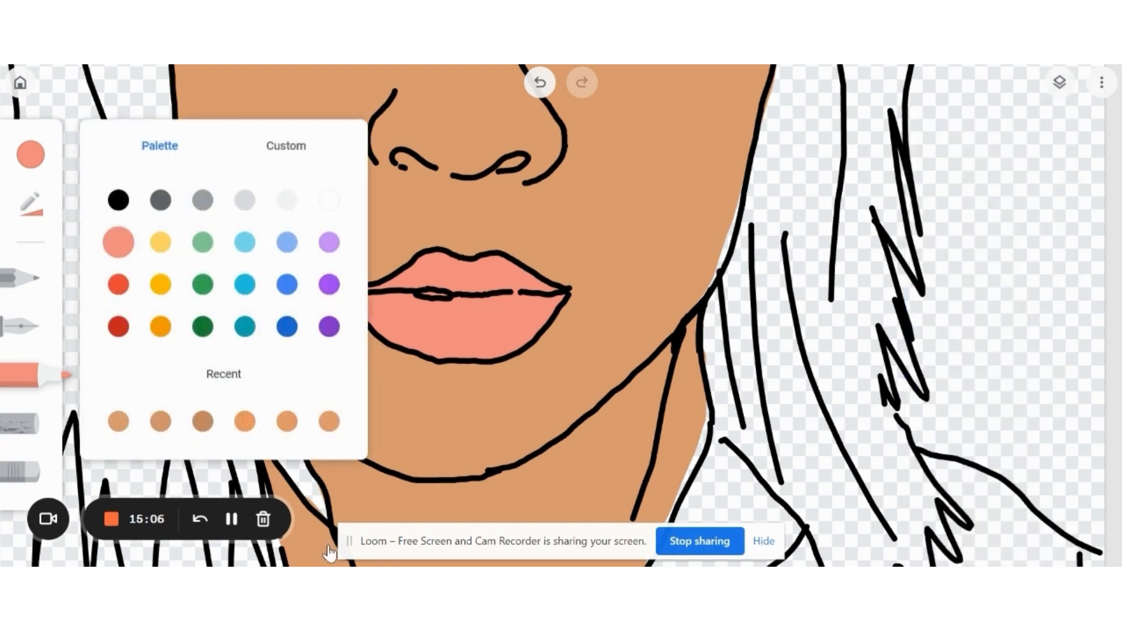
pyautogui.click(329, 552)
pyautogui.click(31, 155)
pyautogui.click(285, 145)
pyautogui.moveTo(213, 193)
pyautogui.mouseDown()
pyautogui.moveTo(192, 200)
pyautogui.moveTo(218, 197)
pyautogui.mouseUp()
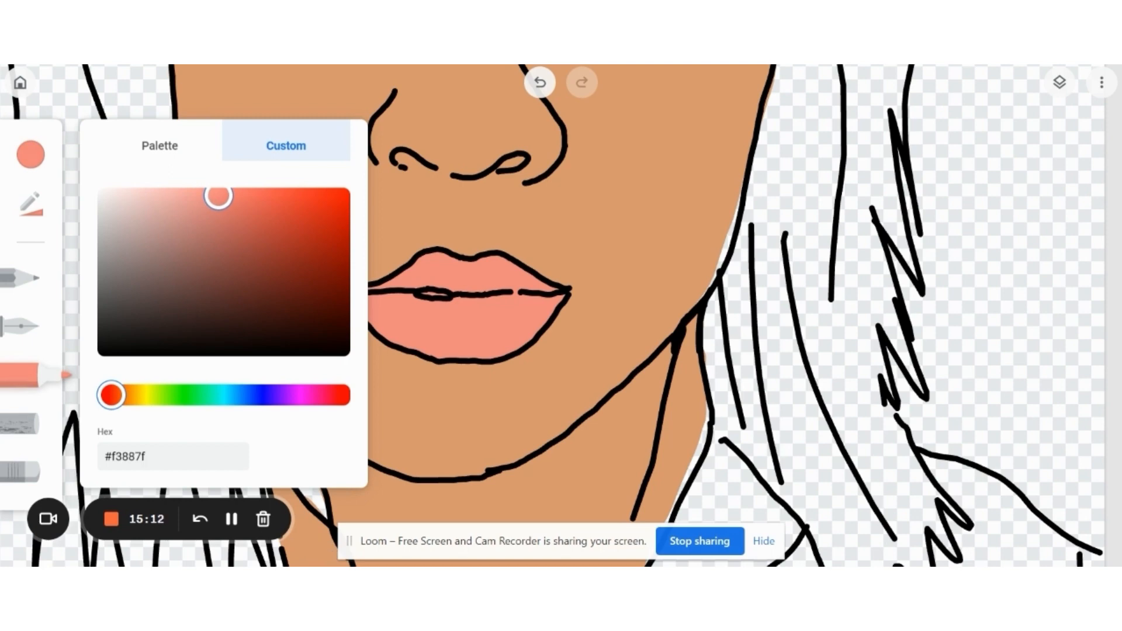
pyautogui.click(328, 545)
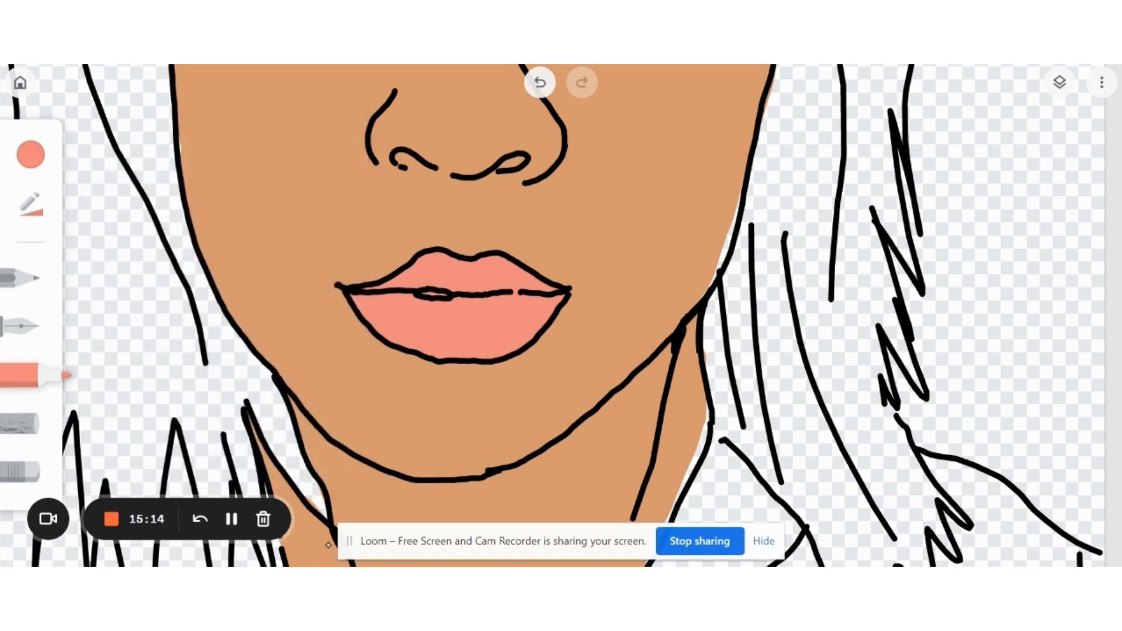
# On the skin layer, fill the small gaps by the right fringe and right cheek edge with skin colour, undoing the stray stroke
pyautogui.click(1059, 83)
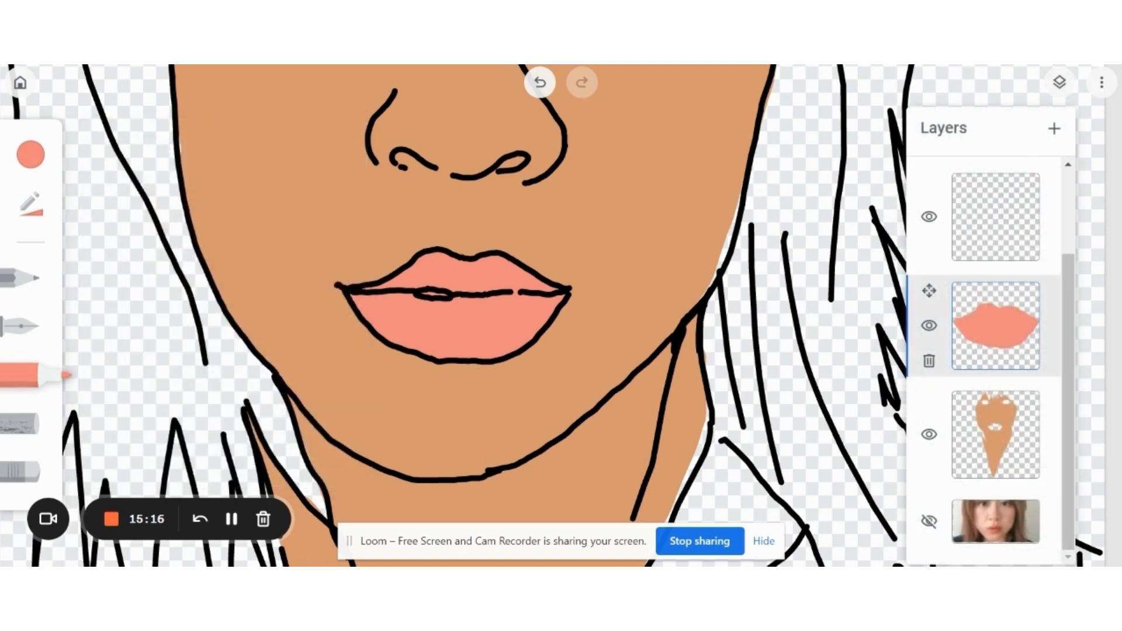
pyautogui.click(1060, 82)
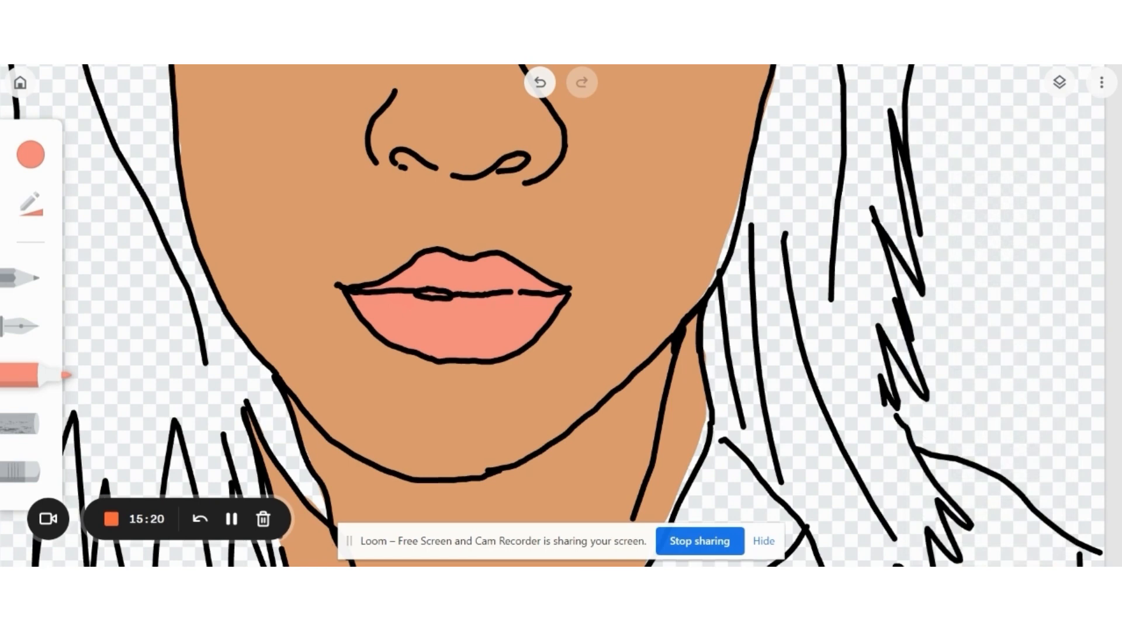
pyautogui.click(1059, 82)
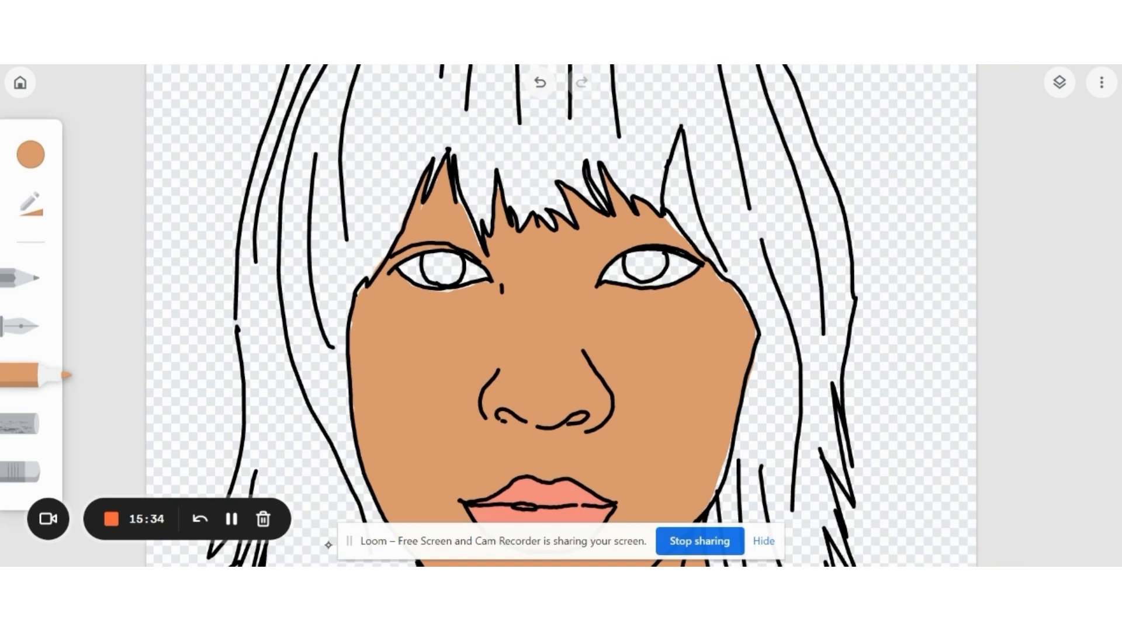
pyautogui.moveTo(667, 217); pyautogui.dragTo(678, 231)
pyautogui.moveTo(755, 343); pyautogui.dragTo(755, 490)
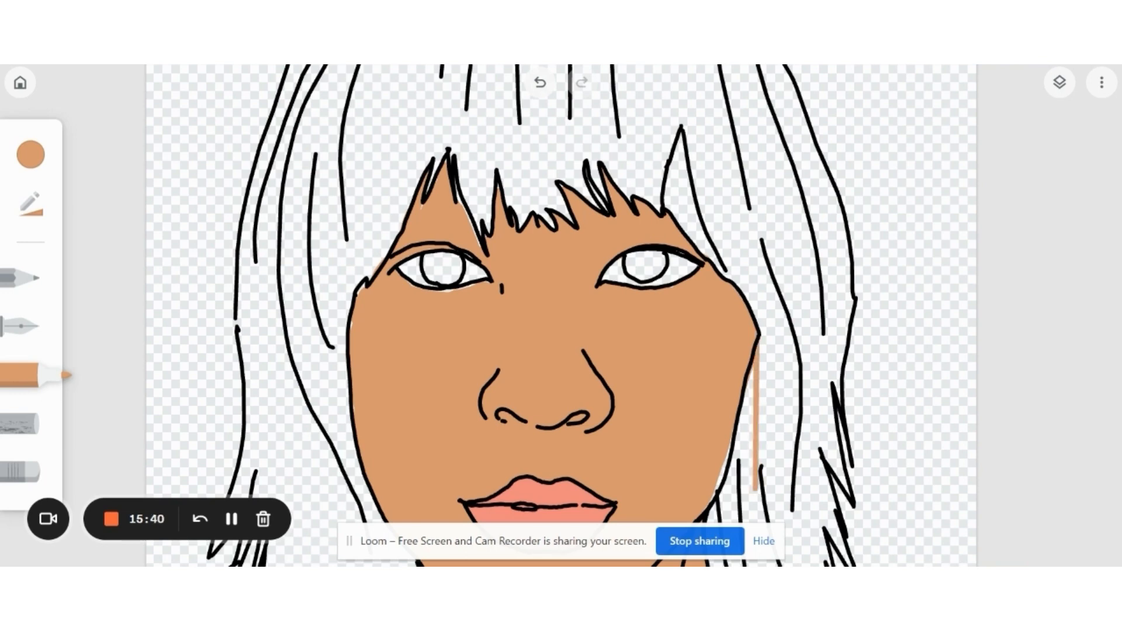
pyautogui.click(540, 82)
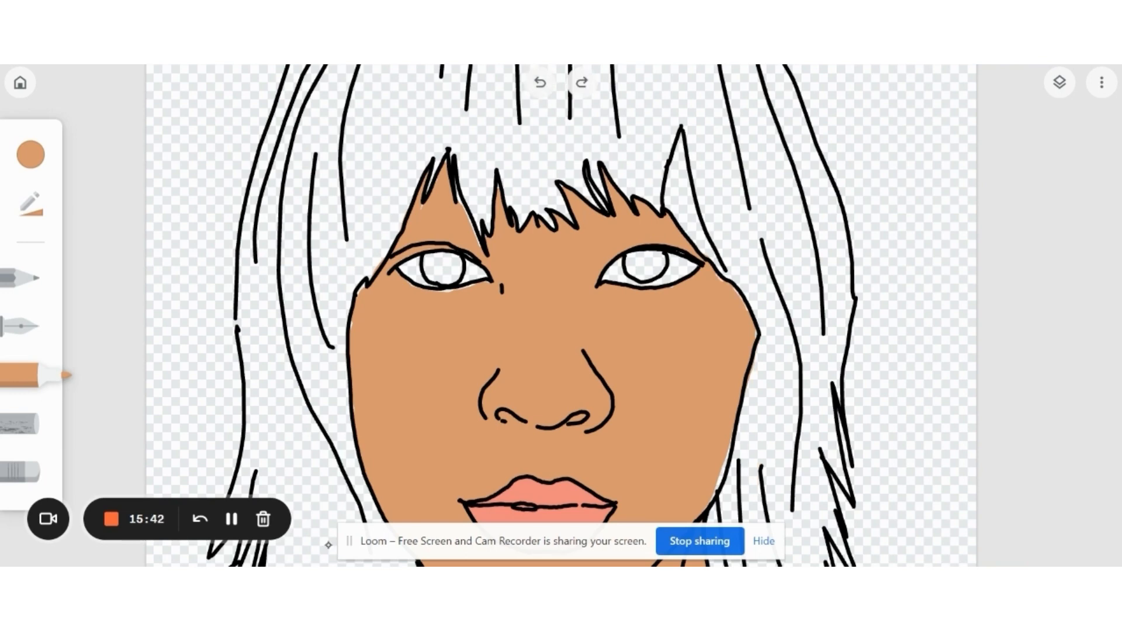
pyautogui.moveTo(753, 344); pyautogui.dragTo(747, 369)
# Select the lip layer and show the photo layer again
pyautogui.click(1059, 82)
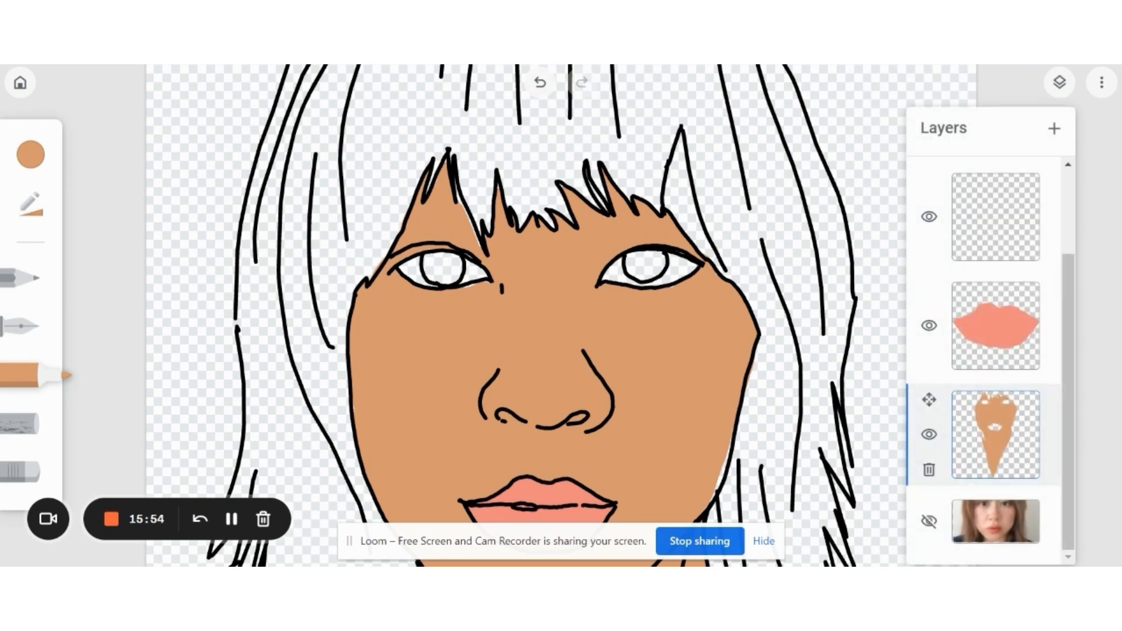
pyautogui.click(996, 325)
pyautogui.scroll(-5, 490, 166)
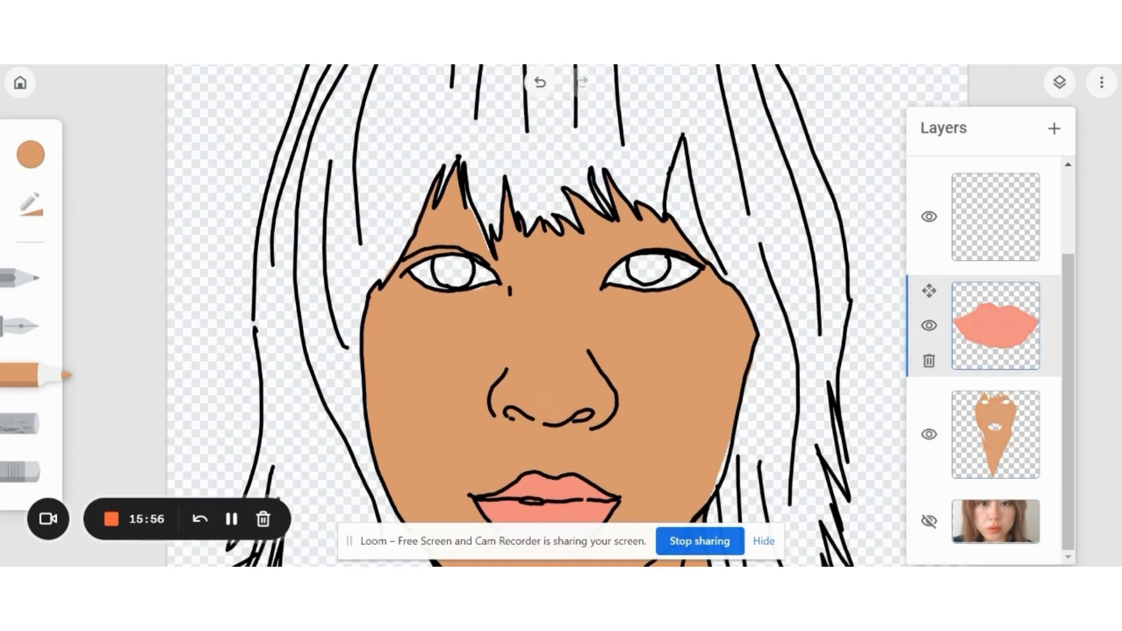
pyautogui.scroll(-3, 560, 316)
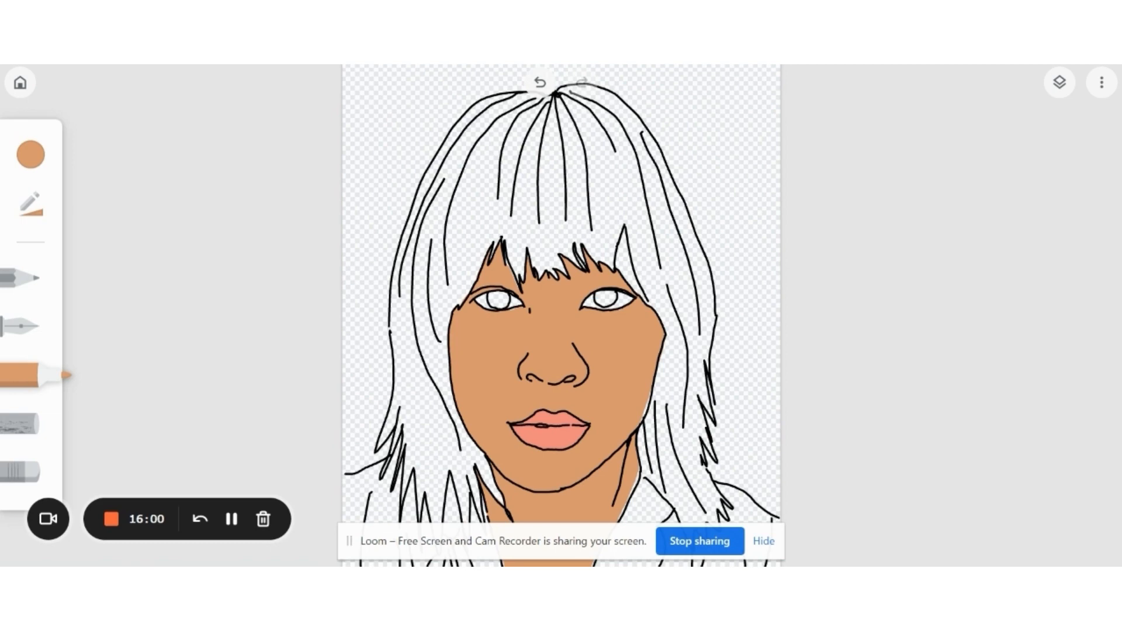
pyautogui.click(1059, 82)
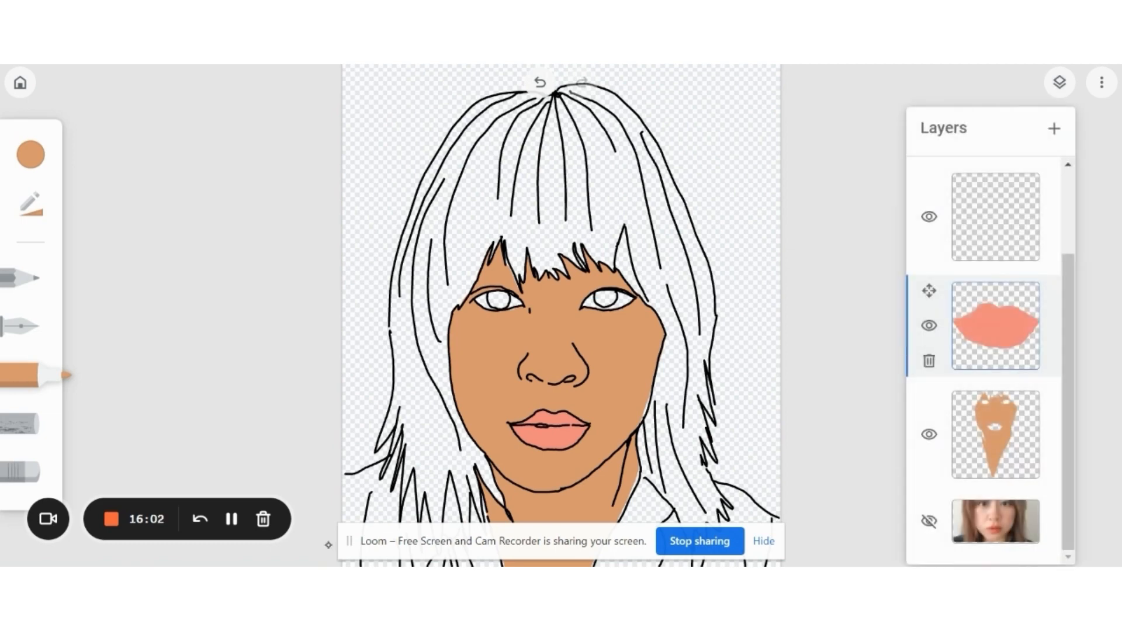
pyautogui.click(929, 521)
# Set the marker to the custom dark brown #382112 and paint a few first strokes on the hair above the fringe
pyautogui.click(31, 154)
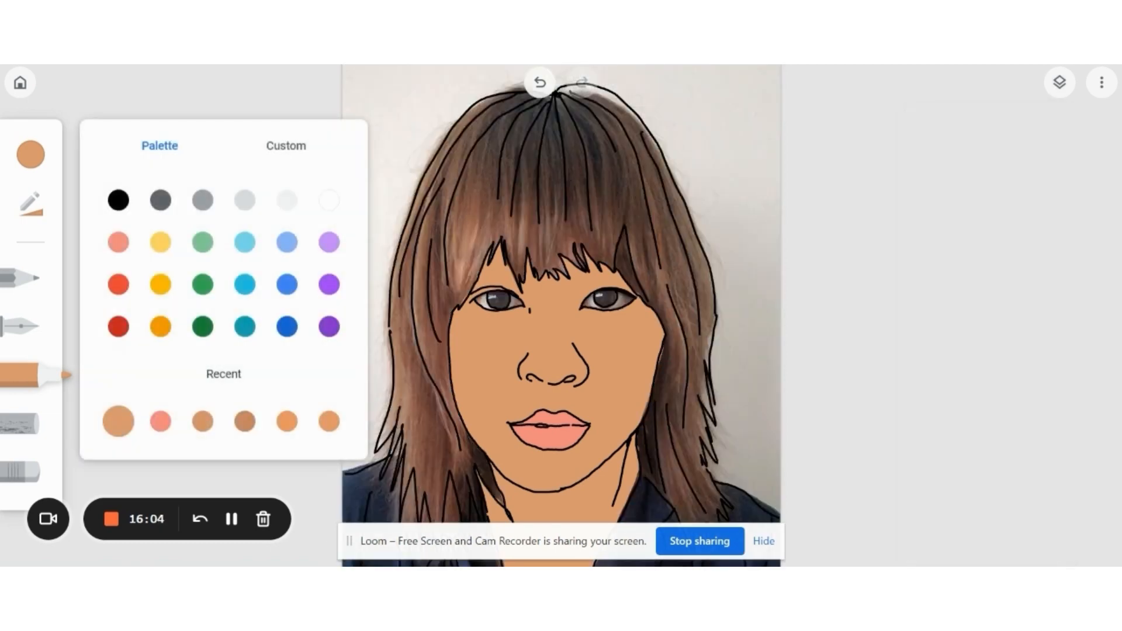
pyautogui.click(286, 146)
pyautogui.click(271, 319)
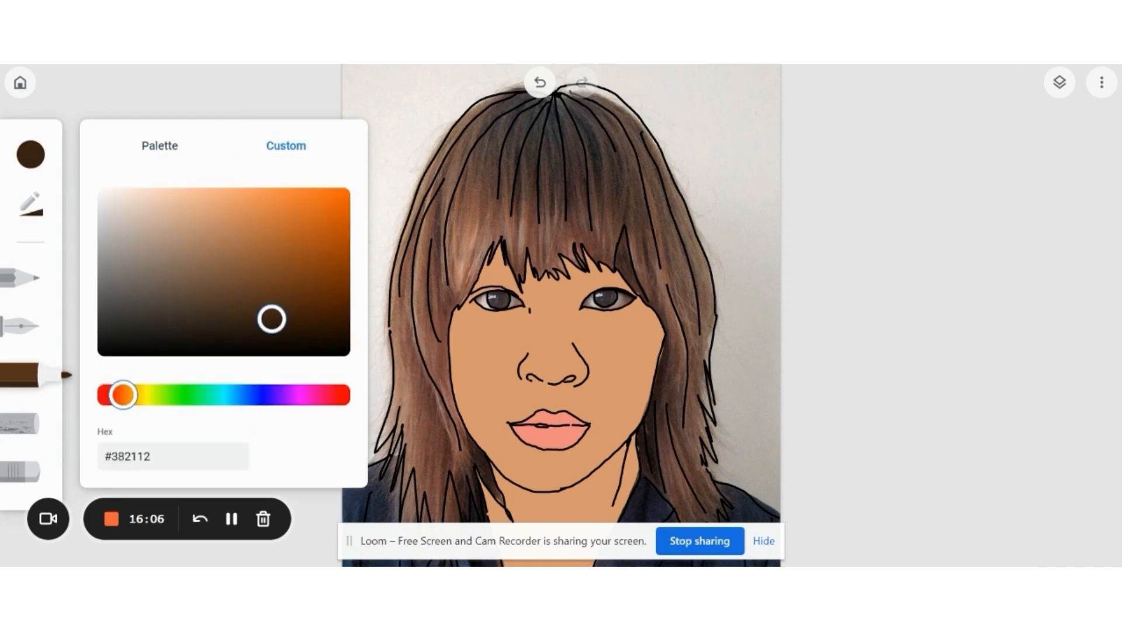
pyautogui.moveTo(577, 158)
pyautogui.mouseDown()
pyautogui.moveTo(576, 206)
pyautogui.moveTo(604, 202)
pyautogui.mouseUp()
pyautogui.click(1060, 82)
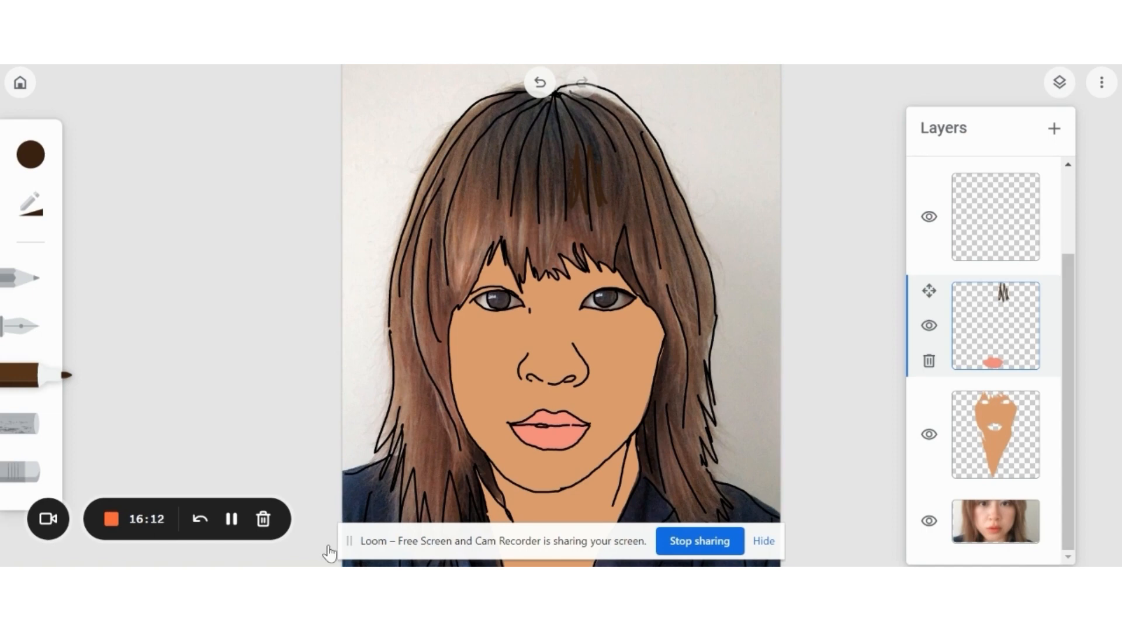
# Set the marker to its maximum size and paint the crown and the right side of the hair dark brown
pyautogui.click(31, 204)
pyautogui.moveTo(159, 183); pyautogui.dragTo(301, 182)
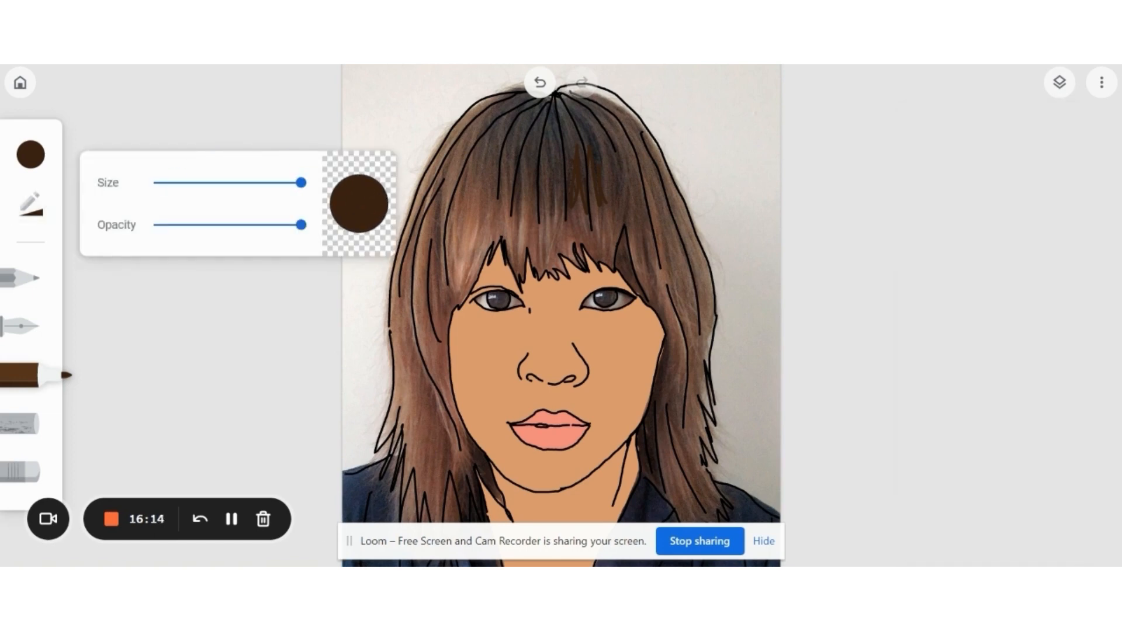
pyautogui.click(1060, 83)
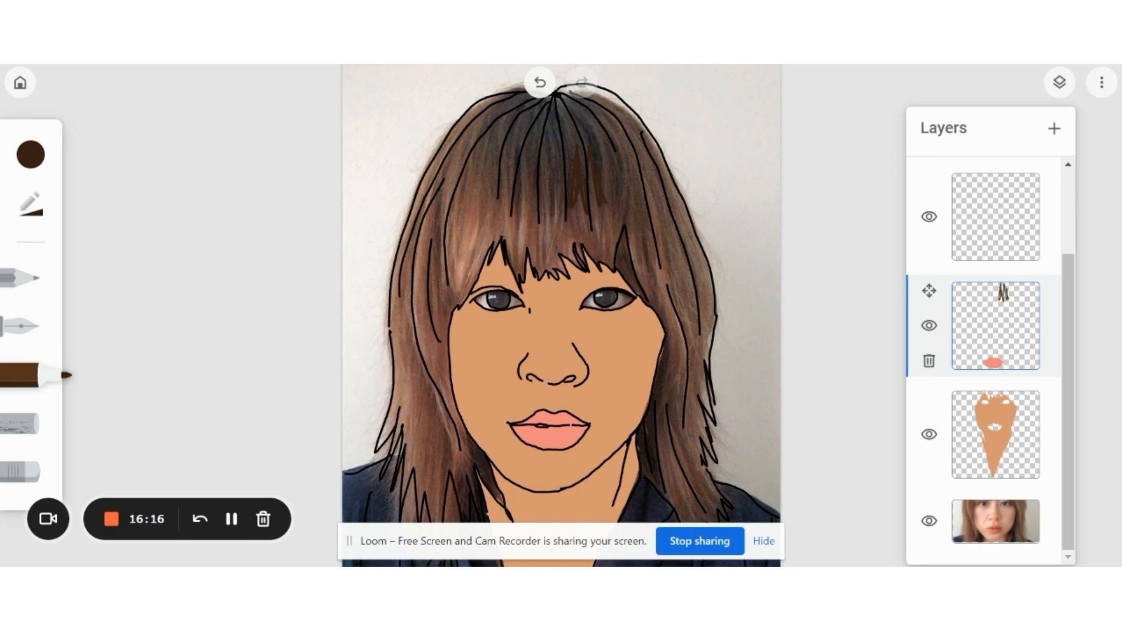
pyautogui.moveTo(526, 200)
pyautogui.mouseDown()
pyautogui.moveTo(527, 167)
pyautogui.moveTo(438, 238)
pyautogui.moveTo(535, 117)
pyautogui.moveTo(573, 222)
pyautogui.moveTo(581, 128)
pyautogui.moveTo(607, 222)
pyautogui.moveTo(640, 146)
pyautogui.moveTo(654, 233)
pyautogui.moveTo(643, 249)
pyautogui.moveTo(663, 284)
pyautogui.moveTo(640, 275)
pyautogui.moveTo(643, 286)
pyautogui.moveTo(677, 192)
pyautogui.moveTo(631, 137)
pyautogui.moveTo(681, 245)
pyautogui.moveTo(684, 222)
pyautogui.moveTo(698, 281)
pyautogui.moveTo(684, 318)
pyautogui.moveTo(660, 316)
pyautogui.moveTo(702, 351)
pyautogui.moveTo(709, 310)
pyautogui.moveTo(672, 380)
pyautogui.moveTo(656, 375)
pyautogui.moveTo(670, 395)
pyautogui.moveTo(672, 461)
pyautogui.moveTo(691, 368)
pyautogui.moveTo(701, 409)
pyautogui.mouseUp()
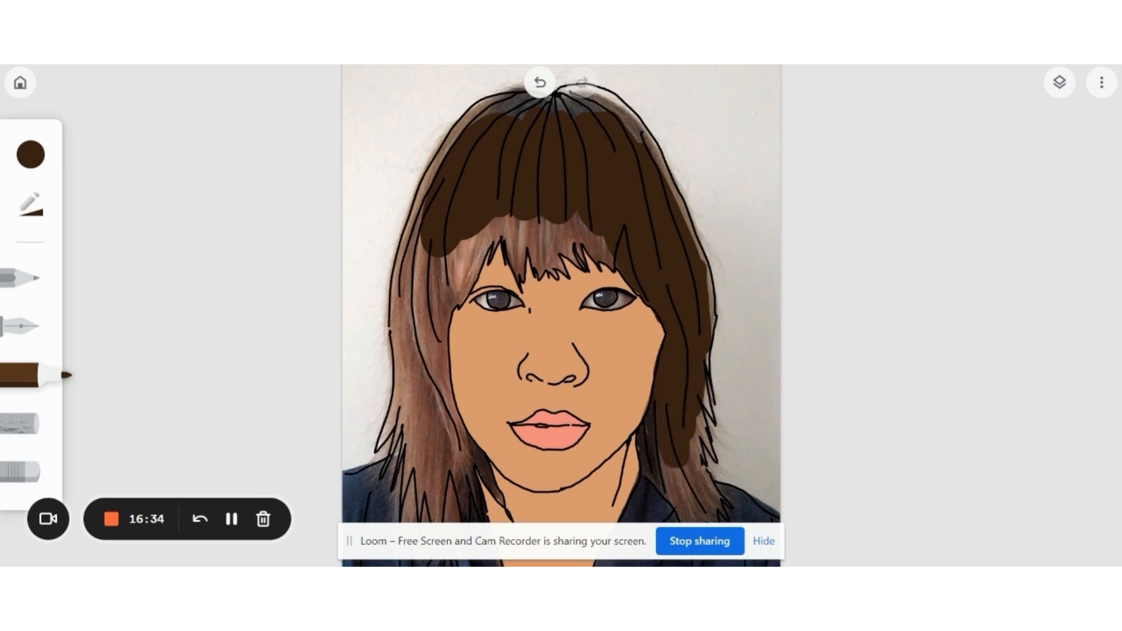
pyautogui.scroll(-3, 561, 316)
pyautogui.moveTo(682, 329)
pyautogui.mouseDown()
pyautogui.moveTo(663, 302)
pyautogui.moveTo(687, 353)
pyautogui.moveTo(716, 380)
pyautogui.moveTo(721, 304)
pyautogui.moveTo(711, 392)
pyautogui.mouseUp()
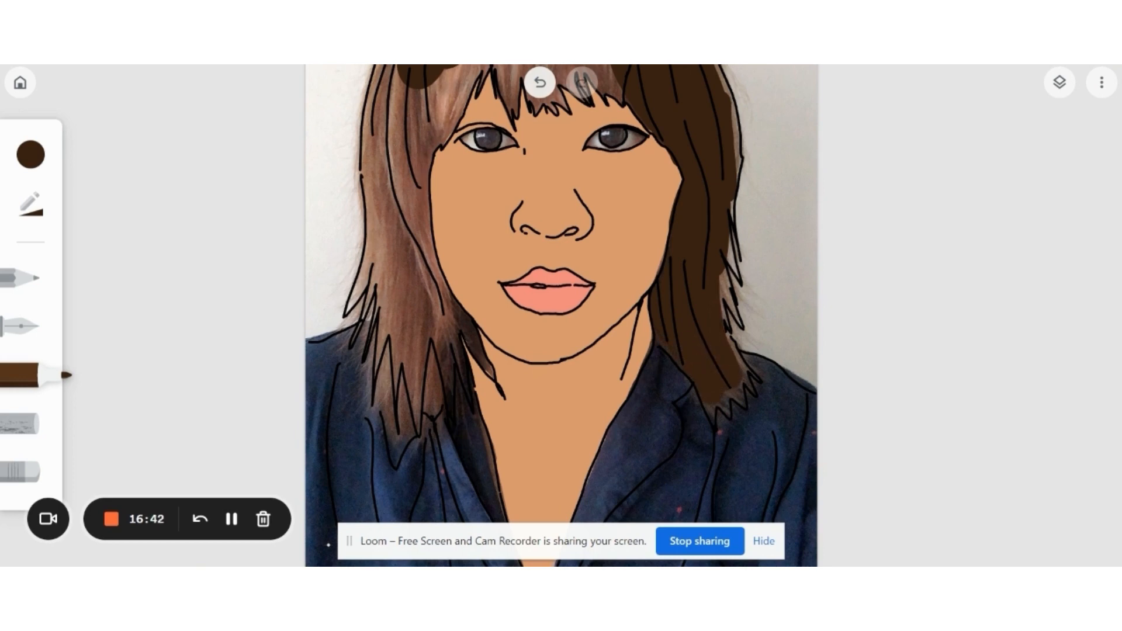
# Paint the upper left hair and the area above the fringe tips dark brown
pyautogui.moveTo(393, 96)
pyautogui.mouseDown()
pyautogui.moveTo(389, 216)
pyautogui.moveTo(404, 254)
pyautogui.moveTo(420, 157)
pyautogui.mouseUp()
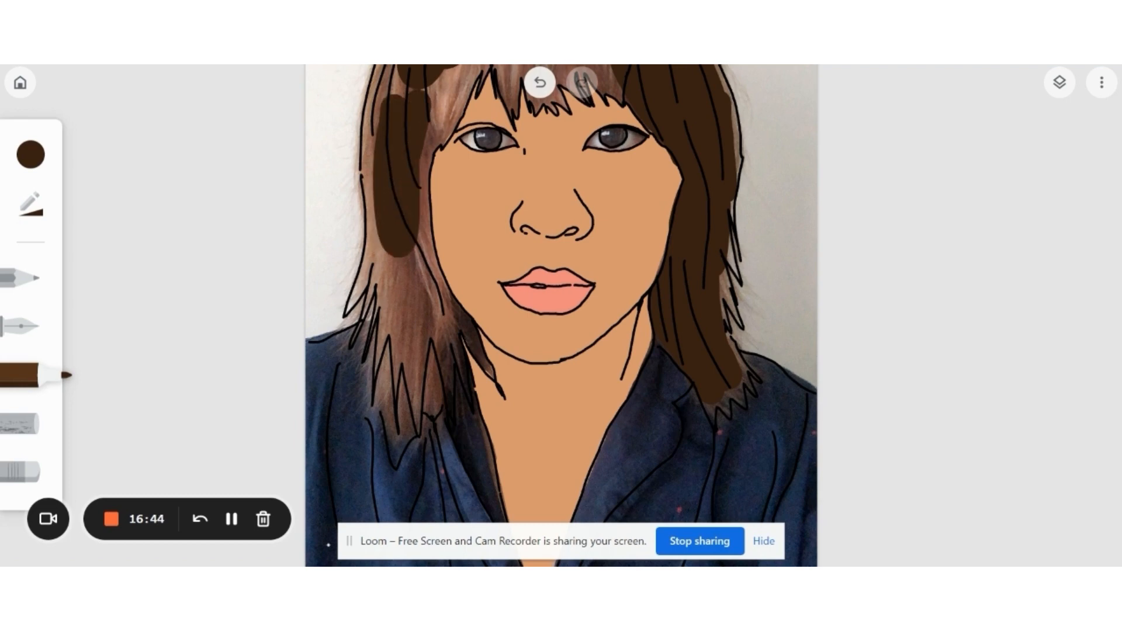
pyautogui.scroll(3, 561, 316)
pyautogui.moveTo(451, 229); pyautogui.dragTo(435, 295)
pyautogui.moveTo(495, 196); pyautogui.dragTo(444, 286)
pyautogui.moveTo(514, 178)
pyautogui.mouseDown()
pyautogui.moveTo(507, 195)
pyautogui.moveTo(575, 202)
pyautogui.moveTo(610, 231)
pyautogui.moveTo(591, 225)
pyautogui.moveTo(604, 224)
pyautogui.mouseUp()
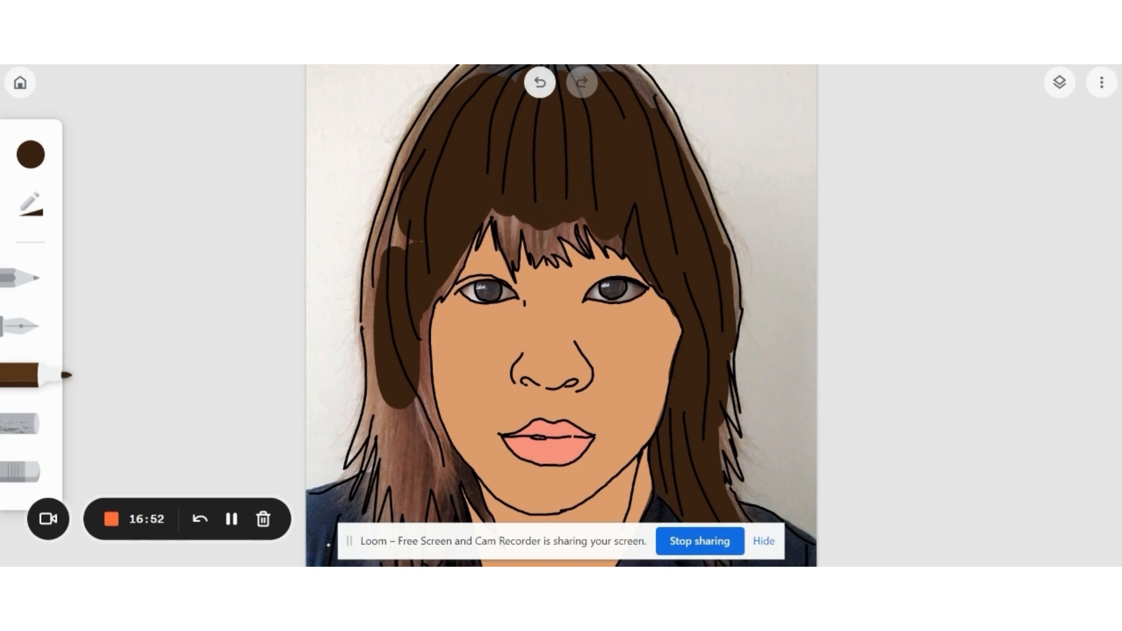
pyautogui.moveTo(514, 202); pyautogui.dragTo(509, 218)
# Paint the left side of the hair dark brown from temple level down beside the jaw, undoing one stray stroke
pyautogui.moveTo(415, 239)
pyautogui.mouseDown()
pyautogui.moveTo(403, 196)
pyautogui.moveTo(389, 261)
pyautogui.mouseUp()
pyautogui.moveTo(368, 272)
pyautogui.mouseDown()
pyautogui.moveTo(371, 365)
pyautogui.moveTo(387, 411)
pyautogui.mouseUp()
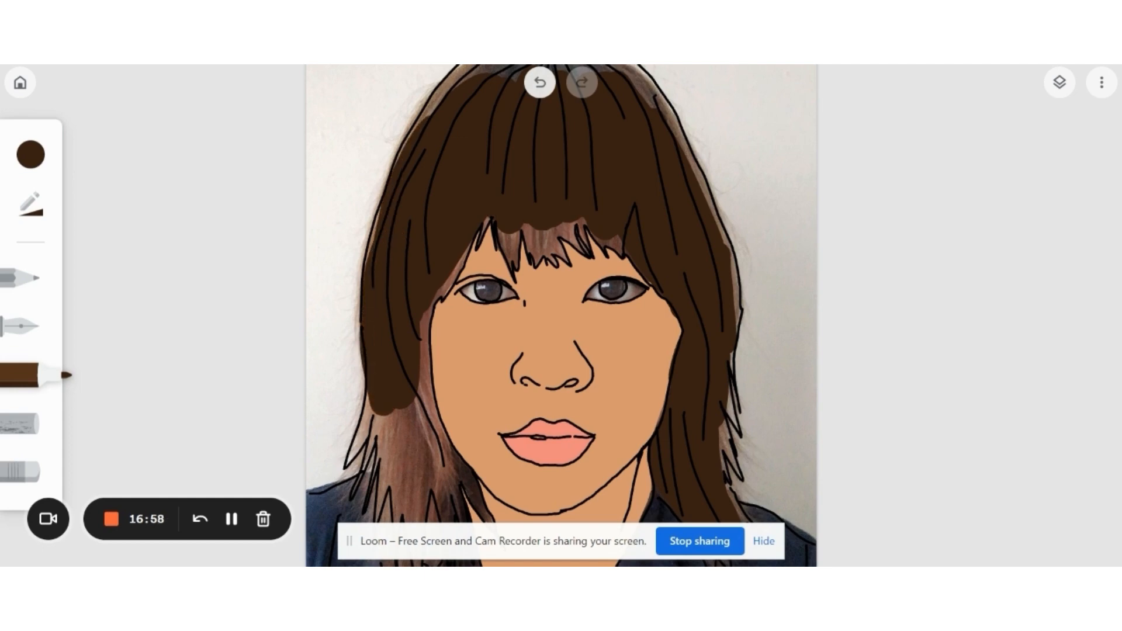
pyautogui.click(540, 83)
pyautogui.moveTo(383, 264); pyautogui.dragTo(387, 366)
pyautogui.moveTo(379, 323)
pyautogui.mouseDown()
pyautogui.moveTo(411, 169)
pyautogui.moveTo(394, 395)
pyautogui.moveTo(408, 456)
pyautogui.moveTo(388, 402)
pyautogui.moveTo(415, 453)
pyautogui.moveTo(426, 310)
pyautogui.moveTo(439, 286)
pyautogui.moveTo(427, 315)
pyautogui.mouseUp()
pyautogui.moveTo(366, 334); pyautogui.dragTo(363, 355)
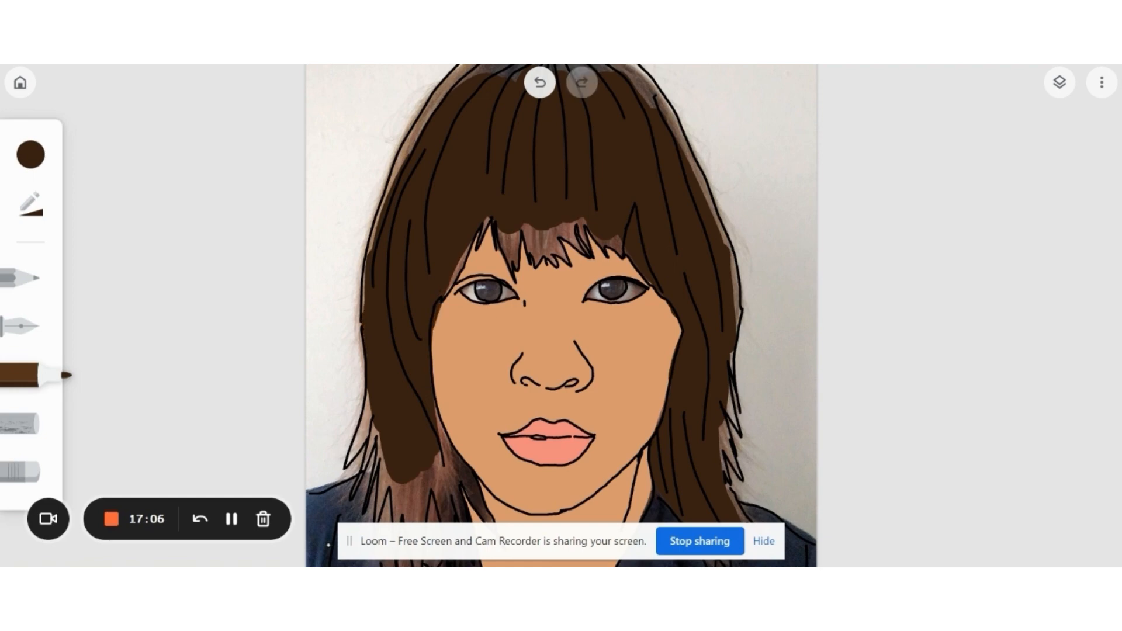
pyautogui.scroll(-3, 561, 315)
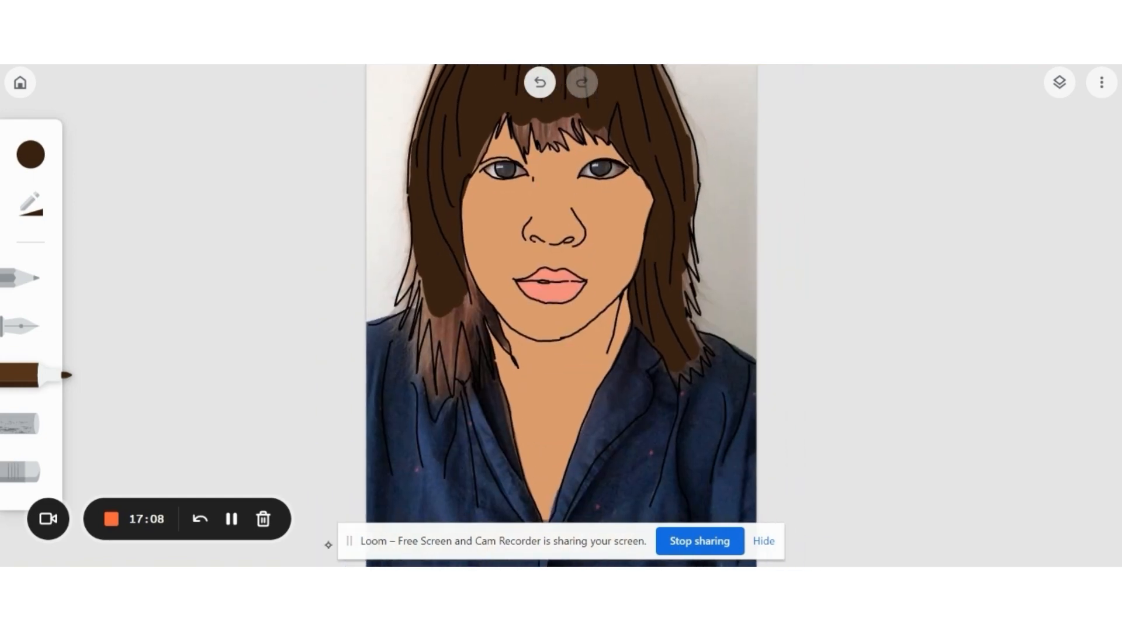
pyautogui.moveTo(443, 322); pyautogui.dragTo(451, 319)
pyautogui.moveTo(458, 278); pyautogui.dragTo(464, 301)
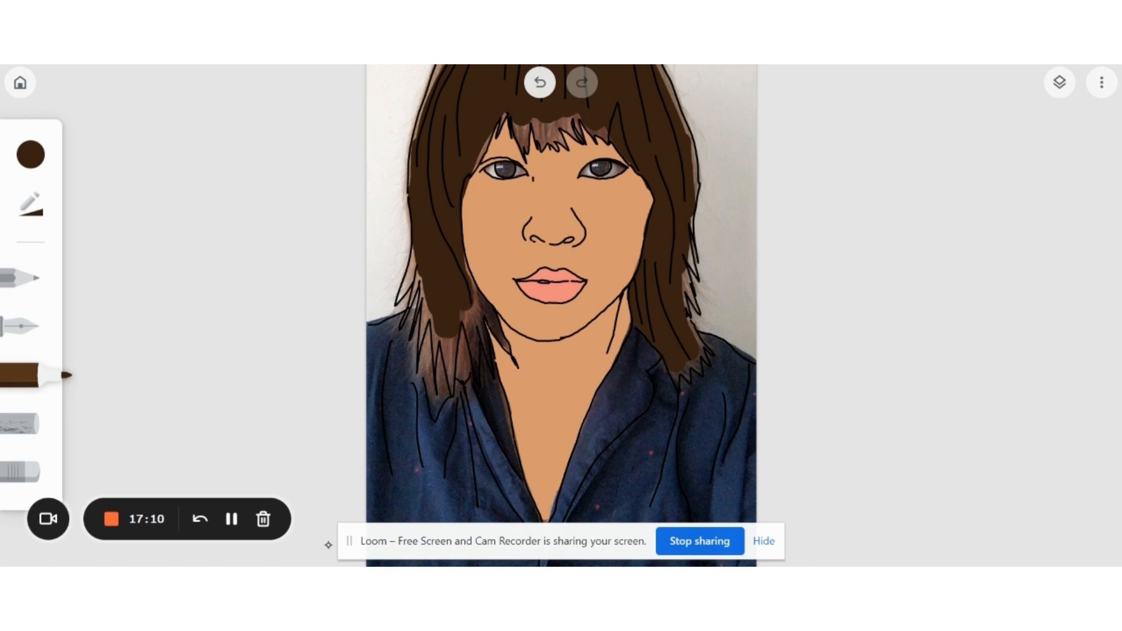
# Paint the bare edges of the crown dark brown and hide the photo layer
pyautogui.scroll(4, 561, 316)
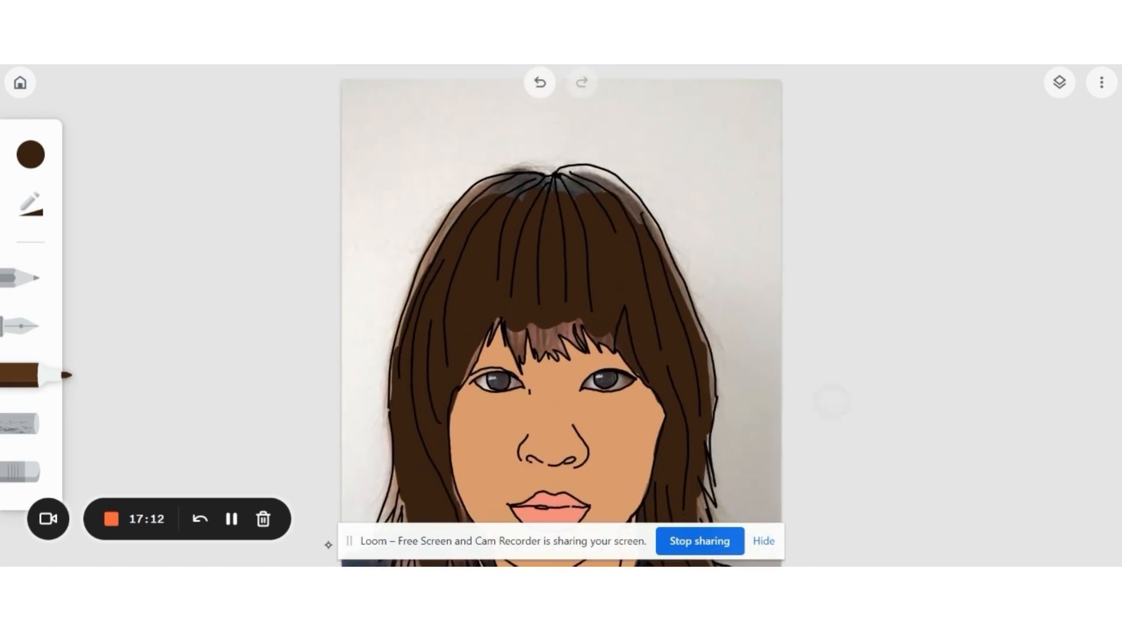
pyautogui.moveTo(416, 295)
pyautogui.mouseDown()
pyautogui.moveTo(437, 248)
pyautogui.moveTo(486, 193)
pyautogui.moveTo(552, 181)
pyautogui.moveTo(581, 189)
pyautogui.moveTo(603, 175)
pyautogui.moveTo(651, 244)
pyautogui.mouseUp()
pyautogui.click(1059, 82)
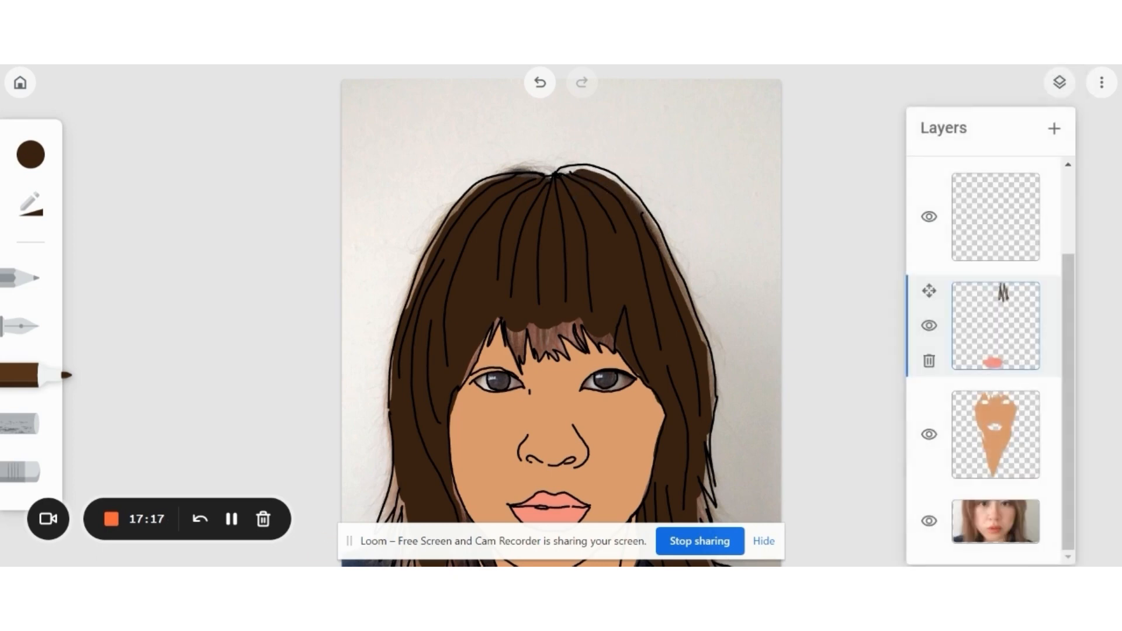
pyautogui.scroll(2, 994, 350)
pyautogui.scroll(-2, 993, 351)
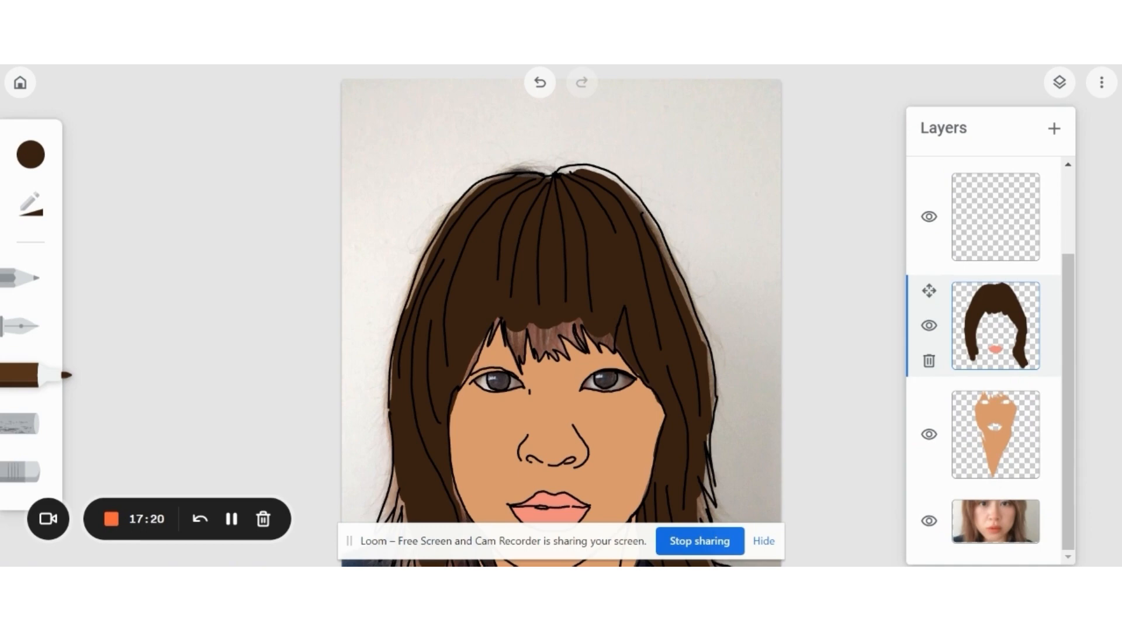
pyautogui.click(929, 521)
# Reduce the marker size to about a quarter and fill the lower left hair and the left and middle fringe dark brown
pyautogui.scroll(-2, 561, 350)
pyautogui.scroll(-2, 561, 351)
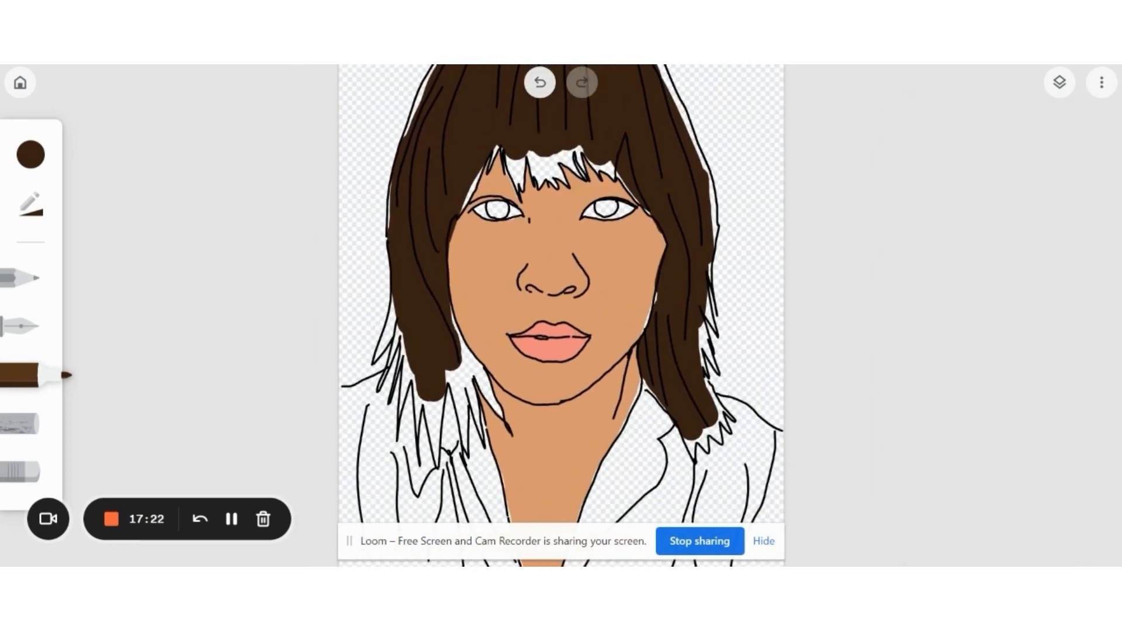
pyautogui.click(31, 205)
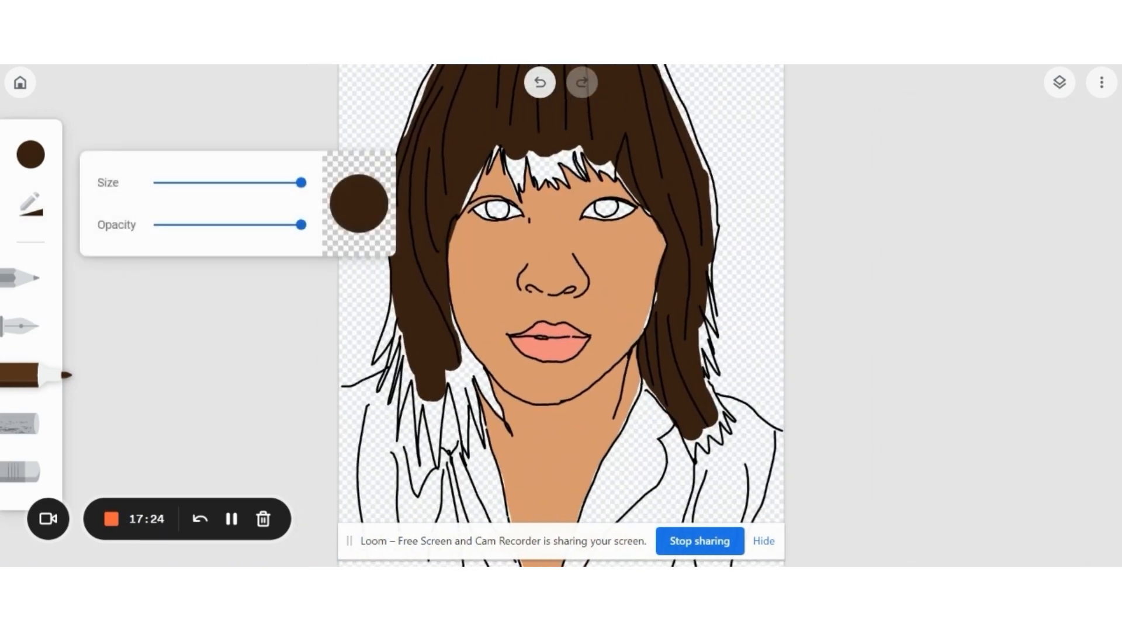
pyautogui.moveTo(301, 182); pyautogui.dragTo(188, 183)
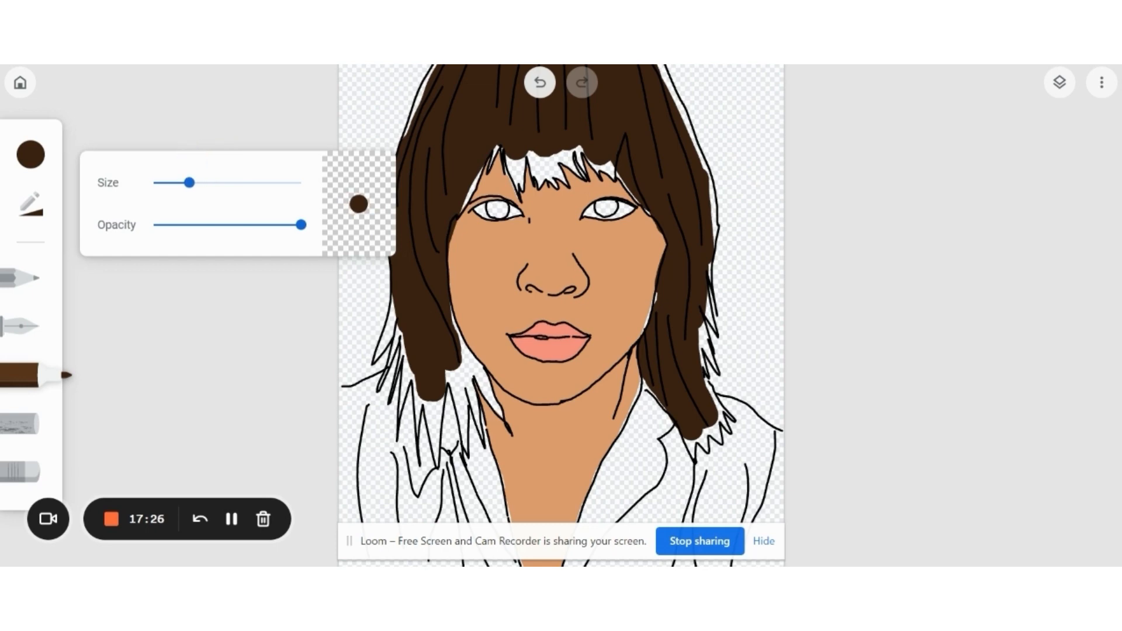
pyautogui.moveTo(451, 373)
pyautogui.mouseDown()
pyautogui.moveTo(463, 431)
pyautogui.moveTo(459, 312)
pyautogui.moveTo(498, 407)
pyautogui.moveTo(438, 418)
pyautogui.moveTo(428, 406)
pyautogui.moveTo(434, 423)
pyautogui.moveTo(441, 399)
pyautogui.moveTo(417, 399)
pyautogui.moveTo(411, 368)
pyautogui.moveTo(408, 386)
pyautogui.moveTo(408, 338)
pyautogui.mouseUp()
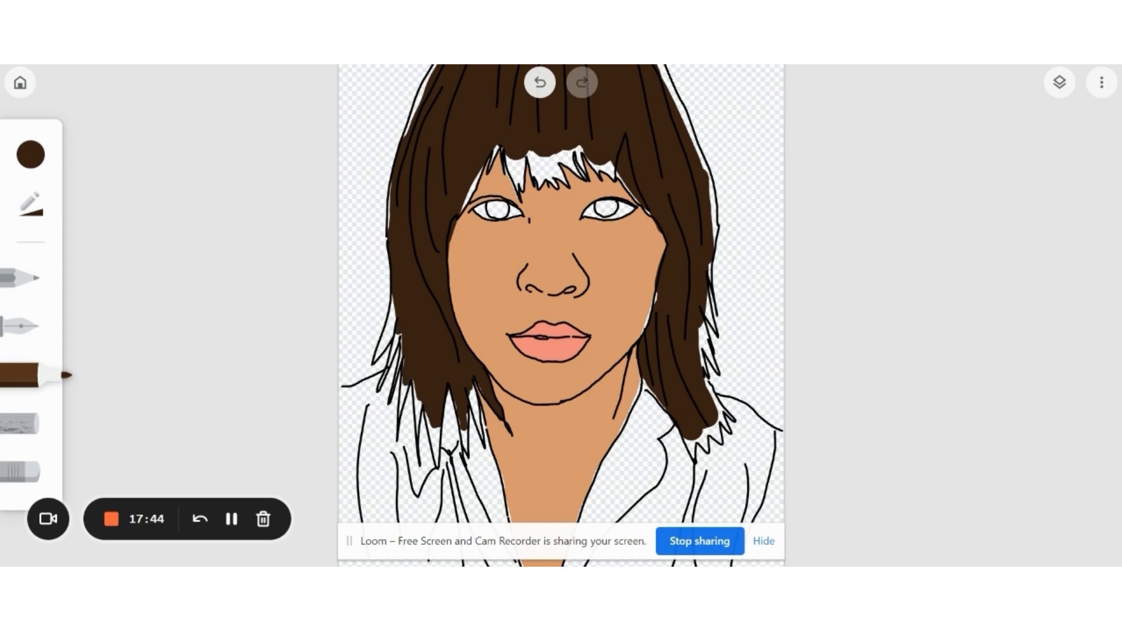
pyautogui.moveTo(393, 296); pyautogui.dragTo(381, 345)
pyautogui.moveTo(462, 212)
pyautogui.mouseDown()
pyautogui.moveTo(497, 146)
pyautogui.moveTo(513, 172)
pyautogui.moveTo(528, 154)
pyautogui.moveTo(534, 176)
pyautogui.moveTo(552, 157)
pyautogui.moveTo(558, 176)
pyautogui.moveTo(566, 150)
pyautogui.moveTo(573, 157)
pyautogui.mouseUp()
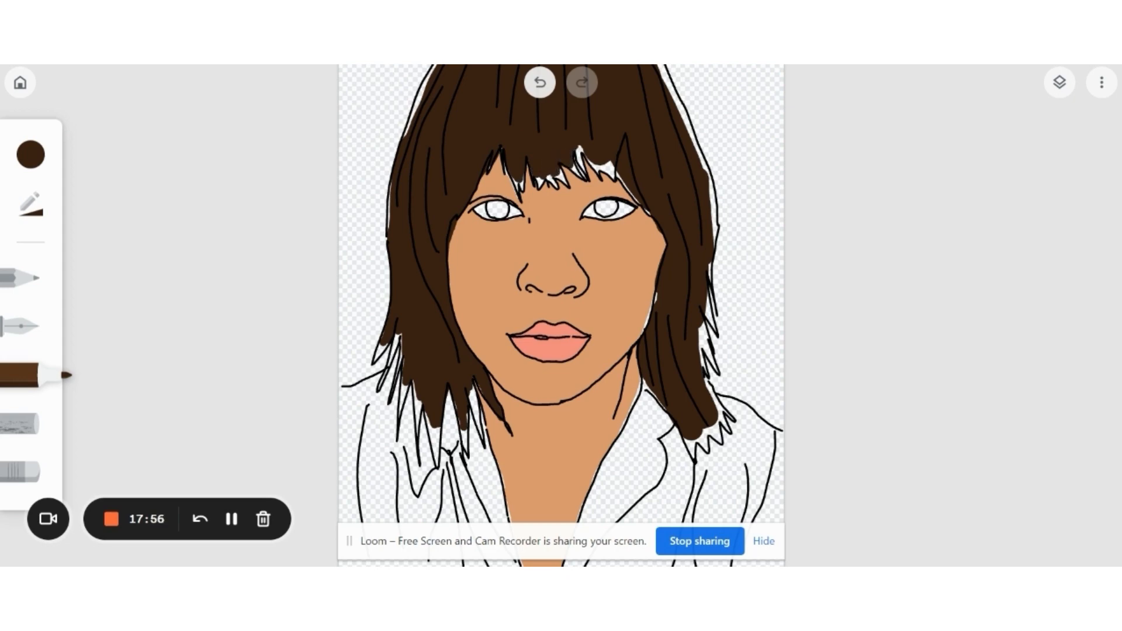
# Fill the gaps along the hair outline with dark brown, up the left edge, over the crown and down the upper right edge
pyautogui.moveTo(396, 232)
pyautogui.mouseDown()
pyautogui.moveTo(427, 106)
pyautogui.moveTo(409, 129)
pyautogui.mouseUp()
pyautogui.moveTo(397, 194); pyautogui.dragTo(396, 202)
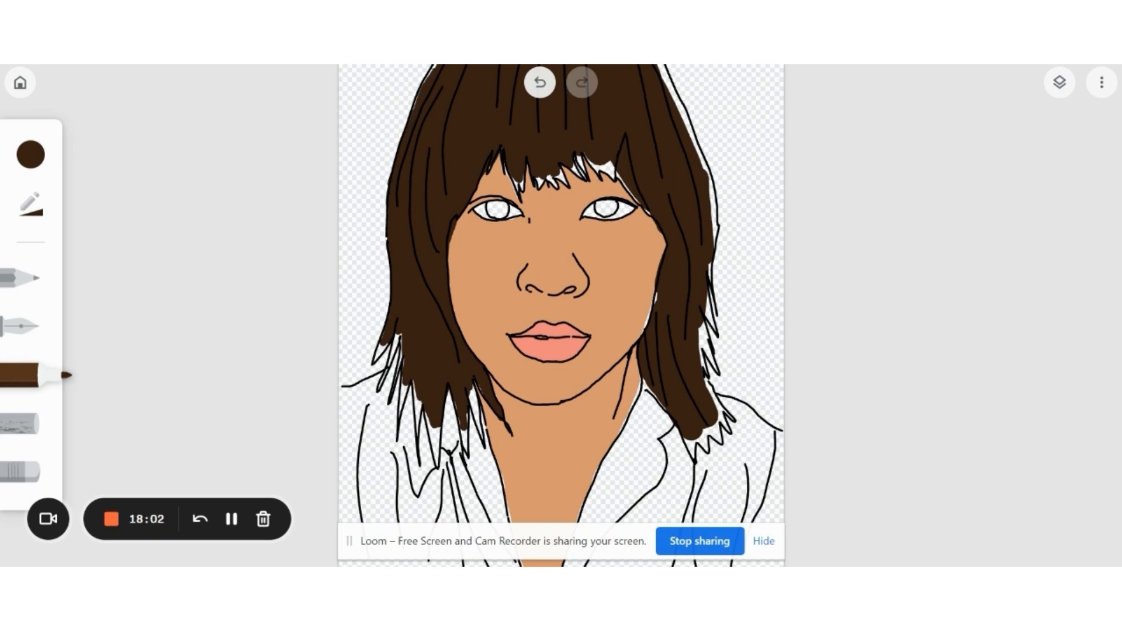
pyautogui.scroll(3, 561, 315)
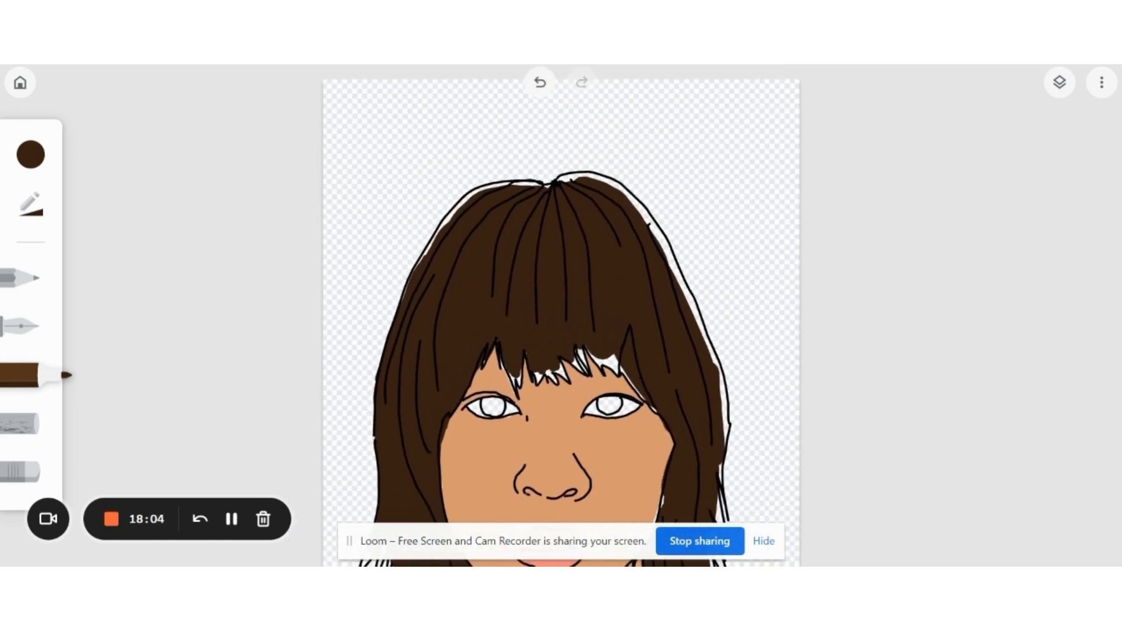
pyautogui.moveTo(404, 296)
pyautogui.mouseDown()
pyautogui.moveTo(462, 201)
pyautogui.moveTo(540, 183)
pyautogui.mouseUp()
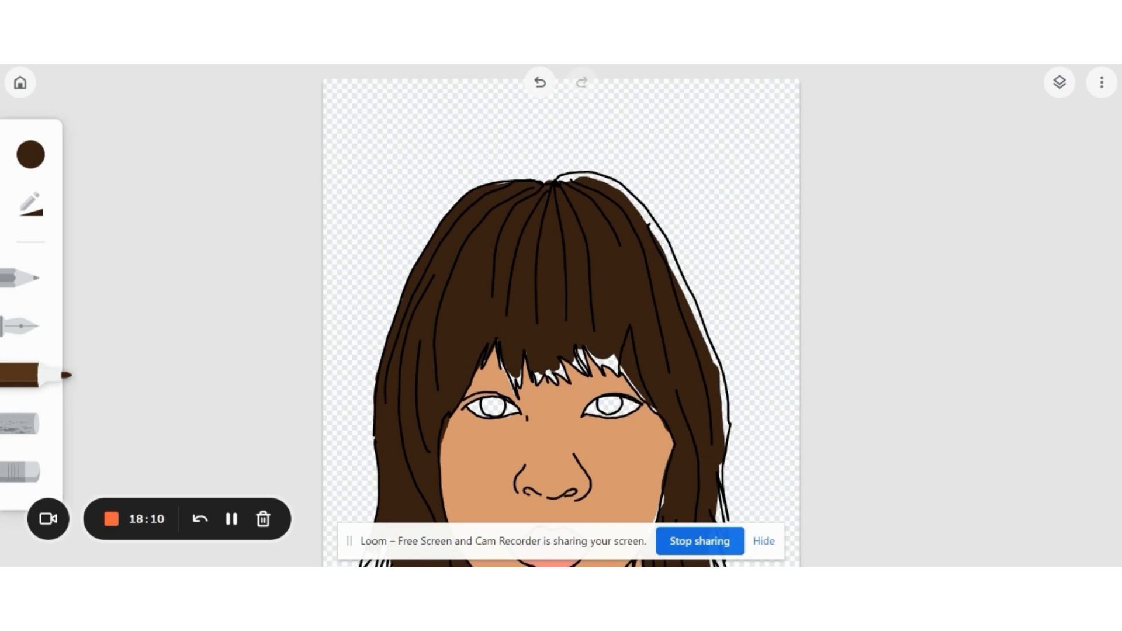
pyautogui.moveTo(557, 179)
pyautogui.mouseDown()
pyautogui.moveTo(612, 181)
pyautogui.moveTo(659, 246)
pyautogui.moveTo(618, 188)
pyautogui.mouseUp()
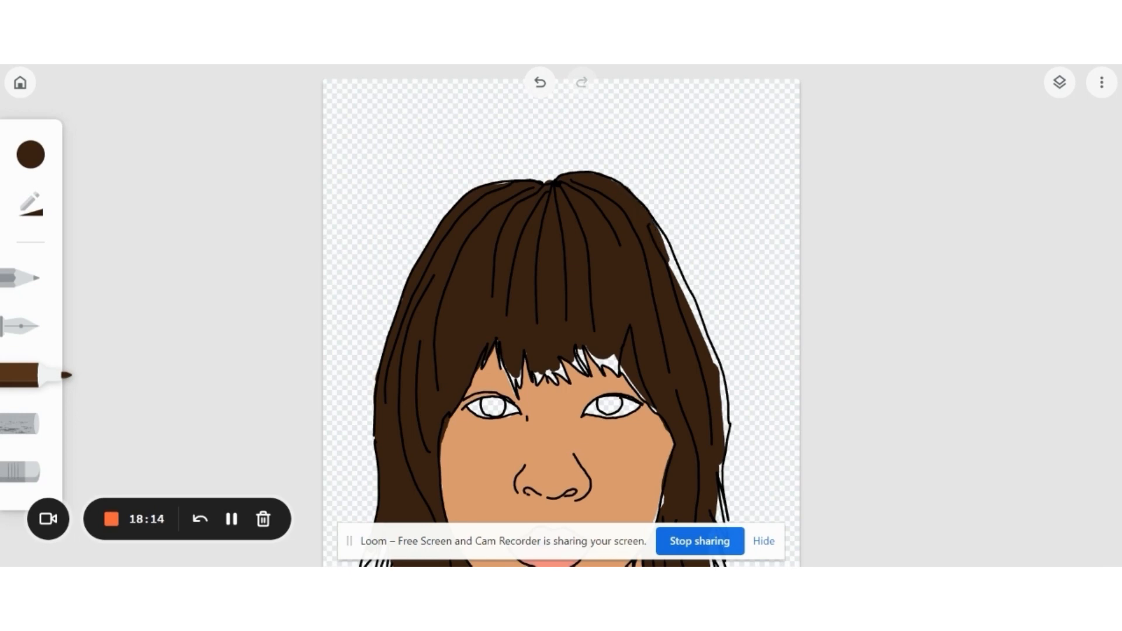
pyautogui.moveTo(666, 254)
pyautogui.mouseDown()
pyautogui.moveTo(680, 294)
pyautogui.moveTo(664, 241)
pyautogui.moveTo(698, 334)
pyautogui.moveTo(654, 224)
pyautogui.mouseUp()
pyautogui.moveTo(692, 295); pyautogui.dragTo(716, 365)
pyautogui.moveTo(708, 334); pyautogui.dragTo(696, 302)
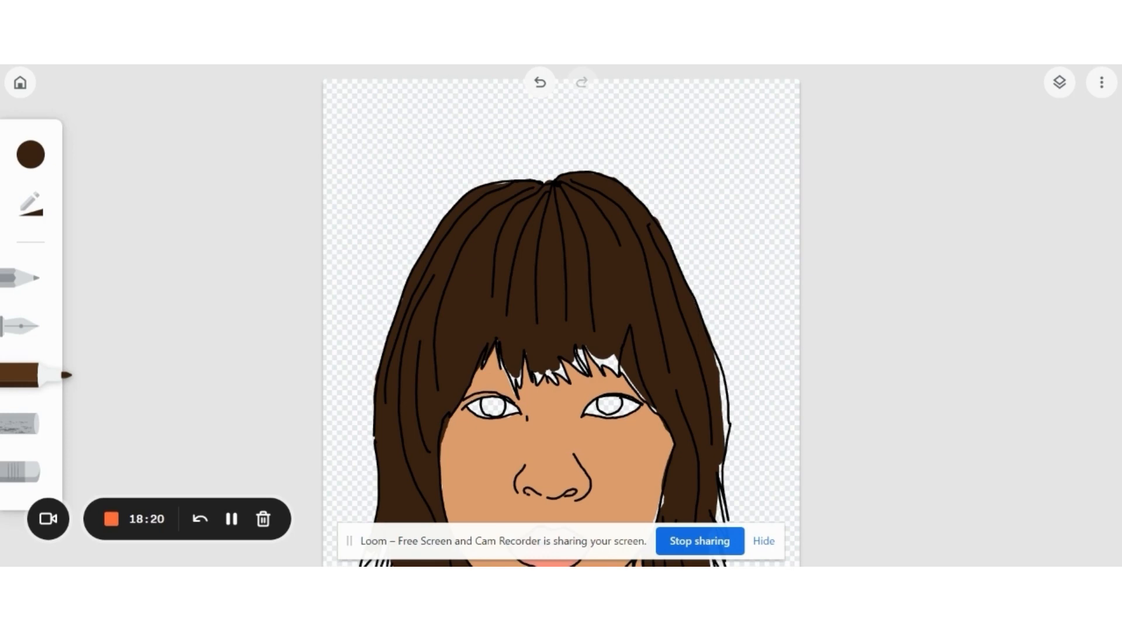
# Fill the outer right edge of the hair and its jagged lower tips with dark brown
pyautogui.scroll(-4, 561, 327)
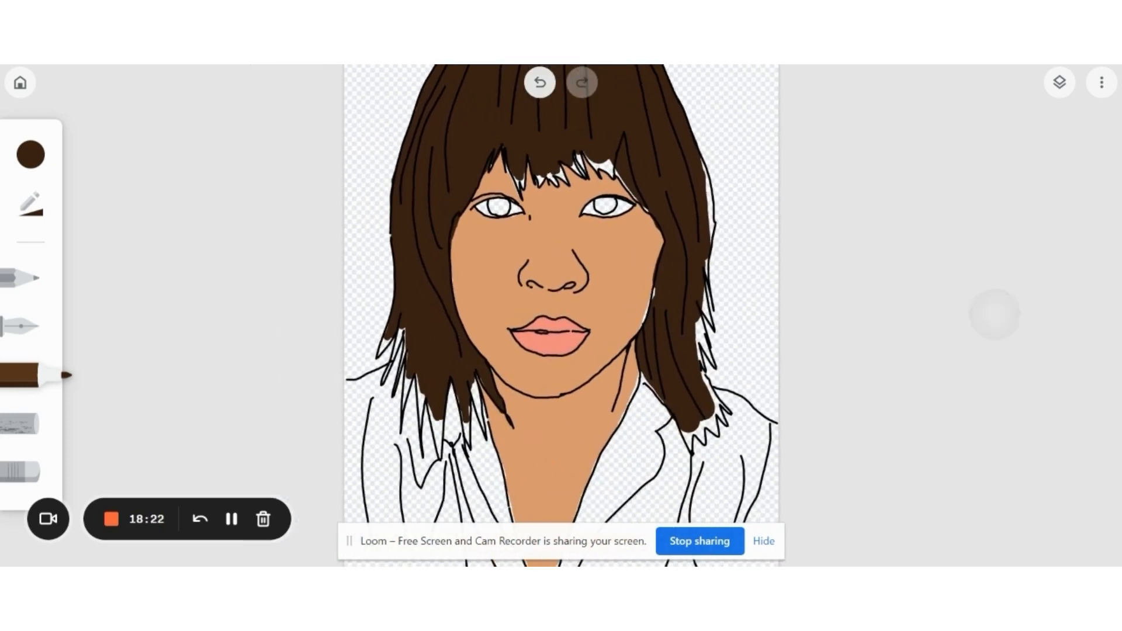
pyautogui.moveTo(702, 166); pyautogui.dragTo(706, 244)
pyautogui.moveTo(704, 287)
pyautogui.mouseDown()
pyautogui.moveTo(712, 326)
pyautogui.moveTo(701, 346)
pyautogui.moveTo(715, 370)
pyautogui.moveTo(704, 364)
pyautogui.moveTo(705, 421)
pyautogui.moveTo(718, 437)
pyautogui.moveTo(718, 418)
pyautogui.moveTo(726, 429)
pyautogui.moveTo(699, 429)
pyautogui.moveTo(704, 443)
pyautogui.moveTo(691, 448)
pyautogui.mouseUp()
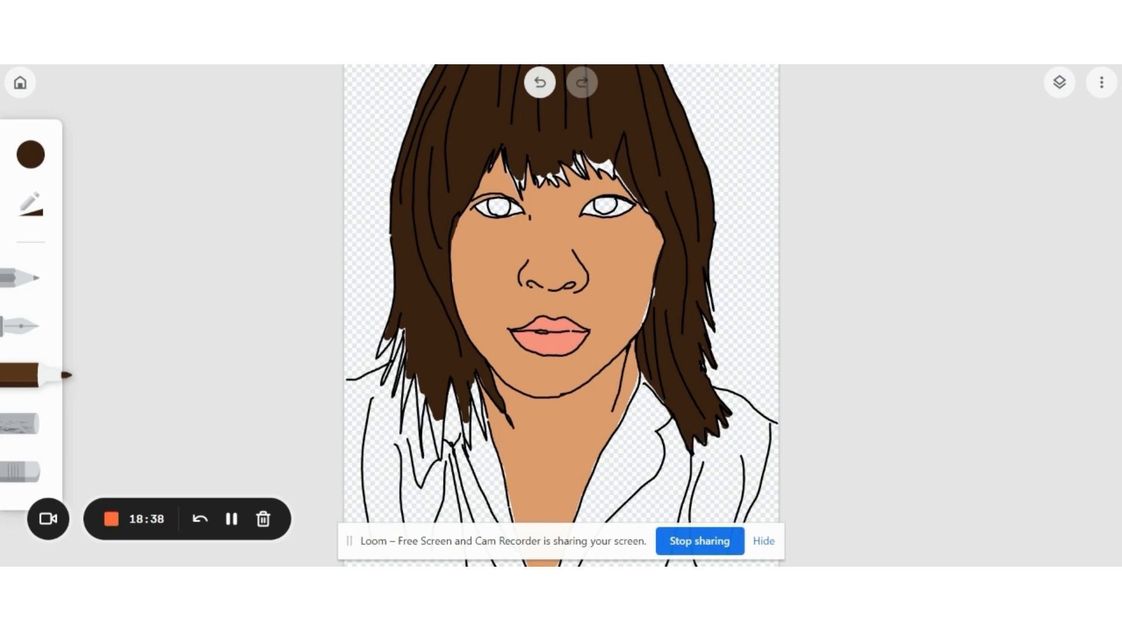
# Set the marker to its smallest size and fill the longest pointed hair tip above the left shoulder with dark brown
pyautogui.scroll(5, 560, 316)
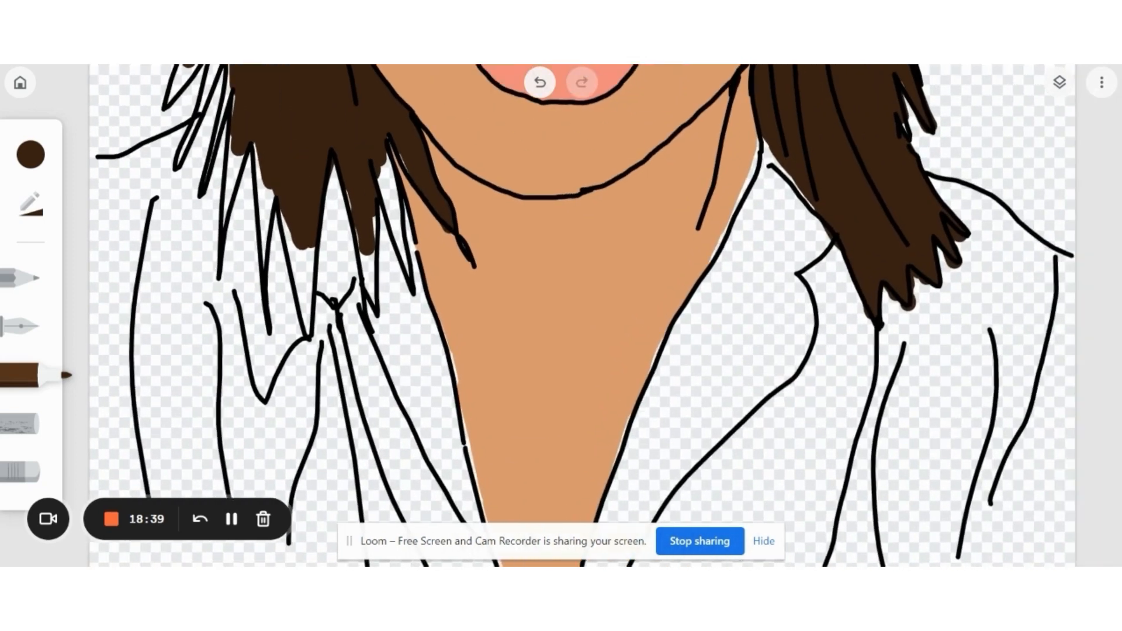
pyautogui.moveTo(266, 218); pyautogui.dragTo(286, 291)
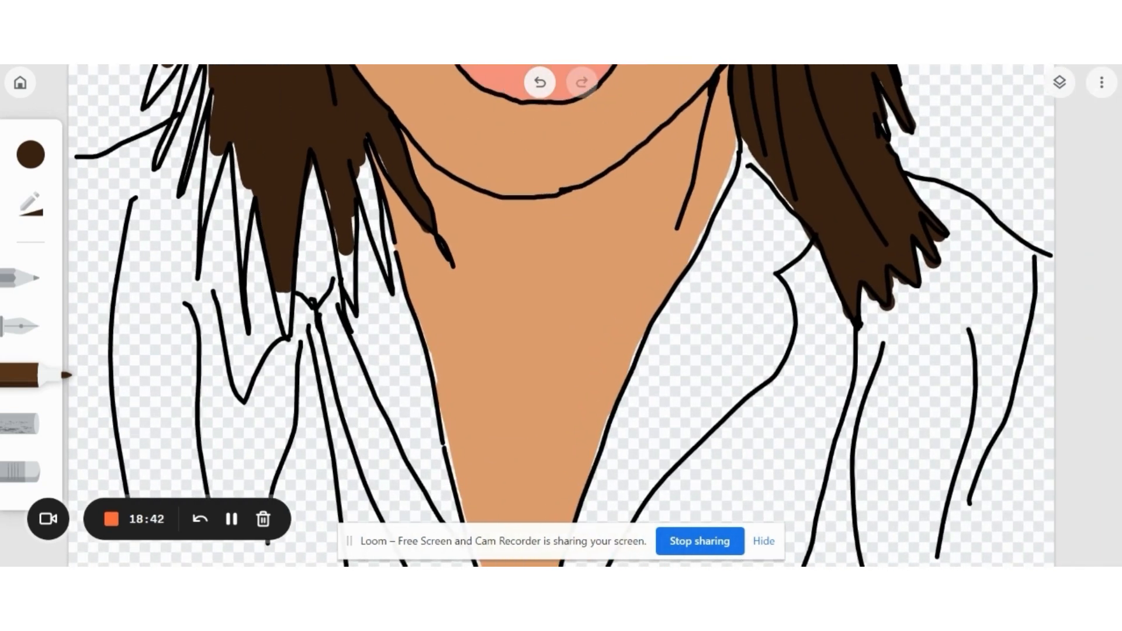
pyautogui.click(31, 204)
pyautogui.moveTo(187, 182); pyautogui.dragTo(154, 182)
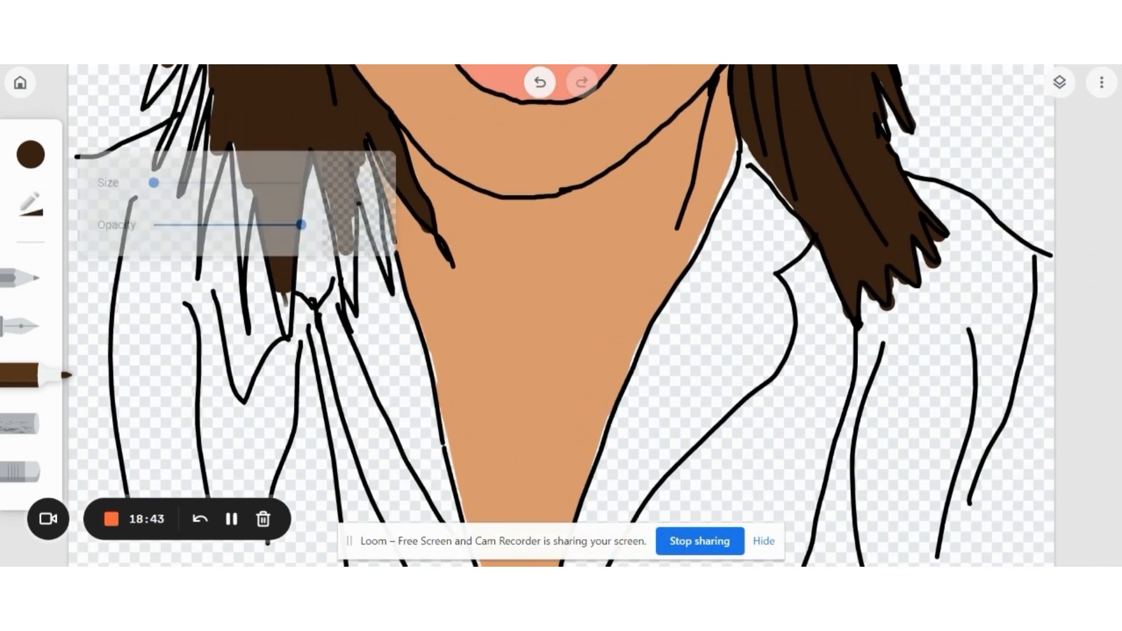
pyautogui.moveTo(285, 304); pyautogui.dragTo(287, 333)
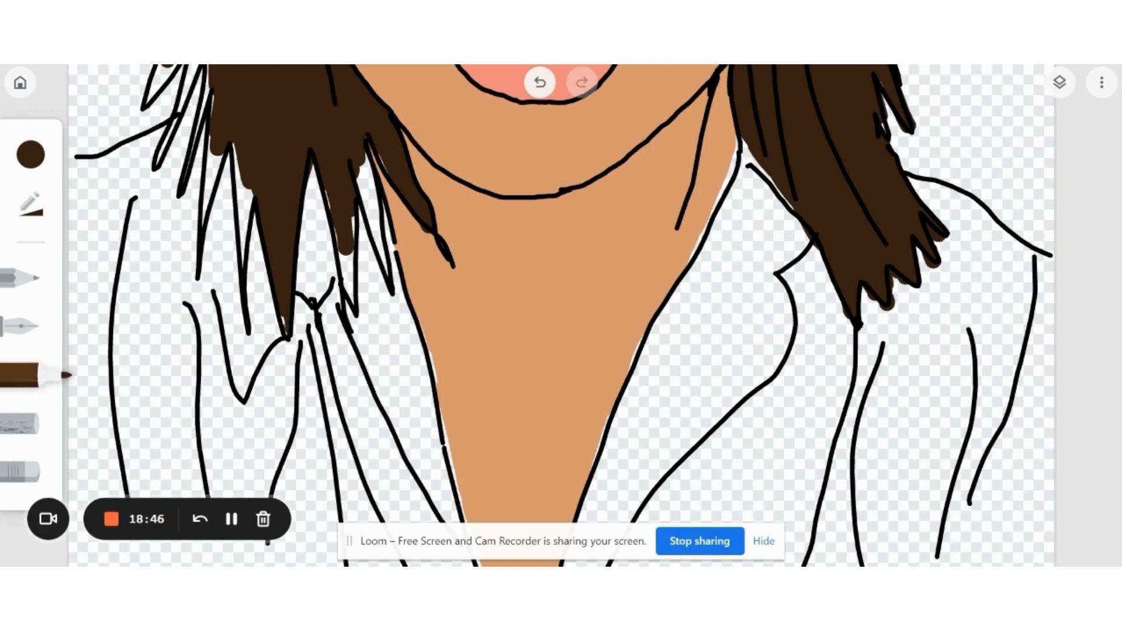
# Fill the remaining pointed tips of the lower left hair with dark brown, on both sides of the longest tip
pyautogui.moveTo(337, 231)
pyautogui.mouseDown()
pyautogui.moveTo(342, 263)
pyautogui.moveTo(328, 196)
pyautogui.mouseUp()
pyautogui.moveTo(342, 256)
pyautogui.mouseDown()
pyautogui.moveTo(348, 291)
pyautogui.moveTo(352, 219)
pyautogui.moveTo(353, 235)
pyautogui.mouseUp()
pyautogui.moveTo(345, 281); pyautogui.dragTo(347, 292)
pyautogui.moveTo(359, 176)
pyautogui.mouseDown()
pyautogui.moveTo(382, 263)
pyautogui.moveTo(367, 155)
pyautogui.moveTo(364, 196)
pyautogui.mouseUp()
pyautogui.moveTo(379, 245); pyautogui.dragTo(387, 272)
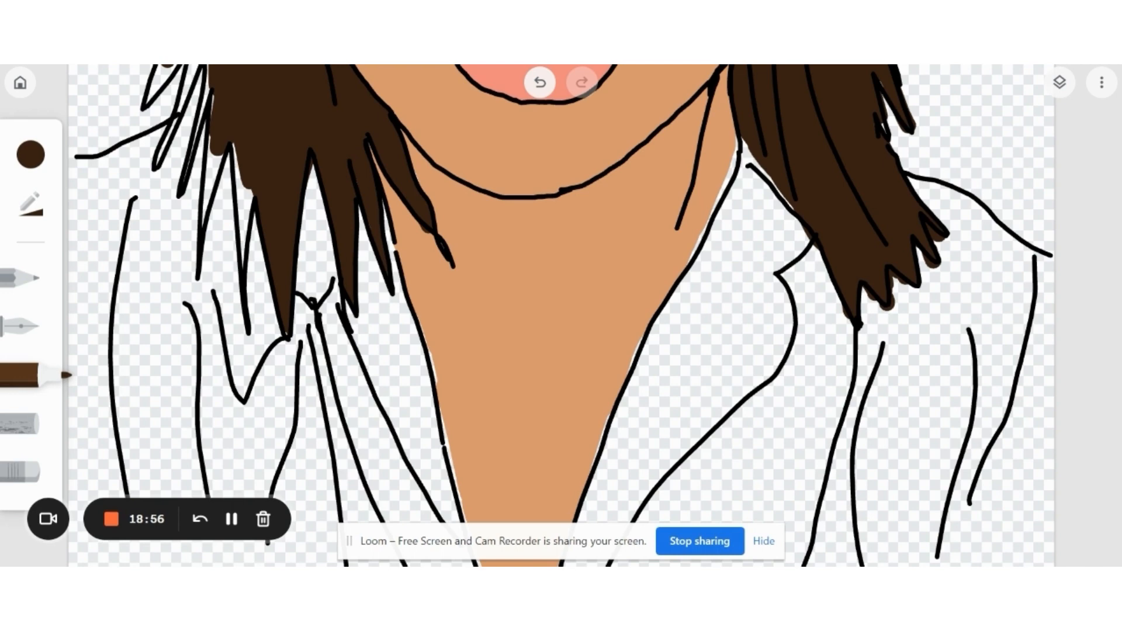
pyautogui.moveTo(246, 187); pyautogui.dragTo(242, 206)
pyautogui.moveTo(234, 144)
pyautogui.mouseDown()
pyautogui.moveTo(239, 217)
pyautogui.moveTo(250, 196)
pyautogui.moveTo(243, 255)
pyautogui.moveTo(242, 233)
pyautogui.mouseUp()
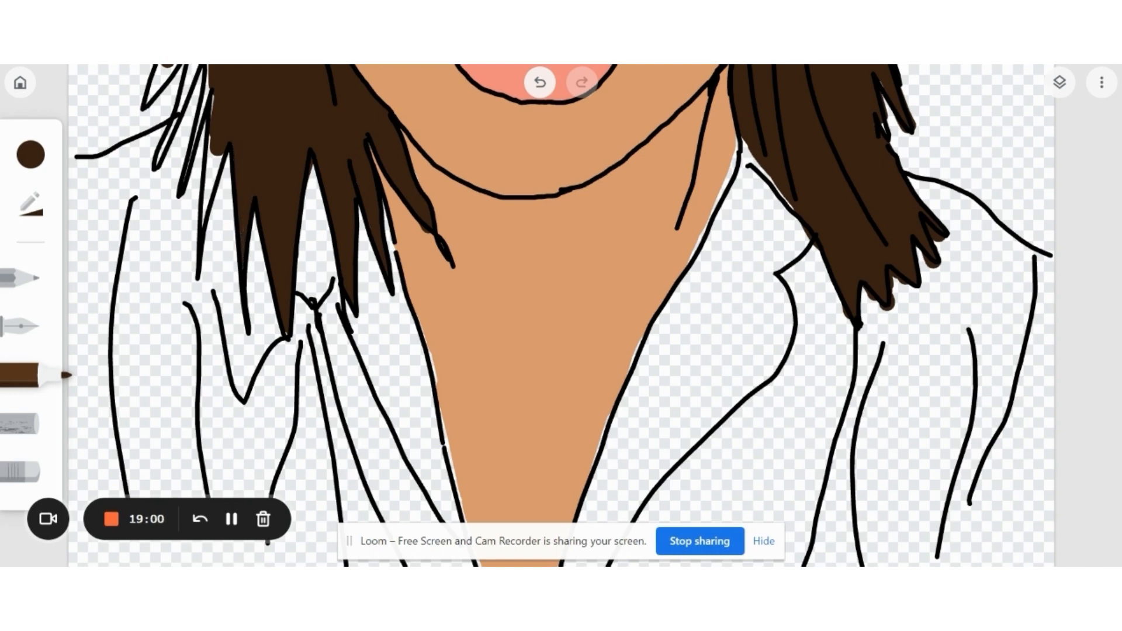
pyautogui.moveTo(210, 152); pyautogui.dragTo(210, 219)
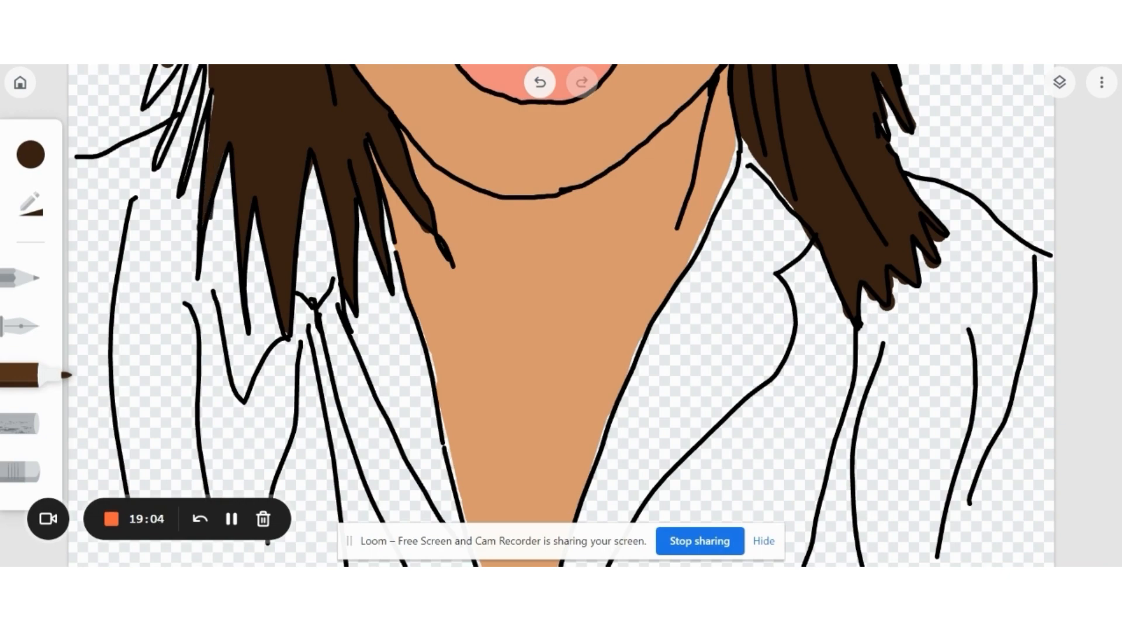
pyautogui.moveTo(214, 94); pyautogui.dragTo(210, 151)
# Fill the thin outermost strands of the left hair, above the shoulder line, with dark brown
pyautogui.scroll(4, 560, 315)
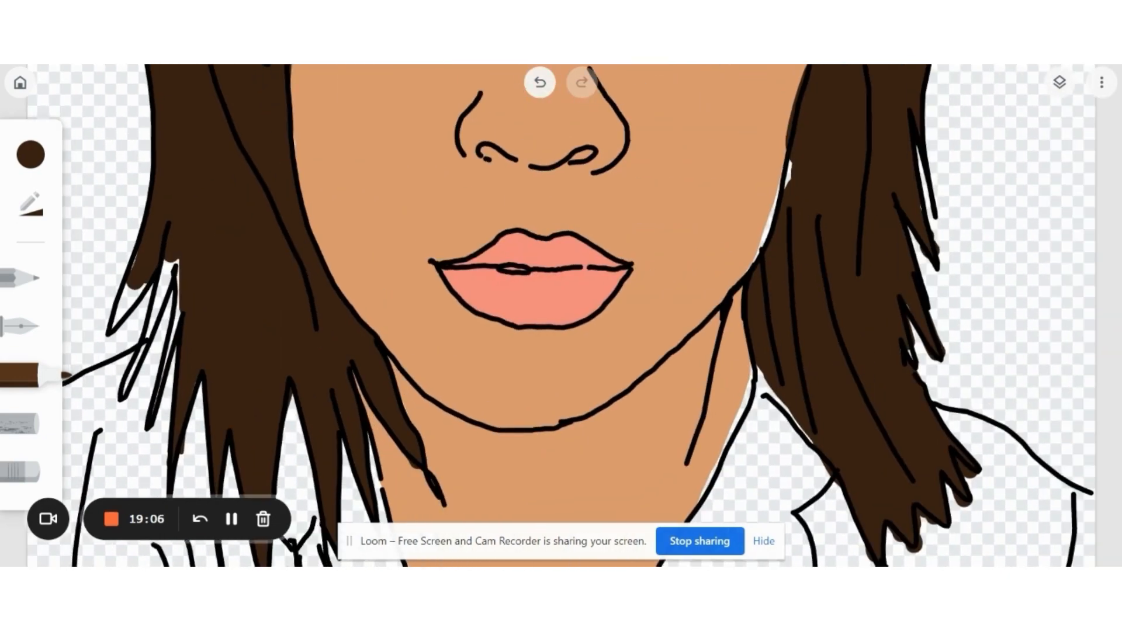
pyautogui.moveTo(175, 292); pyautogui.dragTo(176, 333)
pyautogui.moveTo(178, 271); pyautogui.dragTo(178, 290)
pyautogui.moveTo(171, 262); pyautogui.dragTo(161, 301)
pyautogui.moveTo(165, 261); pyautogui.dragTo(153, 321)
pyautogui.moveTo(157, 289); pyautogui.dragTo(125, 392)
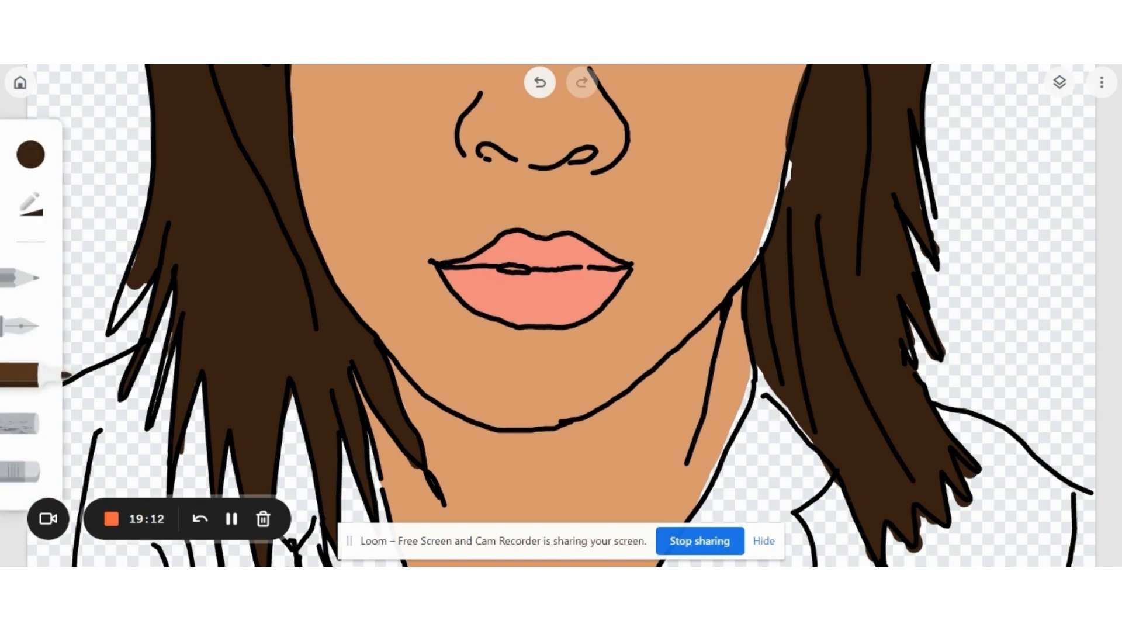
pyautogui.moveTo(124, 302)
pyautogui.mouseDown()
pyautogui.moveTo(116, 315)
pyautogui.moveTo(138, 296)
pyautogui.moveTo(126, 313)
pyautogui.mouseUp()
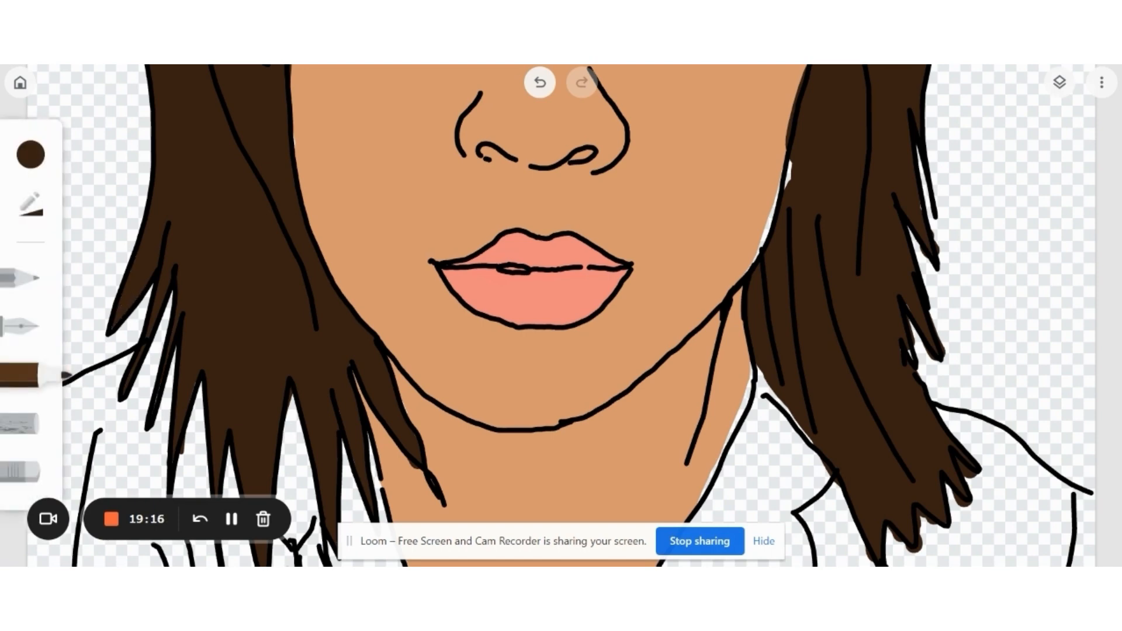
# Touch up the gap between the right cheek outline and the hair with dark brown
pyautogui.hscroll(3, 561, 315)
pyautogui.scroll(-1, 560, 316)
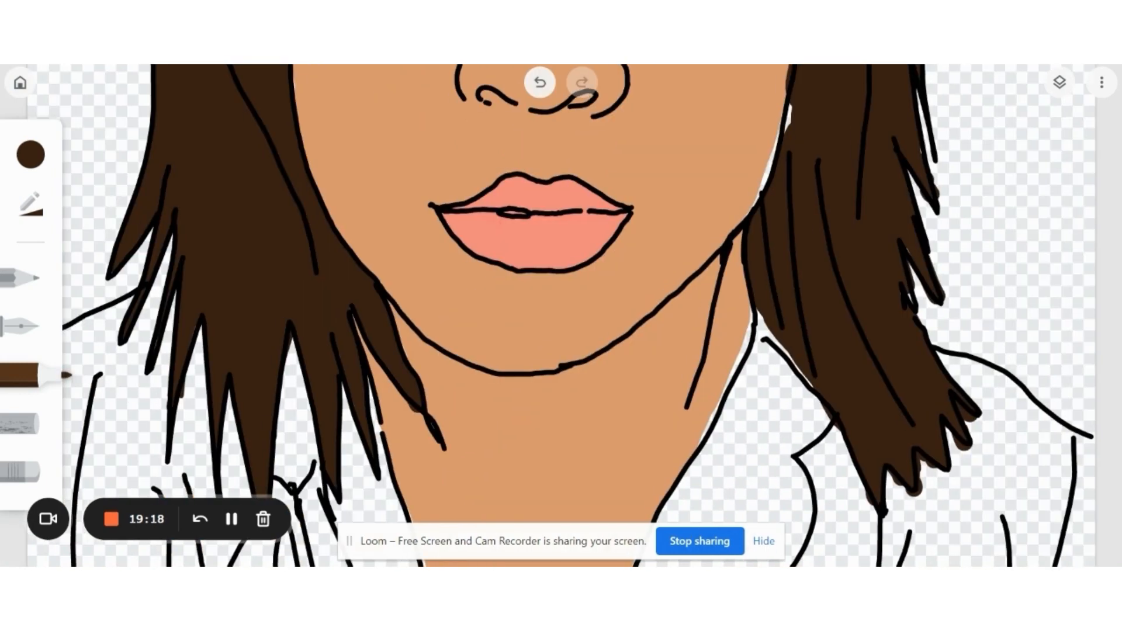
pyautogui.moveTo(794, 109); pyautogui.dragTo(791, 130)
# Fill the thin gap between the fringe and the right temple, above the outer corner of the right eye, with dark brown
pyautogui.scroll(-5, 561, 316)
pyautogui.hscroll(2, 561, 316)
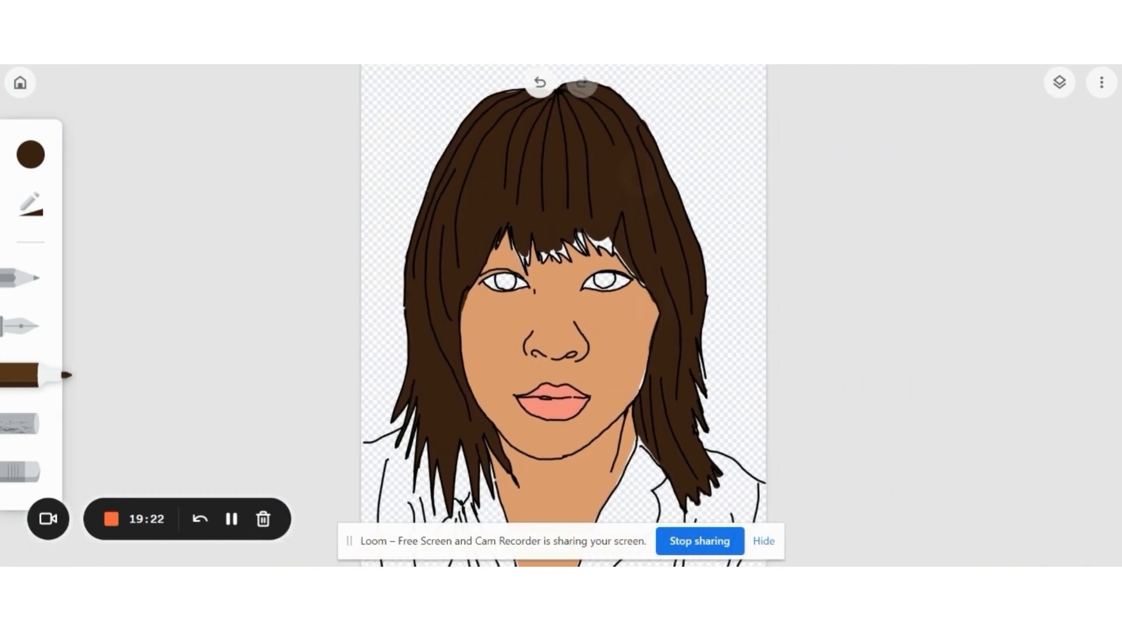
pyautogui.scroll(-1, 561, 315)
pyautogui.scroll(5, 614, 199)
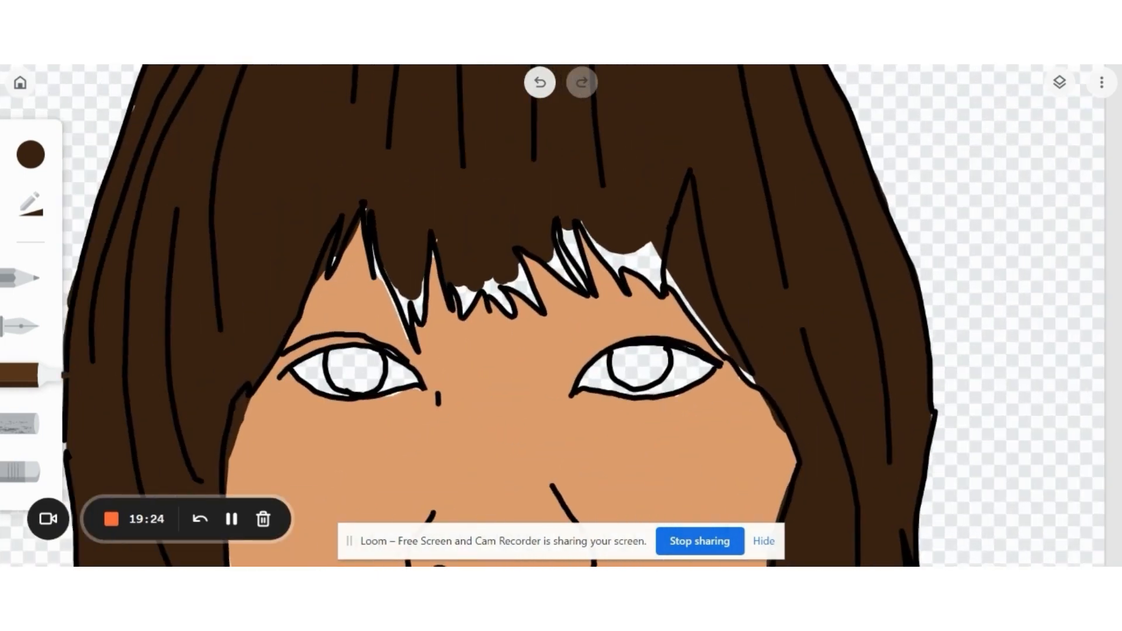
pyautogui.moveTo(673, 277); pyautogui.dragTo(751, 379)
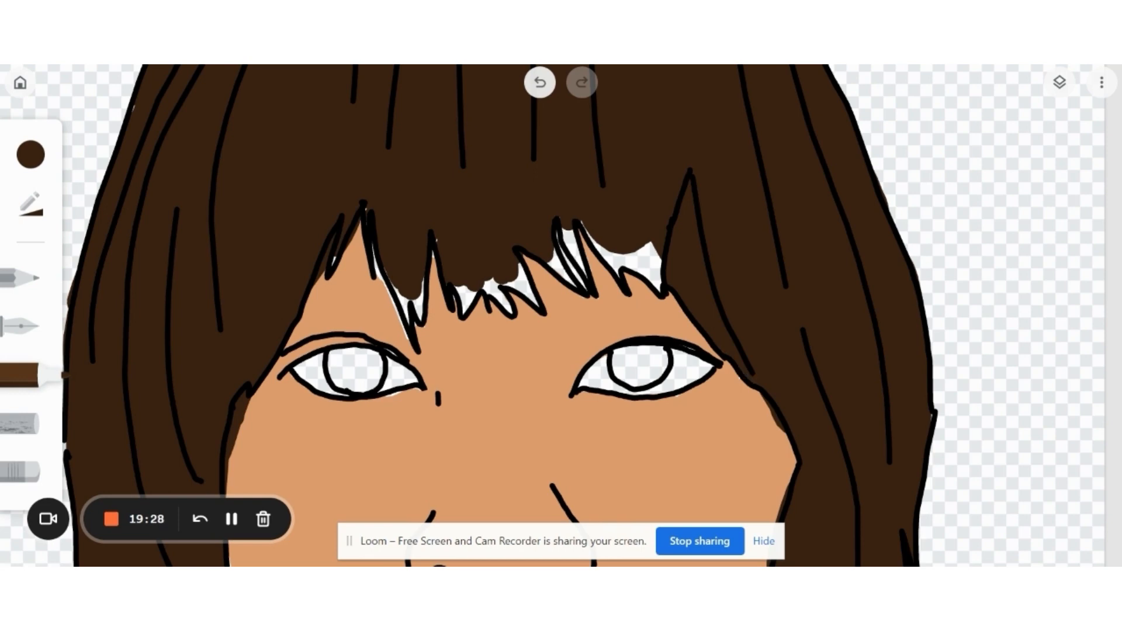
# Fill the remaining white gaps in the pointed fringe tips across the forehead with dark brown
pyautogui.moveTo(606, 250)
pyautogui.mouseDown()
pyautogui.moveTo(616, 269)
pyautogui.moveTo(642, 275)
pyautogui.moveTo(657, 263)
pyautogui.moveTo(634, 266)
pyautogui.mouseUp()
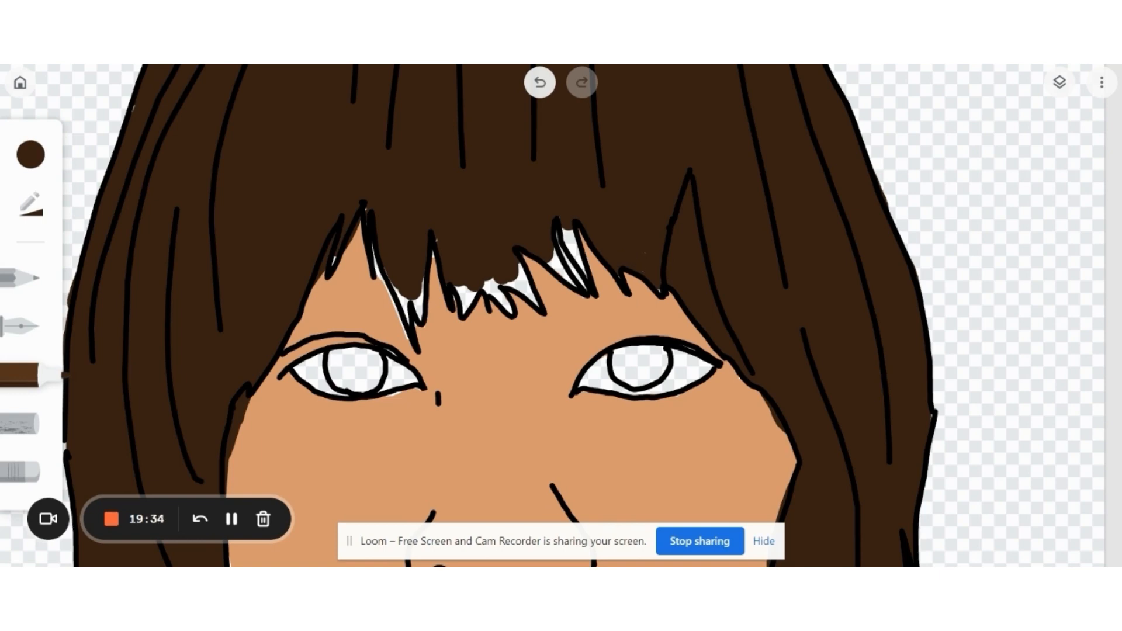
pyautogui.moveTo(566, 233)
pyautogui.mouseDown()
pyautogui.moveTo(581, 270)
pyautogui.moveTo(568, 277)
pyautogui.moveTo(558, 255)
pyautogui.moveTo(527, 294)
pyautogui.moveTo(524, 273)
pyautogui.moveTo(503, 280)
pyautogui.moveTo(503, 311)
pyautogui.moveTo(461, 300)
pyautogui.moveTo(473, 297)
pyautogui.mouseUp()
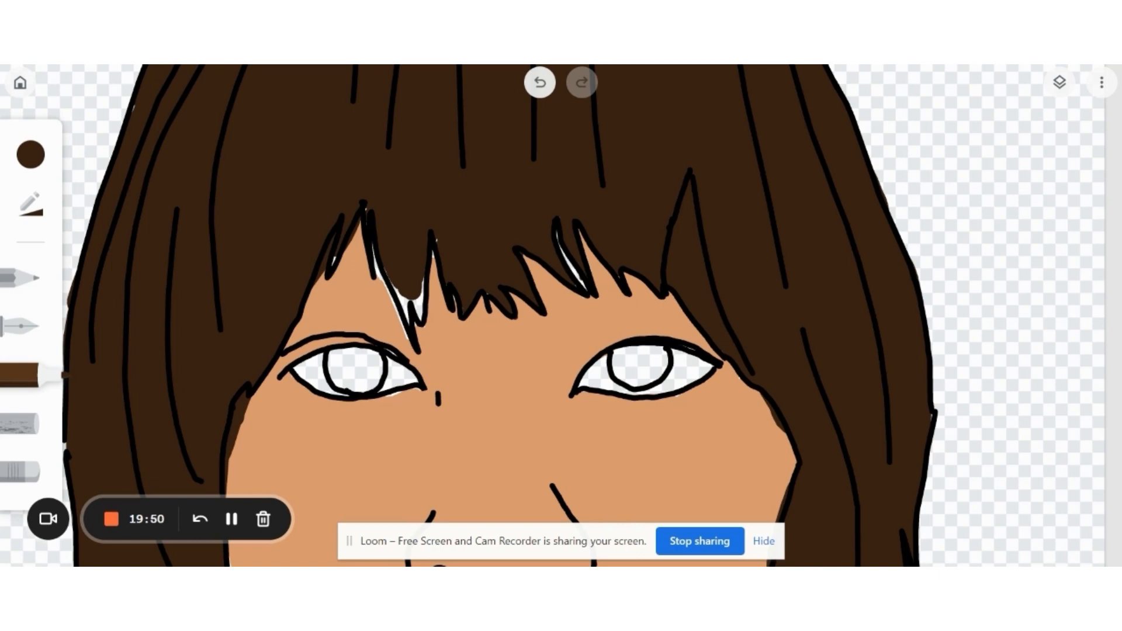
pyautogui.moveTo(392, 280)
pyautogui.mouseDown()
pyautogui.moveTo(407, 319)
pyautogui.moveTo(420, 280)
pyautogui.moveTo(419, 307)
pyautogui.mouseUp()
pyautogui.scroll(-8, 618, 257)
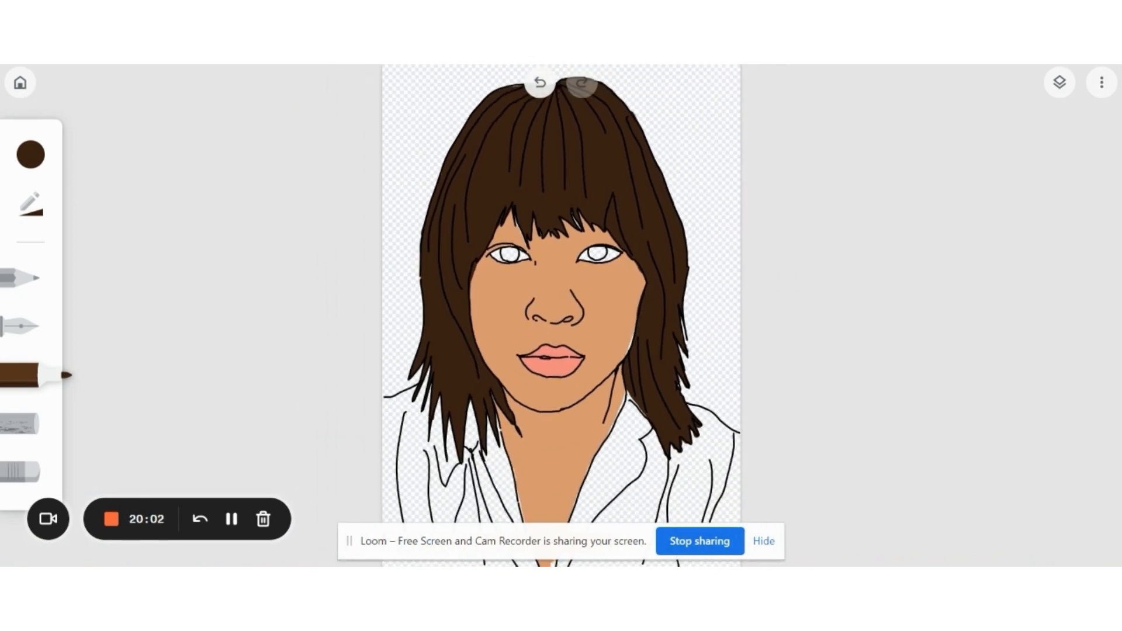
# Make the reference photo layer visible beneath the drawing and frame the face
pyautogui.click(1059, 82)
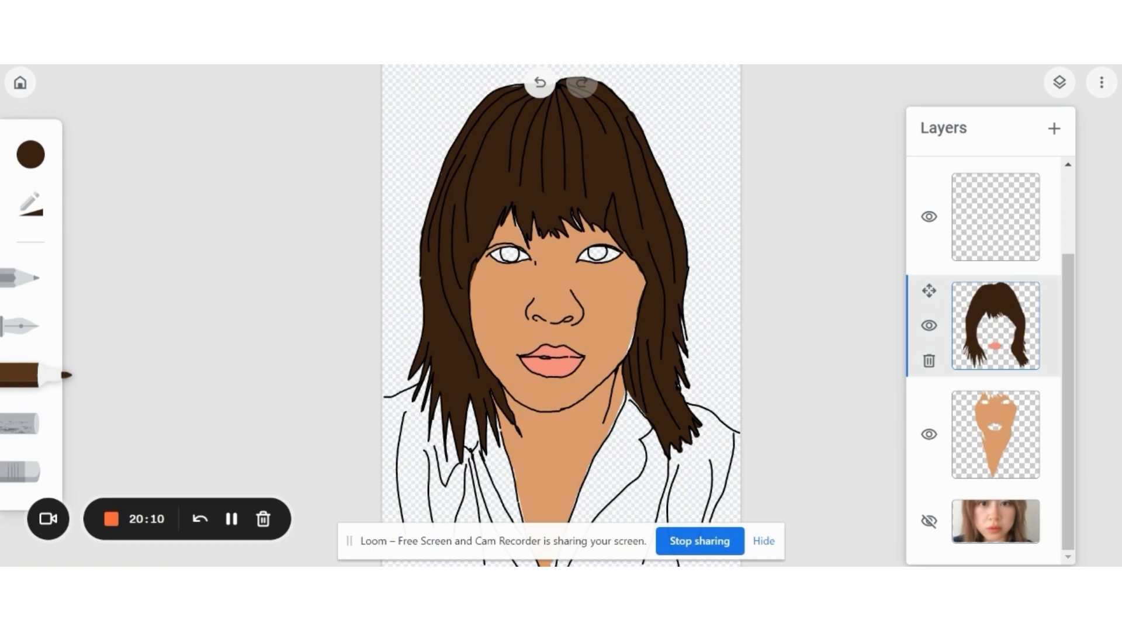
pyautogui.click(928, 521)
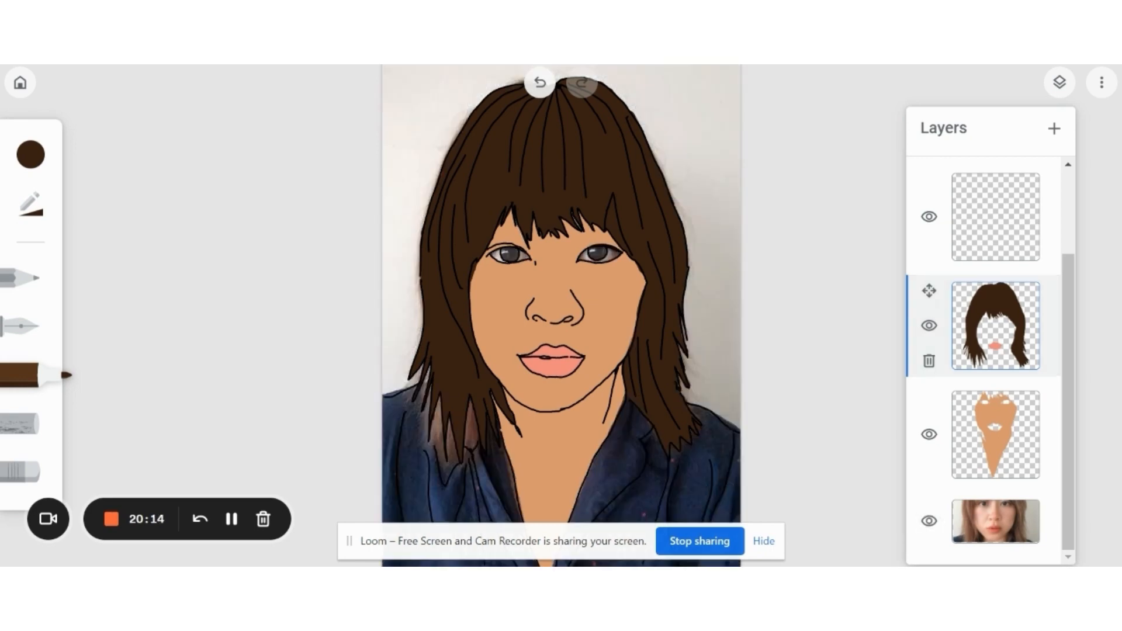
pyautogui.scroll(5, 605, 344)
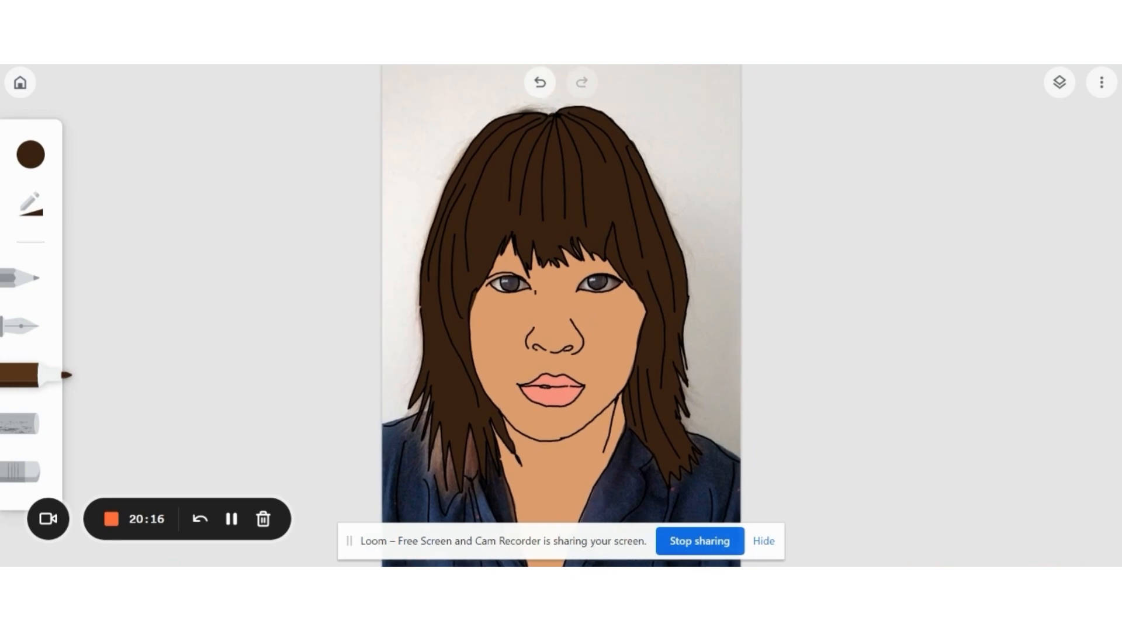
pyautogui.click(1059, 83)
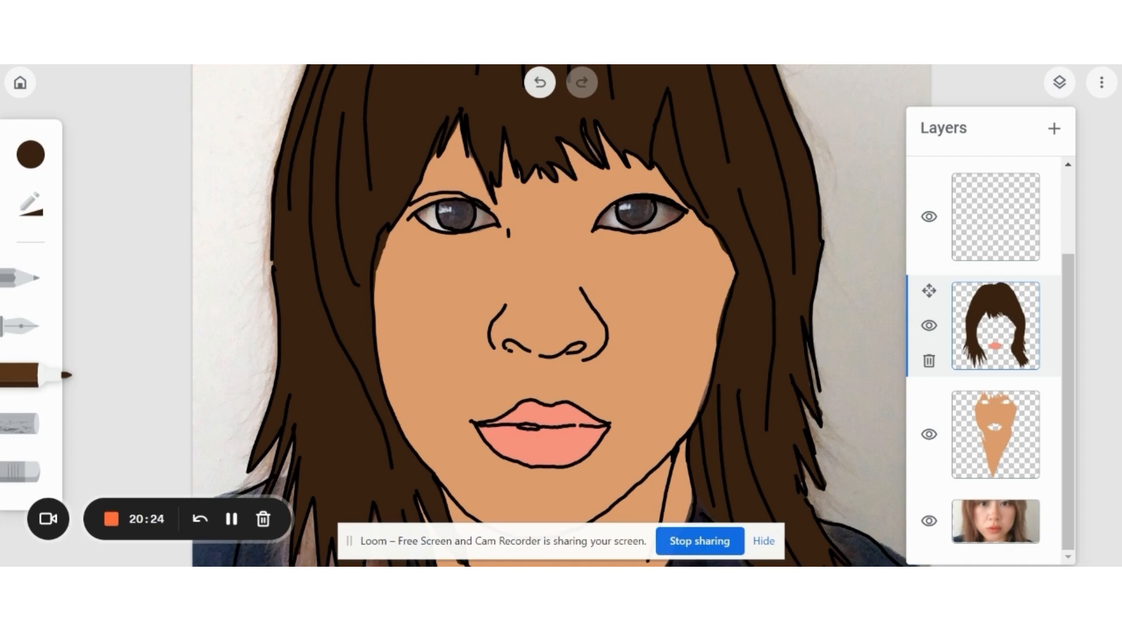
# Set the marker colour to white and fill the whole right eye, including the iris, inside its outline
pyautogui.click(31, 154)
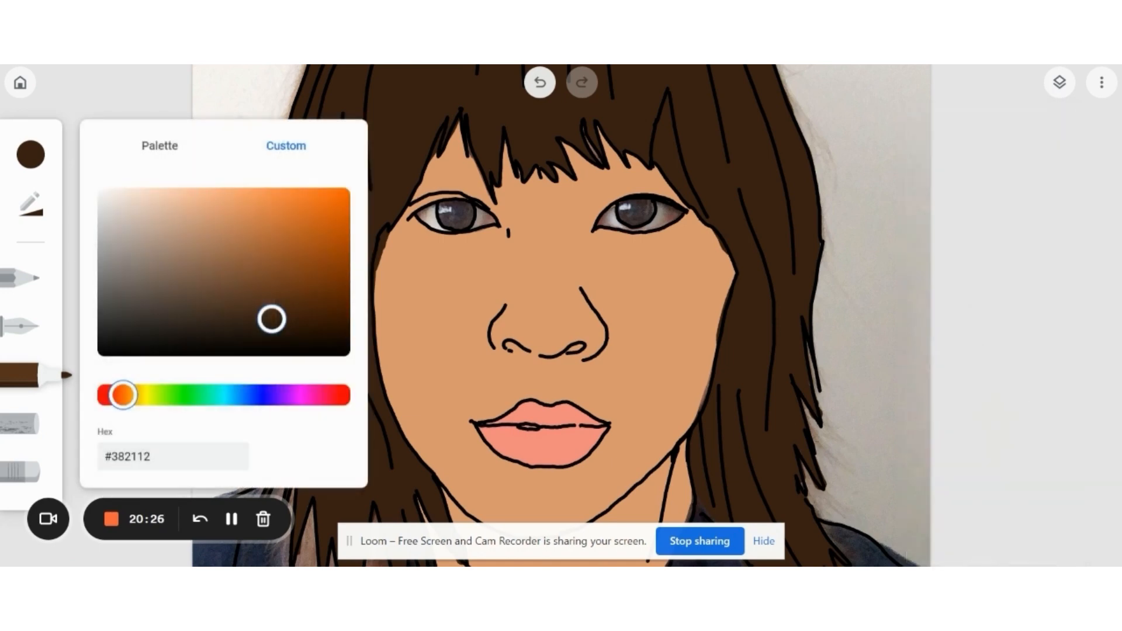
pyautogui.click(159, 146)
pyautogui.click(329, 201)
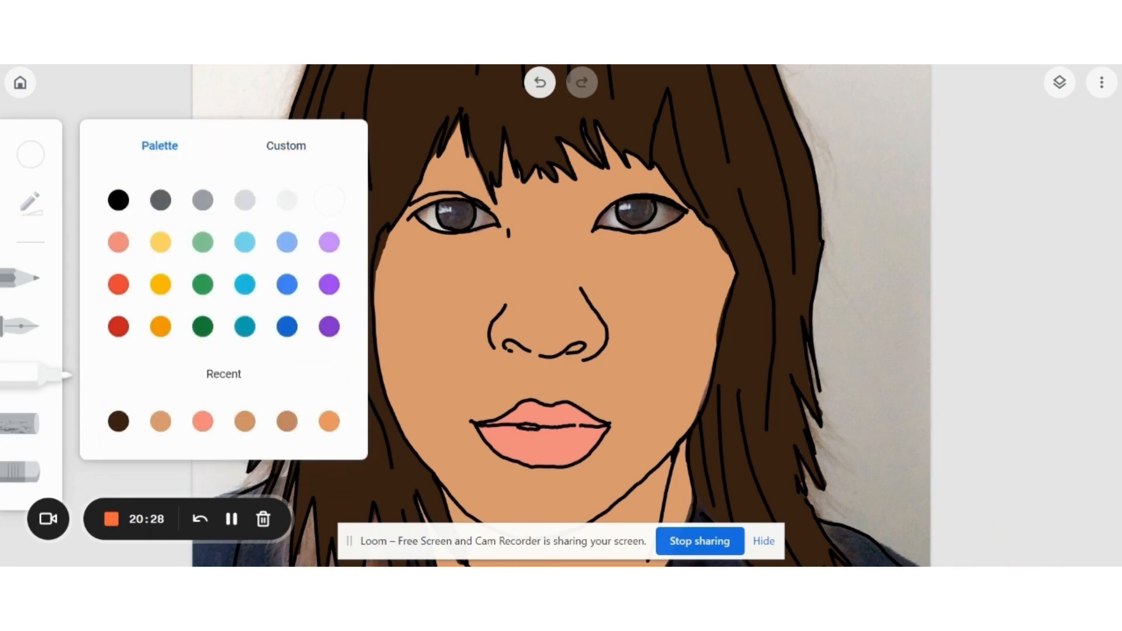
pyautogui.click(1059, 82)
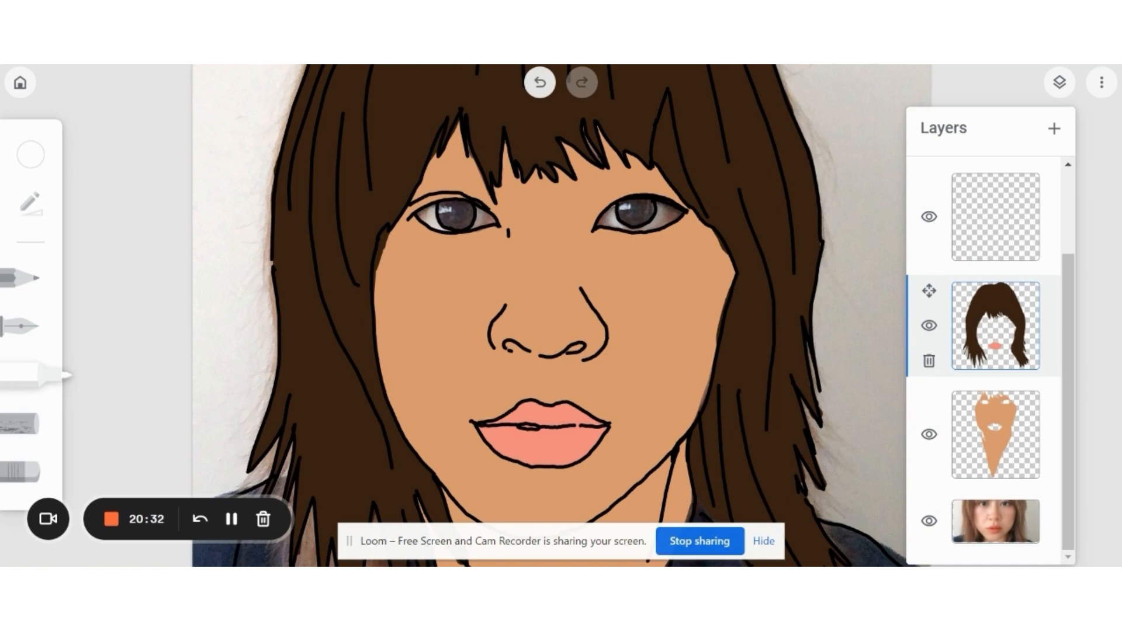
pyautogui.scroll(5, 712, 228)
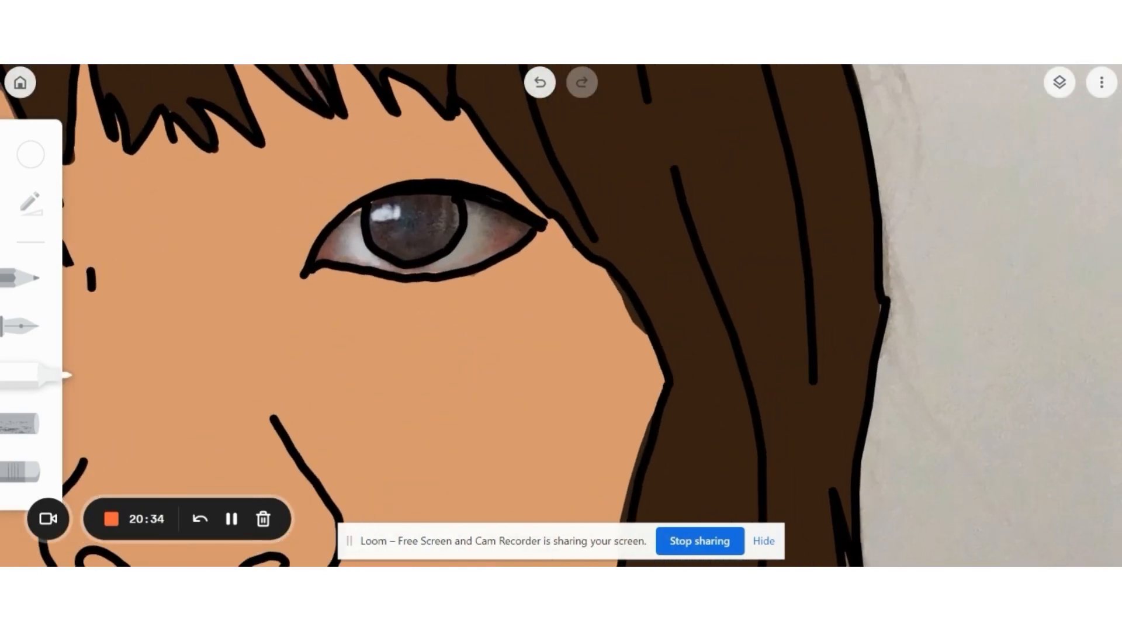
pyautogui.moveTo(356, 222)
pyautogui.mouseDown()
pyautogui.moveTo(336, 246)
pyautogui.moveTo(375, 207)
pyautogui.moveTo(318, 257)
pyautogui.moveTo(455, 210)
pyautogui.moveTo(497, 210)
pyautogui.moveTo(386, 201)
pyautogui.moveTo(429, 211)
pyautogui.moveTo(373, 225)
pyautogui.moveTo(379, 236)
pyautogui.moveTo(458, 218)
pyautogui.moveTo(519, 224)
pyautogui.moveTo(365, 255)
pyautogui.moveTo(502, 240)
pyautogui.moveTo(348, 260)
pyautogui.moveTo(406, 267)
pyautogui.moveTo(463, 252)
pyautogui.moveTo(398, 257)
pyautogui.moveTo(457, 265)
pyautogui.moveTo(523, 234)
pyautogui.mouseUp()
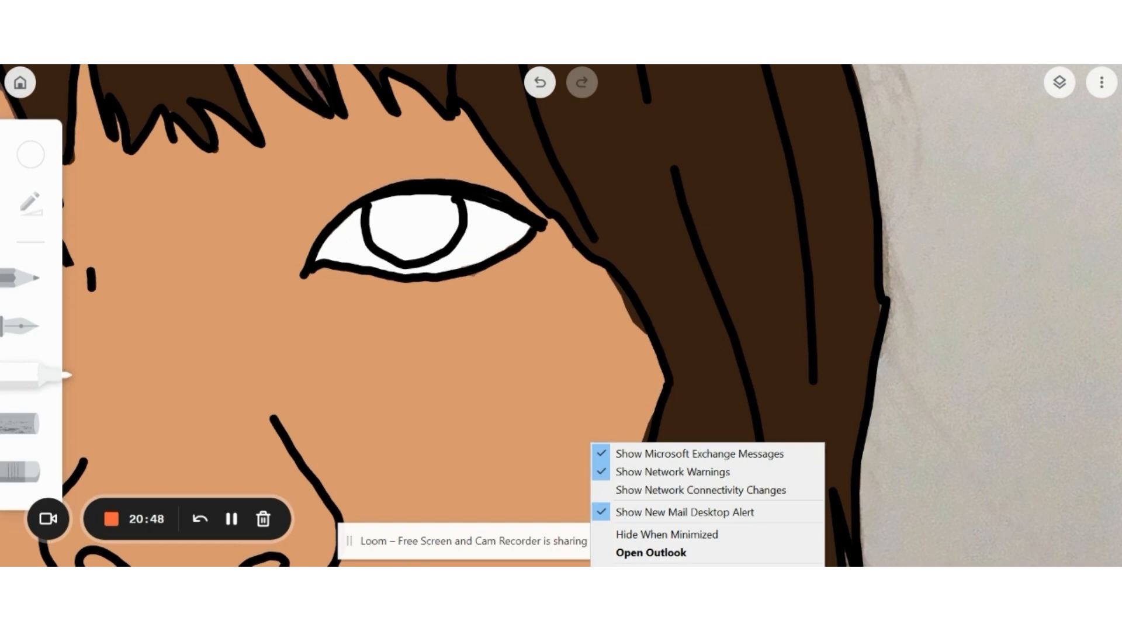
# Fill the whole left eye, including the iris, with white inside its outline
pyautogui.scroll(-5, 560, 315)
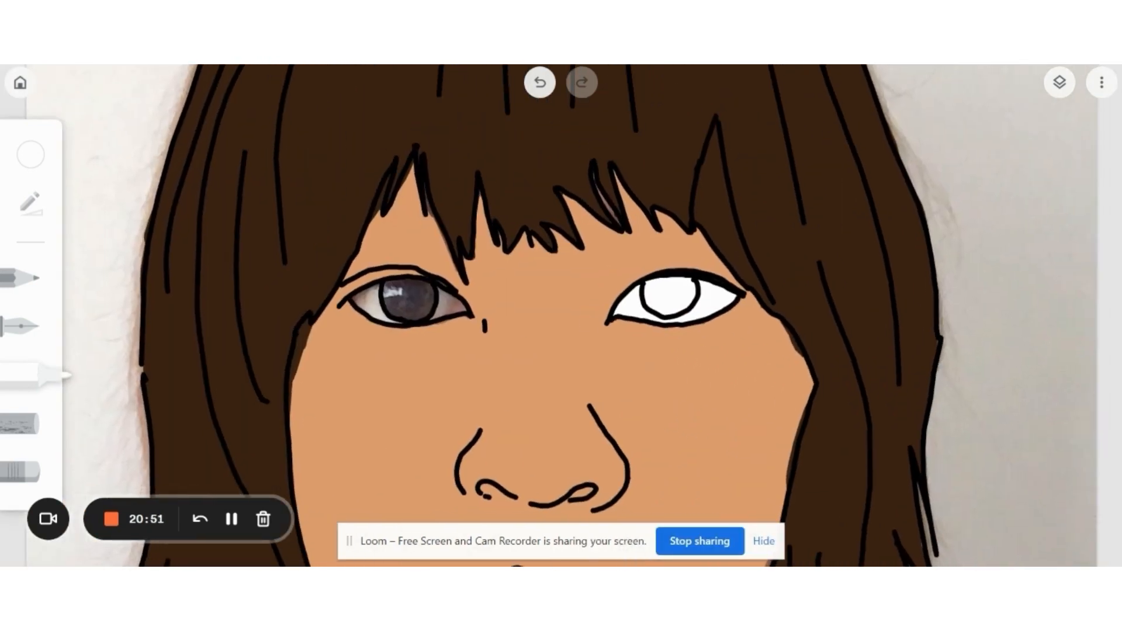
pyautogui.moveTo(409, 293)
pyautogui.mouseDown()
pyautogui.moveTo(368, 298)
pyautogui.moveTo(409, 286)
pyautogui.moveTo(418, 295)
pyautogui.moveTo(403, 284)
pyautogui.moveTo(383, 297)
pyautogui.moveTo(463, 309)
pyautogui.moveTo(374, 313)
pyautogui.moveTo(415, 315)
pyautogui.moveTo(423, 298)
pyautogui.mouseUp()
pyautogui.moveTo(357, 301)
pyautogui.mouseDown()
pyautogui.moveTo(433, 317)
pyautogui.moveTo(453, 313)
pyautogui.moveTo(449, 294)
pyautogui.moveTo(465, 311)
pyautogui.mouseUp()
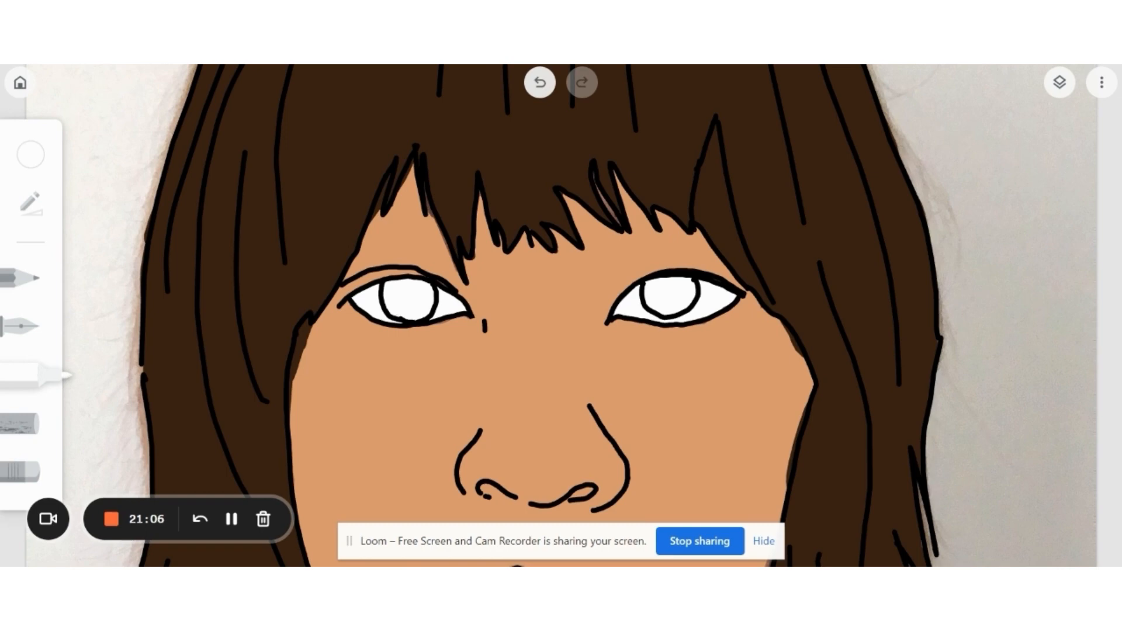
# Hide the hair and lips colour layer to expose the photo's irises and set the marker to the custom dark grey #333334
pyautogui.click(31, 204)
pyautogui.click(31, 155)
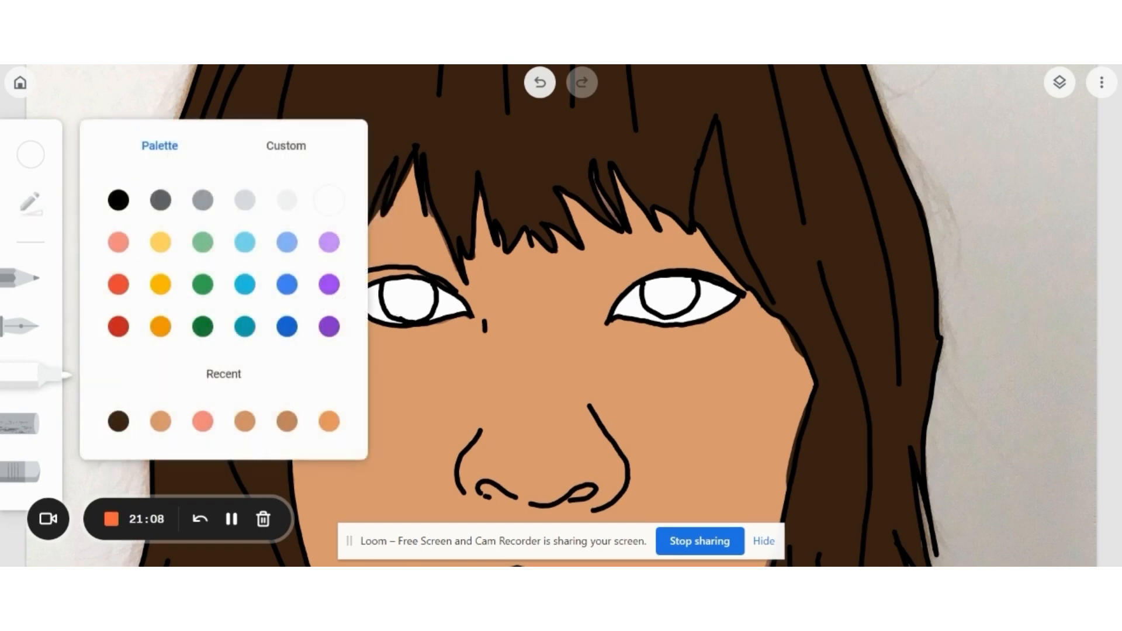
pyautogui.click(119, 200)
pyautogui.click(1059, 82)
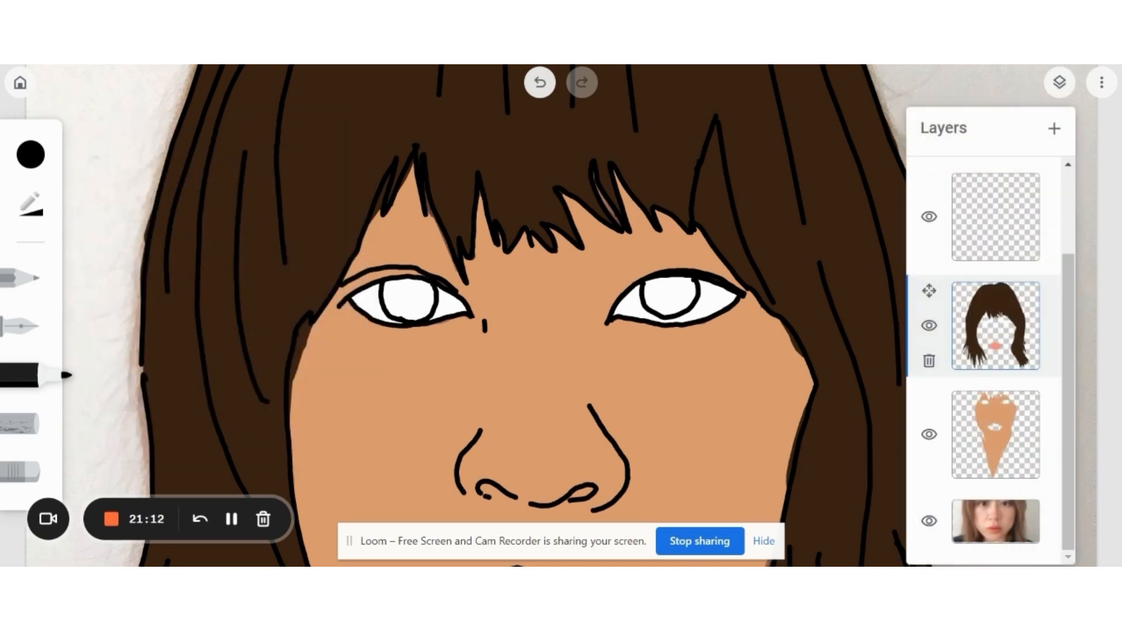
pyautogui.click(929, 325)
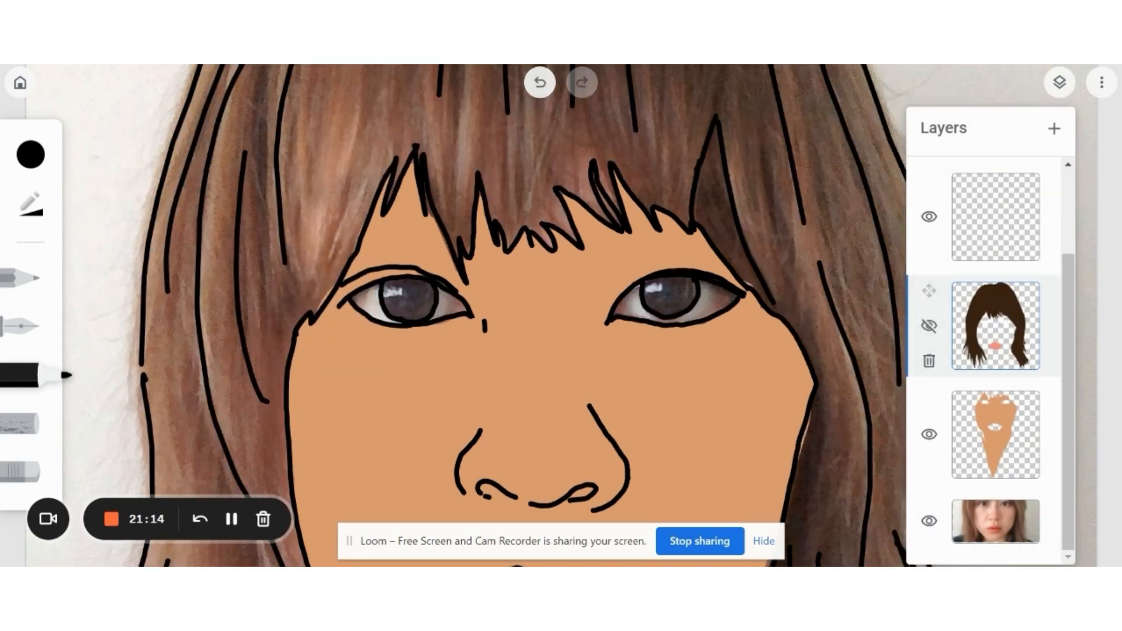
pyautogui.click(31, 154)
pyautogui.click(160, 200)
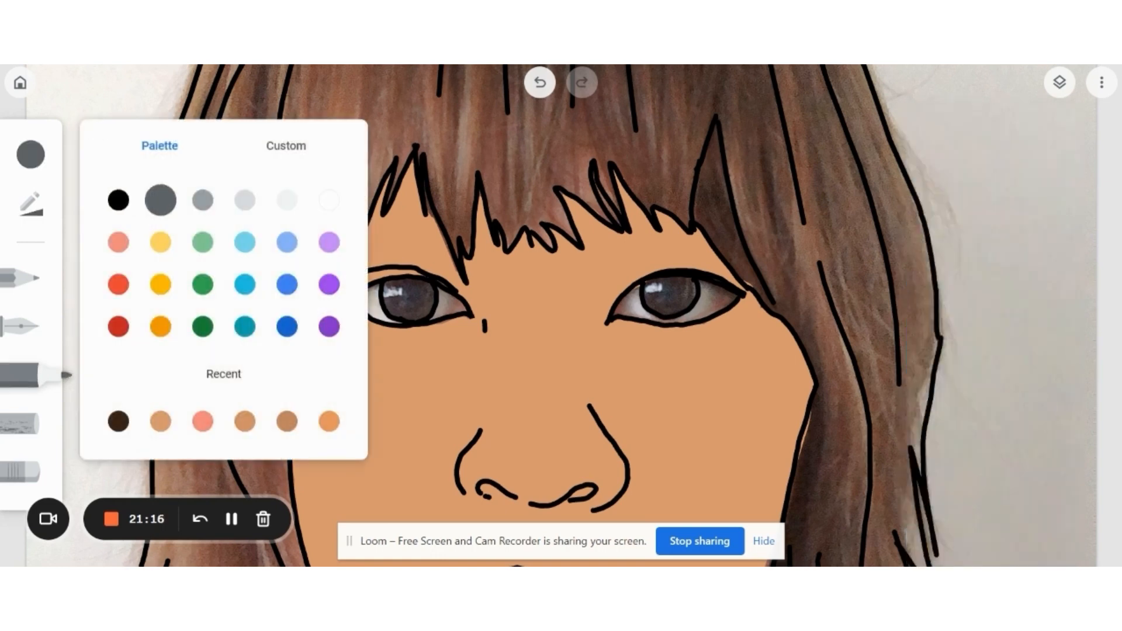
pyautogui.click(286, 146)
pyautogui.moveTo(105, 296); pyautogui.dragTo(104, 322)
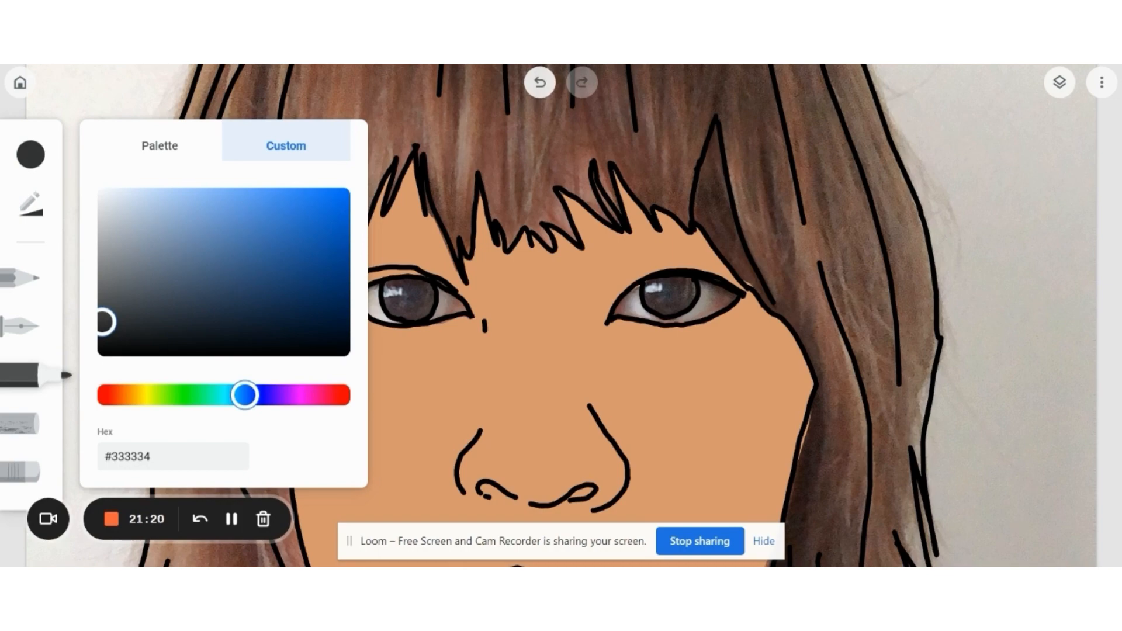
pyautogui.click(409, 298)
pyautogui.click(409, 298)
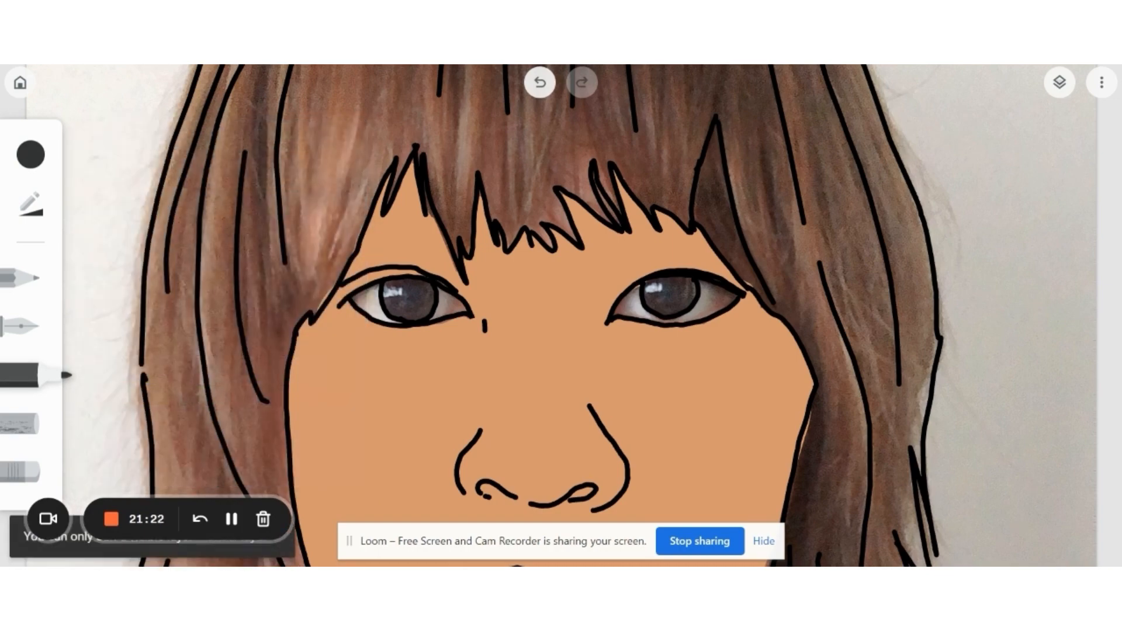
# Show the hair and lips colour layer, hide the reference photo, and fill both irises with dark grey
pyautogui.click(1060, 81)
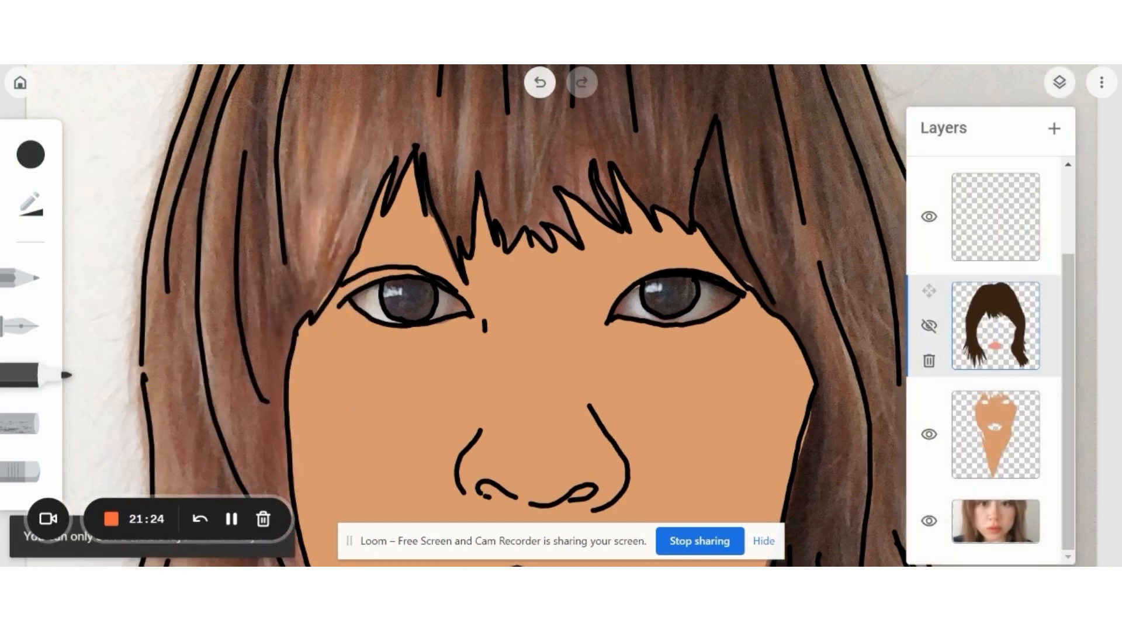
pyautogui.click(929, 521)
pyautogui.click(1060, 81)
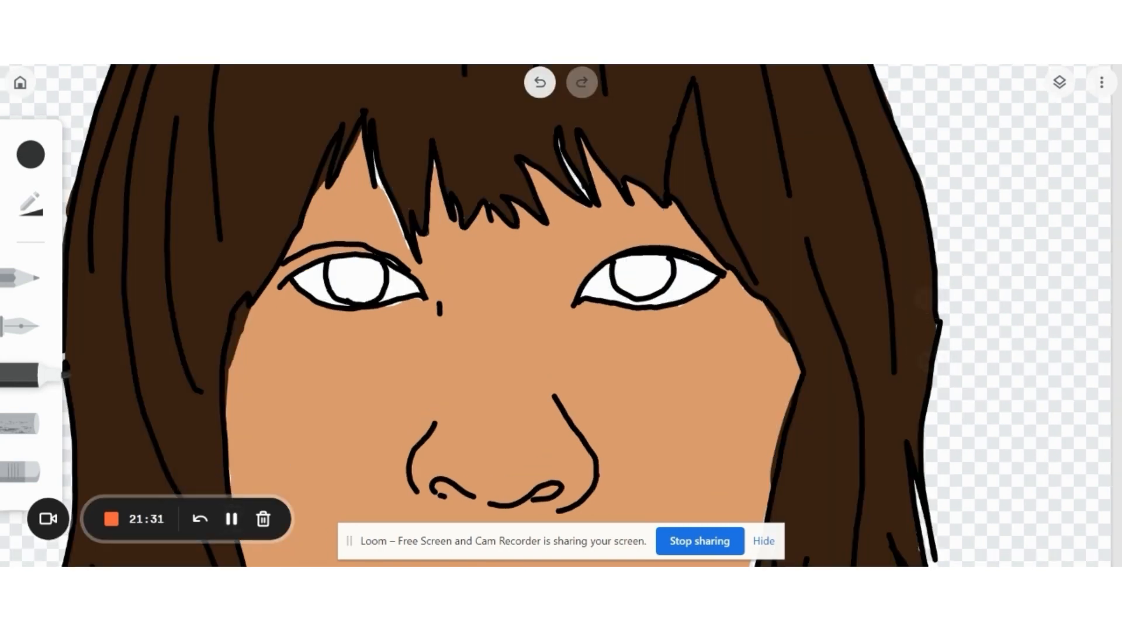
pyautogui.moveTo(631, 271)
pyautogui.mouseDown()
pyautogui.moveTo(635, 263)
pyautogui.moveTo(624, 281)
pyautogui.moveTo(624, 259)
pyautogui.moveTo(620, 287)
pyautogui.moveTo(638, 292)
pyautogui.moveTo(652, 258)
pyautogui.moveTo(631, 257)
pyautogui.moveTo(658, 263)
pyautogui.moveTo(618, 287)
pyautogui.moveTo(666, 258)
pyautogui.moveTo(668, 284)
pyautogui.moveTo(654, 291)
pyautogui.mouseUp()
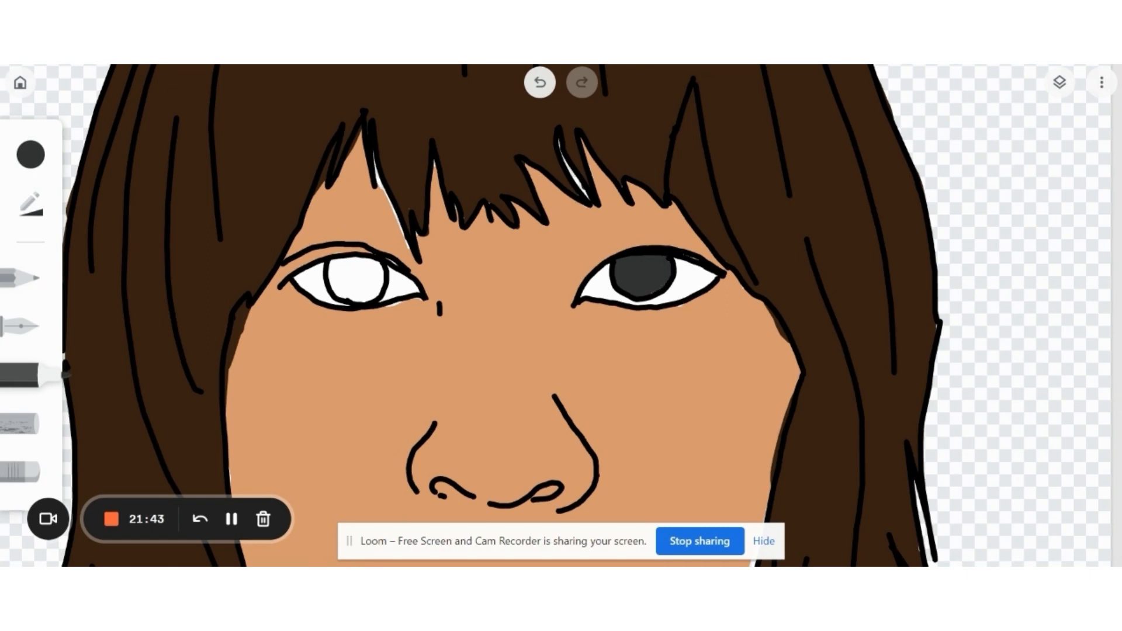
pyautogui.moveTo(352, 279)
pyautogui.mouseDown()
pyautogui.moveTo(367, 291)
pyautogui.moveTo(331, 266)
pyautogui.moveTo(348, 293)
pyautogui.moveTo(338, 291)
pyautogui.moveTo(354, 297)
pyautogui.moveTo(373, 279)
pyautogui.moveTo(374, 297)
pyautogui.moveTo(380, 266)
pyautogui.moveTo(377, 295)
pyautogui.moveTo(368, 264)
pyautogui.moveTo(345, 258)
pyautogui.moveTo(381, 267)
pyautogui.mouseUp()
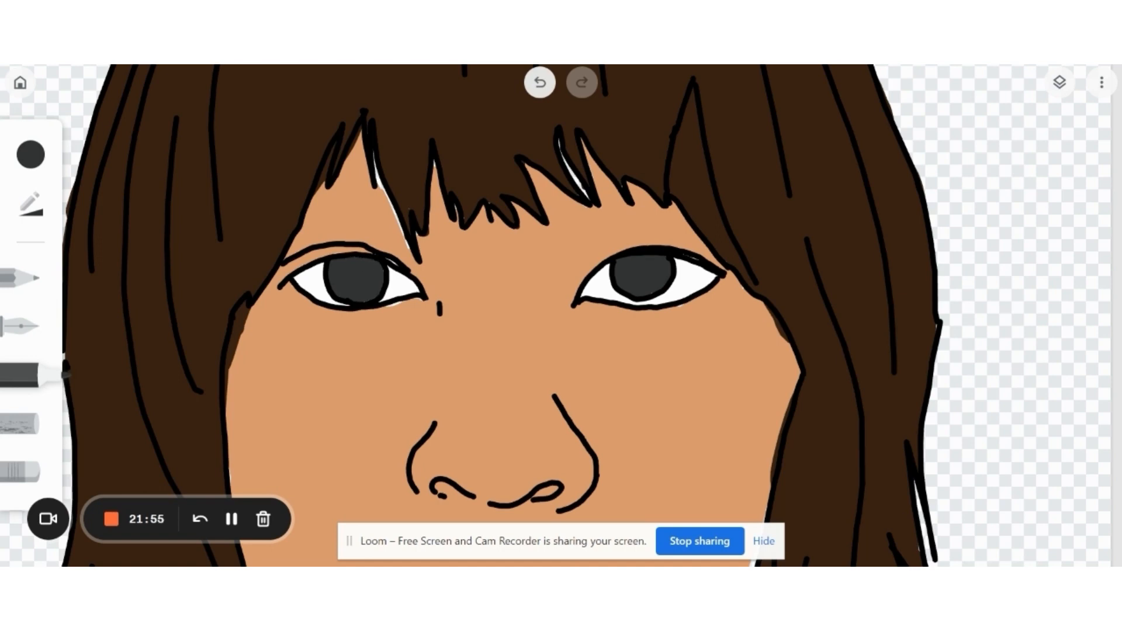
# Hide the hair and eye colour layer and show the reference photo layer to examine the original eyes
pyautogui.click(1059, 82)
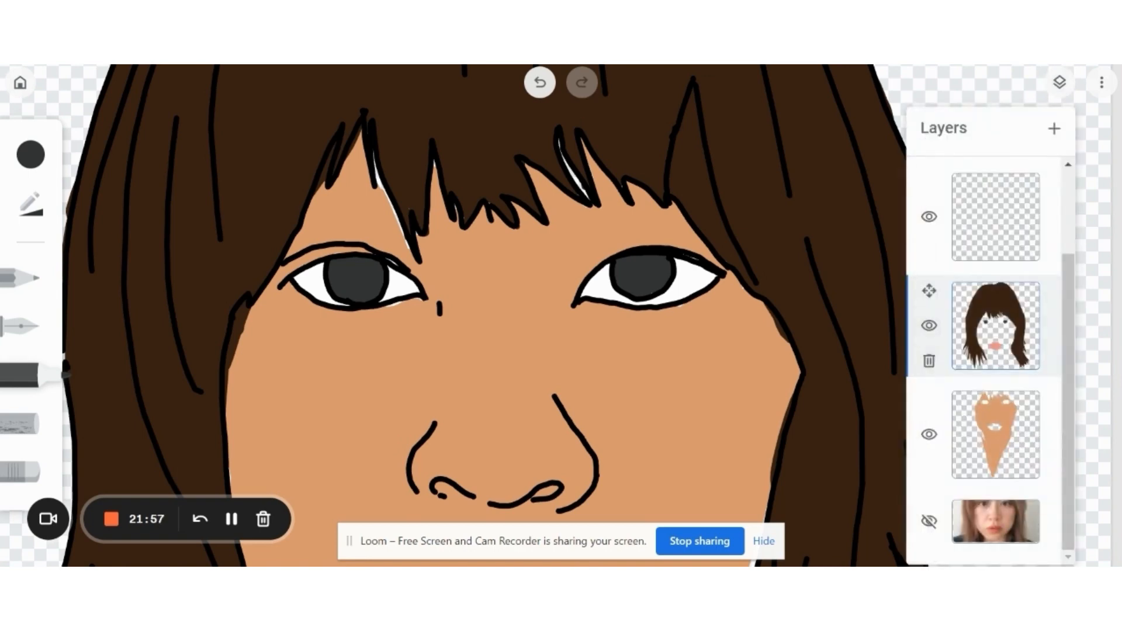
pyautogui.click(929, 326)
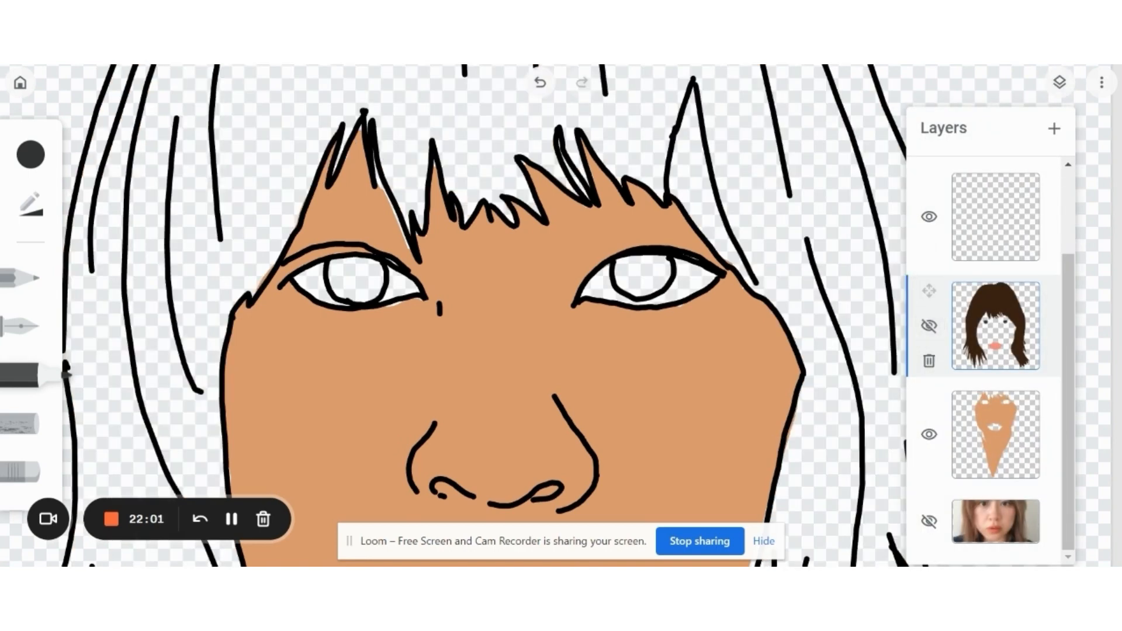
pyautogui.click(929, 520)
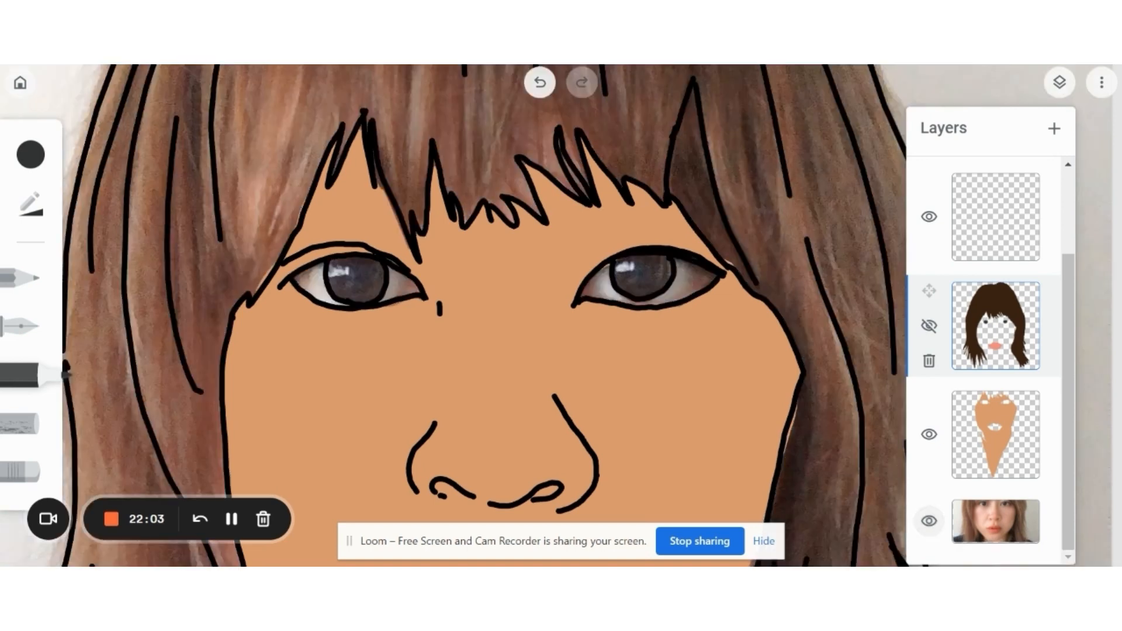
pyautogui.click(232, 519)
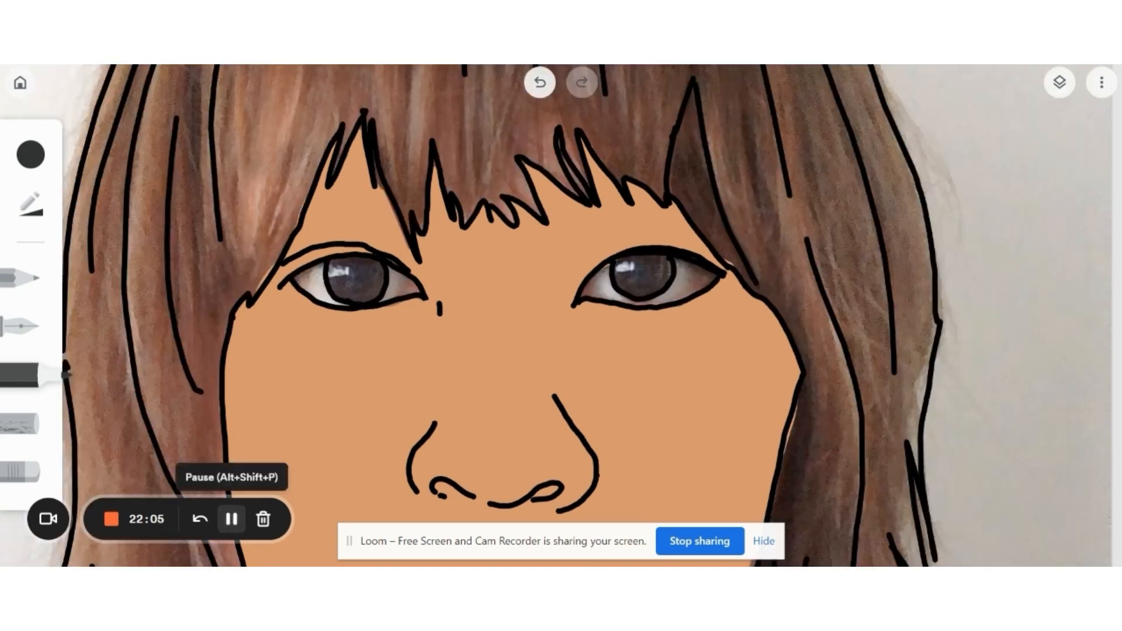
# Toggle the hair and eye colour layer to compare it with the photo, leaving both layers visible
pyautogui.click(1060, 82)
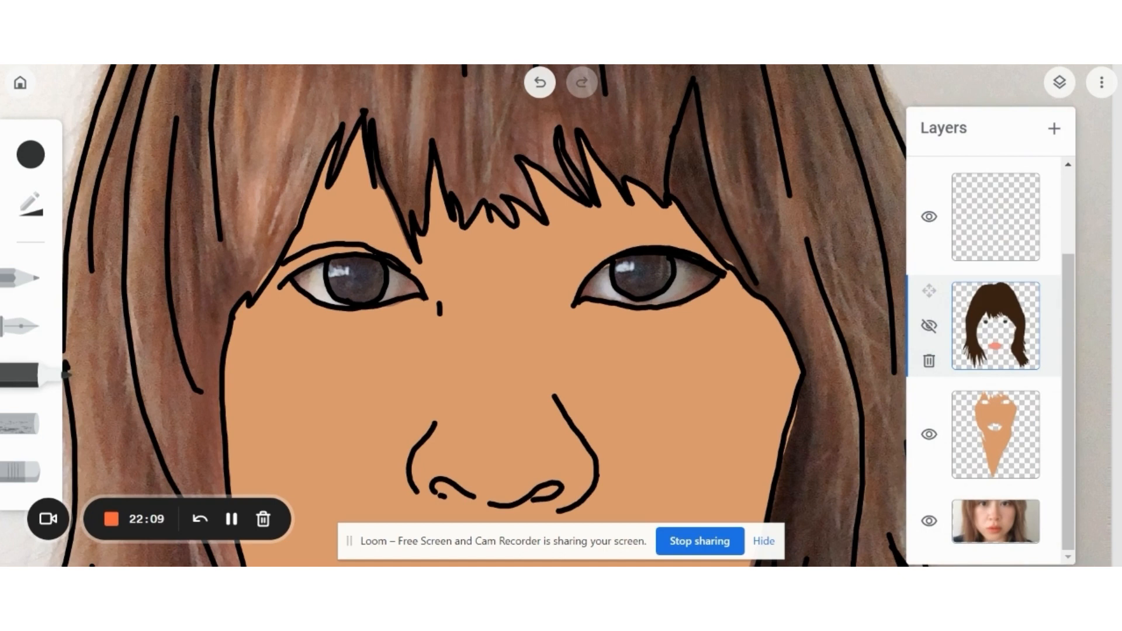
pyautogui.click(929, 326)
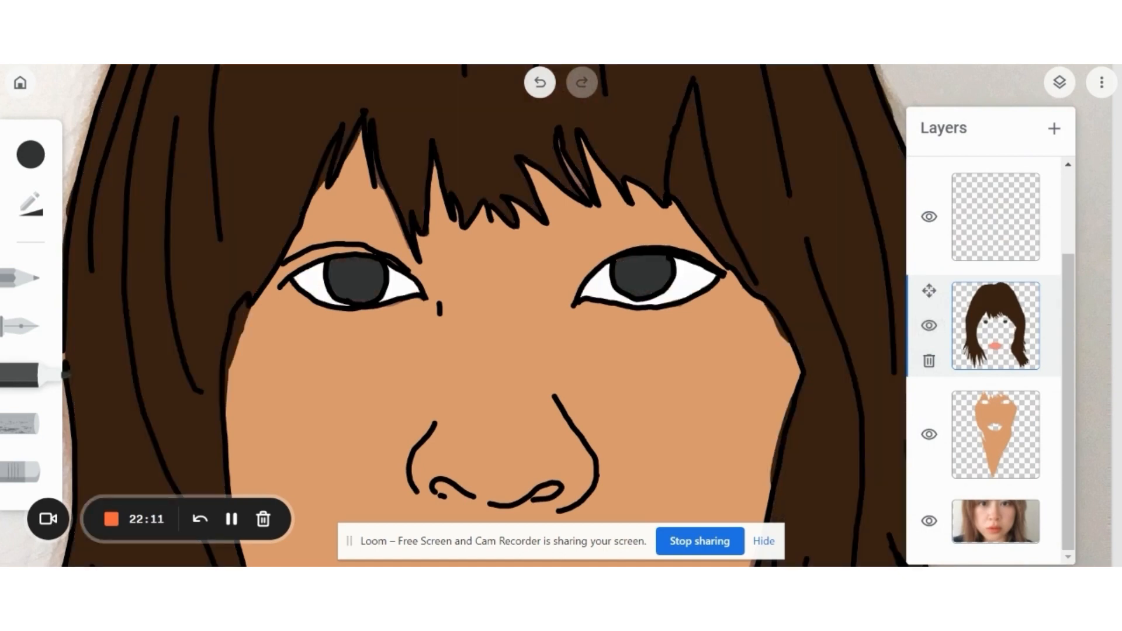
pyautogui.click(928, 326)
pyautogui.click(928, 325)
pyautogui.click(232, 519)
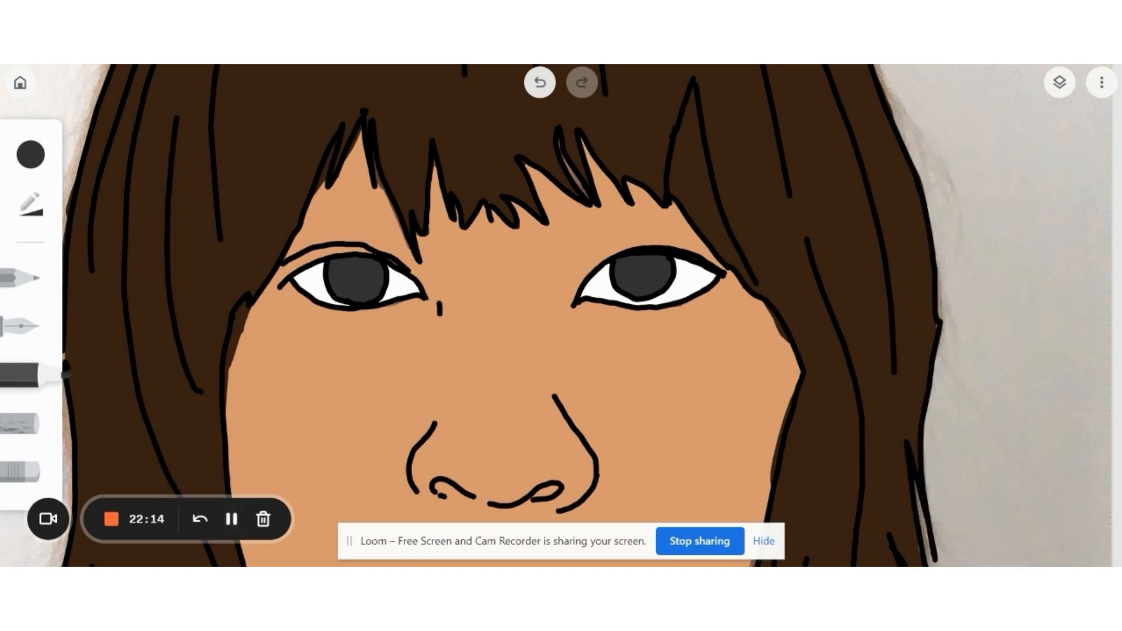
pyautogui.click(1059, 82)
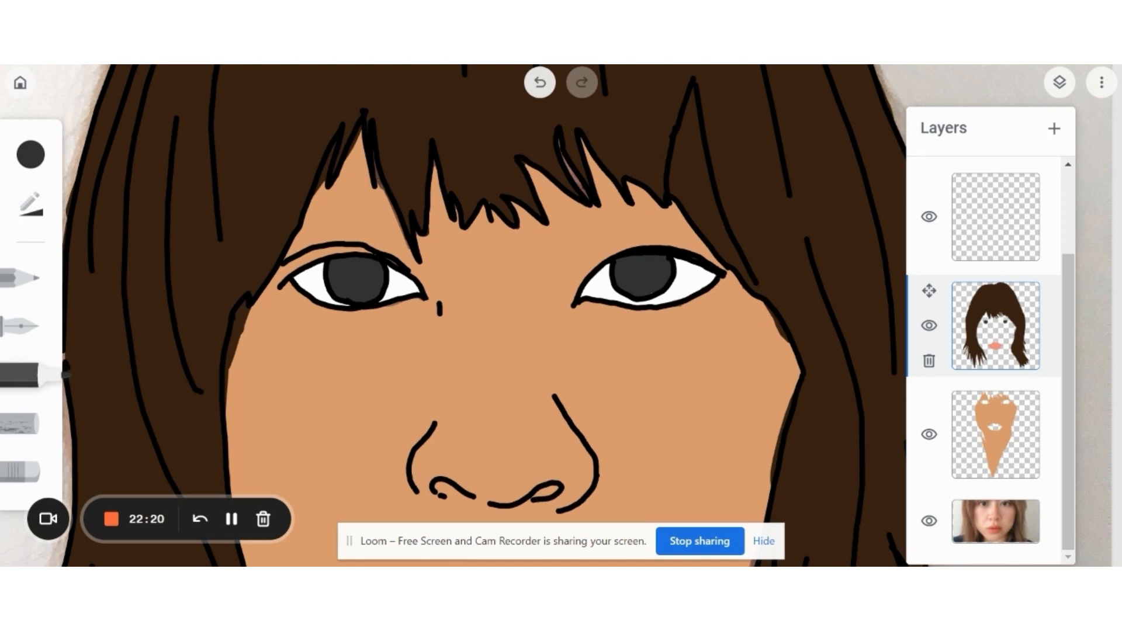
# Inspect the photo's eye reflections beneath the hair and eye colour layer, and set the marker to the custom light grey #e7e8ea
pyautogui.click(929, 325)
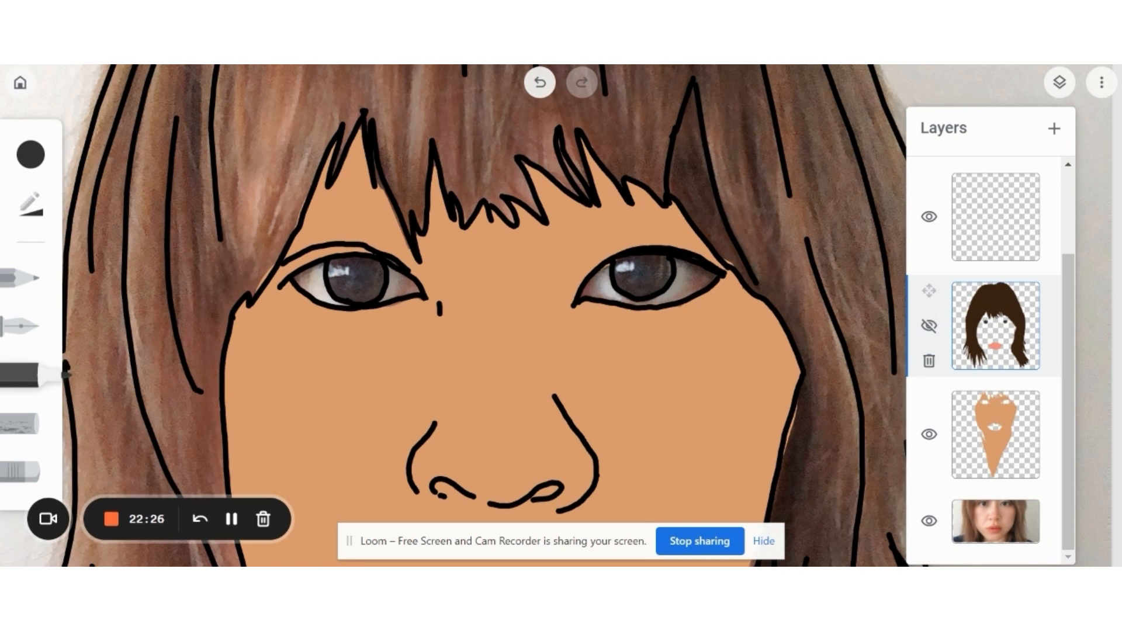
pyautogui.click(929, 326)
pyautogui.click(1059, 82)
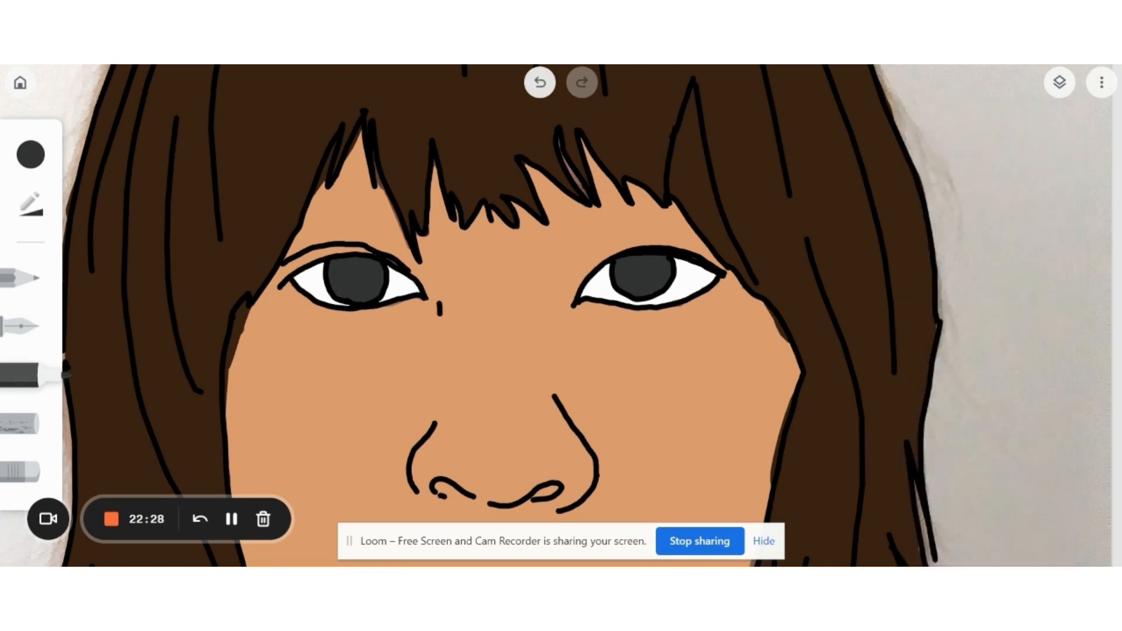
pyautogui.click(30, 155)
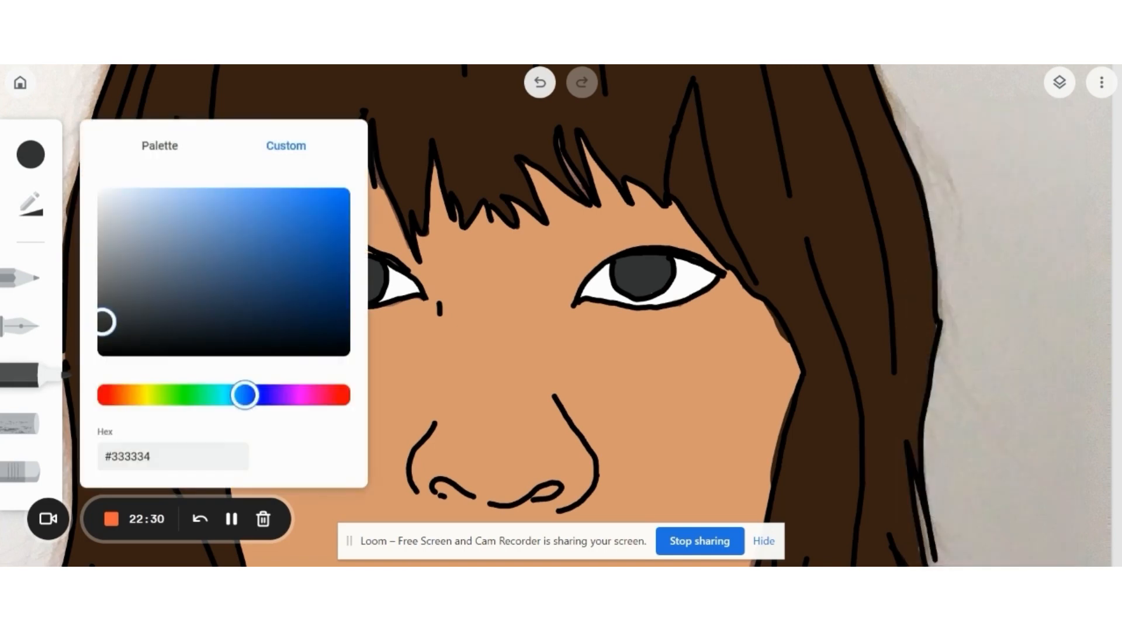
pyautogui.moveTo(104, 322); pyautogui.dragTo(106, 202)
pyautogui.click(30, 154)
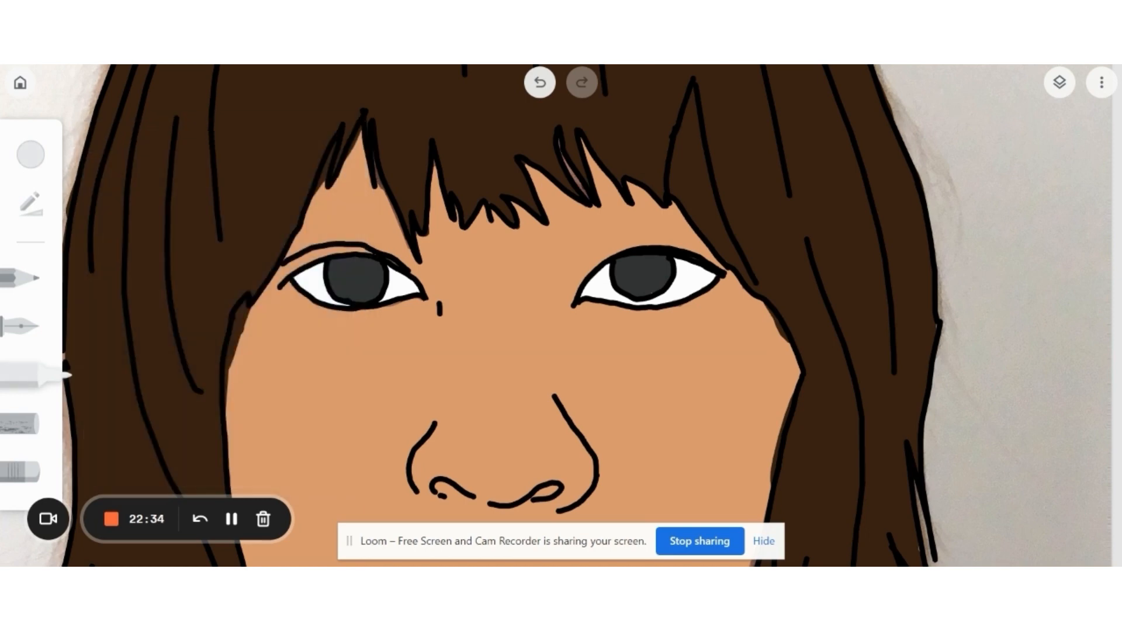
# Paint a small light grey highlight in the dark iris of the eye on the image's right side
pyautogui.click(1058, 82)
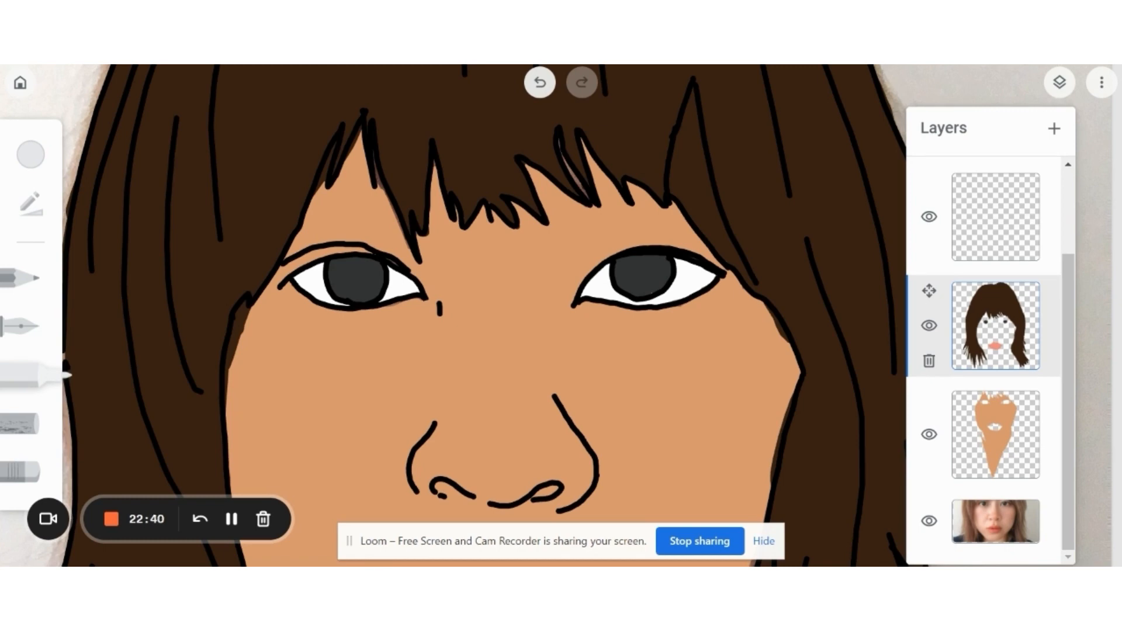
pyautogui.click(1059, 82)
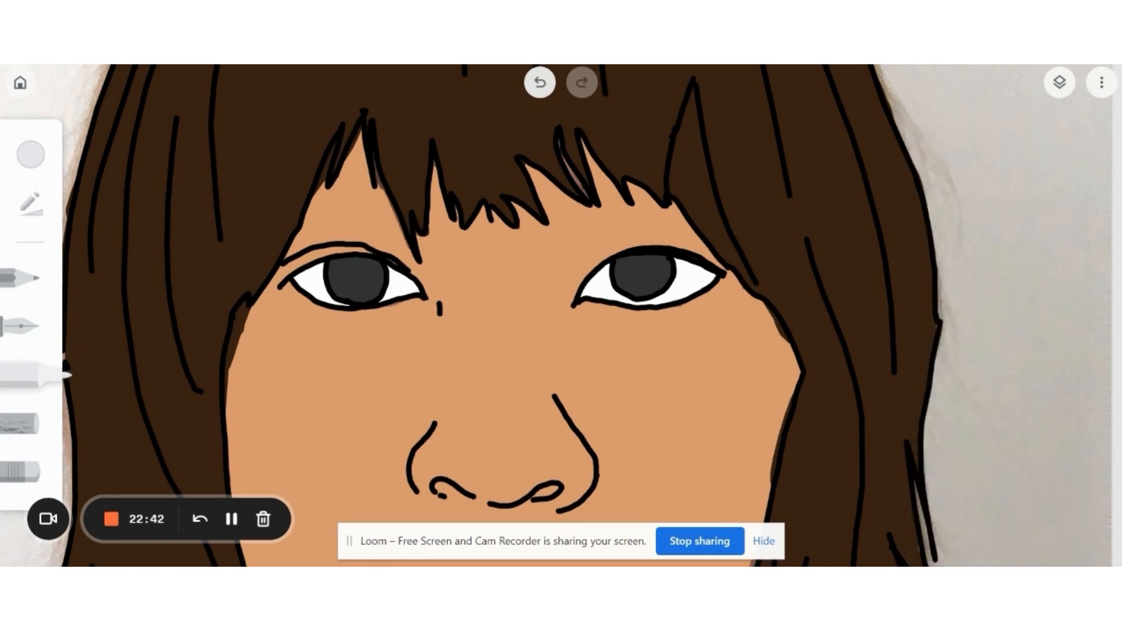
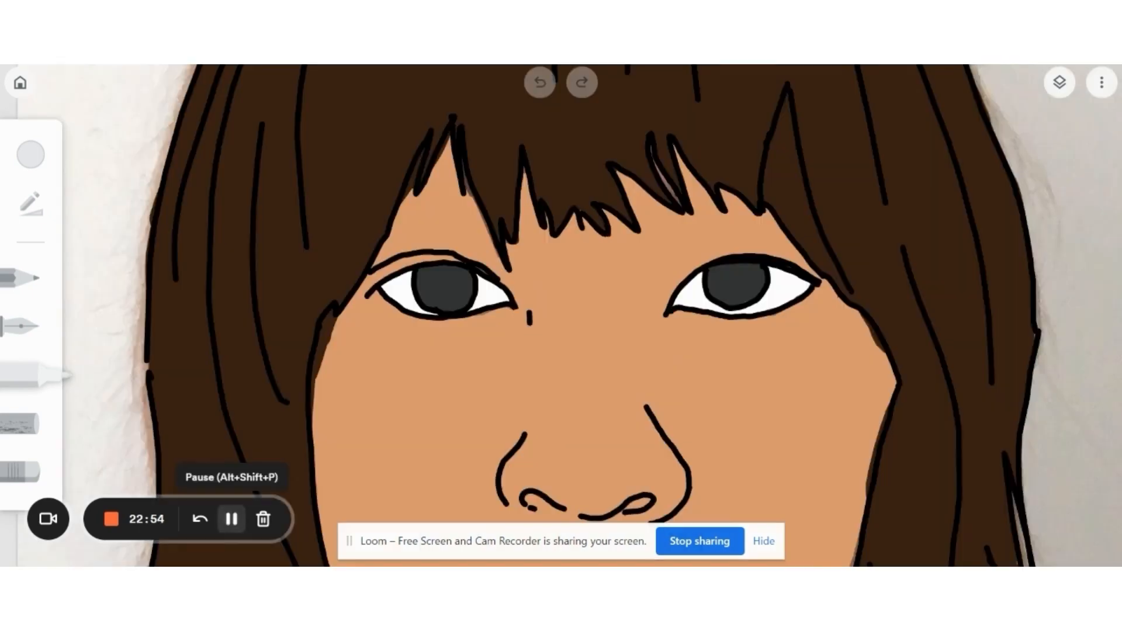
pyautogui.click(1060, 82)
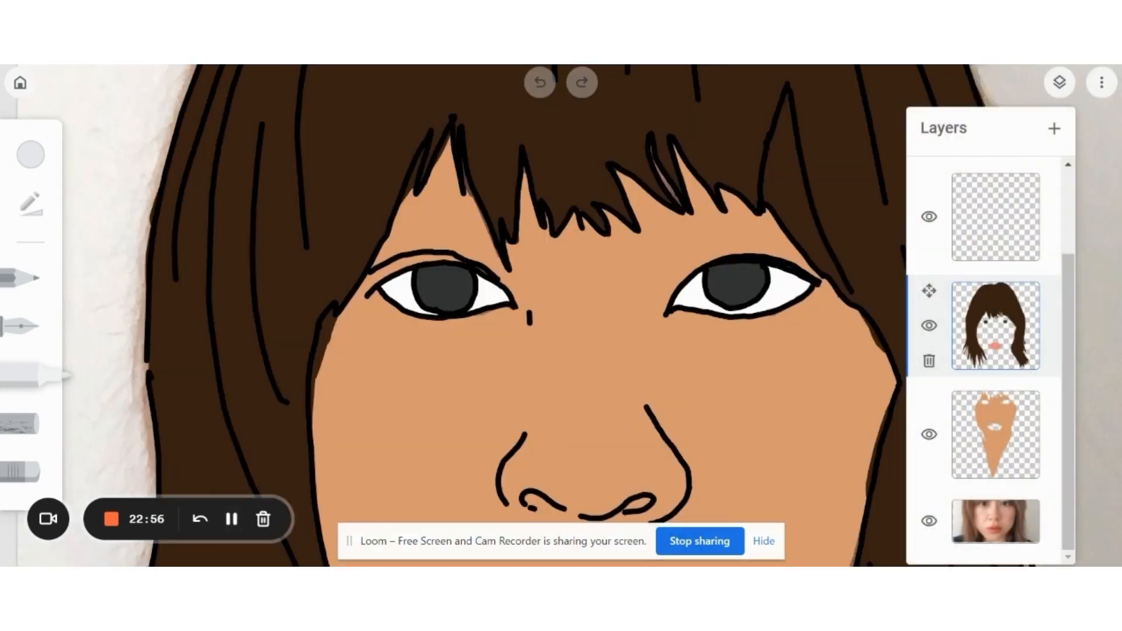
pyautogui.click(1060, 83)
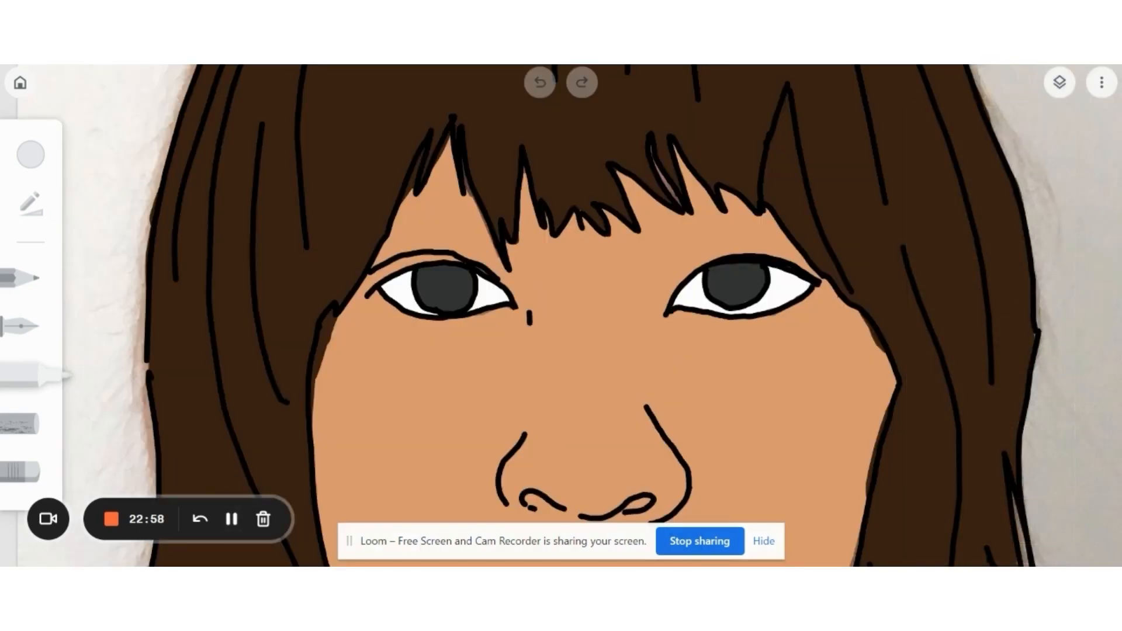
pyautogui.moveTo(717, 284); pyautogui.dragTo(730, 286)
# Toggle the photo and the hair and eye colour layer for comparison, and paint a light grey highlight in the image's left iris
pyautogui.click(1059, 82)
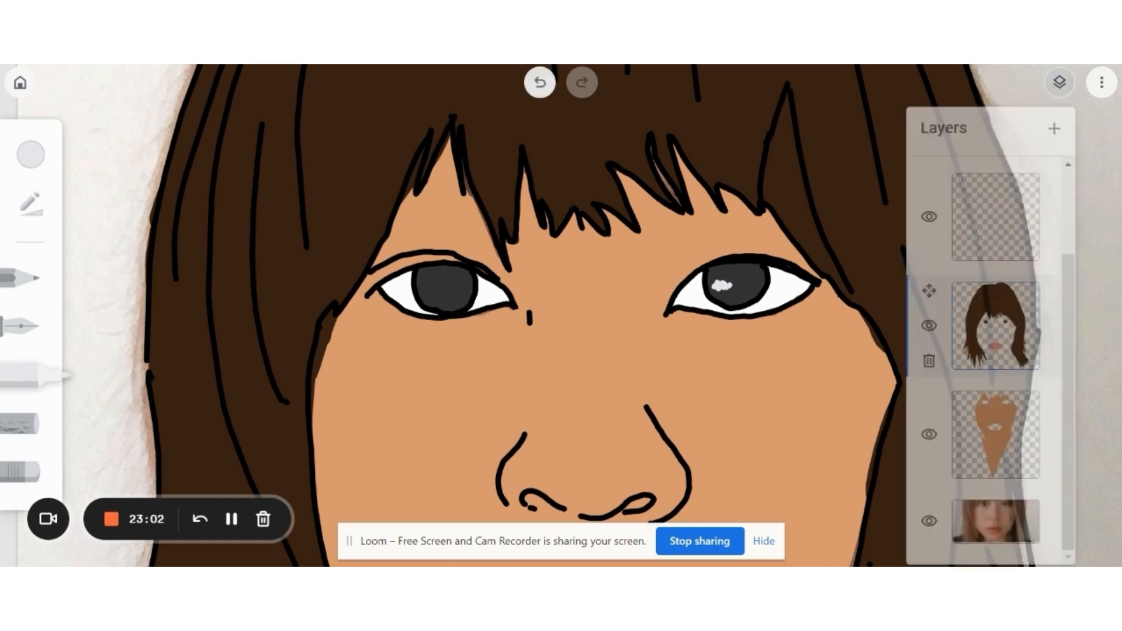
pyautogui.click(929, 521)
pyautogui.click(928, 326)
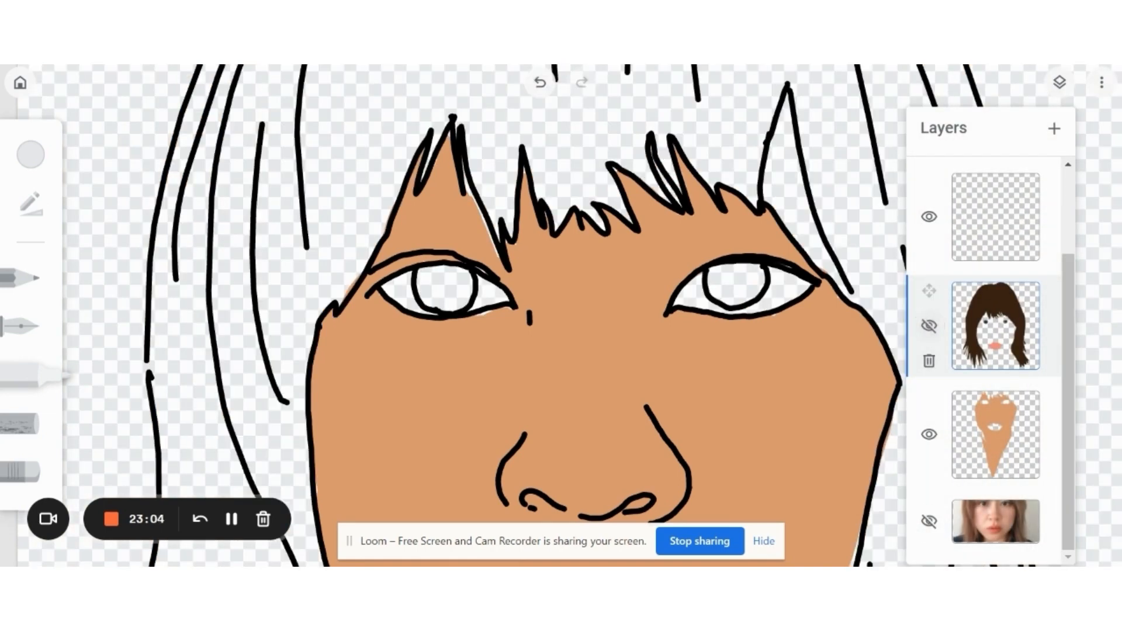
pyautogui.click(928, 520)
pyautogui.click(929, 521)
pyautogui.click(928, 520)
pyautogui.click(929, 325)
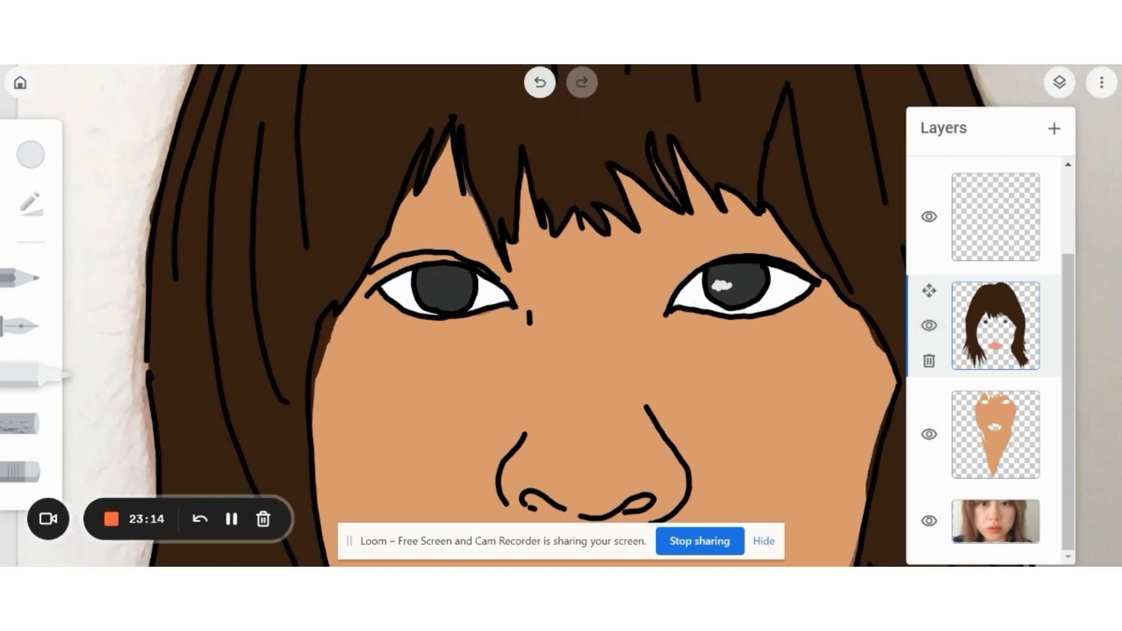
pyautogui.moveTo(425, 288); pyautogui.dragTo(438, 289)
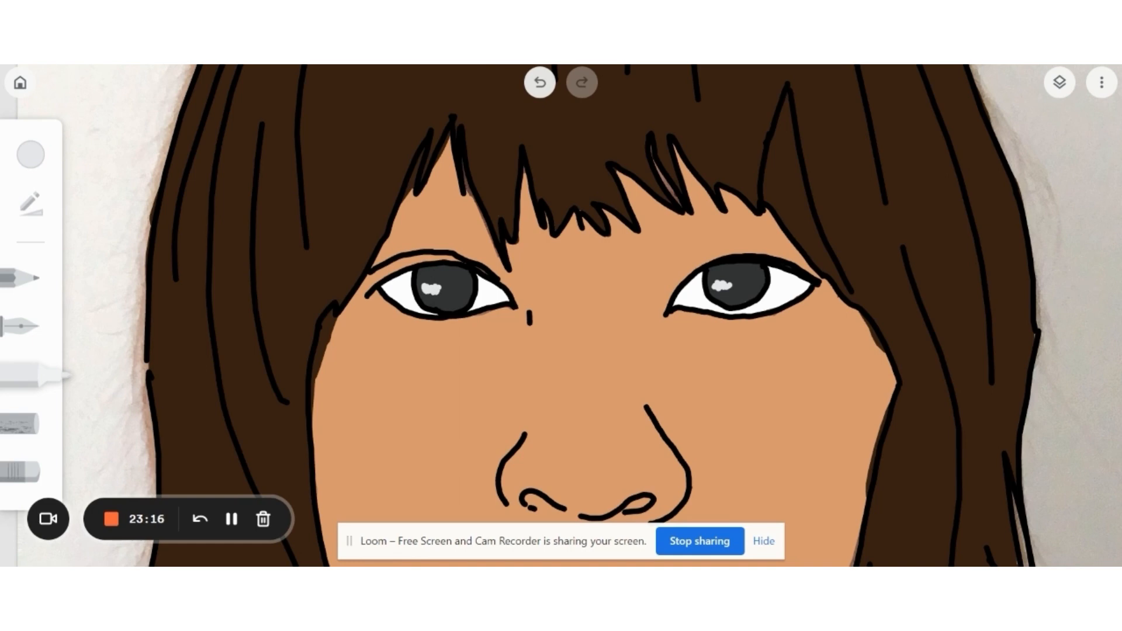
# Recheck the photo's reflection beneath the hair and eye colour layer and enlarge the highlight in the left iris to match it
pyautogui.click(1060, 82)
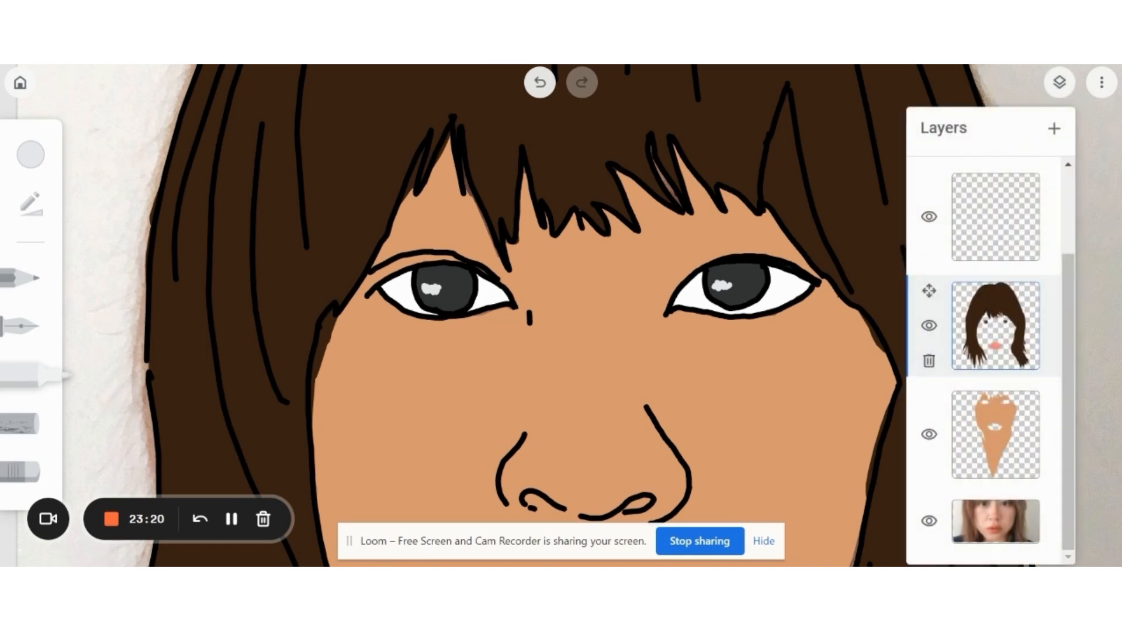
pyautogui.click(929, 325)
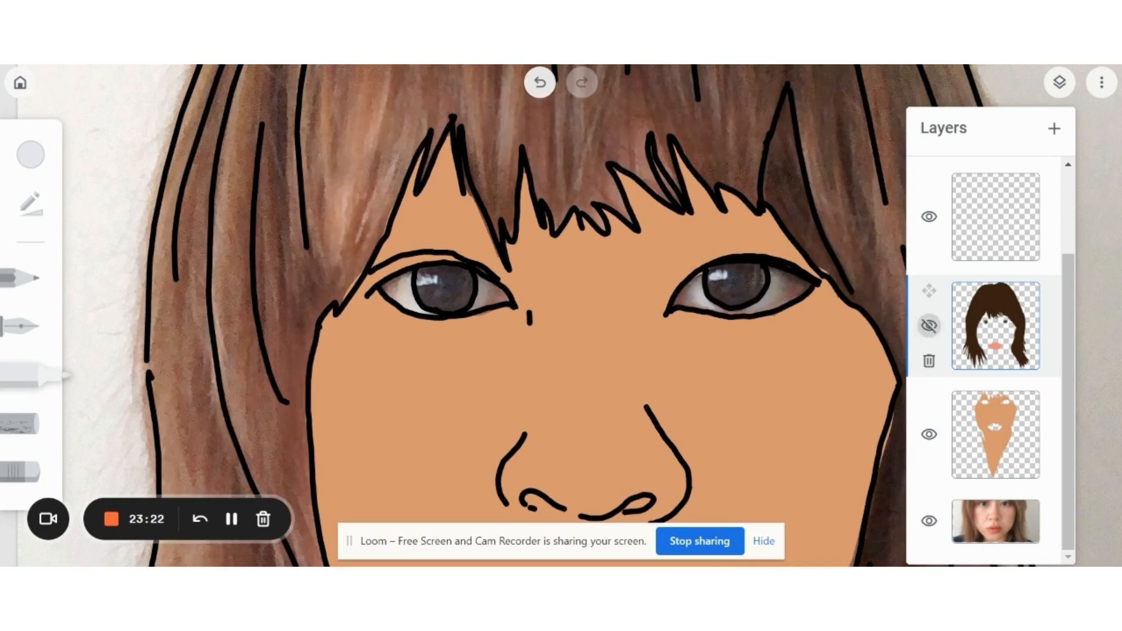
pyautogui.click(929, 325)
pyautogui.click(1060, 82)
pyautogui.click(424, 282)
pyautogui.click(421, 283)
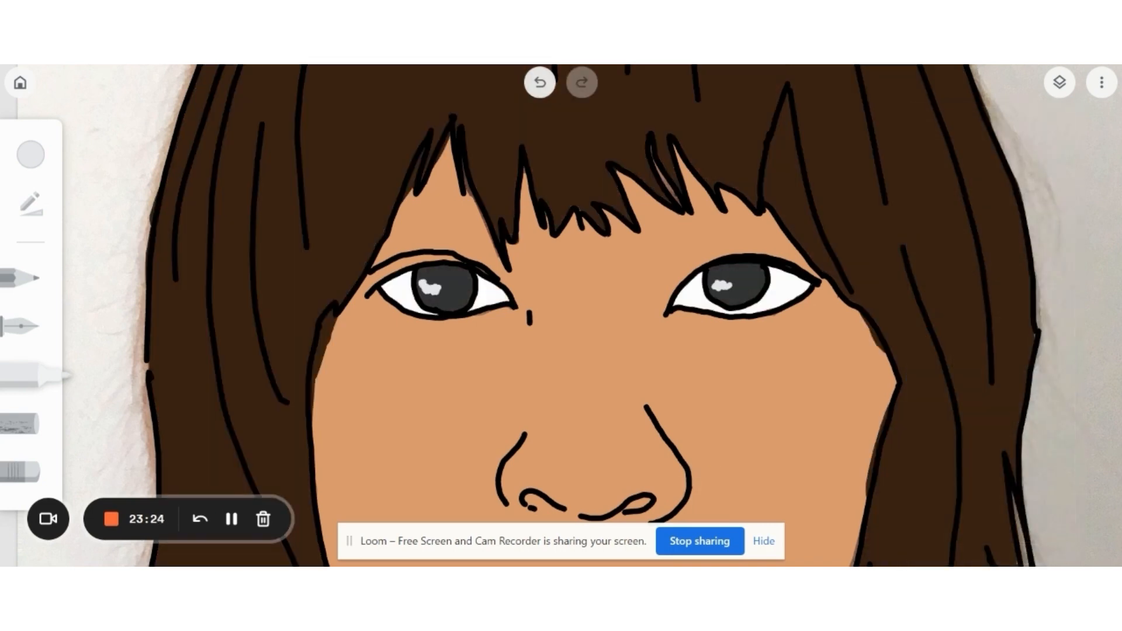
pyautogui.click(429, 282)
pyautogui.click(442, 289)
# Select the empty layer directly above the hair and eye colour layer
pyautogui.scroll(-5, 561, 315)
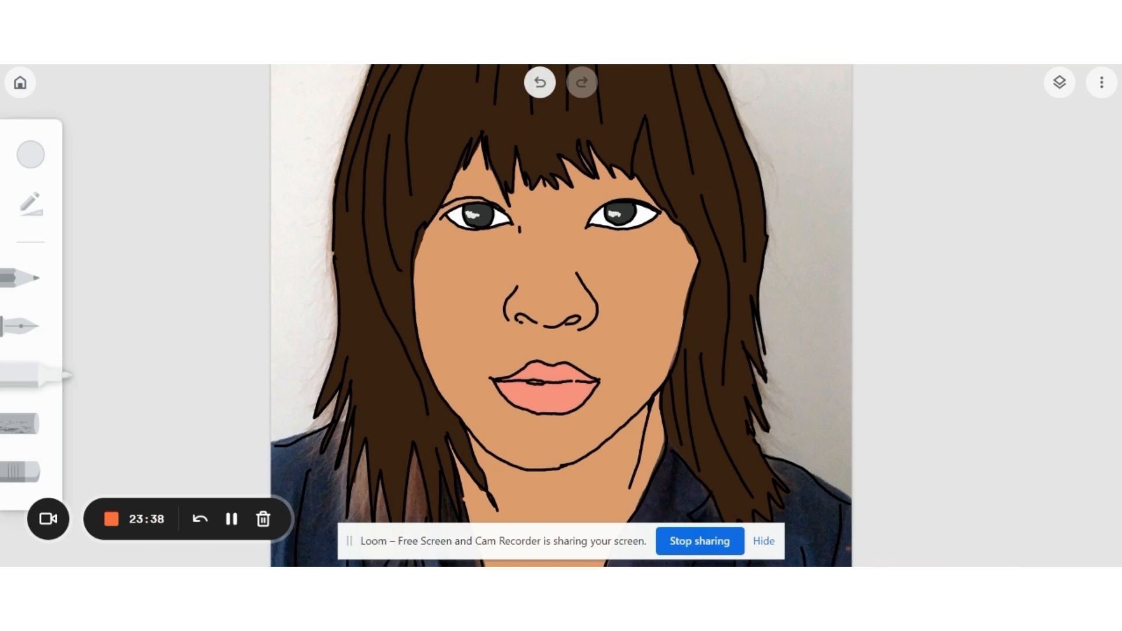
pyautogui.click(1059, 82)
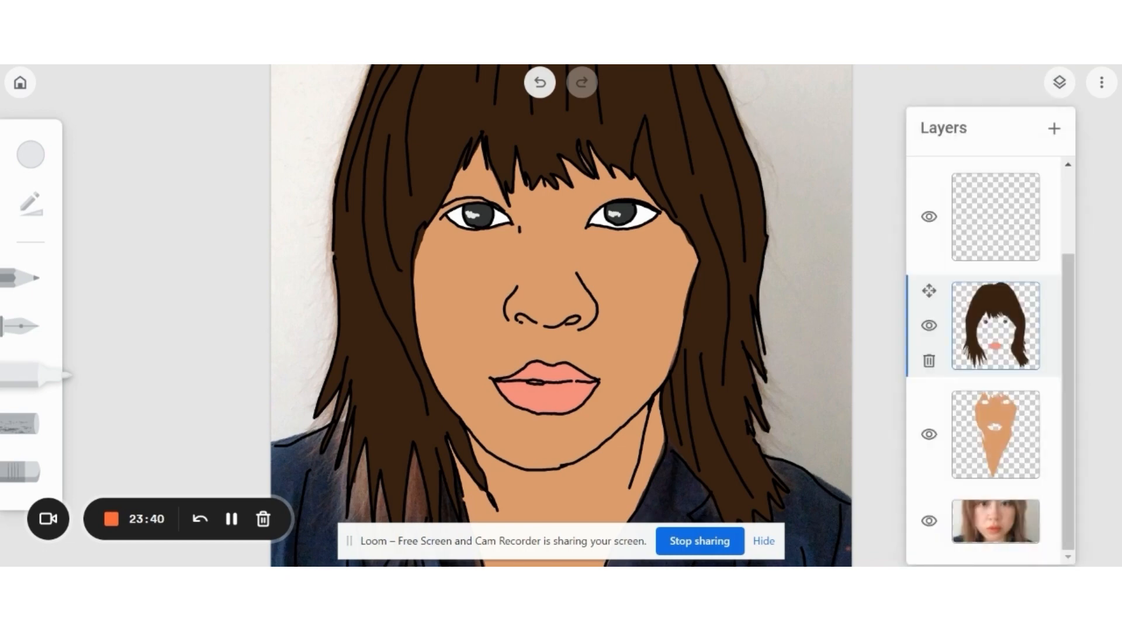
pyautogui.scroll(-5, 559, 311)
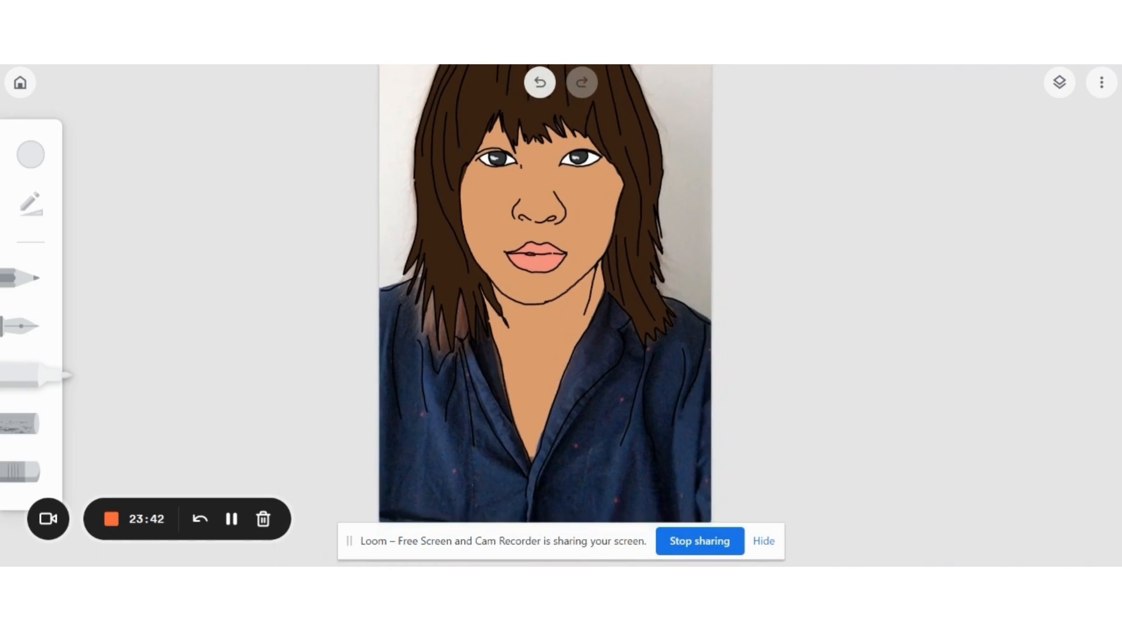
pyautogui.scroll(1, 559, 310)
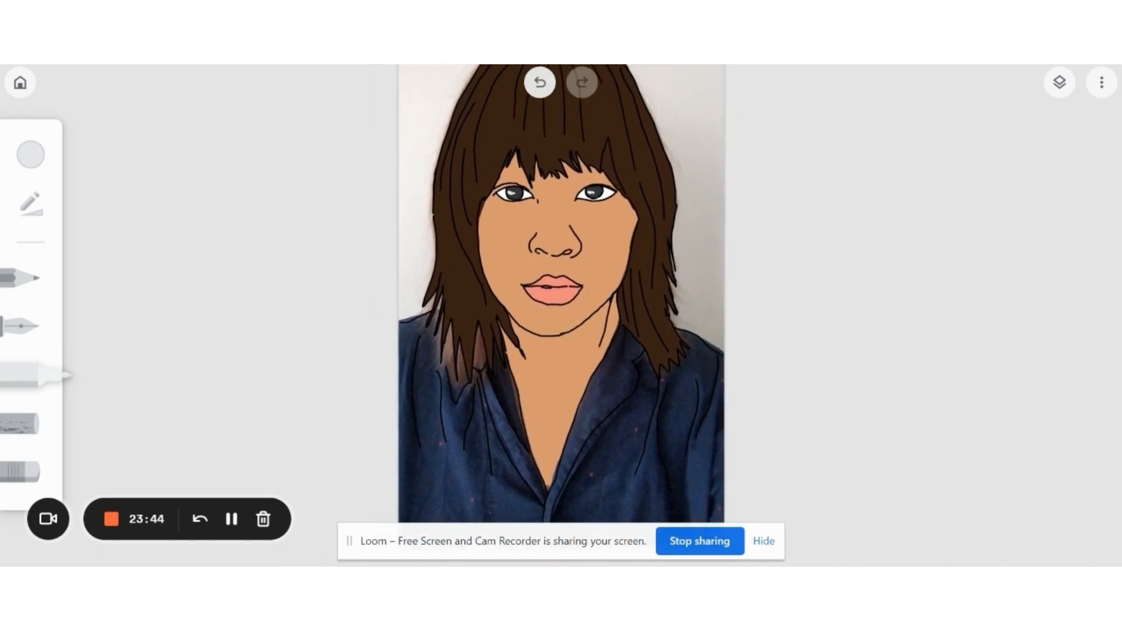
pyautogui.scroll(-1, 559, 311)
pyautogui.scroll(-2, 559, 311)
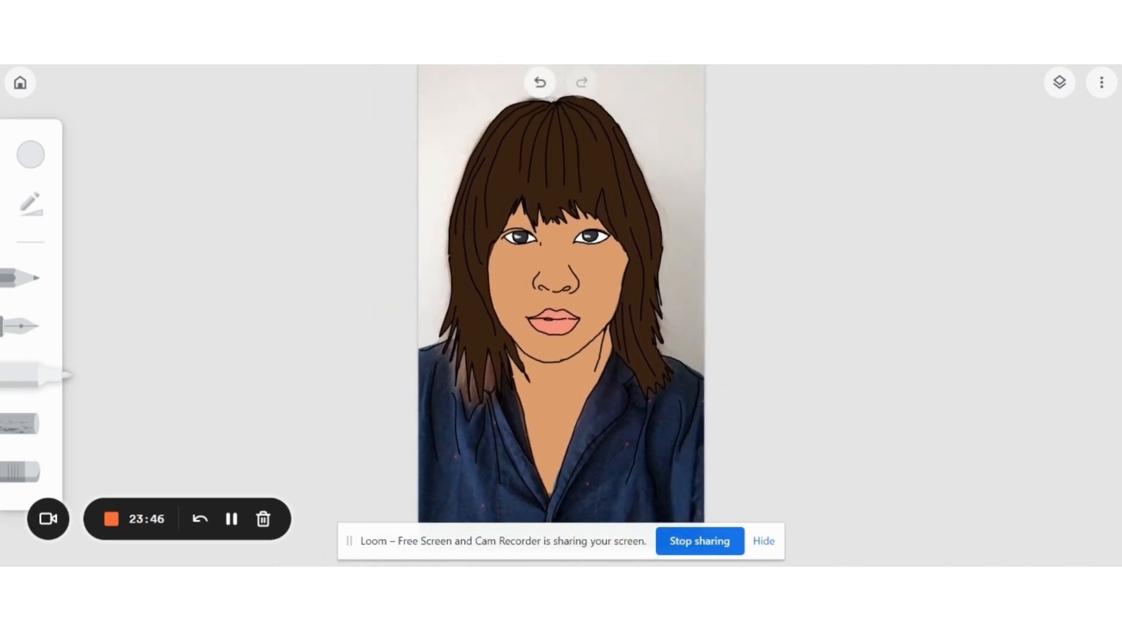
pyautogui.click(1059, 83)
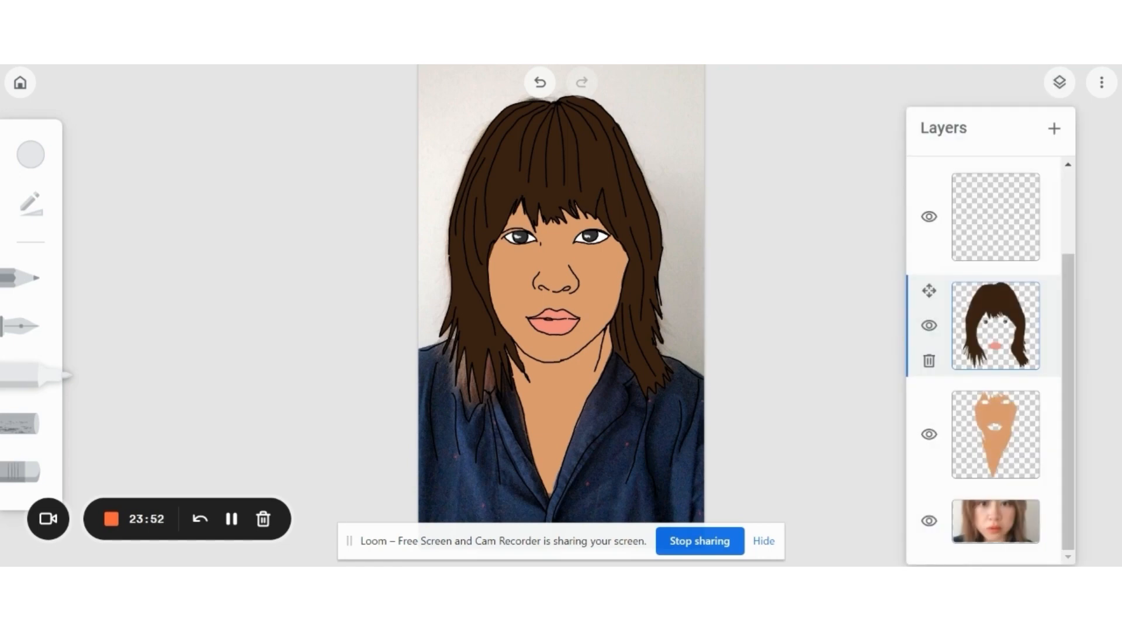
pyautogui.click(996, 217)
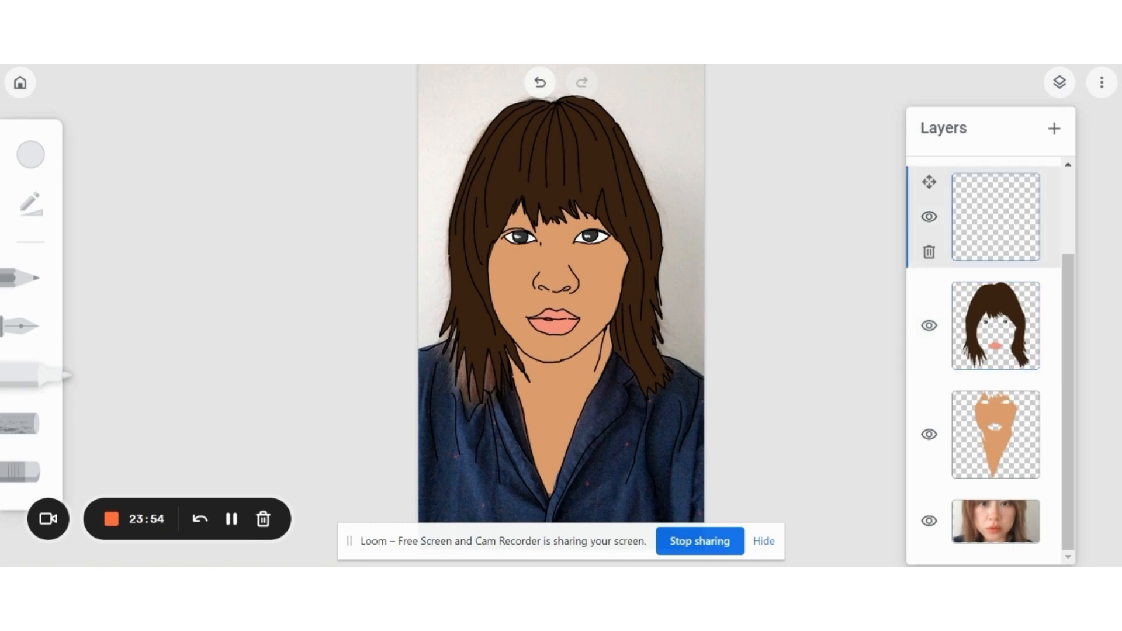
pyautogui.scroll(1, 987, 351)
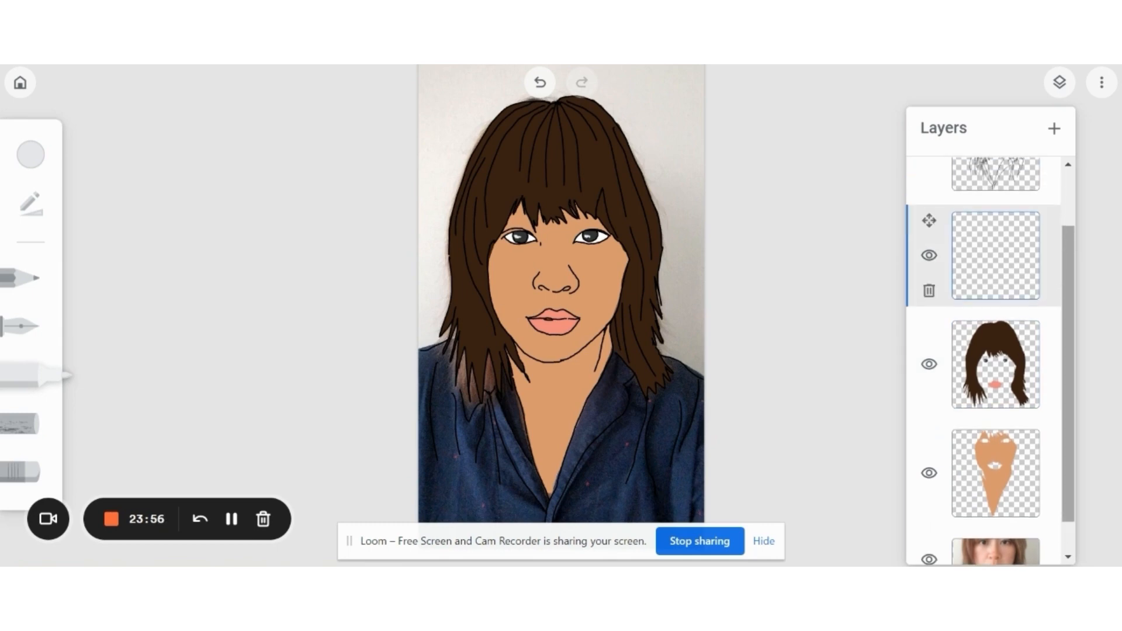
pyautogui.scroll(-1, 987, 351)
pyautogui.scroll(2, 988, 351)
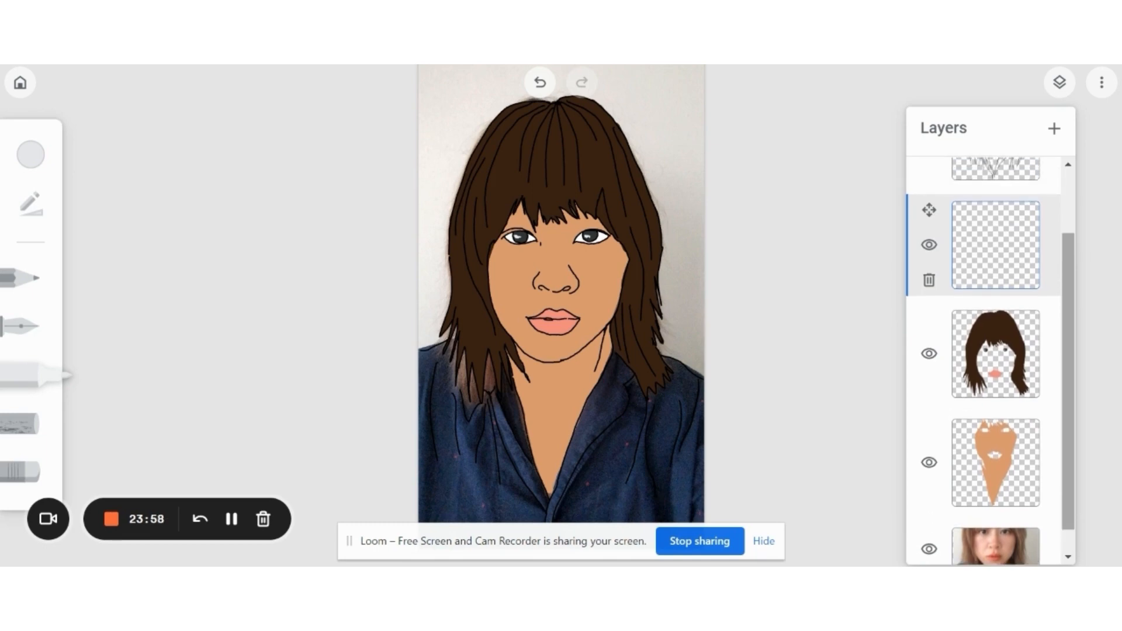
pyautogui.scroll(-2, 987, 351)
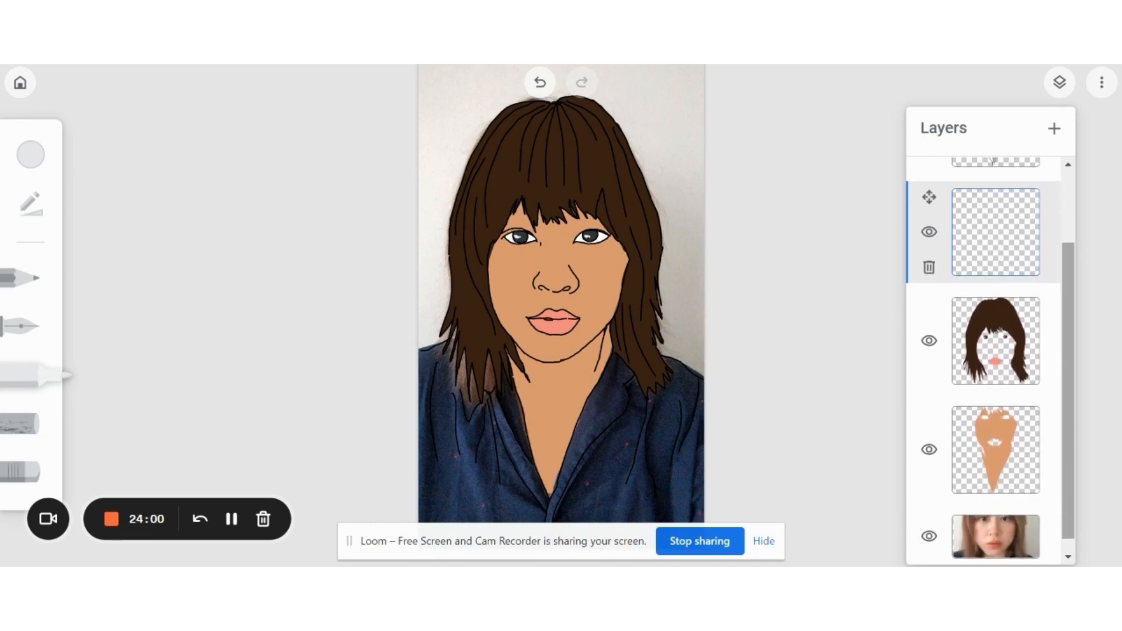
pyautogui.scroll(1, 987, 351)
pyautogui.scroll(-1, 988, 350)
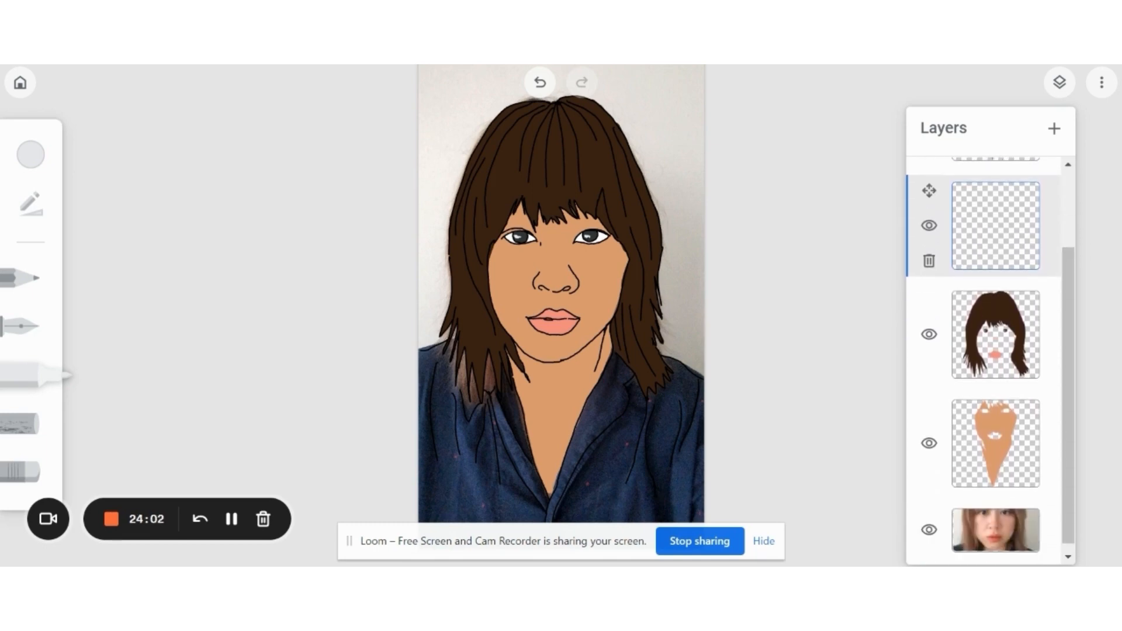
pyautogui.scroll(1, 987, 351)
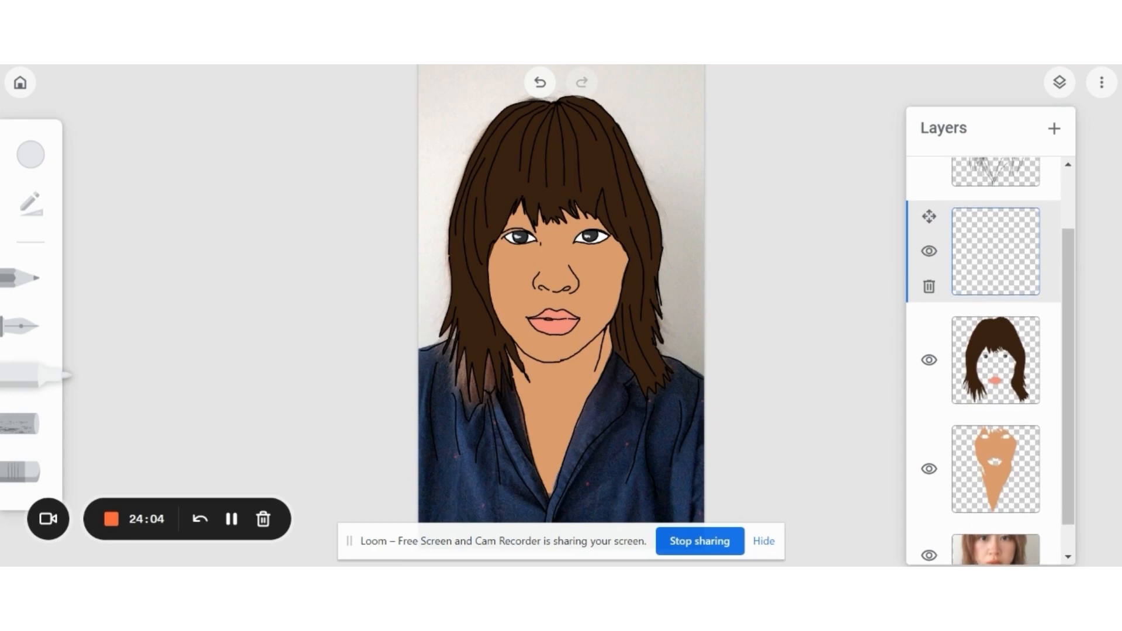
pyautogui.scroll(-1, 987, 351)
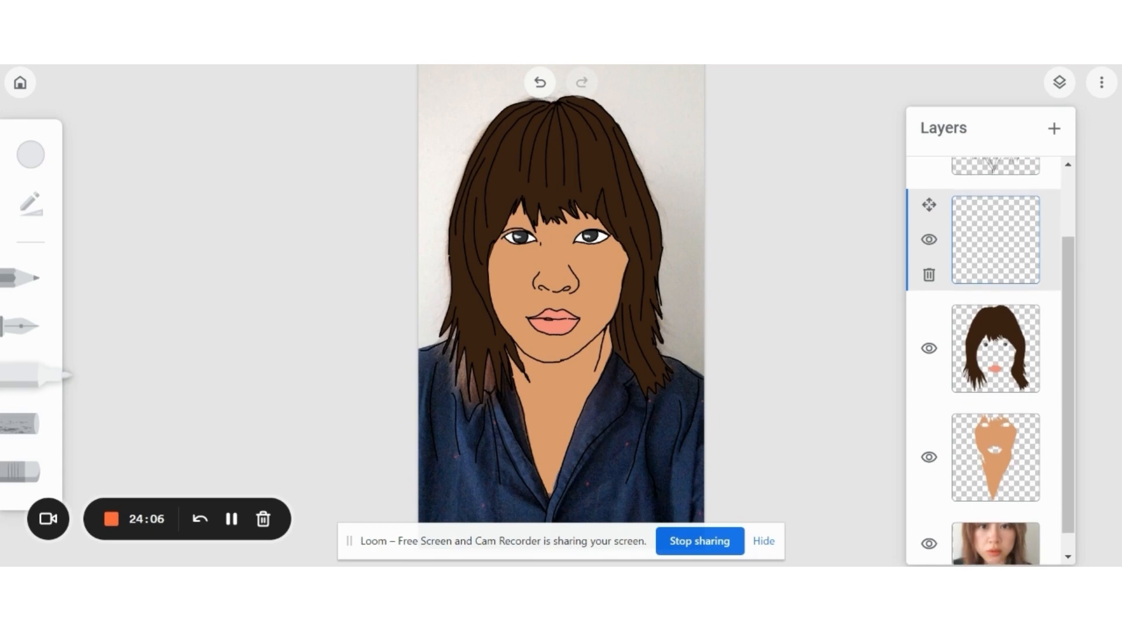
pyautogui.scroll(1, 988, 351)
pyautogui.scroll(-1, 987, 350)
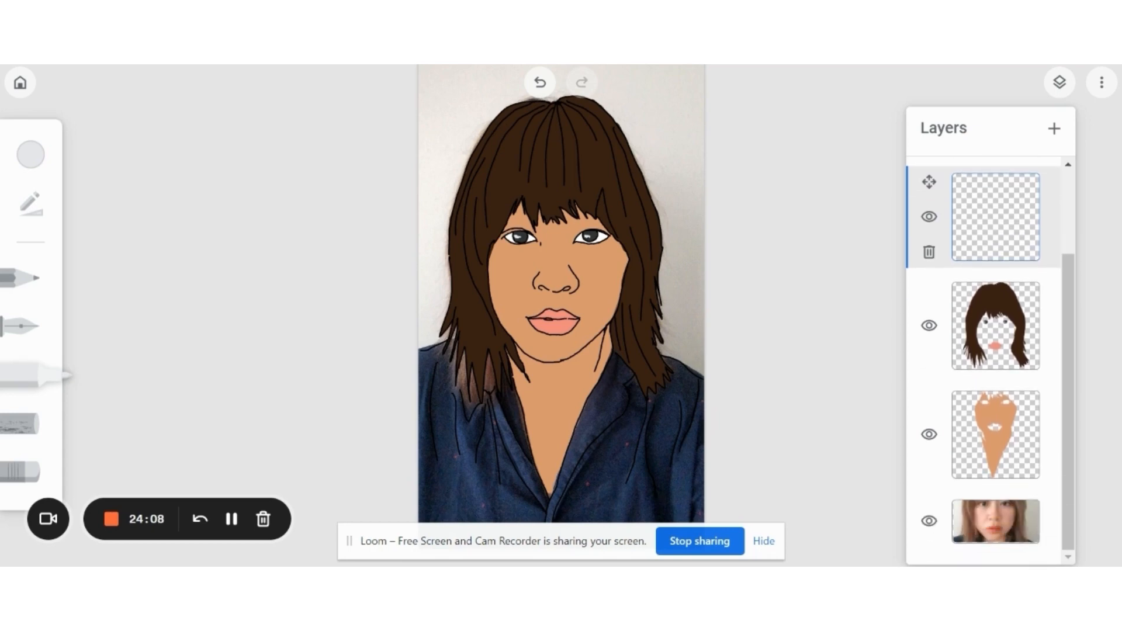
# Try to delete the selected empty layer above the hair colour layer and undo the deletion
pyautogui.click(929, 252)
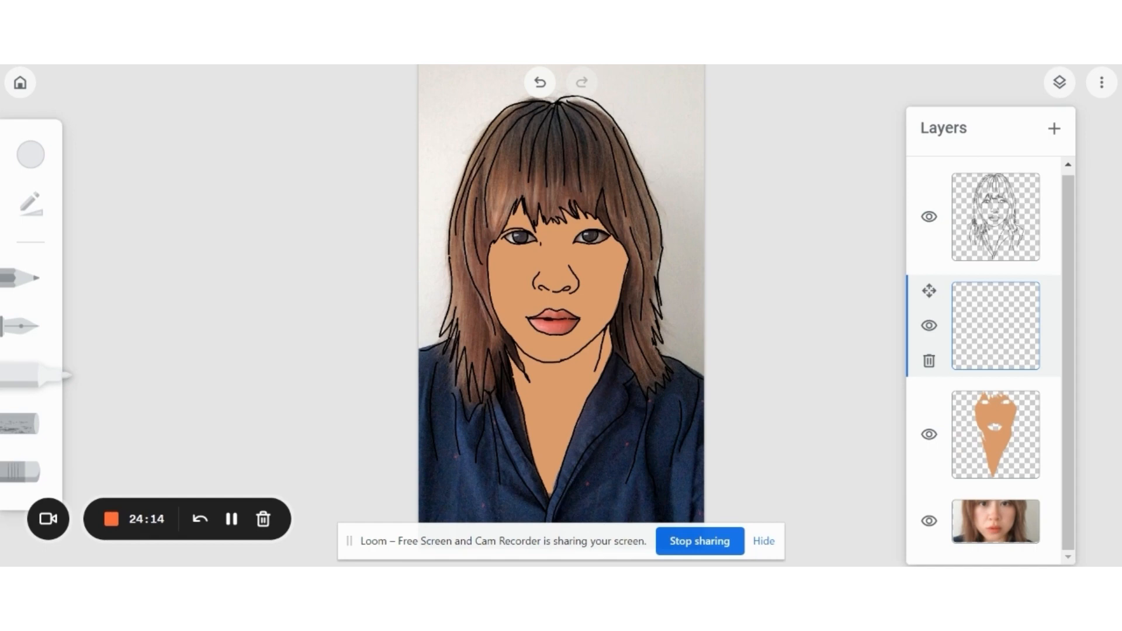
pyautogui.click(539, 83)
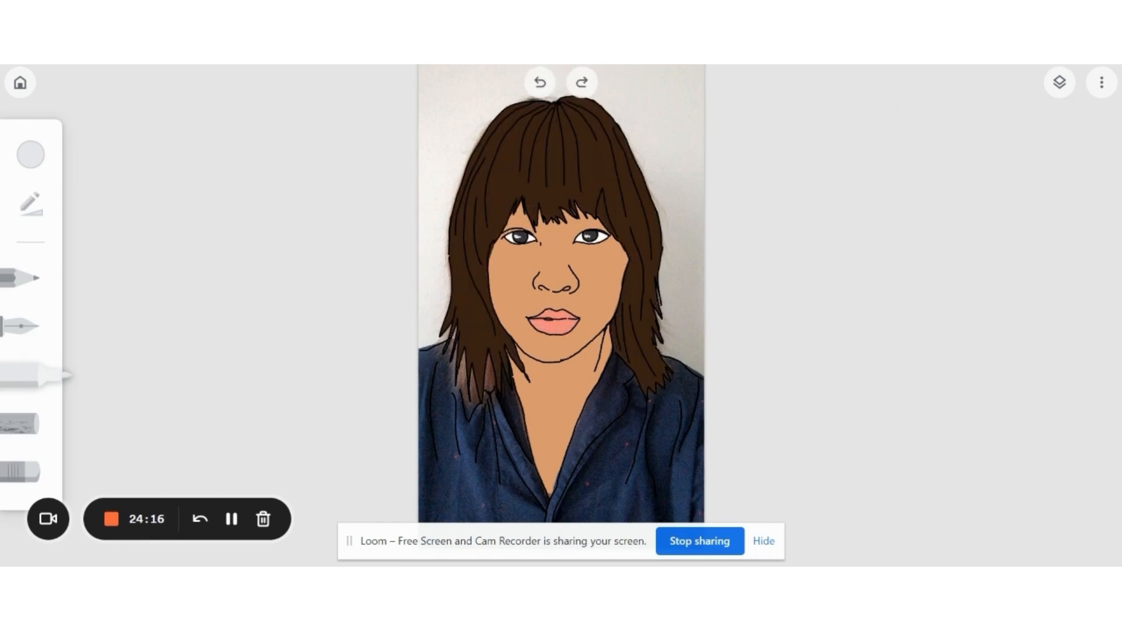
pyautogui.click(1060, 83)
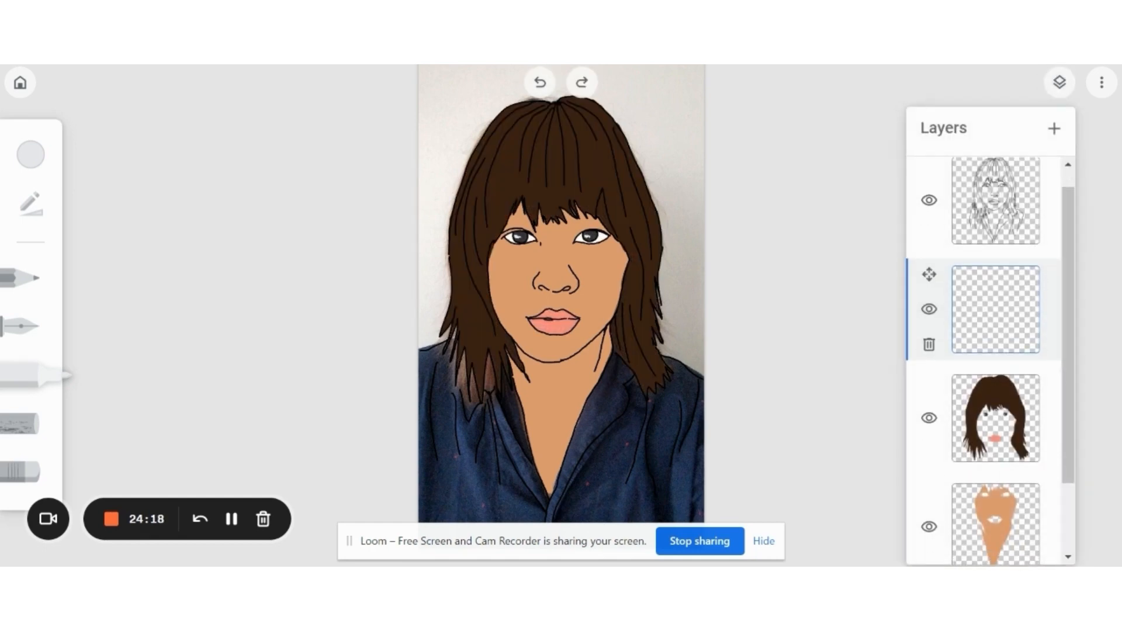
pyautogui.scroll(-1, 990, 361)
pyautogui.click(232, 519)
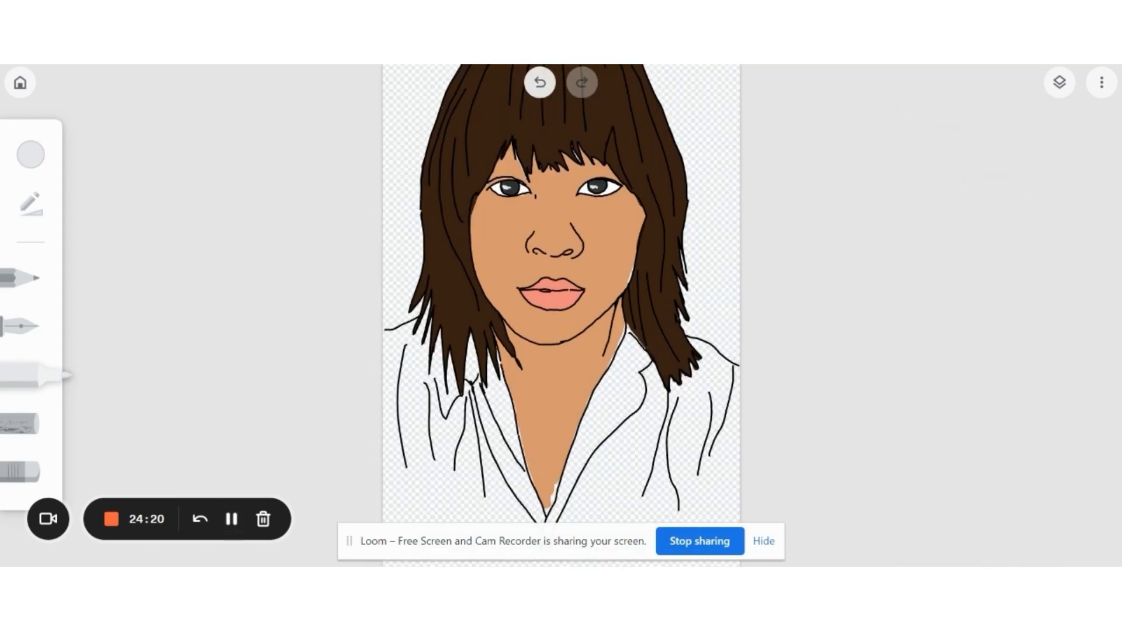
# Paint the image's right half of the shirt in blue-grey #8ea2bb on the skin layer, using the marker at maximum size
pyautogui.click(31, 154)
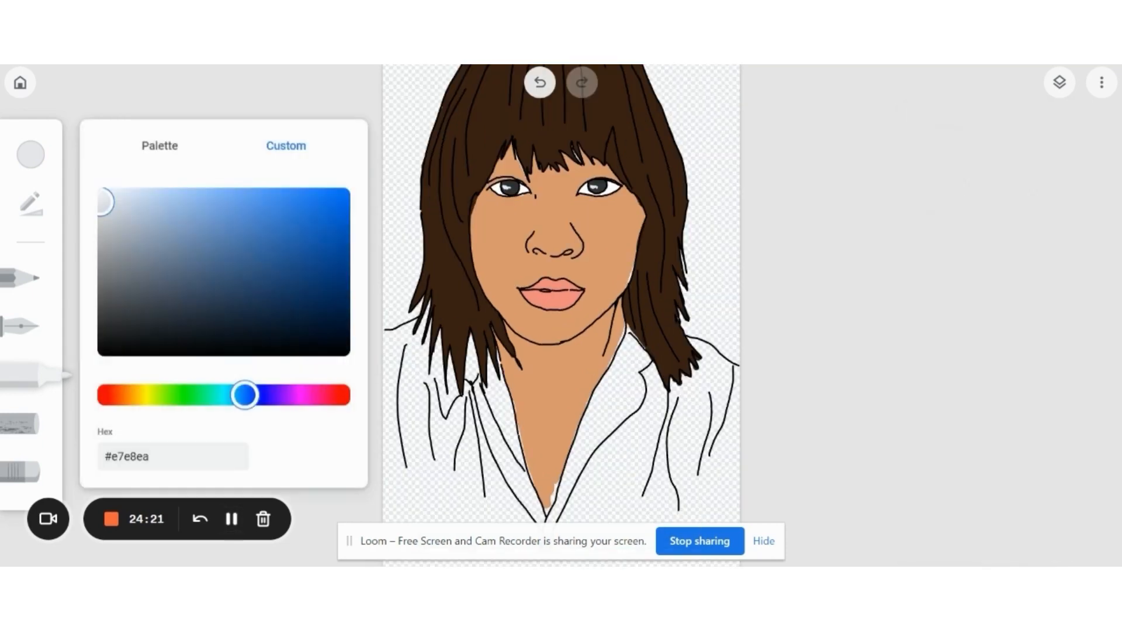
pyautogui.click(158, 232)
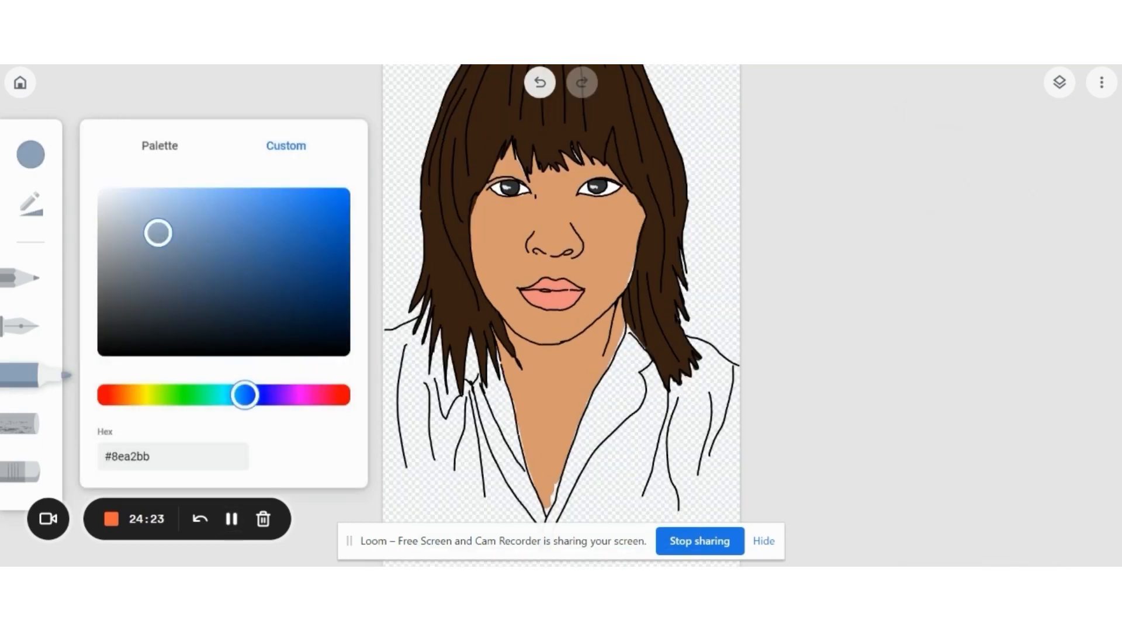
pyautogui.click(1059, 82)
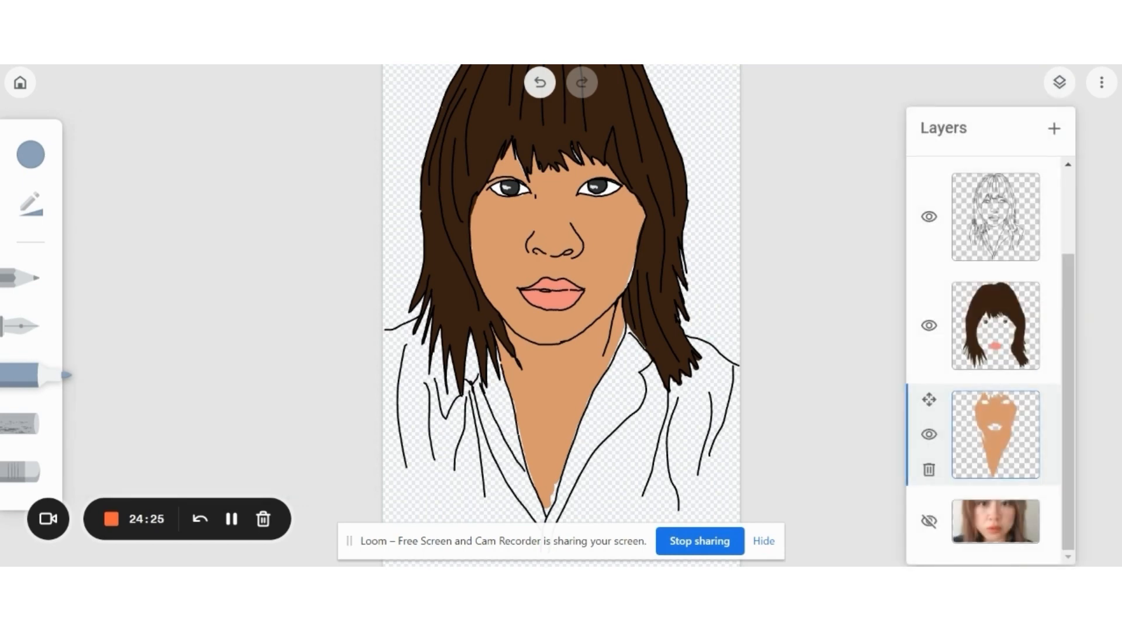
pyautogui.moveTo(610, 407)
pyautogui.mouseDown()
pyautogui.moveTo(603, 417)
pyautogui.moveTo(626, 385)
pyautogui.moveTo(614, 405)
pyautogui.mouseUp()
pyautogui.click(30, 203)
pyautogui.moveTo(153, 183); pyautogui.dragTo(301, 182)
pyautogui.moveTo(627, 385)
pyautogui.mouseDown()
pyautogui.moveTo(577, 479)
pyautogui.moveTo(609, 391)
pyautogui.moveTo(590, 418)
pyautogui.moveTo(617, 377)
pyautogui.moveTo(584, 429)
pyautogui.moveTo(633, 331)
pyautogui.moveTo(643, 389)
pyautogui.moveTo(665, 385)
pyautogui.moveTo(572, 508)
pyautogui.moveTo(577, 447)
pyautogui.moveTo(553, 520)
pyautogui.moveTo(672, 409)
pyautogui.moveTo(648, 502)
pyautogui.moveTo(719, 397)
pyautogui.moveTo(731, 415)
pyautogui.moveTo(569, 520)
pyautogui.moveTo(724, 433)
pyautogui.moveTo(690, 514)
pyautogui.moveTo(731, 450)
pyautogui.moveTo(736, 517)
pyautogui.moveTo(736, 397)
pyautogui.moveTo(696, 371)
pyautogui.moveTo(727, 365)
pyautogui.moveTo(701, 363)
pyautogui.moveTo(718, 348)
pyautogui.moveTo(698, 340)
pyautogui.moveTo(734, 374)
pyautogui.moveTo(734, 363)
pyautogui.mouseUp()
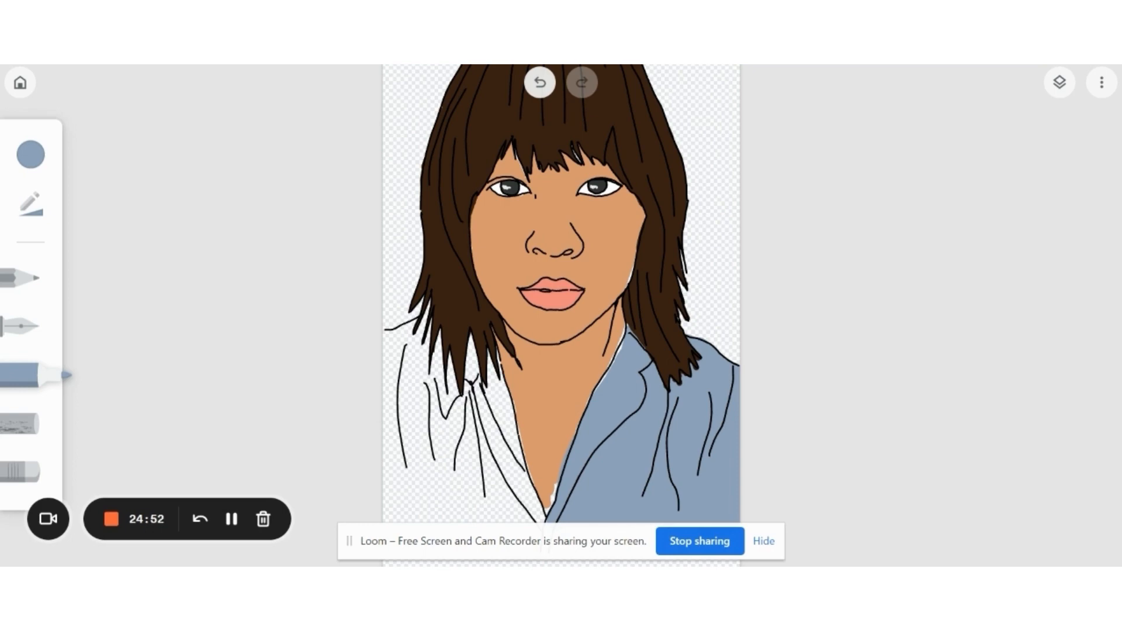
# Fill the image's left half of the shirt, from the collar out to the shoulder and canvas edge, with the same blue-grey marker
pyautogui.moveTo(508, 494)
pyautogui.mouseDown()
pyautogui.moveTo(479, 415)
pyautogui.moveTo(467, 468)
pyautogui.moveTo(475, 363)
pyautogui.moveTo(506, 500)
pyautogui.moveTo(495, 368)
pyautogui.moveTo(521, 509)
pyautogui.moveTo(543, 520)
pyautogui.moveTo(447, 356)
pyautogui.moveTo(417, 503)
pyautogui.moveTo(521, 518)
pyautogui.mouseUp()
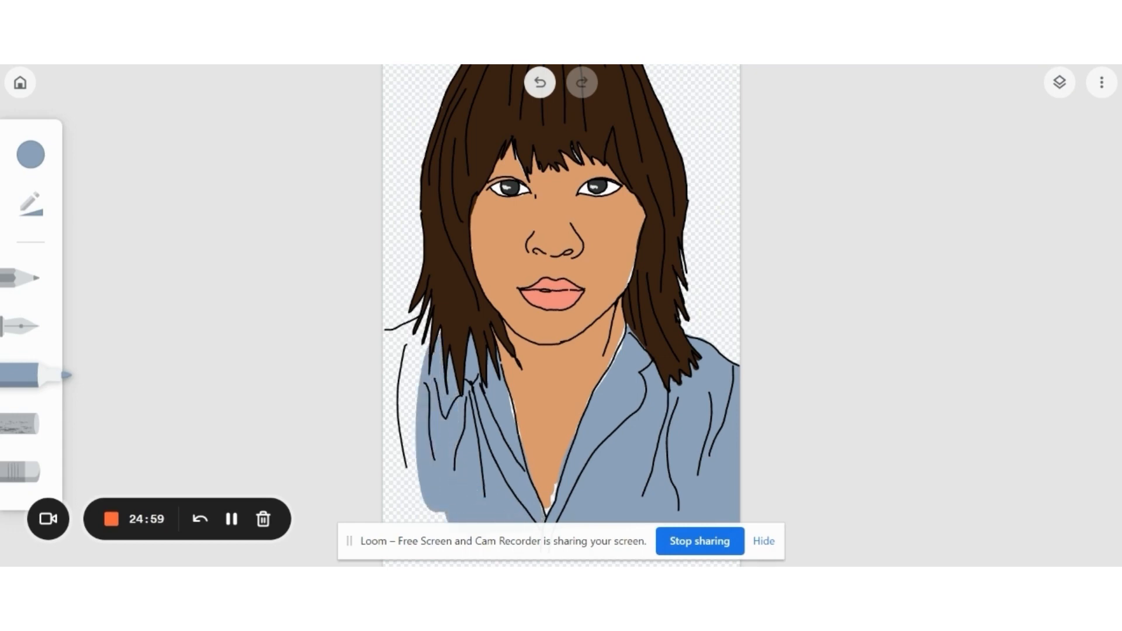
pyautogui.moveTo(503, 397); pyautogui.dragTo(514, 450)
pyautogui.moveTo(429, 374)
pyautogui.mouseDown()
pyautogui.moveTo(424, 511)
pyautogui.moveTo(444, 519)
pyautogui.moveTo(398, 388)
pyautogui.moveTo(394, 508)
pyautogui.mouseUp()
pyautogui.moveTo(406, 368)
pyautogui.mouseDown()
pyautogui.moveTo(422, 347)
pyautogui.moveTo(390, 360)
pyautogui.moveTo(409, 332)
pyautogui.moveTo(392, 333)
pyautogui.moveTo(413, 323)
pyautogui.mouseUp()
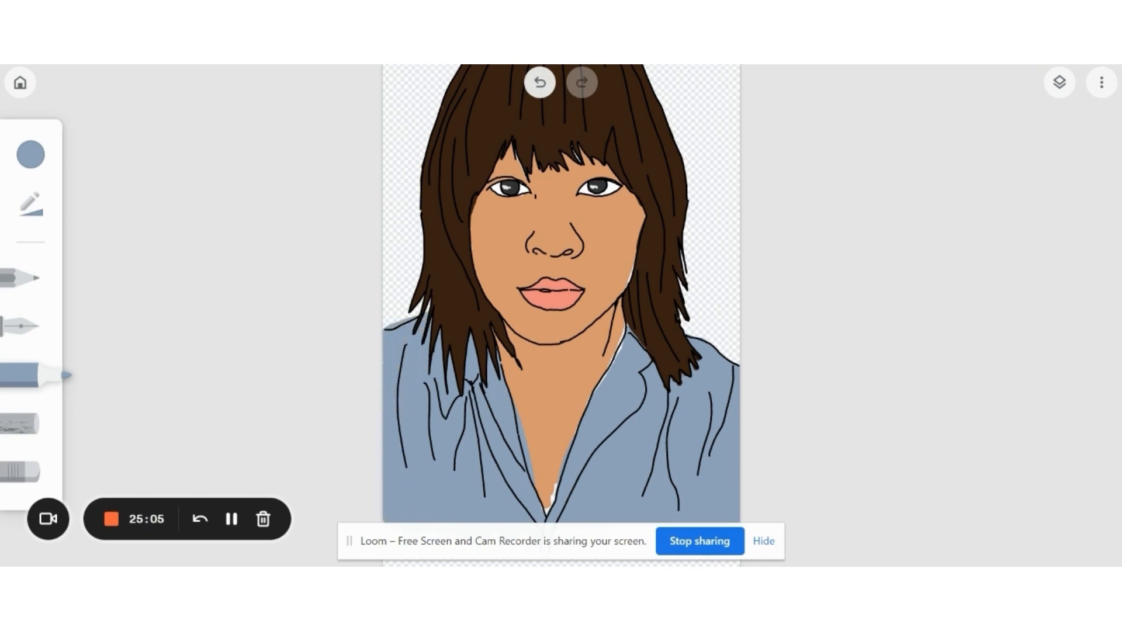
# Erase the blue-grey paint spilling above the shoulder outline on the image's left side and check the active layer
pyautogui.click(20, 424)
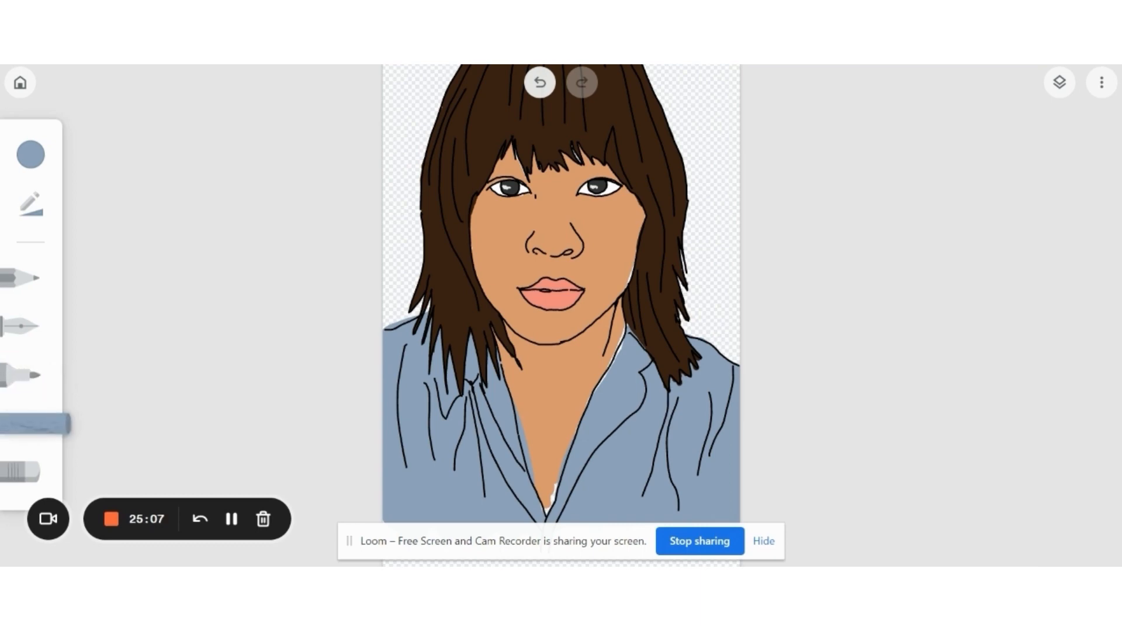
pyautogui.click(20, 472)
pyautogui.hscroll(-1, 561, 315)
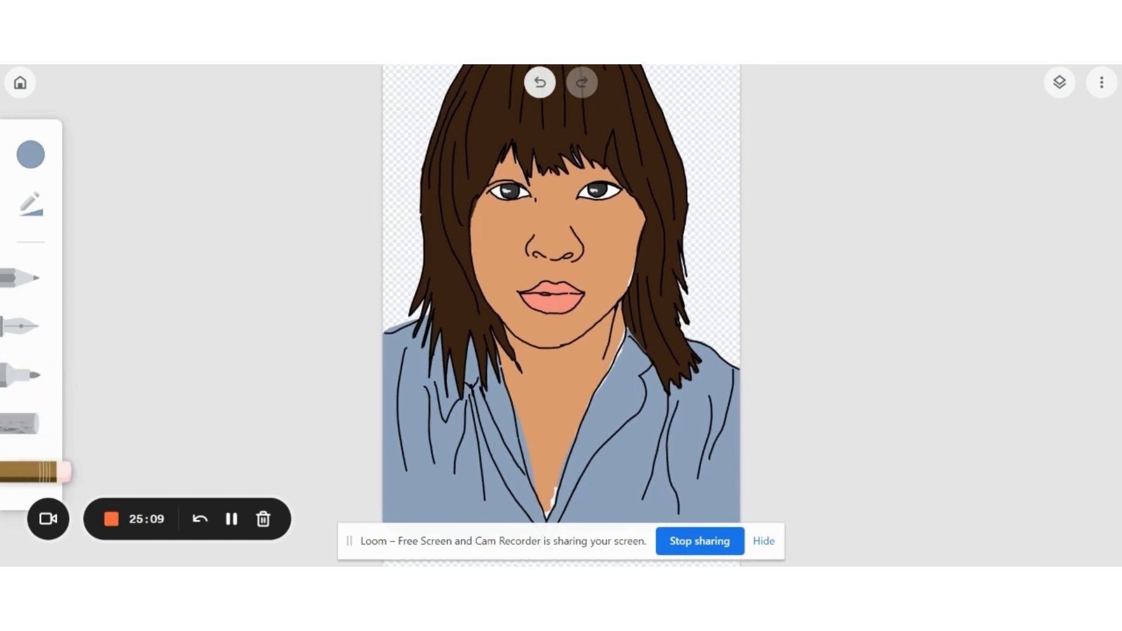
pyautogui.moveTo(384, 328); pyautogui.dragTo(418, 316)
pyautogui.click(1059, 82)
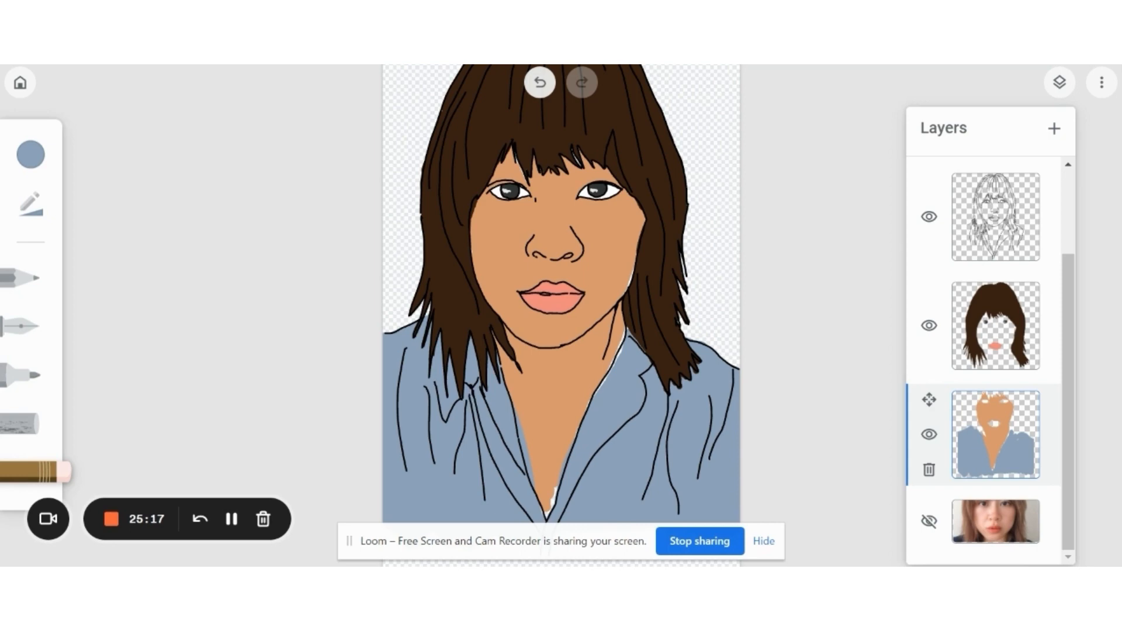
# Select the recent skin tone and erase the ragged skin paint at the lower tip of the V-neckline
pyautogui.scroll(5, 561, 350)
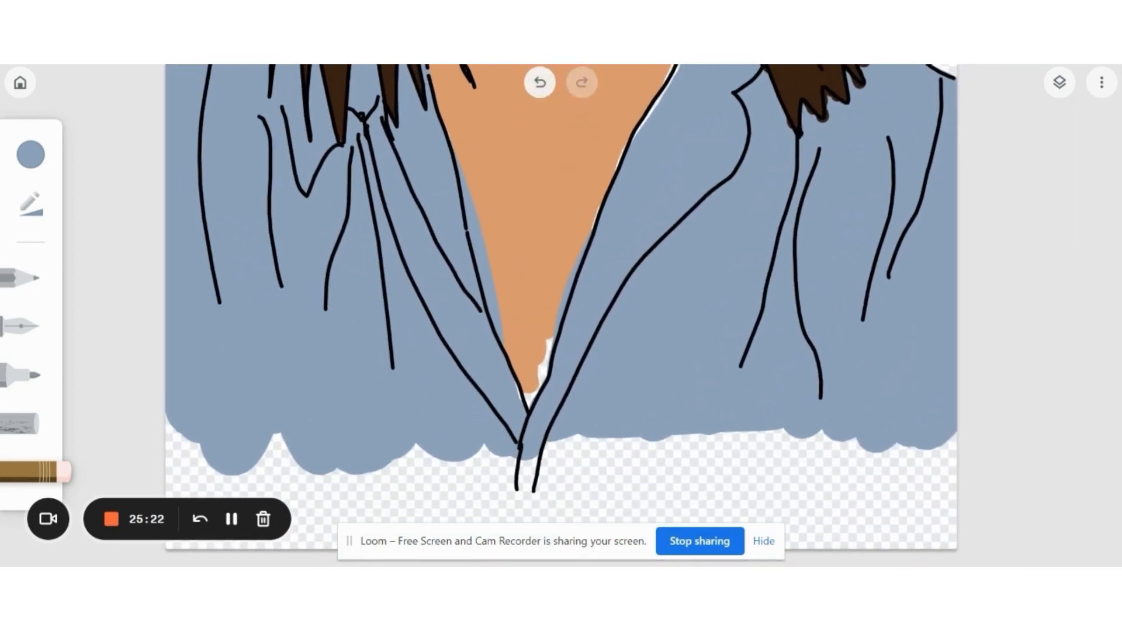
pyautogui.click(31, 154)
pyautogui.click(160, 146)
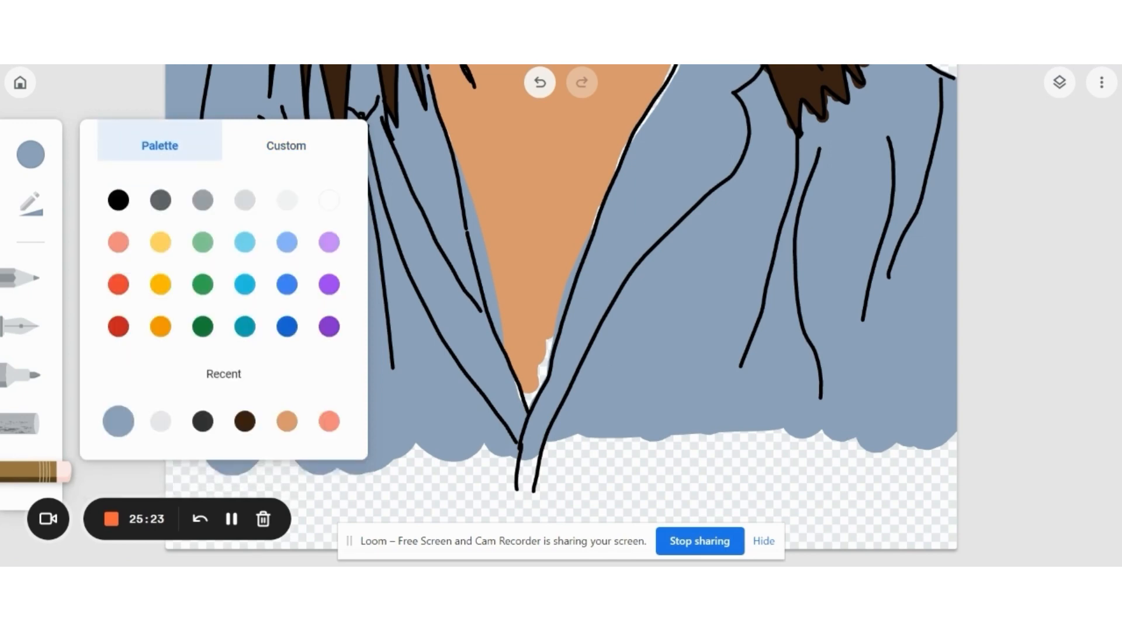
pyautogui.click(287, 421)
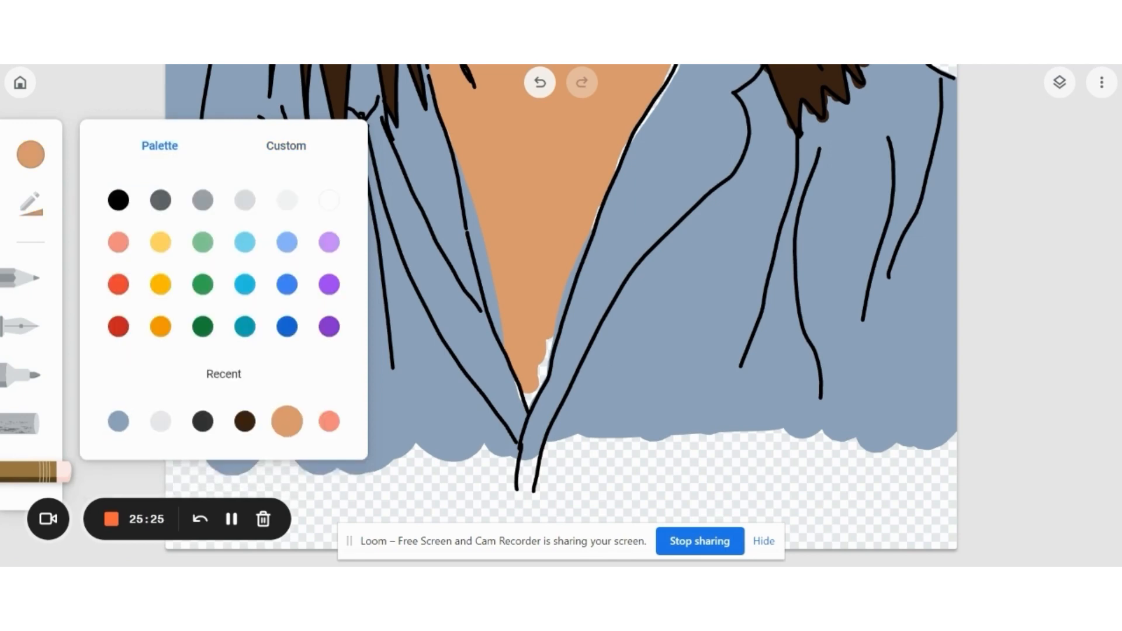
pyautogui.click(31, 204)
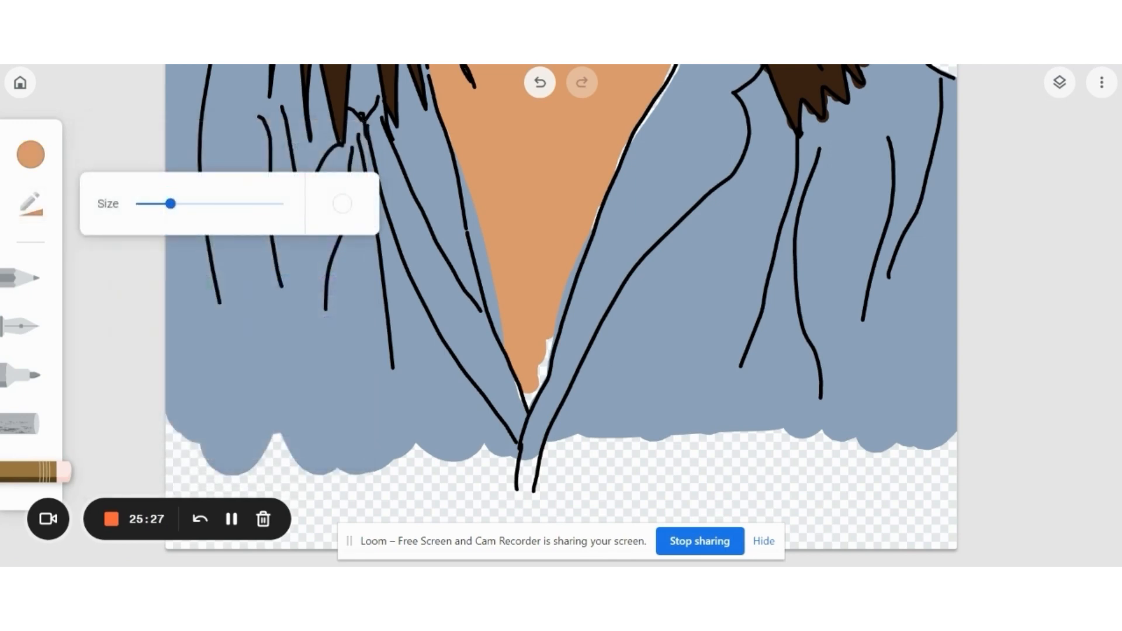
pyautogui.moveTo(527, 370)
pyautogui.mouseDown()
pyautogui.moveTo(528, 385)
pyautogui.moveTo(550, 330)
pyautogui.moveTo(537, 345)
pyautogui.mouseUp()
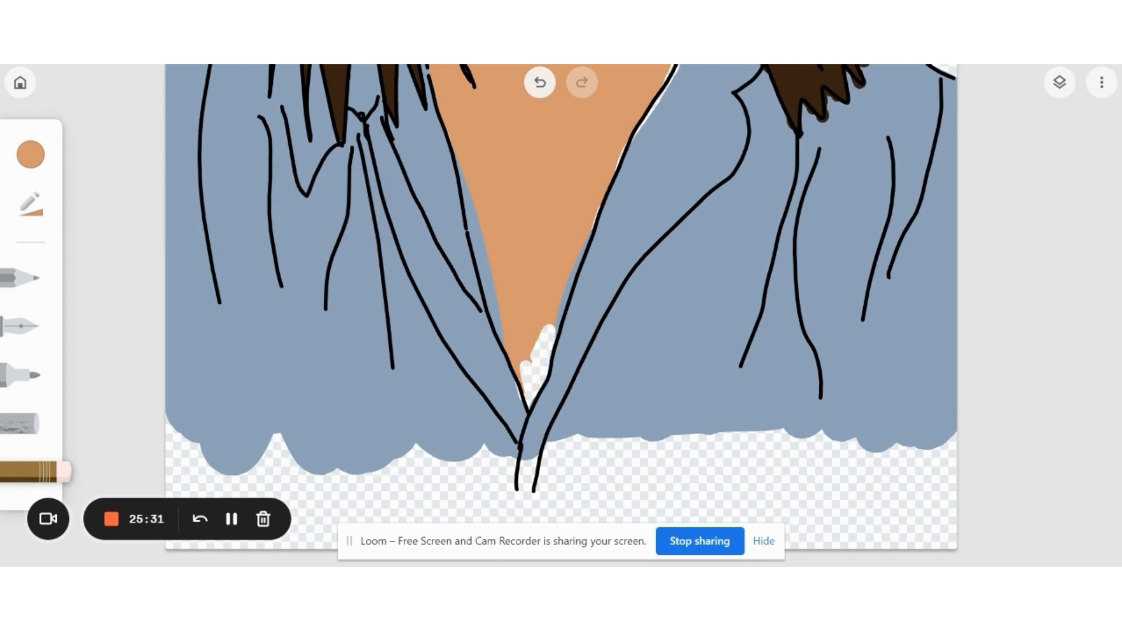
# Fill the V-neckline's tip and both inner edges up to the outlines with the skin-tone marker, reduced to a small size
pyautogui.click(21, 375)
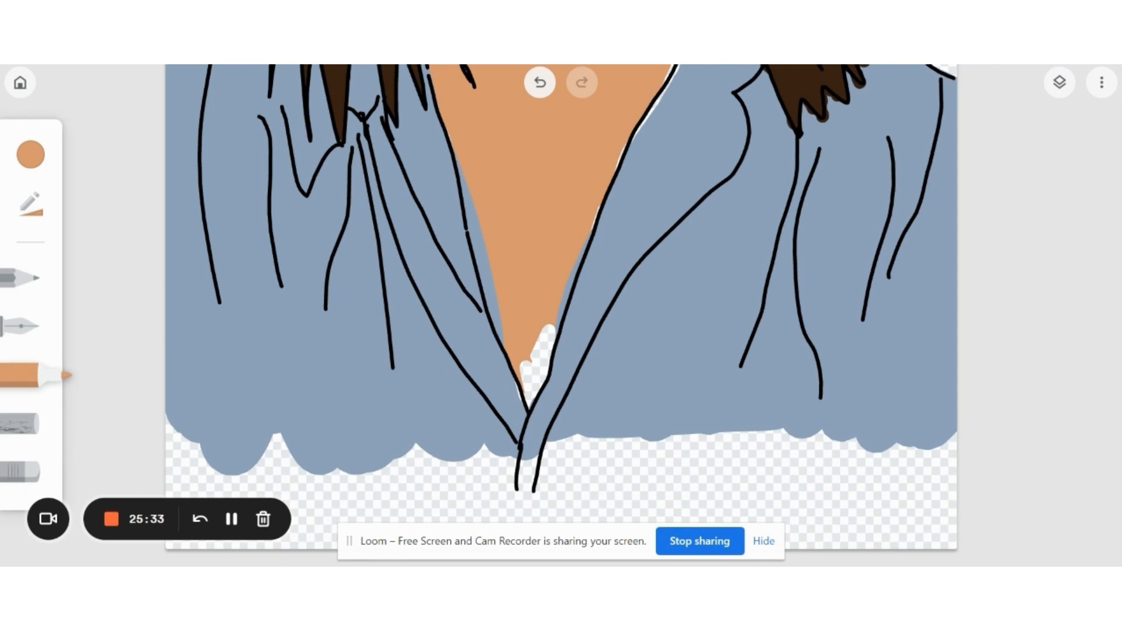
pyautogui.moveTo(546, 332)
pyautogui.mouseDown()
pyautogui.moveTo(524, 371)
pyautogui.moveTo(534, 398)
pyautogui.mouseUp()
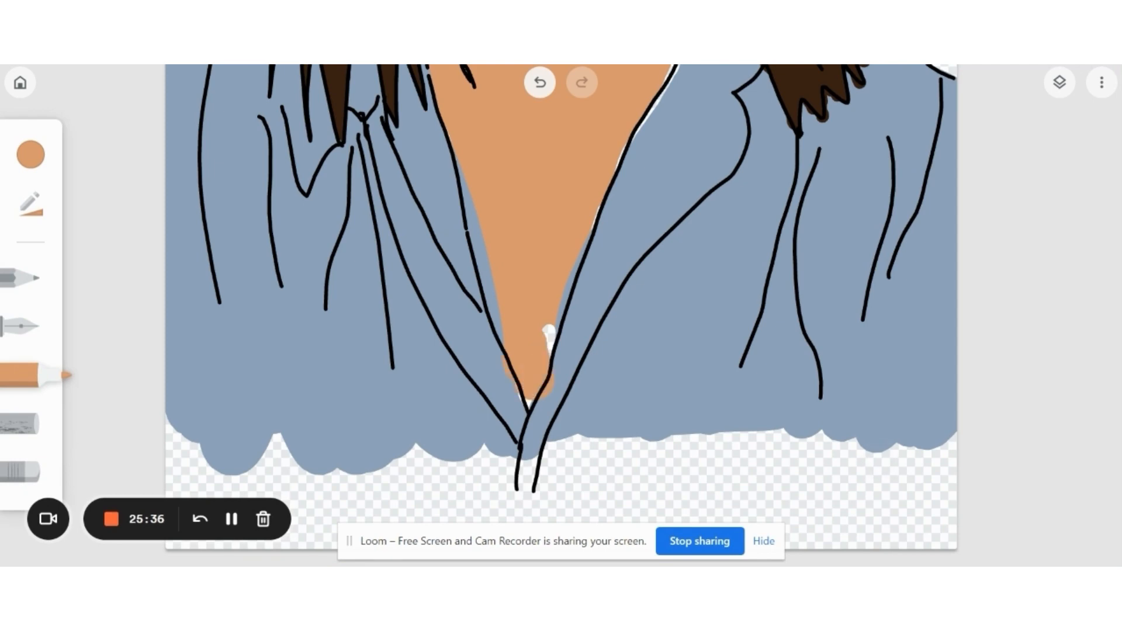
pyautogui.click(540, 82)
pyautogui.click(31, 204)
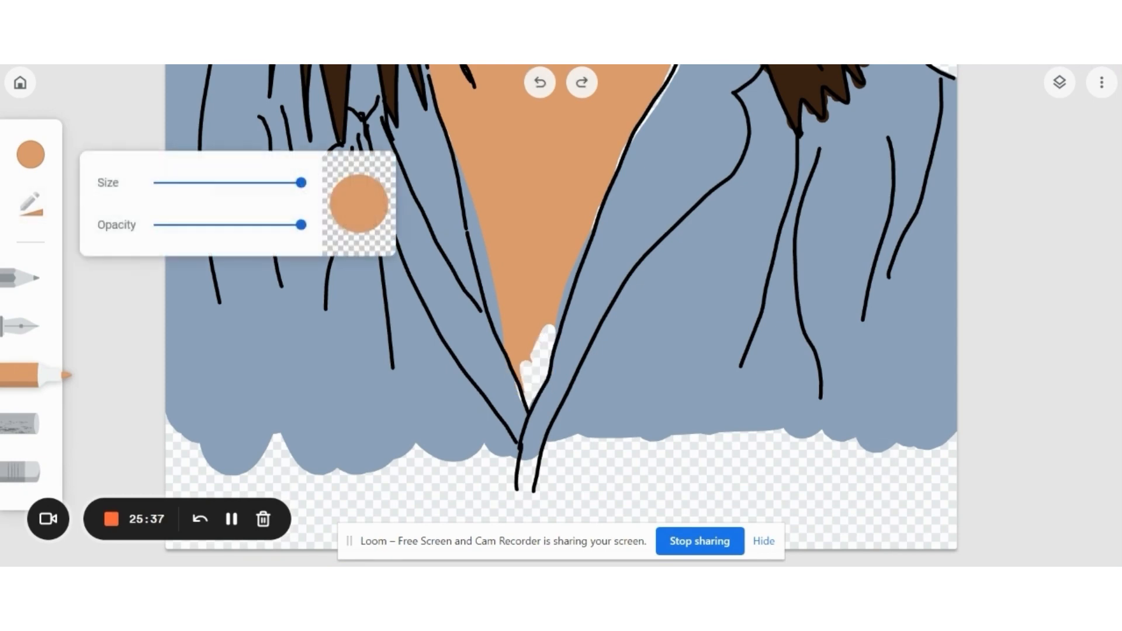
pyautogui.moveTo(301, 183); pyautogui.dragTo(171, 182)
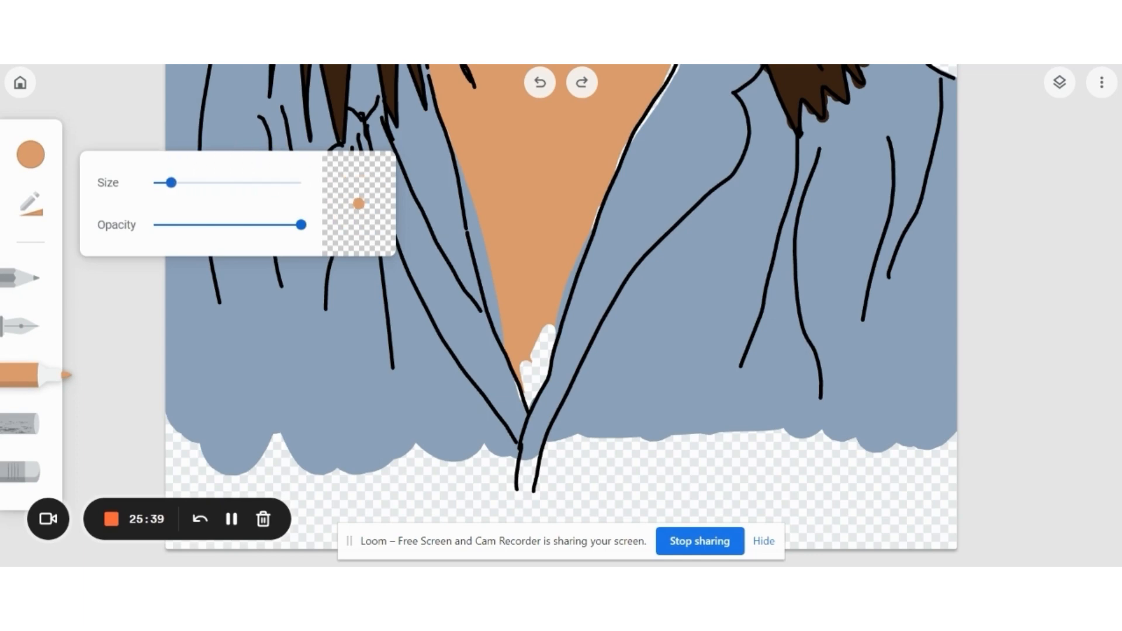
pyautogui.moveTo(526, 366)
pyautogui.mouseDown()
pyautogui.moveTo(543, 332)
pyautogui.moveTo(536, 395)
pyautogui.mouseUp()
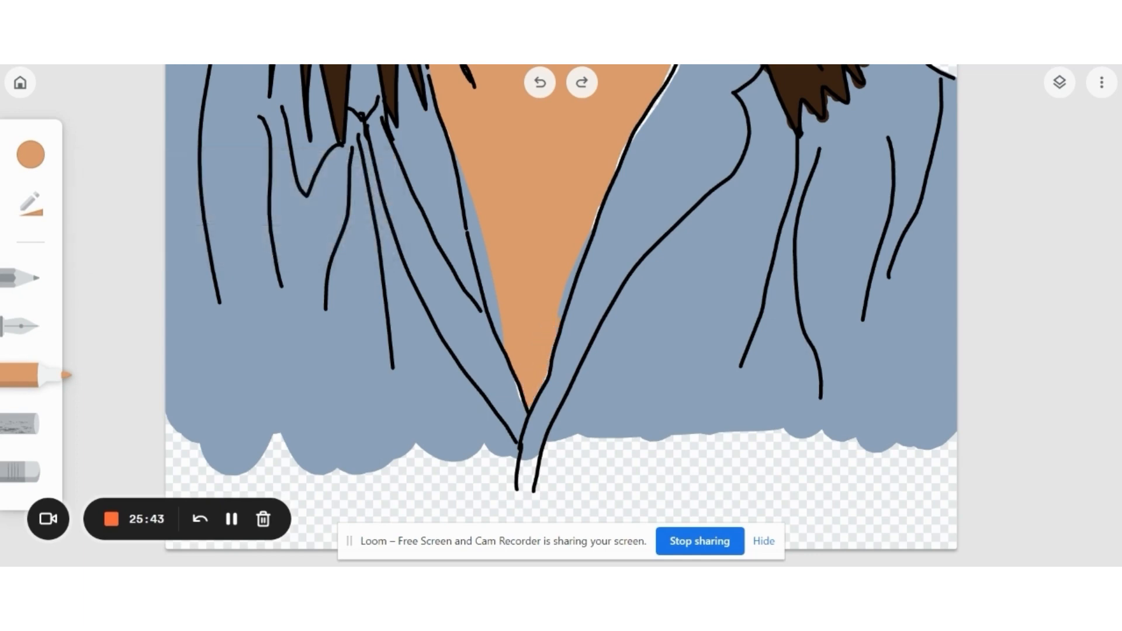
pyautogui.moveTo(594, 209); pyautogui.dragTo(587, 230)
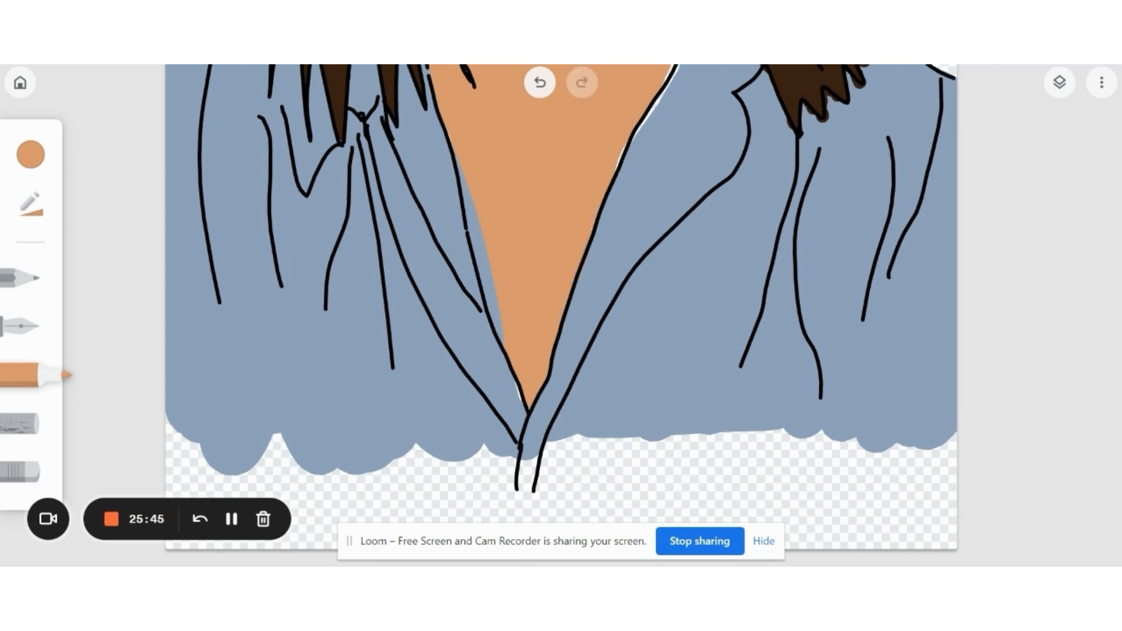
pyautogui.moveTo(478, 225); pyautogui.dragTo(479, 257)
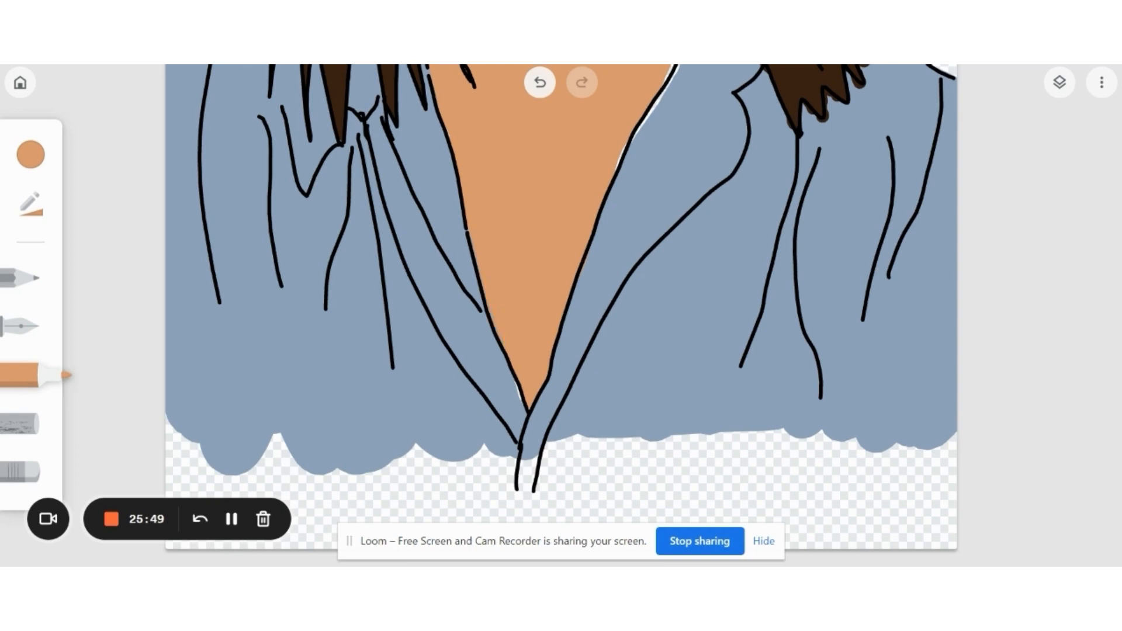
# Close the unpainted gaps along the image's right neck and collar line with skin tone inside and blue-grey on the shirt side
pyautogui.scroll(4, 695, 305)
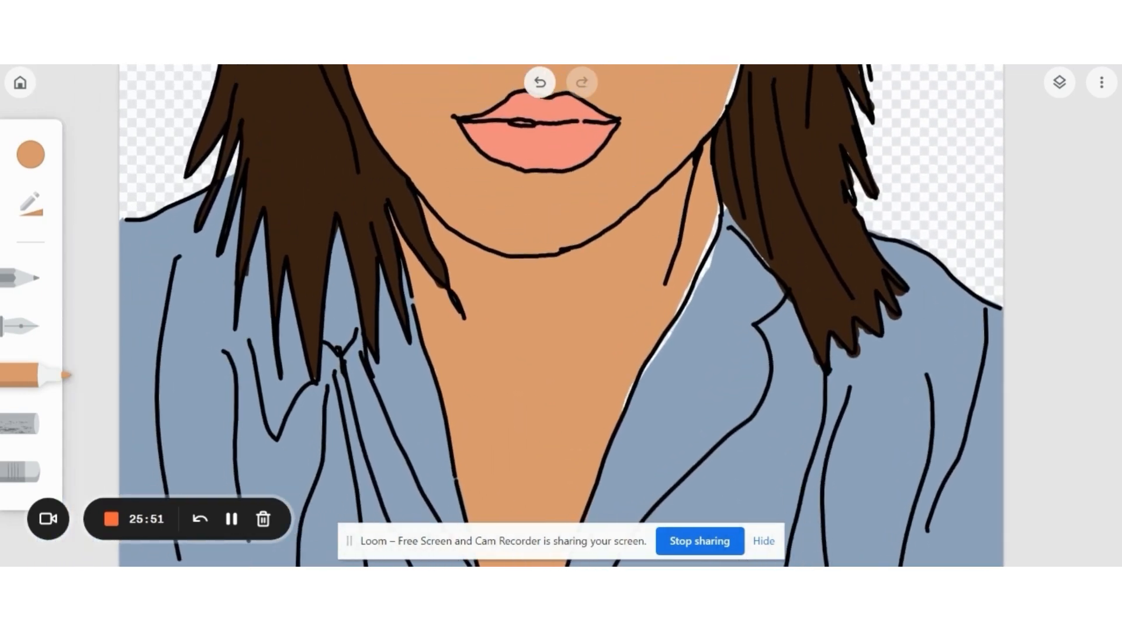
pyautogui.moveTo(622, 405); pyautogui.dragTo(714, 209)
pyautogui.moveTo(674, 316); pyautogui.dragTo(683, 295)
pyautogui.click(31, 154)
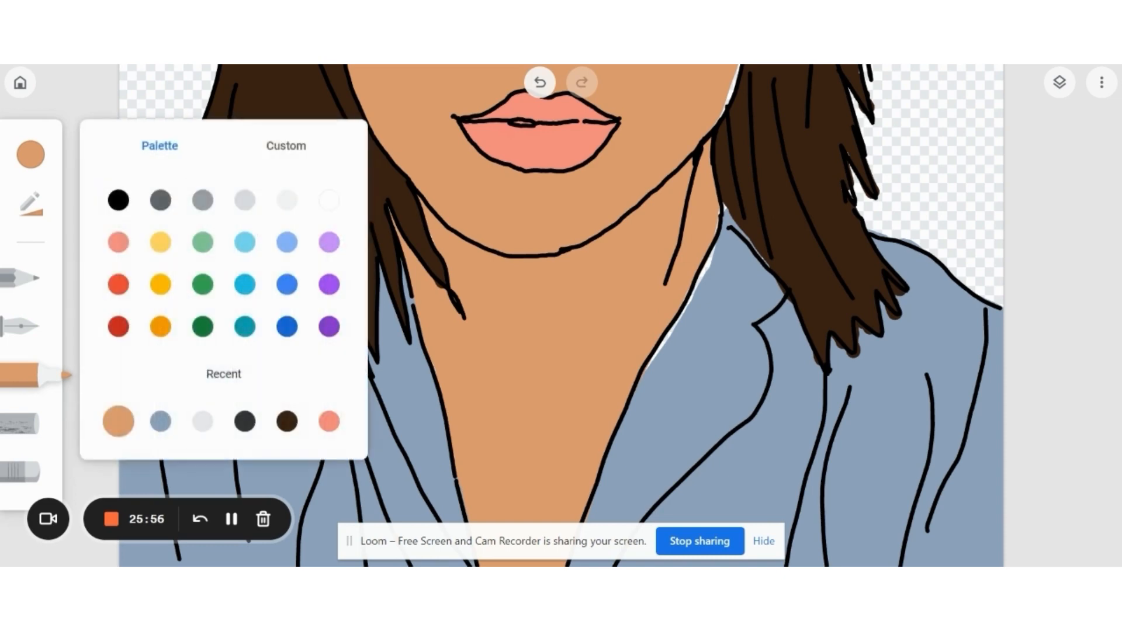
pyautogui.click(160, 420)
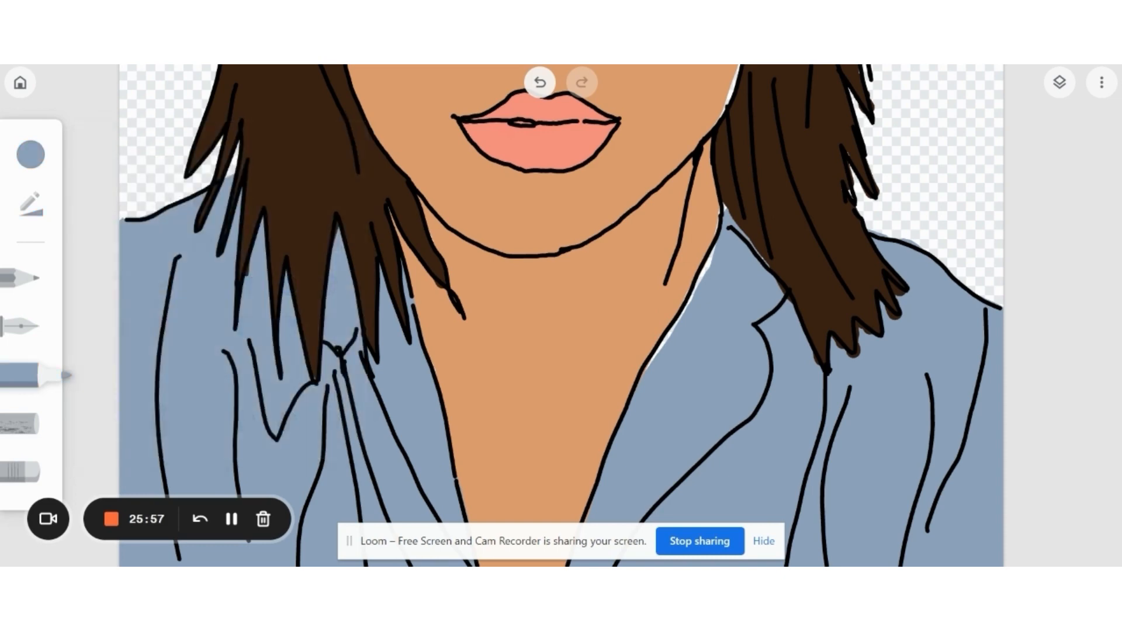
pyautogui.moveTo(669, 336); pyautogui.dragTo(715, 251)
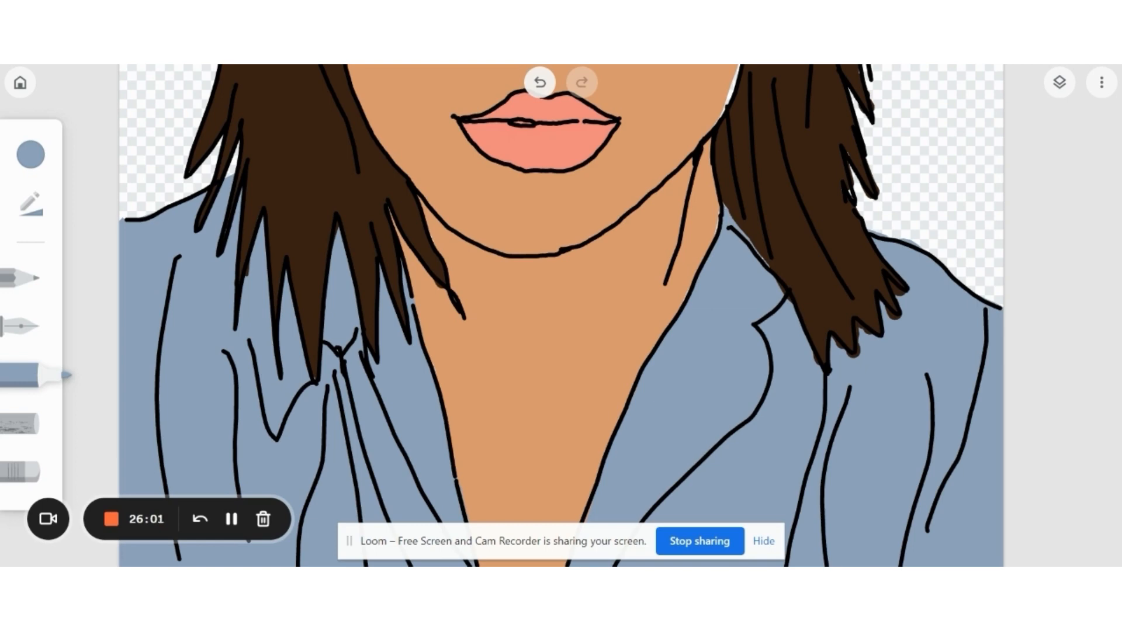
# Fill the white gap between the jaw and the hair on the image's right side with skin tone on the skin and shirt layer
pyautogui.scroll(-5, 633, 261)
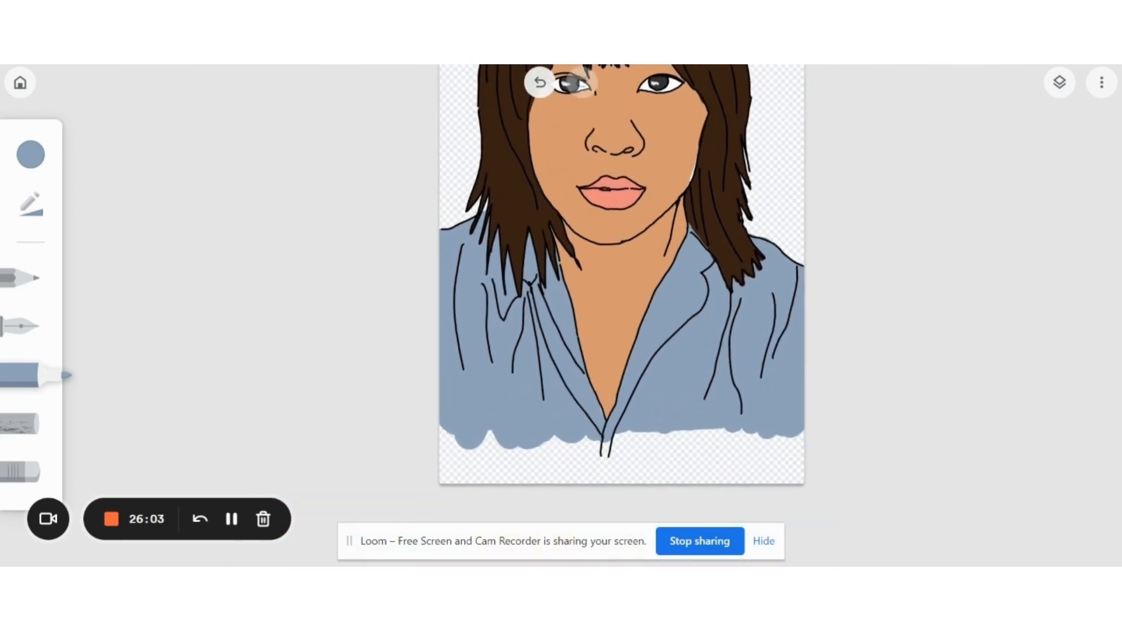
pyautogui.moveTo(722, 240); pyautogui.dragTo(681, 281)
pyautogui.scroll(3, 561, 258)
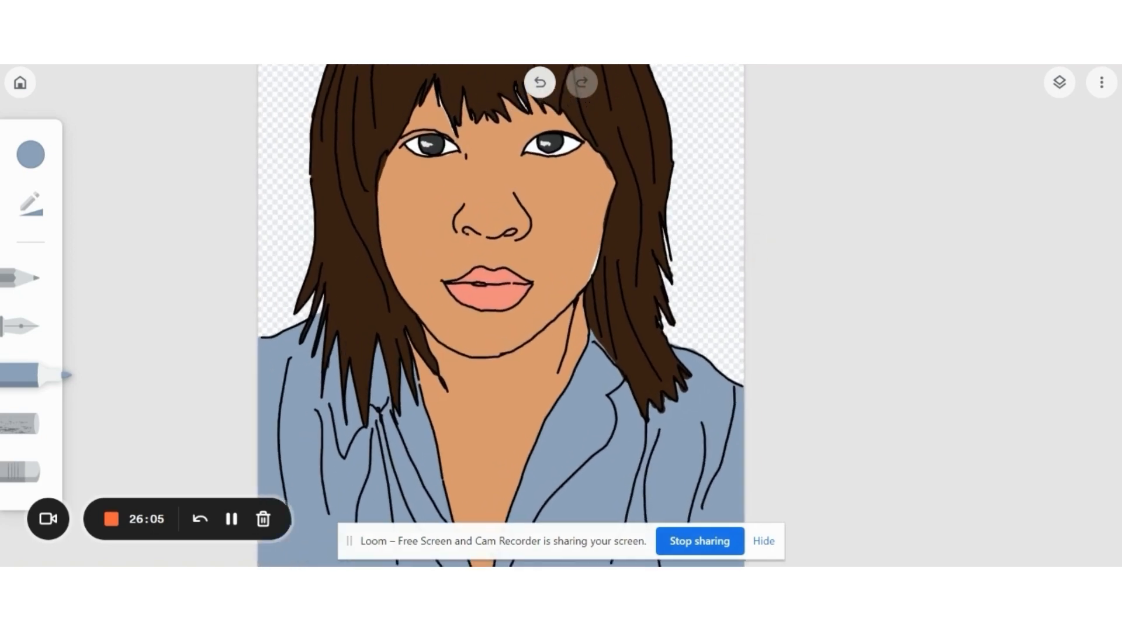
pyautogui.click(30, 154)
pyautogui.click(160, 421)
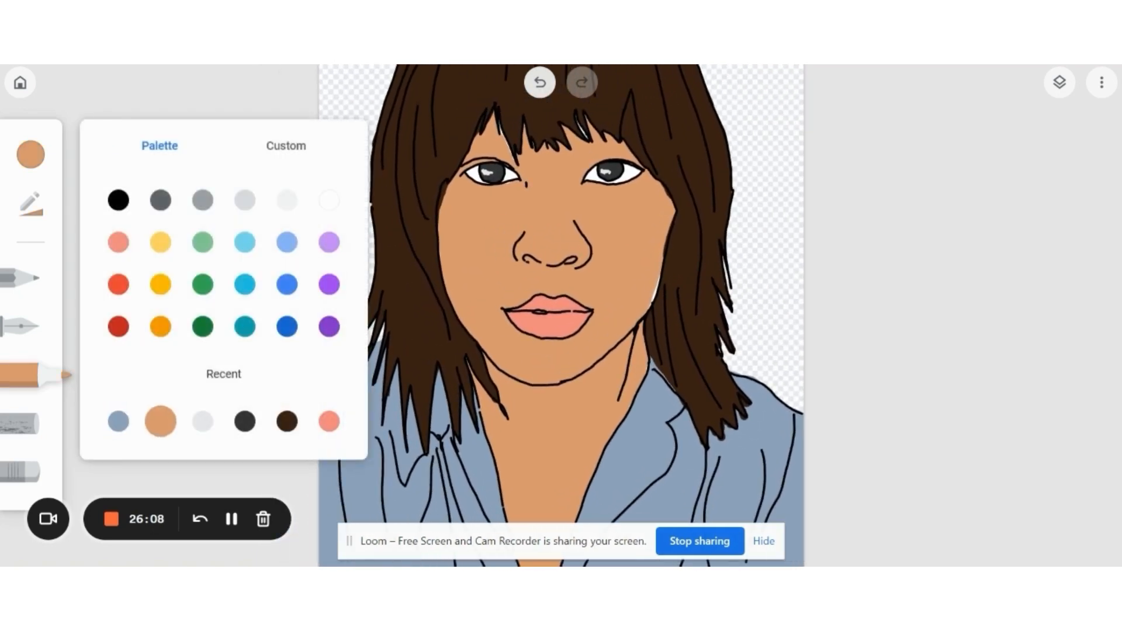
pyautogui.click(1060, 82)
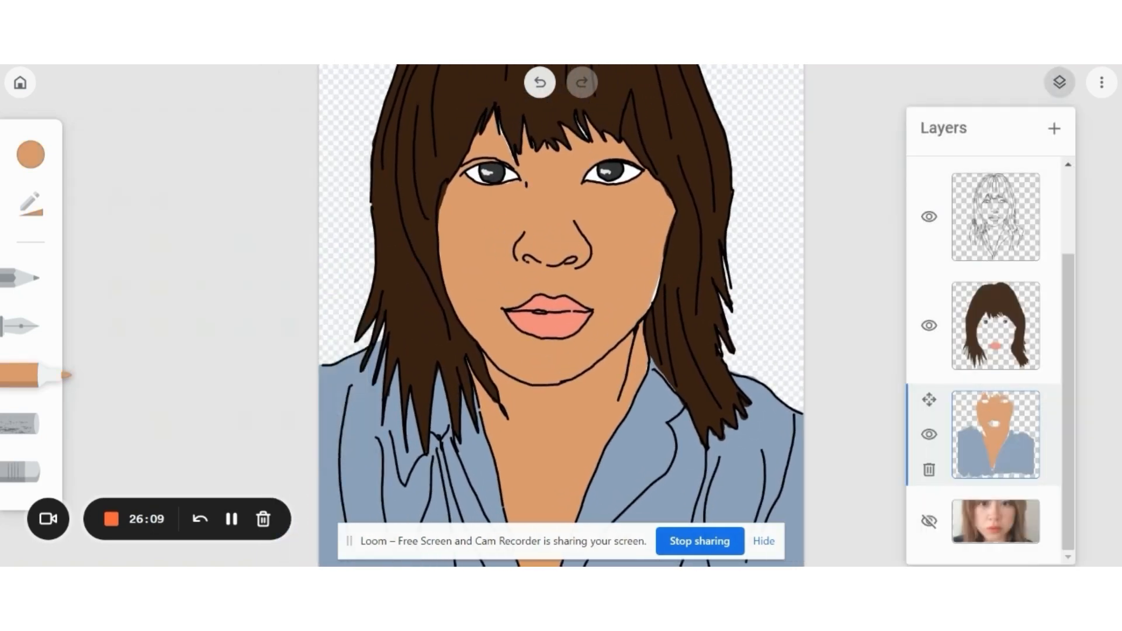
pyautogui.click(1059, 82)
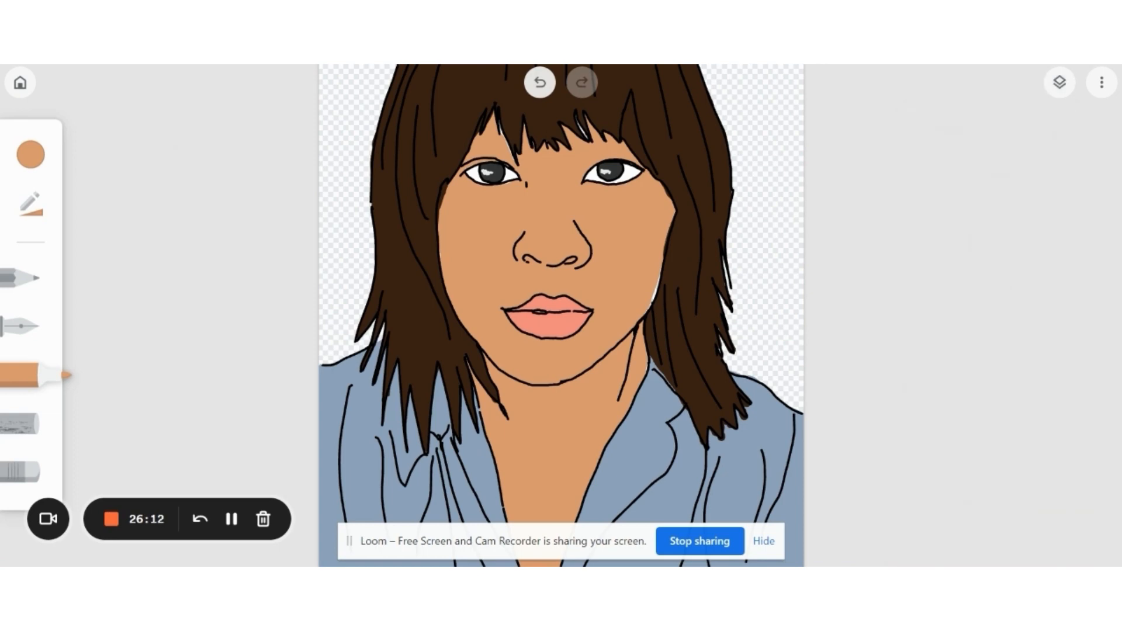
pyautogui.moveTo(658, 277); pyautogui.dragTo(650, 306)
pyautogui.click(1059, 83)
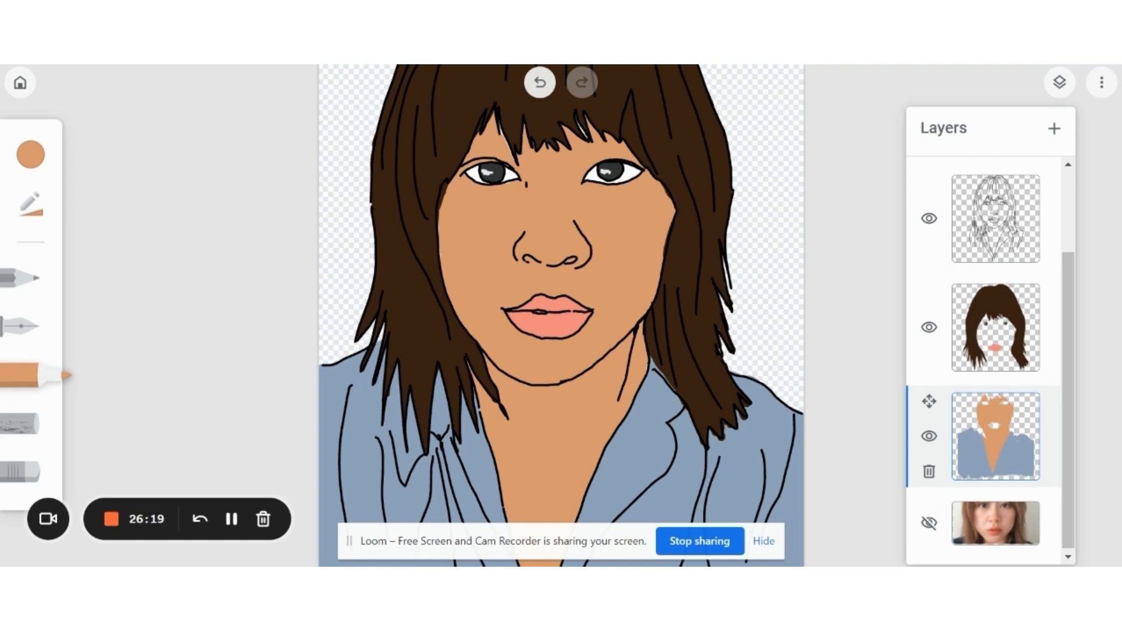
# Fill the unpainted strip along the shirt's lower edge down to the canvas border with the recent blue-grey, using an enlarged marker size
pyautogui.scroll(-5, 561, 316)
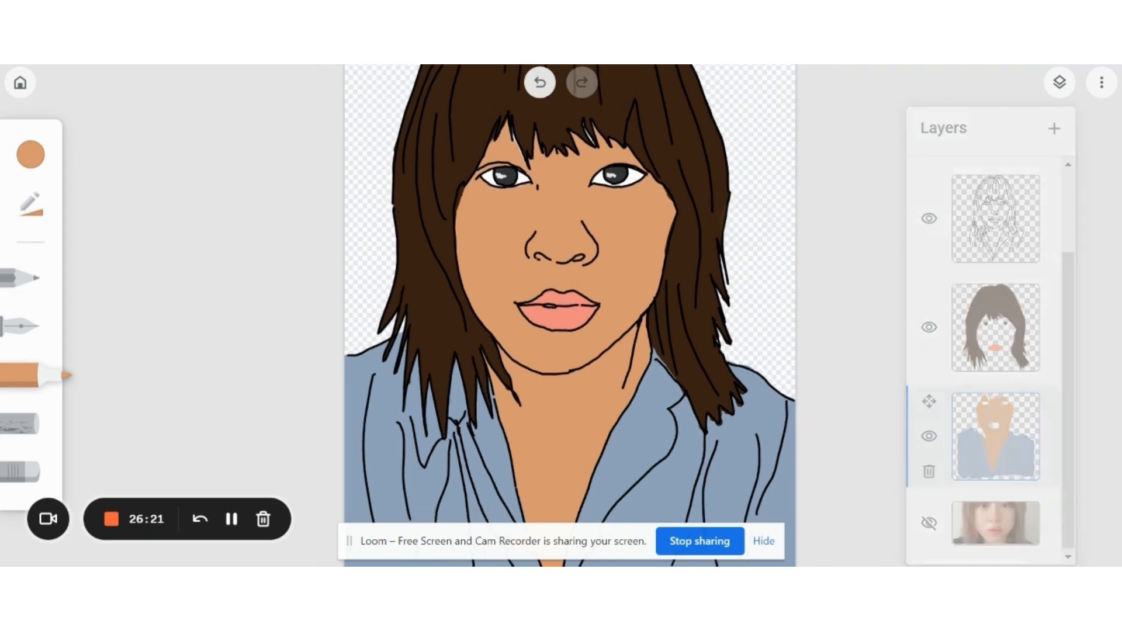
pyautogui.scroll(-3, 561, 315)
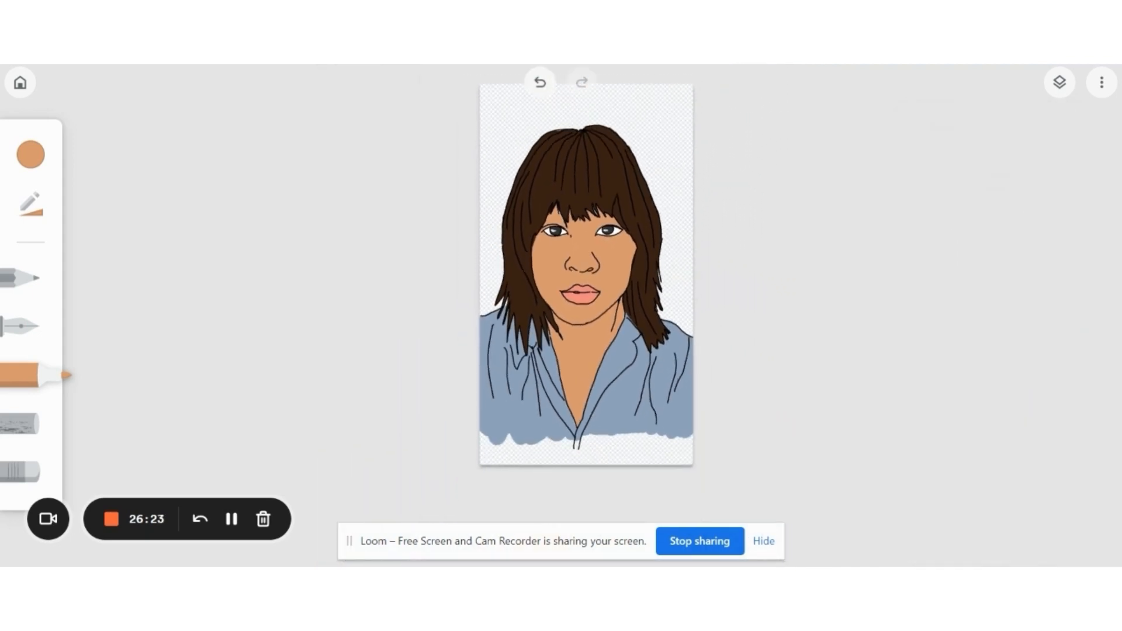
pyautogui.scroll(2, 561, 315)
pyautogui.click(30, 154)
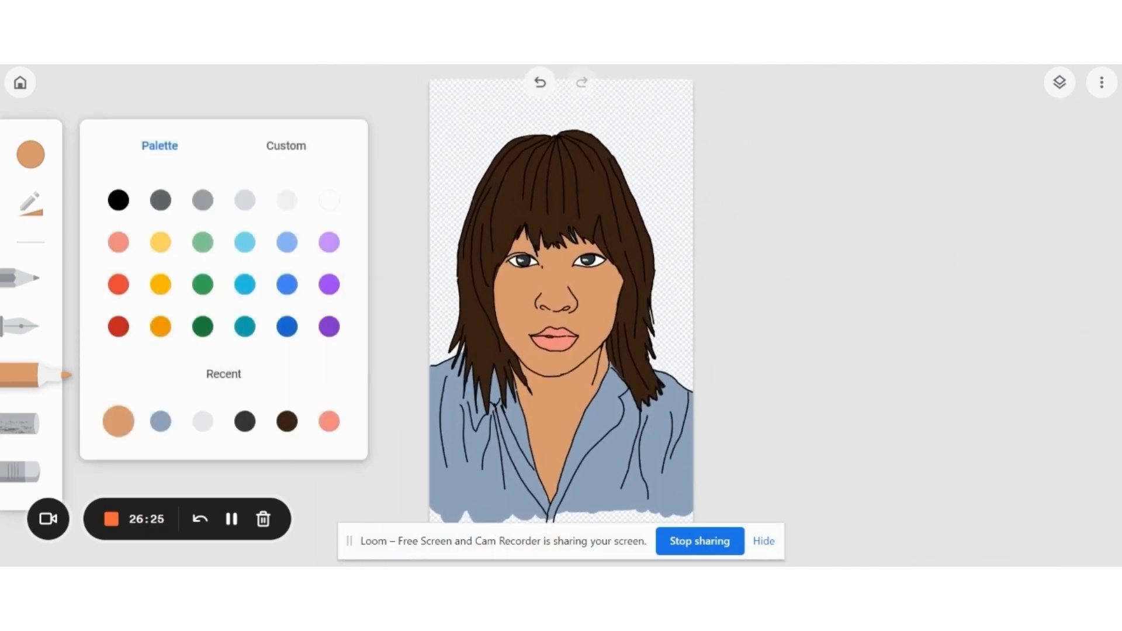
pyautogui.click(160, 421)
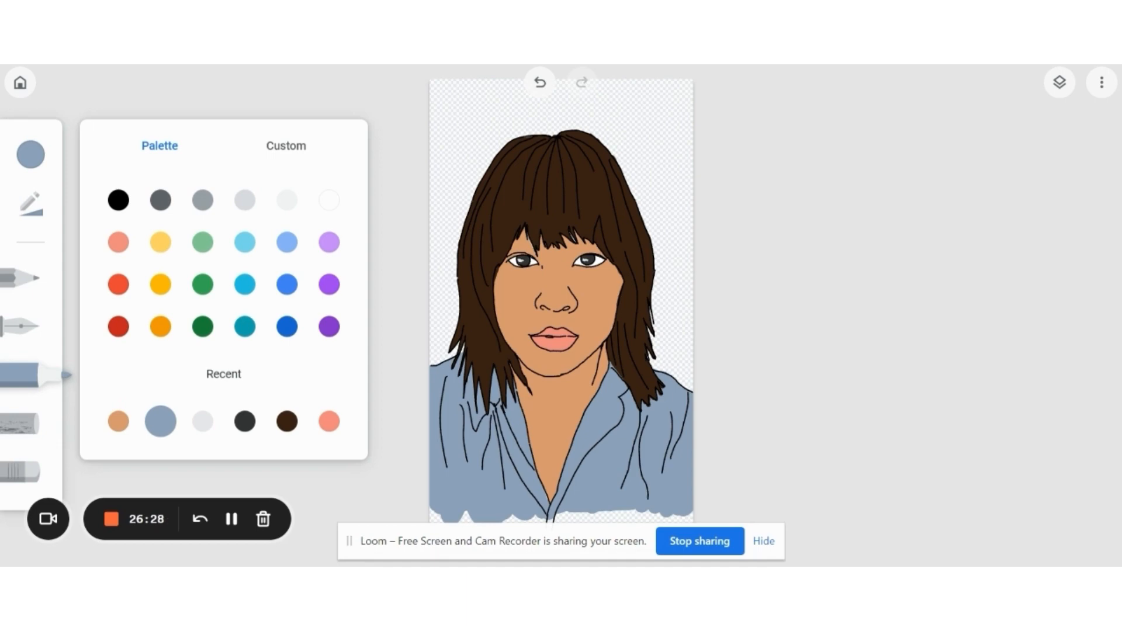
pyautogui.moveTo(349, 540); pyautogui.dragTo(723, 140)
pyautogui.moveTo(540, 519)
pyautogui.mouseDown()
pyautogui.moveTo(509, 548)
pyautogui.moveTo(543, 522)
pyautogui.mouseUp()
pyautogui.click(31, 205)
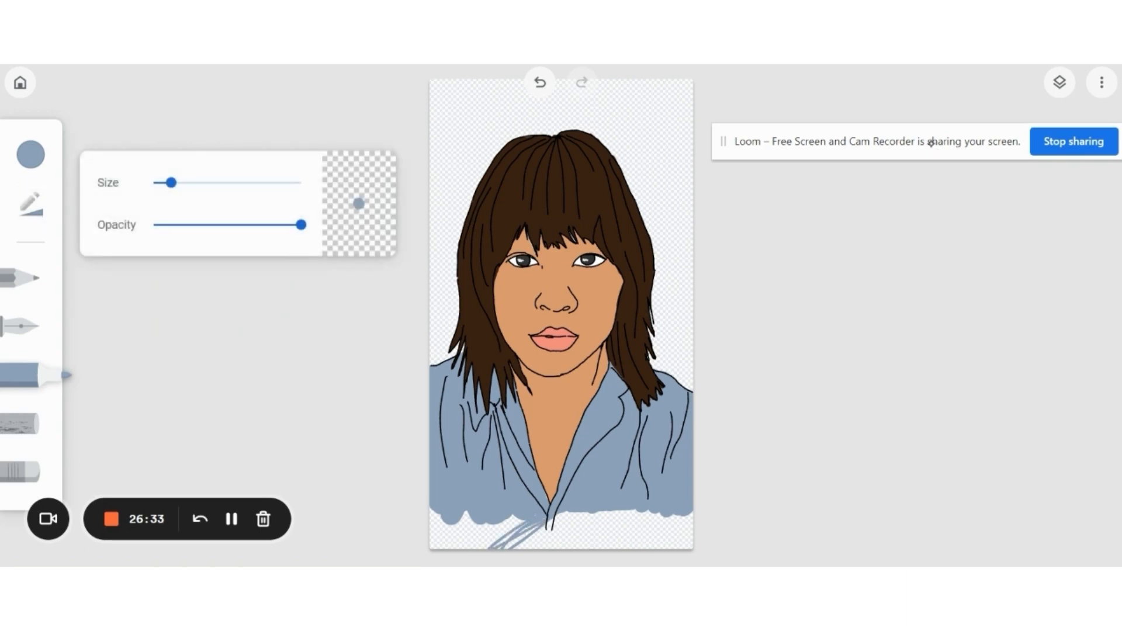
pyautogui.moveTo(170, 183); pyautogui.dragTo(233, 183)
pyautogui.moveTo(521, 520)
pyautogui.mouseDown()
pyautogui.moveTo(467, 550)
pyautogui.moveTo(444, 548)
pyautogui.moveTo(431, 509)
pyautogui.mouseUp()
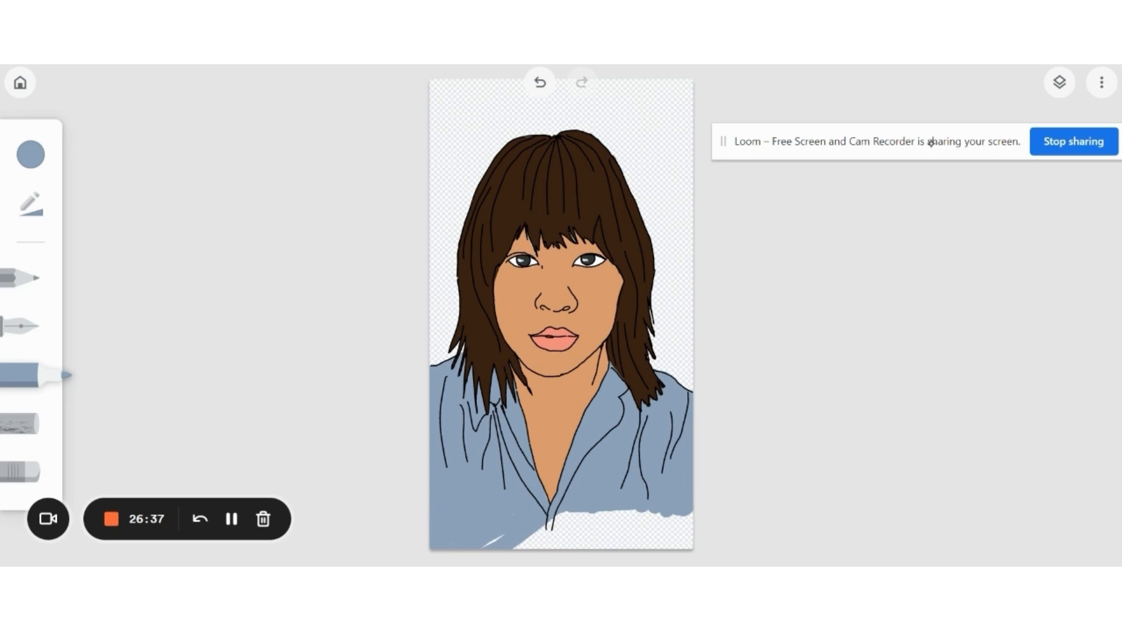
pyautogui.moveTo(504, 535)
pyautogui.mouseDown()
pyautogui.moveTo(484, 546)
pyautogui.moveTo(611, 513)
pyautogui.moveTo(528, 537)
pyautogui.moveTo(642, 518)
pyautogui.moveTo(561, 541)
pyautogui.moveTo(689, 525)
pyautogui.moveTo(692, 549)
pyautogui.mouseUp()
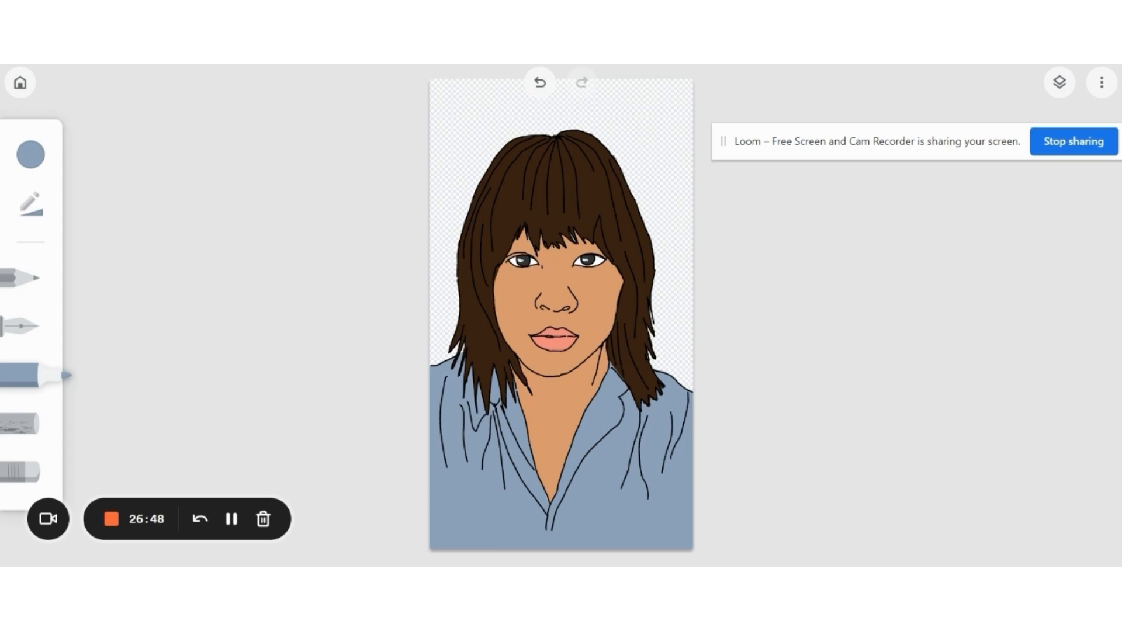
# Make the hair, eyes and lips layer active and mix a custom light orange for the marker
pyautogui.click(1060, 82)
pyautogui.click(996, 328)
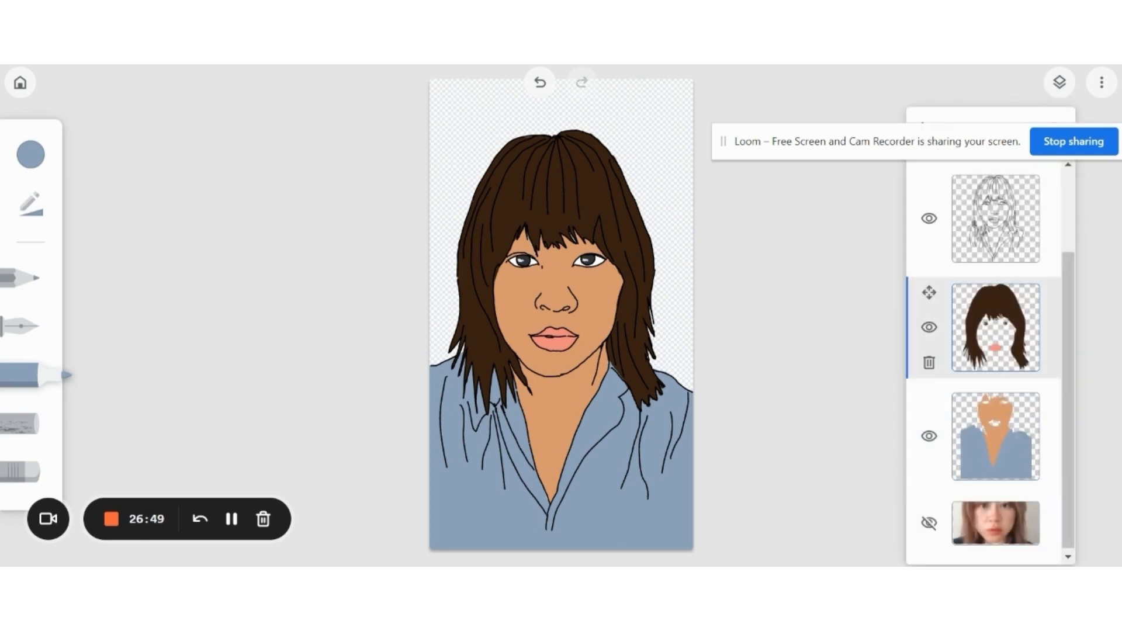
pyautogui.click(31, 154)
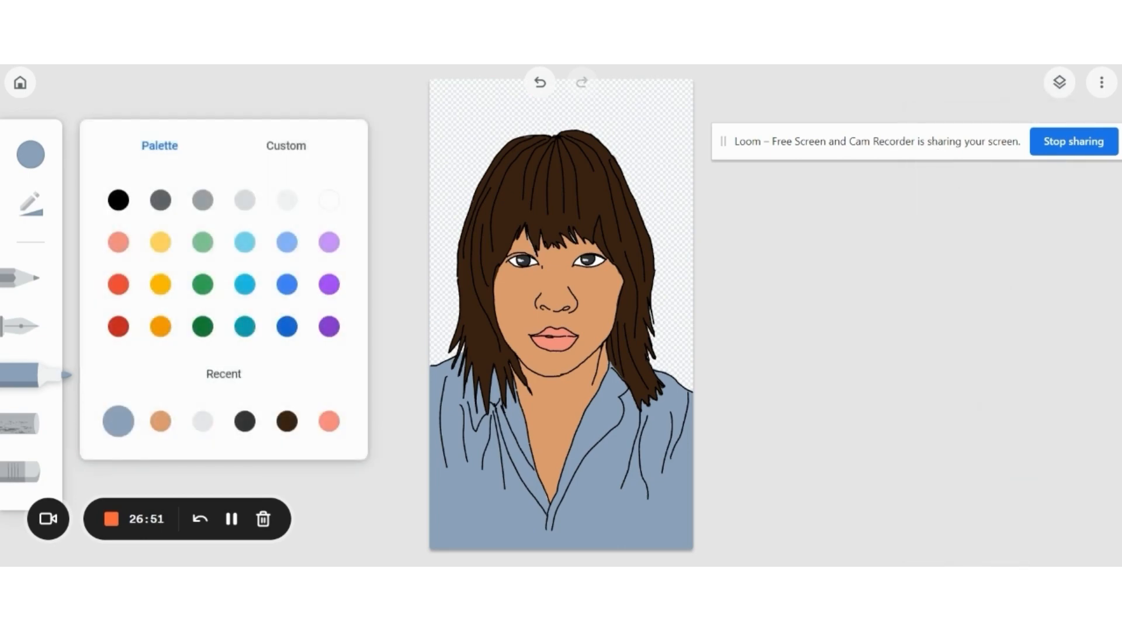
pyautogui.click(286, 146)
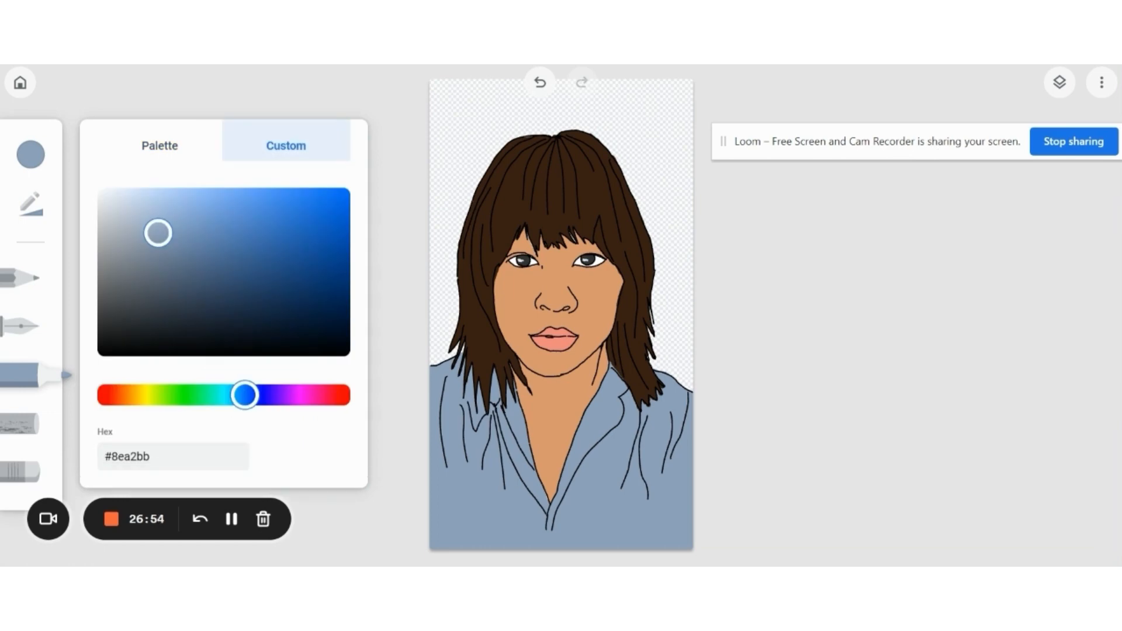
pyautogui.moveTo(245, 395); pyautogui.dragTo(318, 395)
pyautogui.moveTo(158, 233)
pyautogui.mouseDown()
pyautogui.moveTo(186, 204)
pyautogui.moveTo(201, 261)
pyautogui.moveTo(180, 290)
pyautogui.moveTo(223, 193)
pyautogui.mouseUp()
pyautogui.moveTo(318, 395); pyautogui.dragTo(131, 395)
pyautogui.click(232, 519)
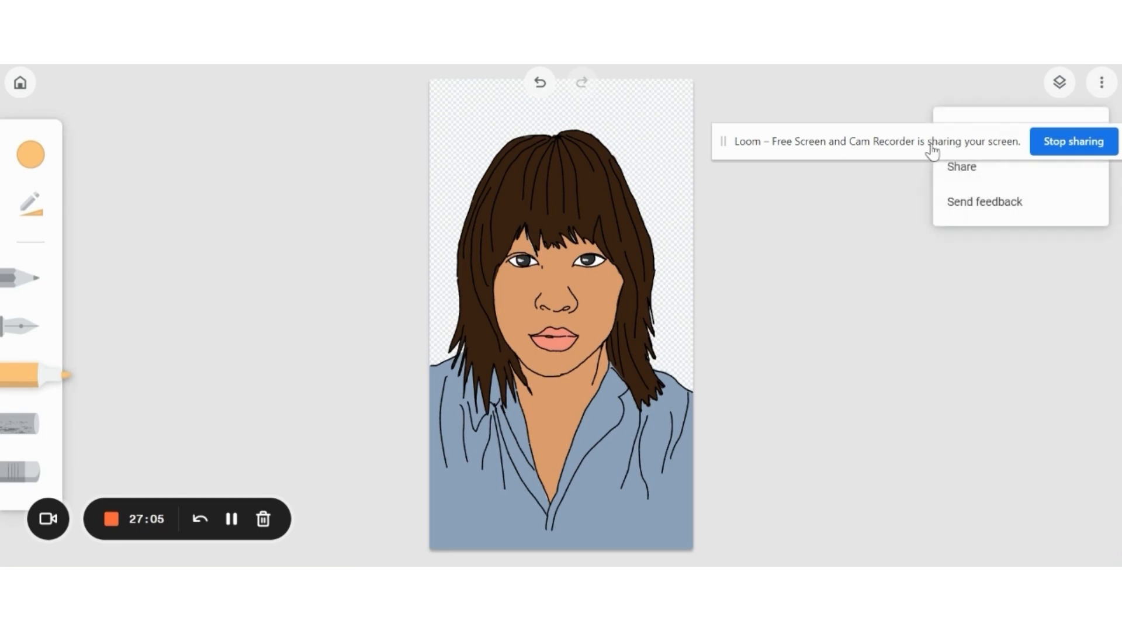
# Save the finished portrait as an image and open the downloaded PNG file to view it
pyautogui.moveTo(932, 151); pyautogui.dragTo(947, 357)
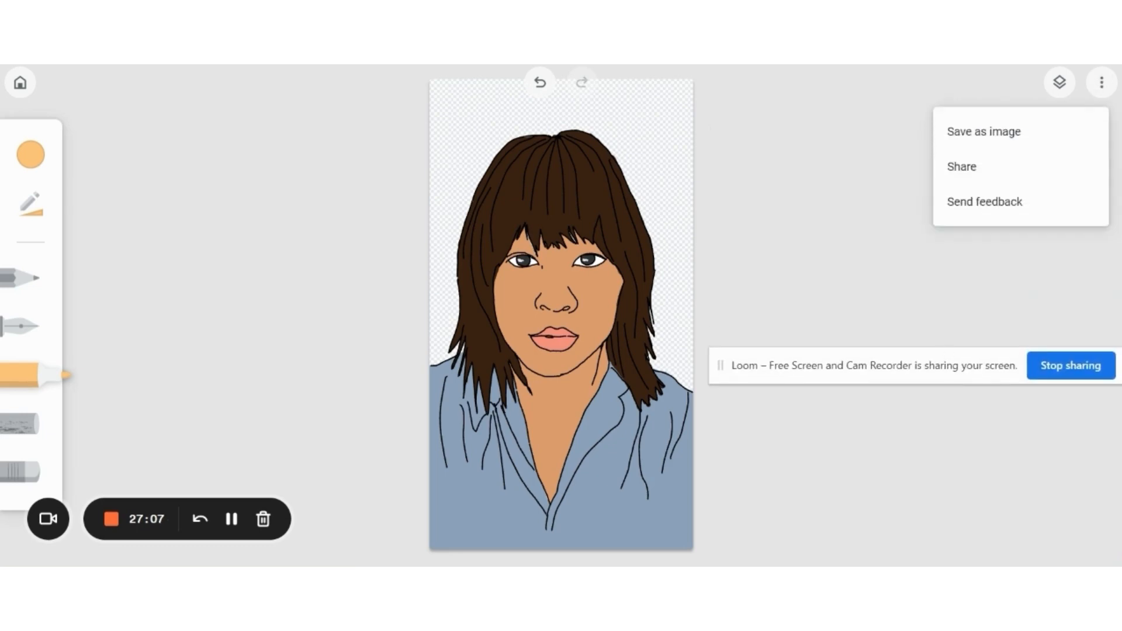
pyautogui.click(984, 132)
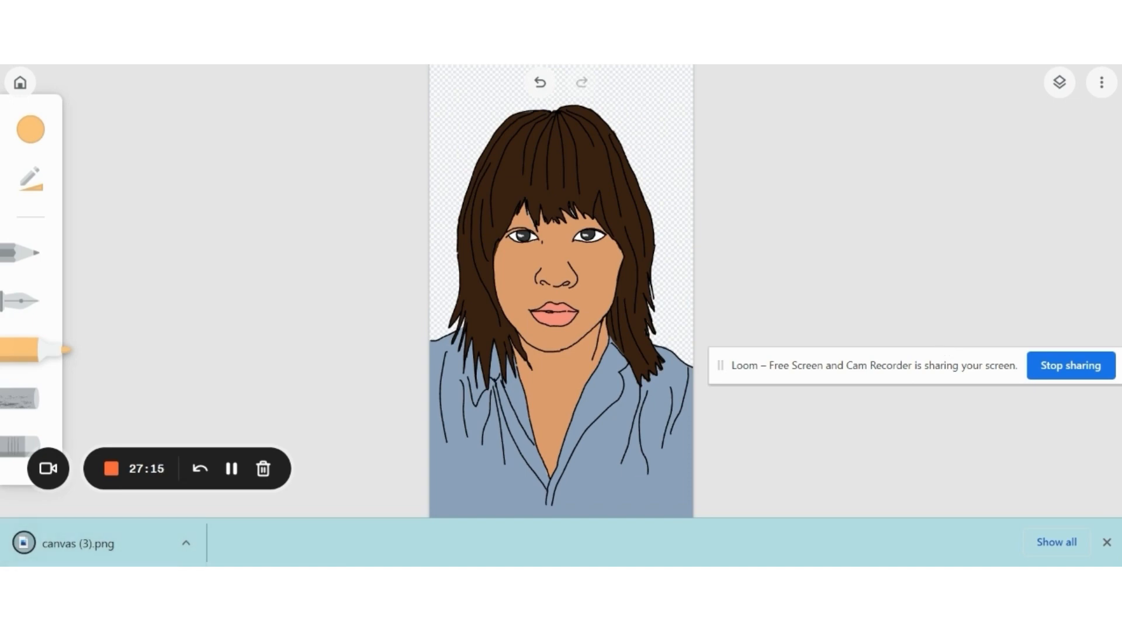
pyautogui.click(186, 543)
pyautogui.click(153, 469)
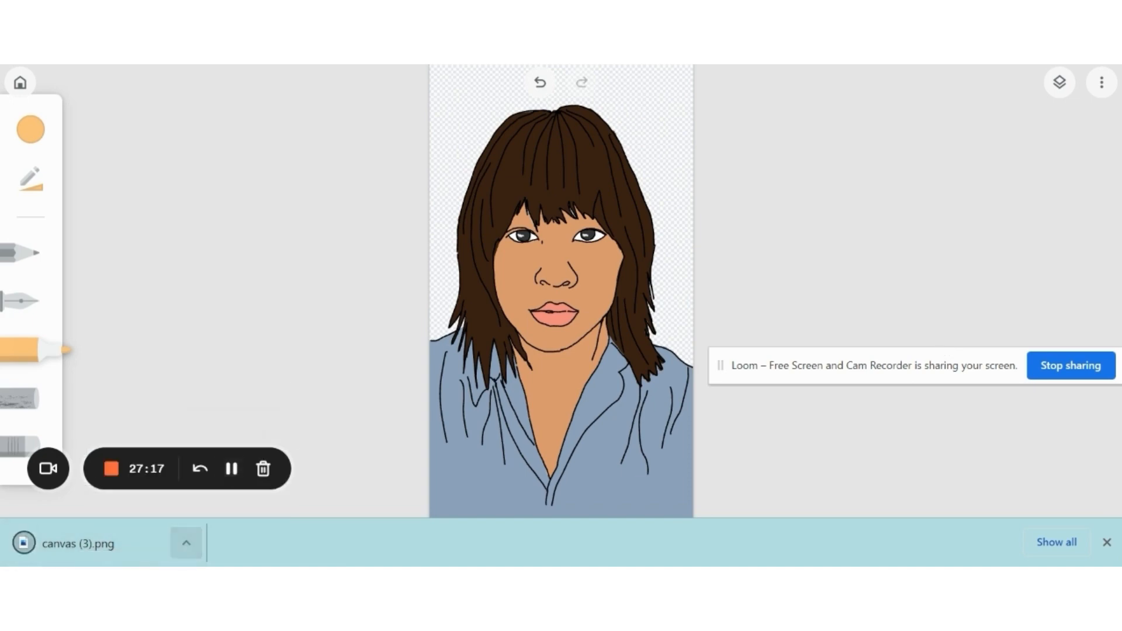
pyautogui.doubleClick(316, 133)
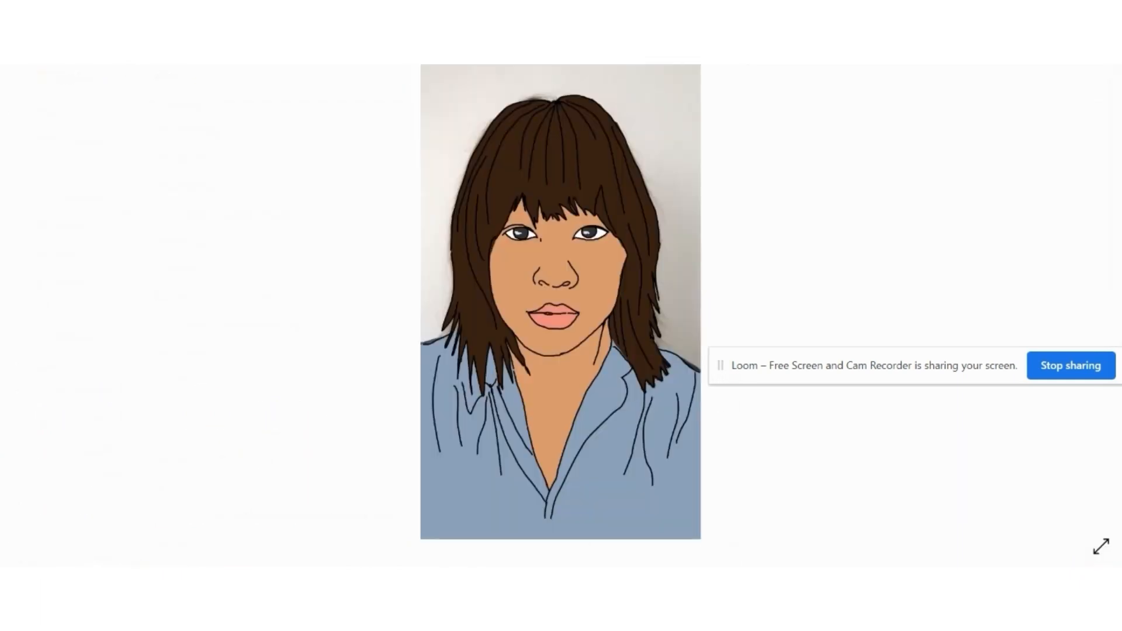
# Close the image preview and return to the portrait in Chrome Canvas, leaving it for the drawings gallery
pyautogui.hotkey('alt', 'F4')
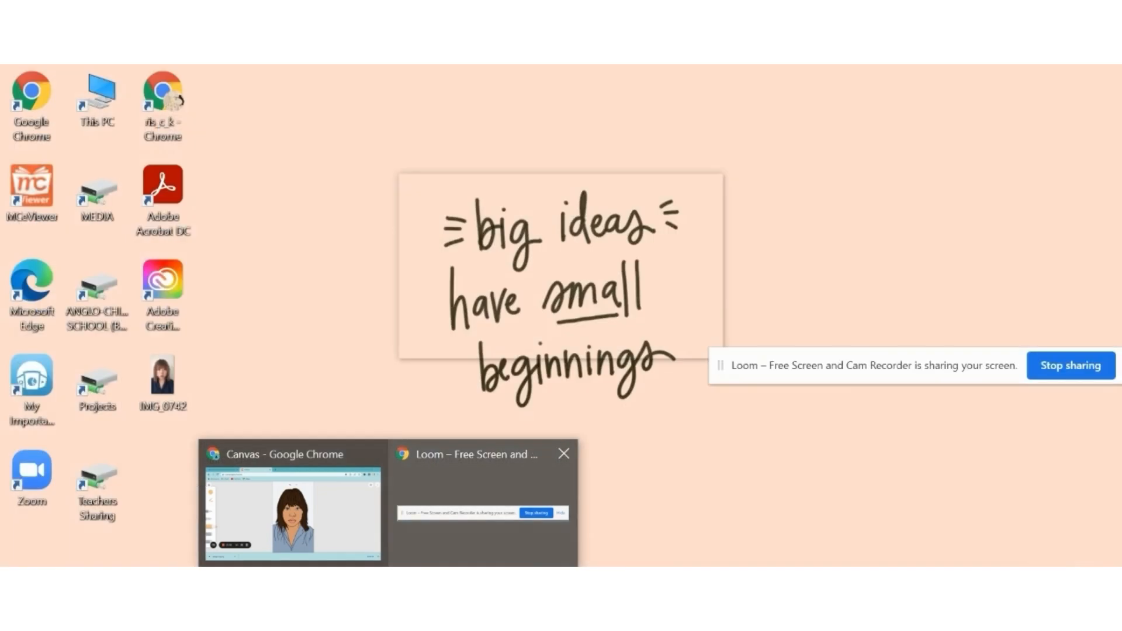
pyautogui.click(315, 511)
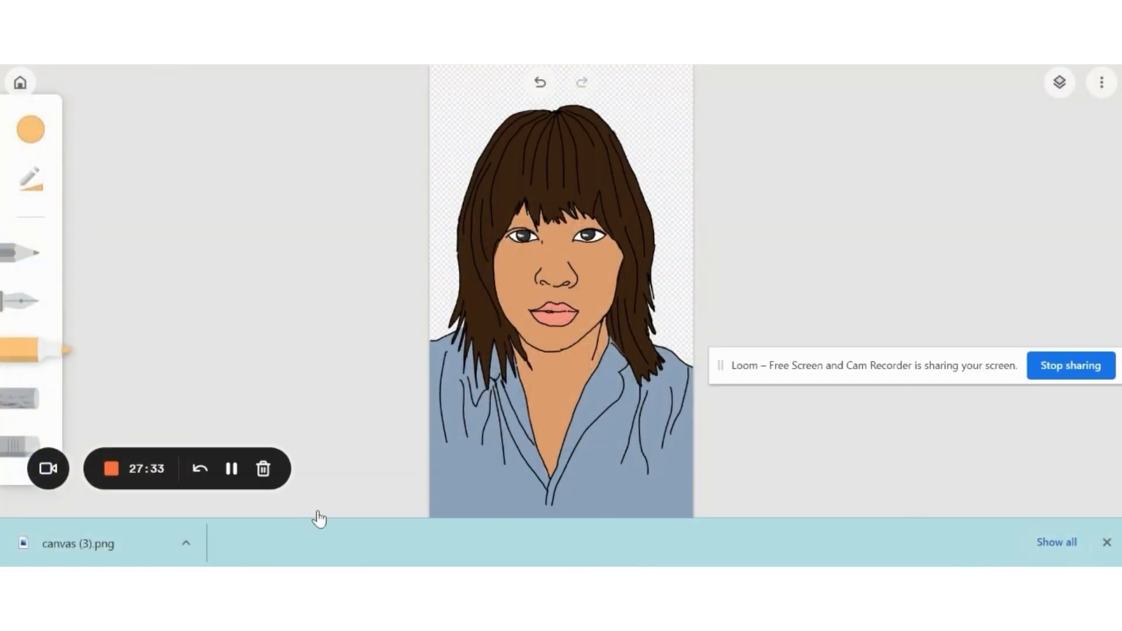
pyautogui.click(1060, 82)
pyautogui.moveTo(1068, 293); pyautogui.dragTo(1068, 327)
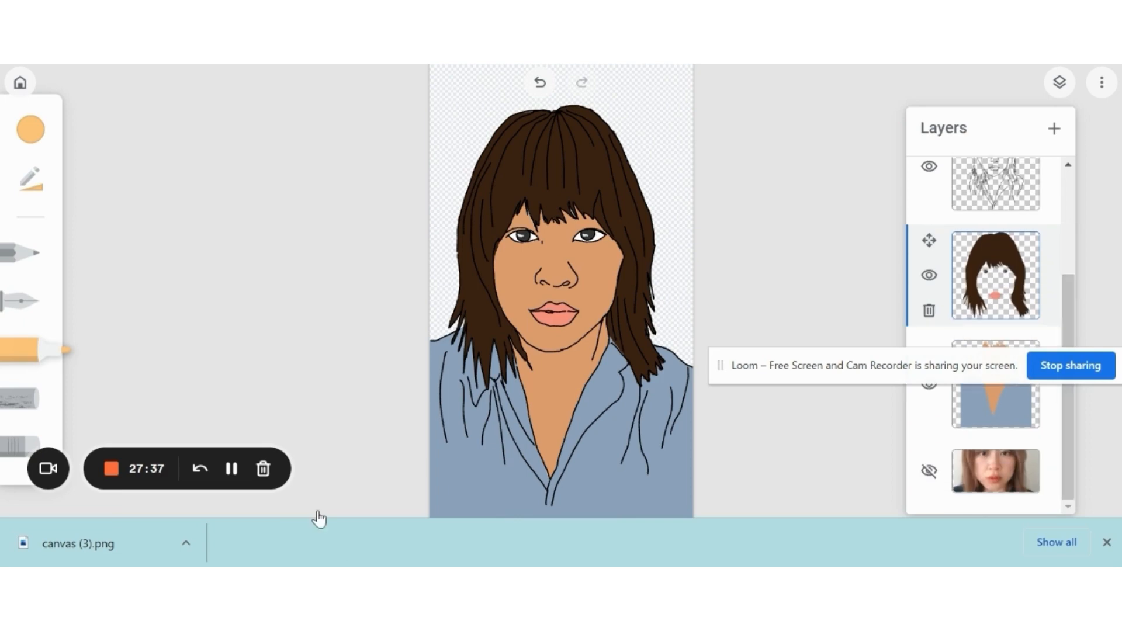
pyautogui.click(20, 83)
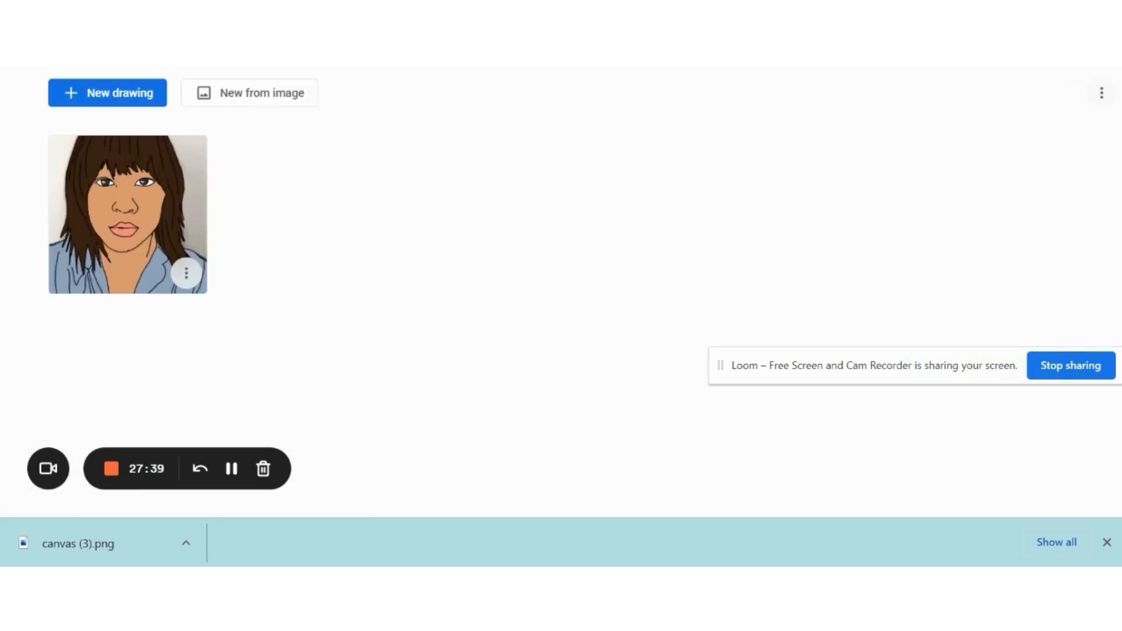